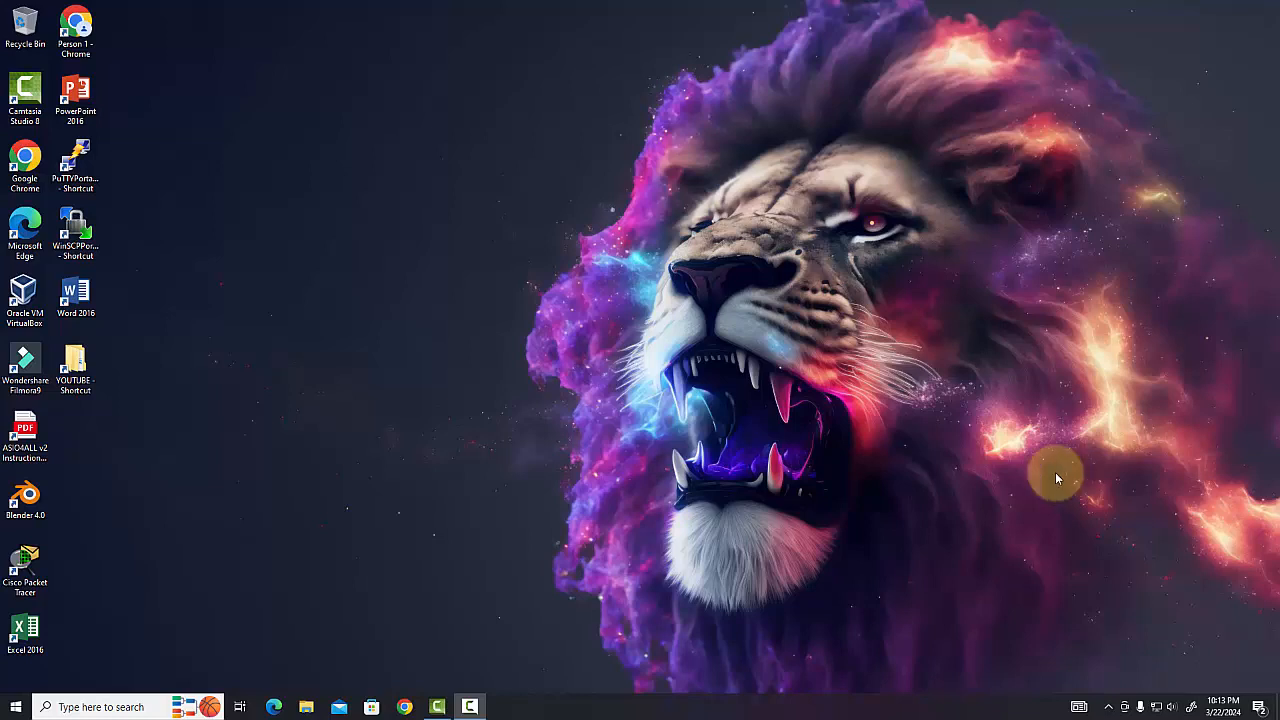
Switch to Chrome and load the Proxmox web interface at 192.168.9.4:8006
left_click(407, 704)
left_click(512, 404)
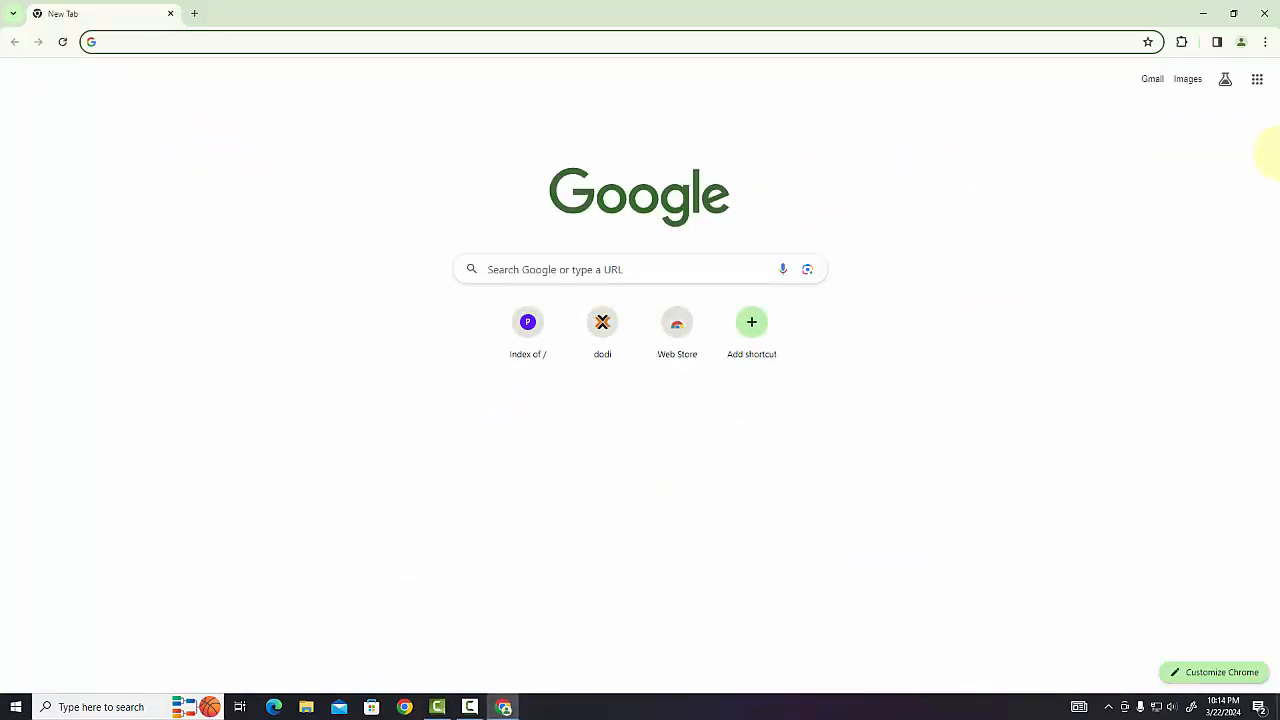
type("192.168.9.4:8006")
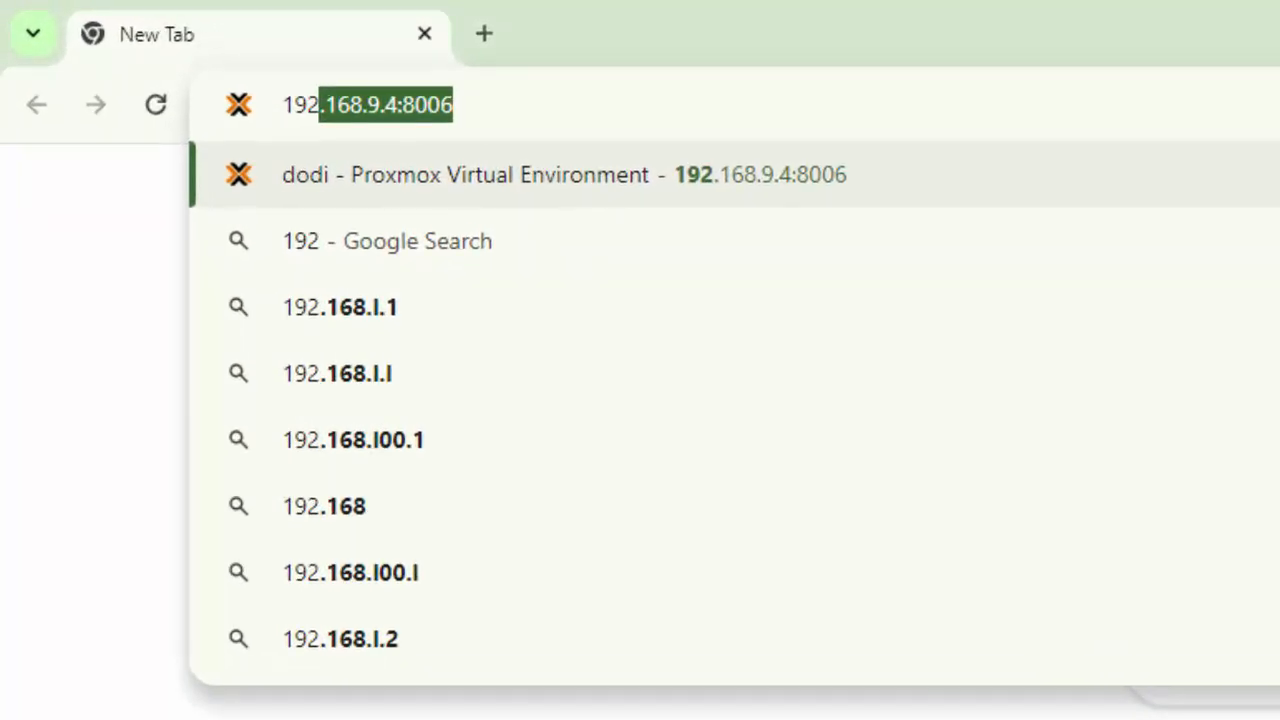
key("Right")
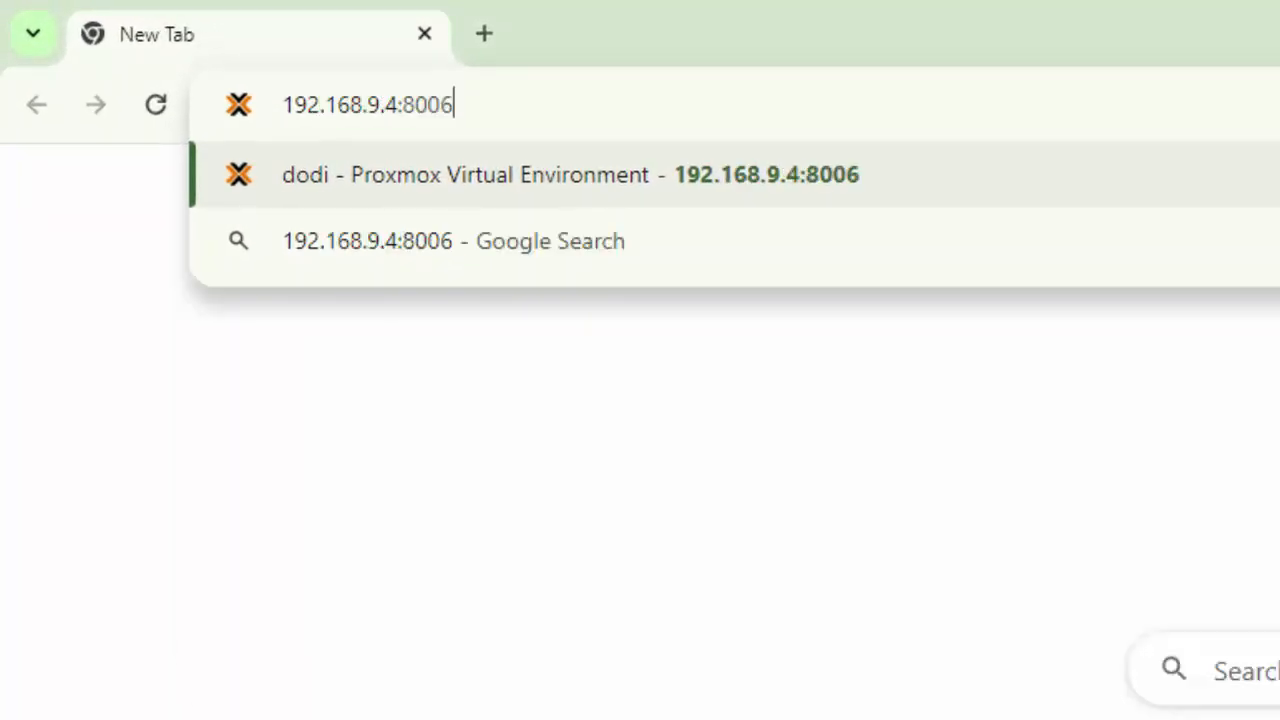
key("Return")
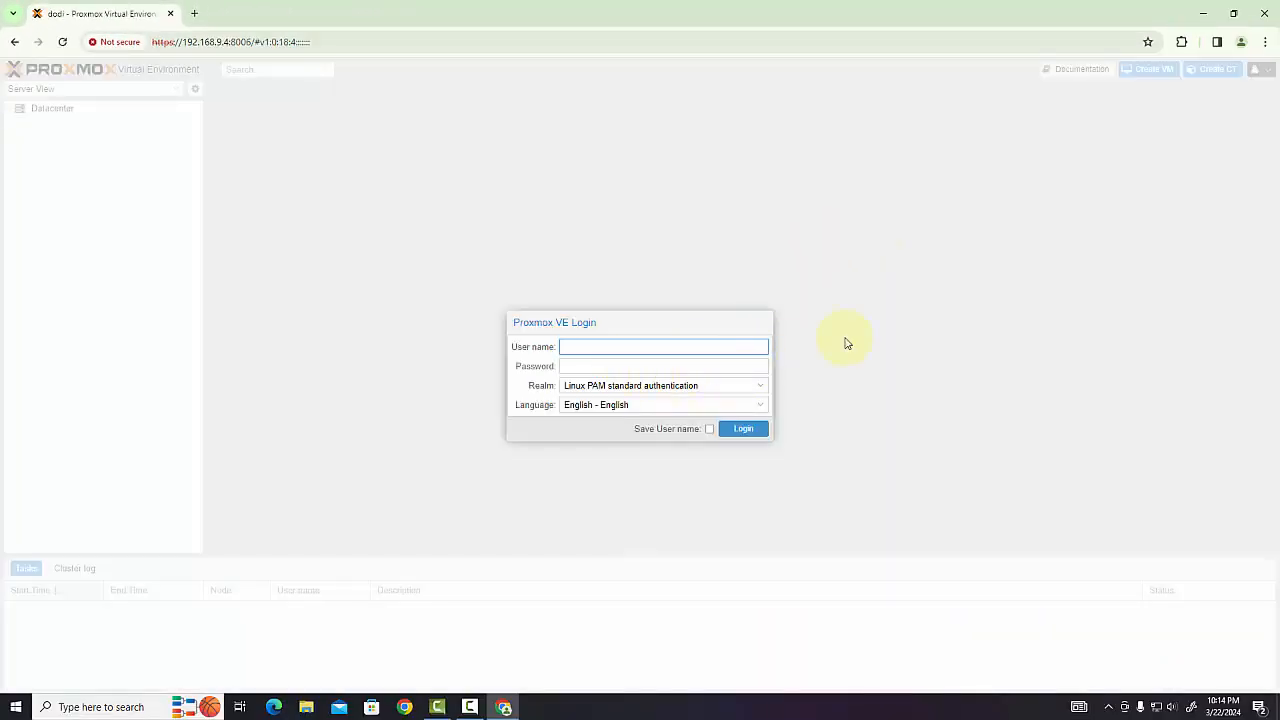
Log in to Proxmox VE as root with the account password and dismiss the subscription notice
key("Tab")
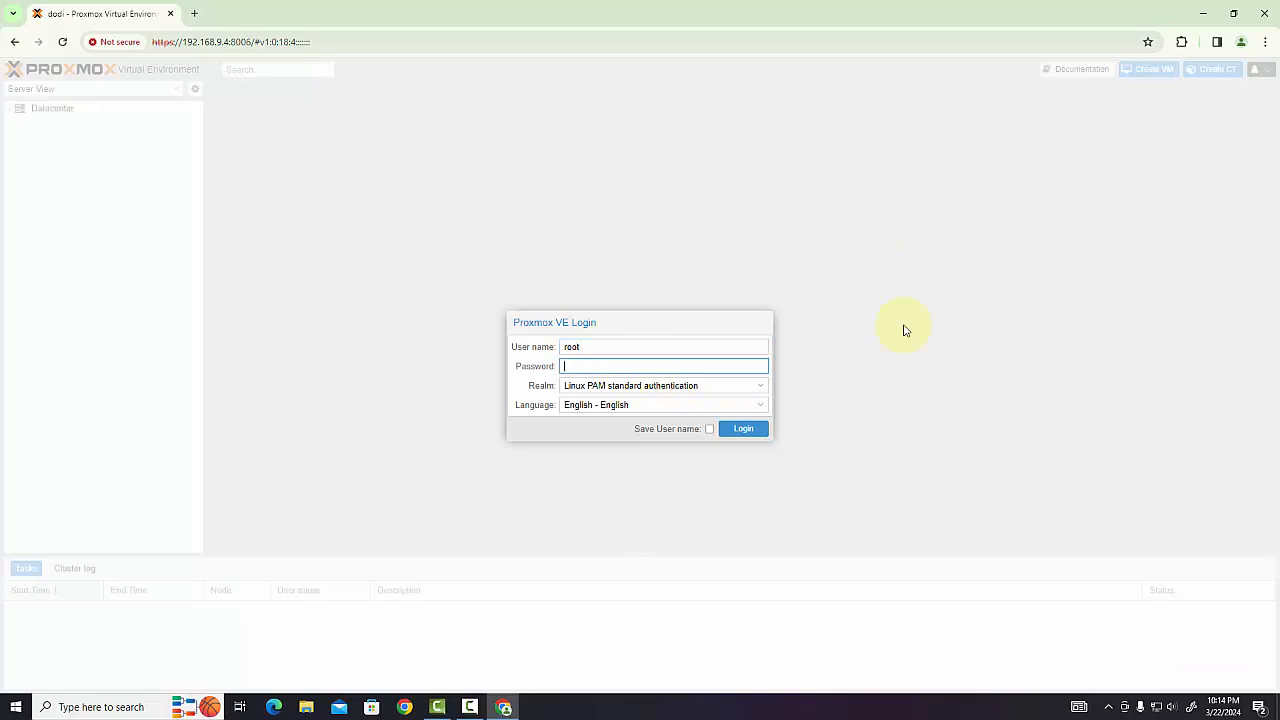
type("••••")
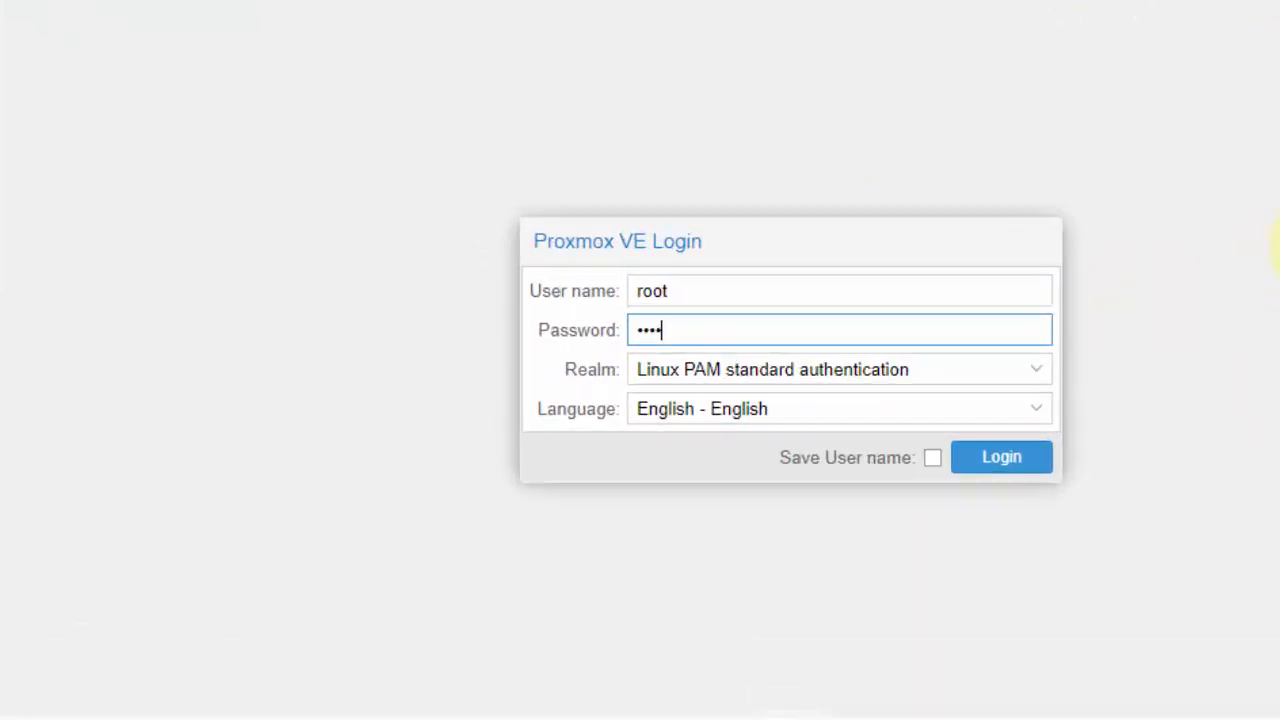
key("Return")
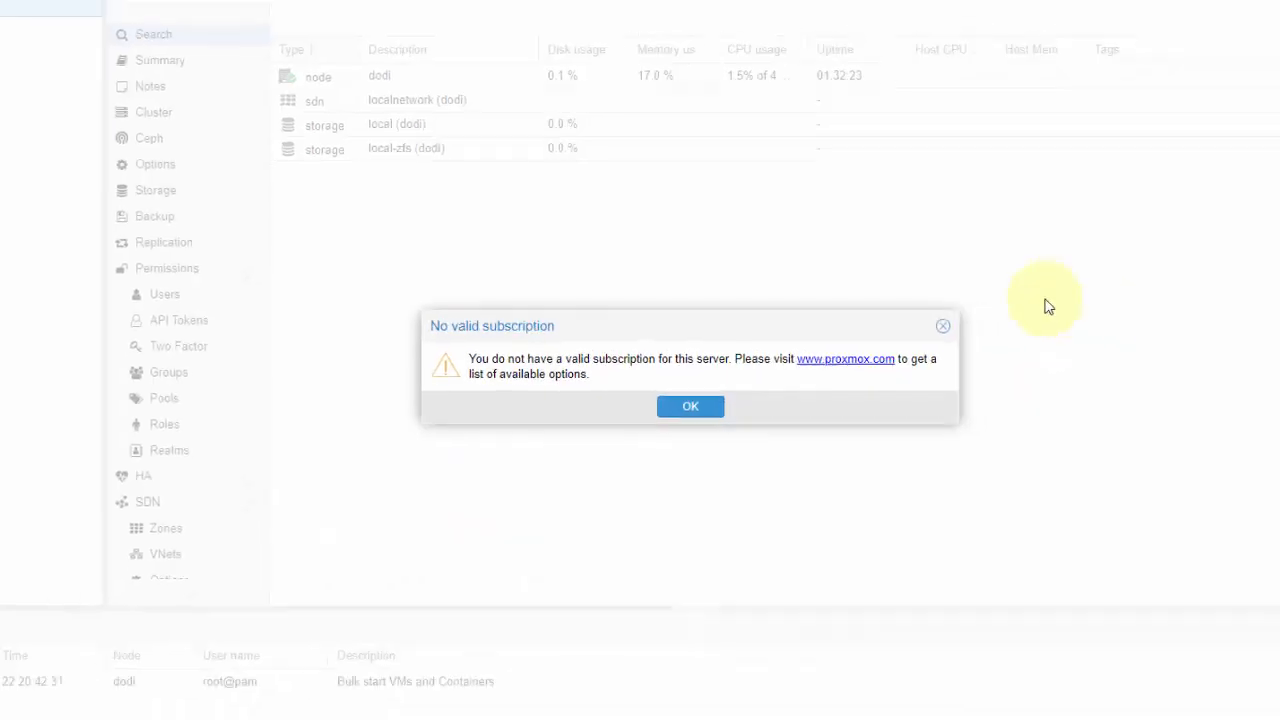
left_click(828, 349)
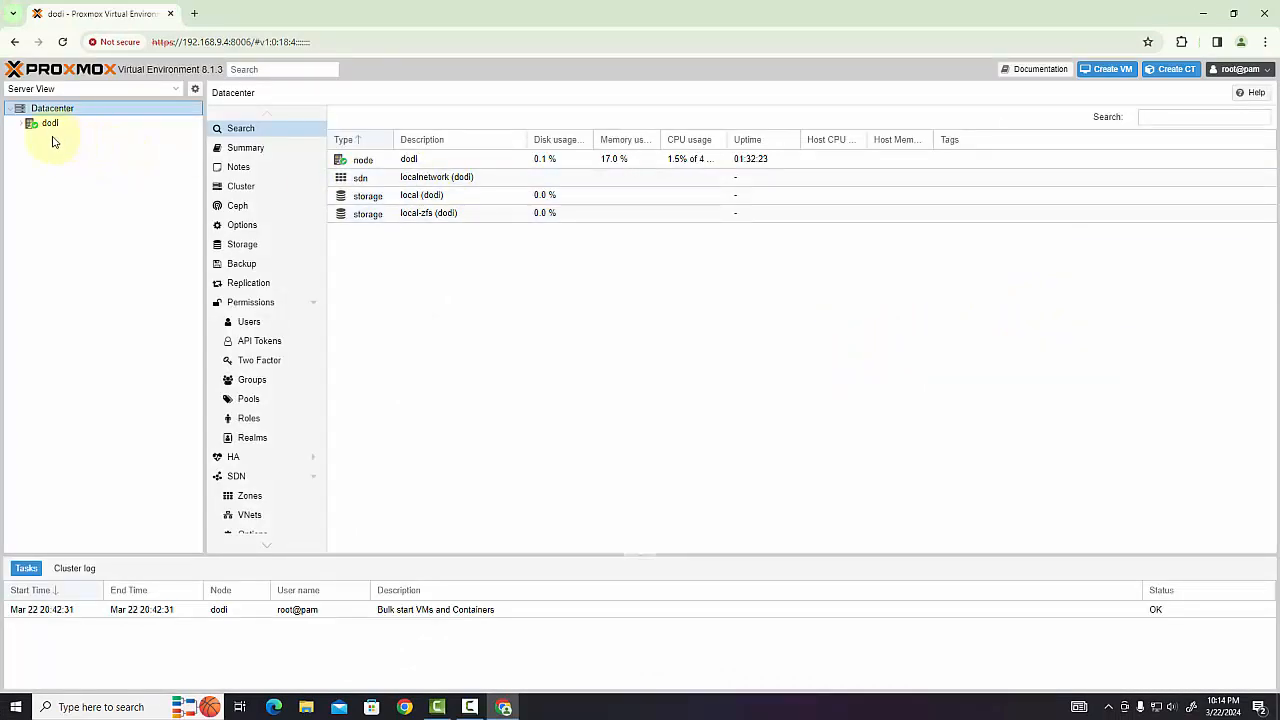
Expand the server node and compare the local and local-zfs storages, including their summaries, ISO images and CT volumes
left_click(21, 128)
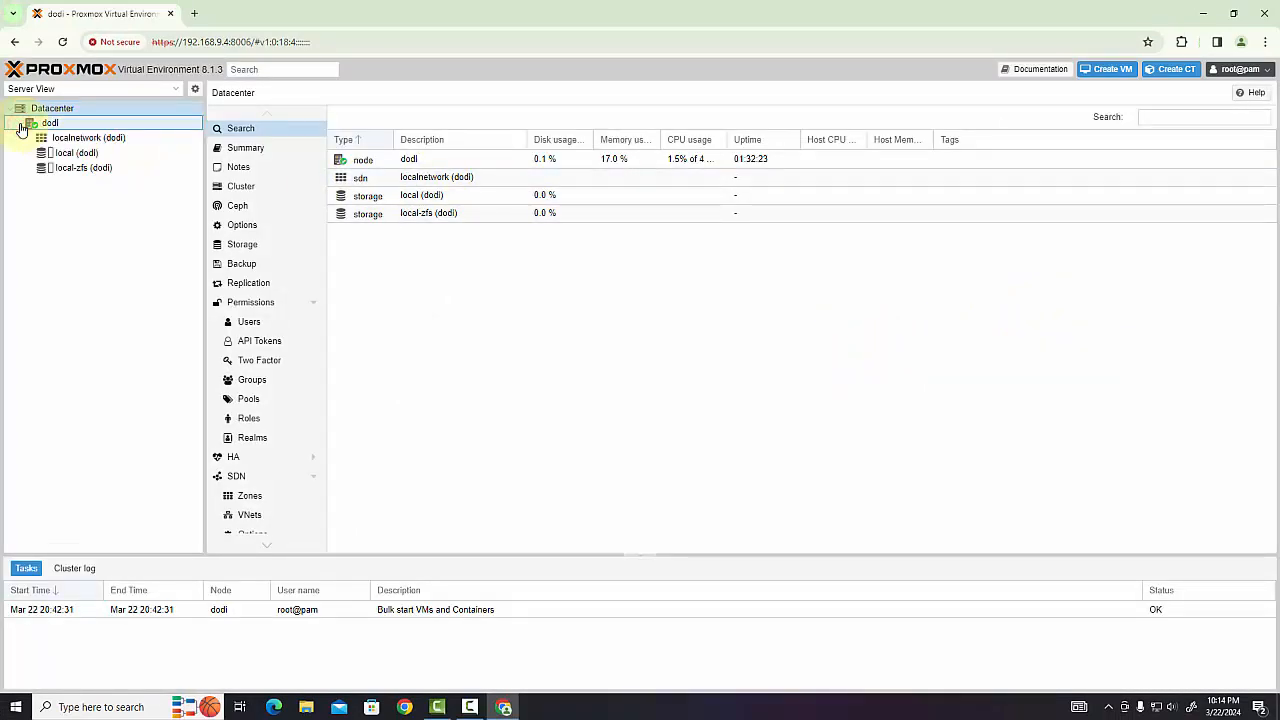
left_click(96, 155)
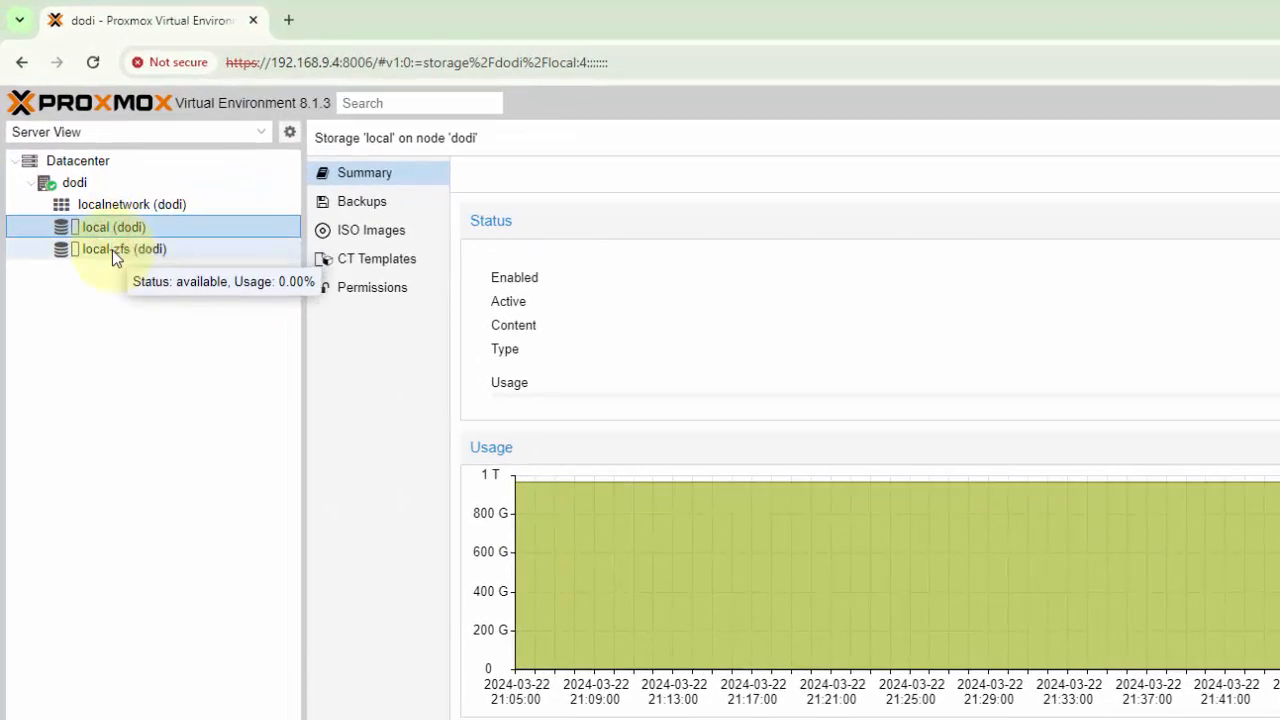
left_click(112, 250)
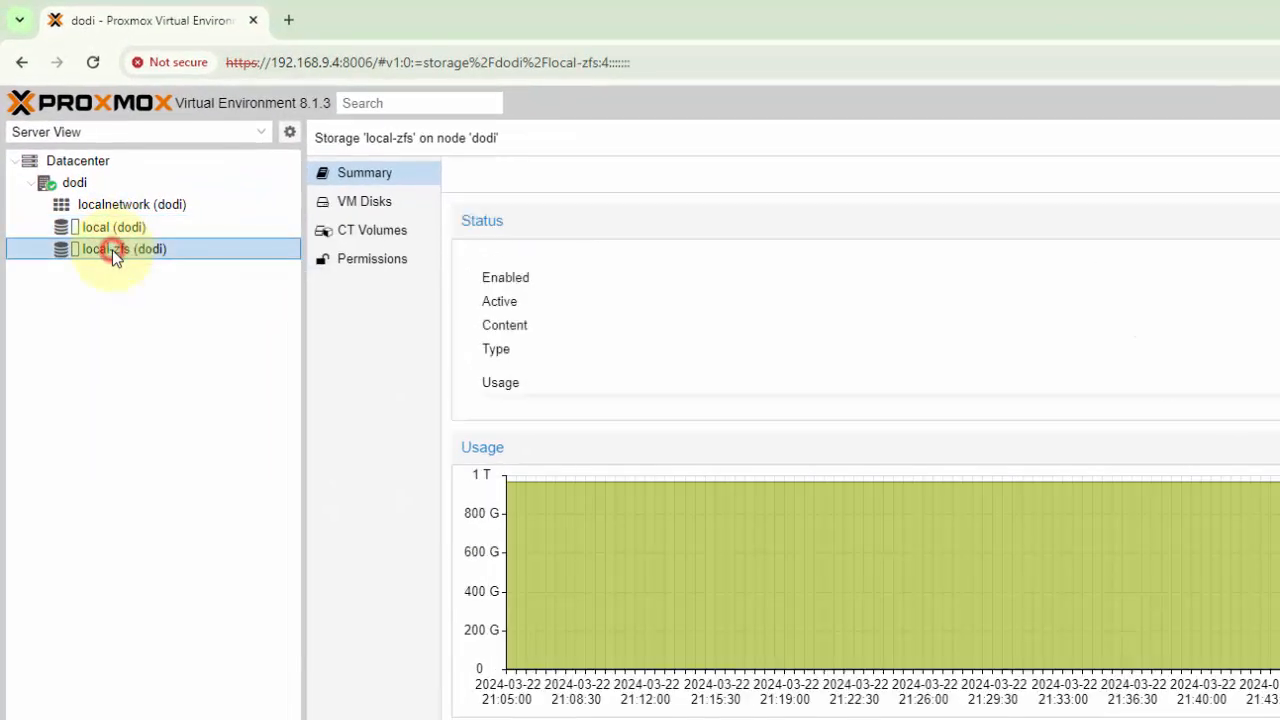
left_click(126, 228)
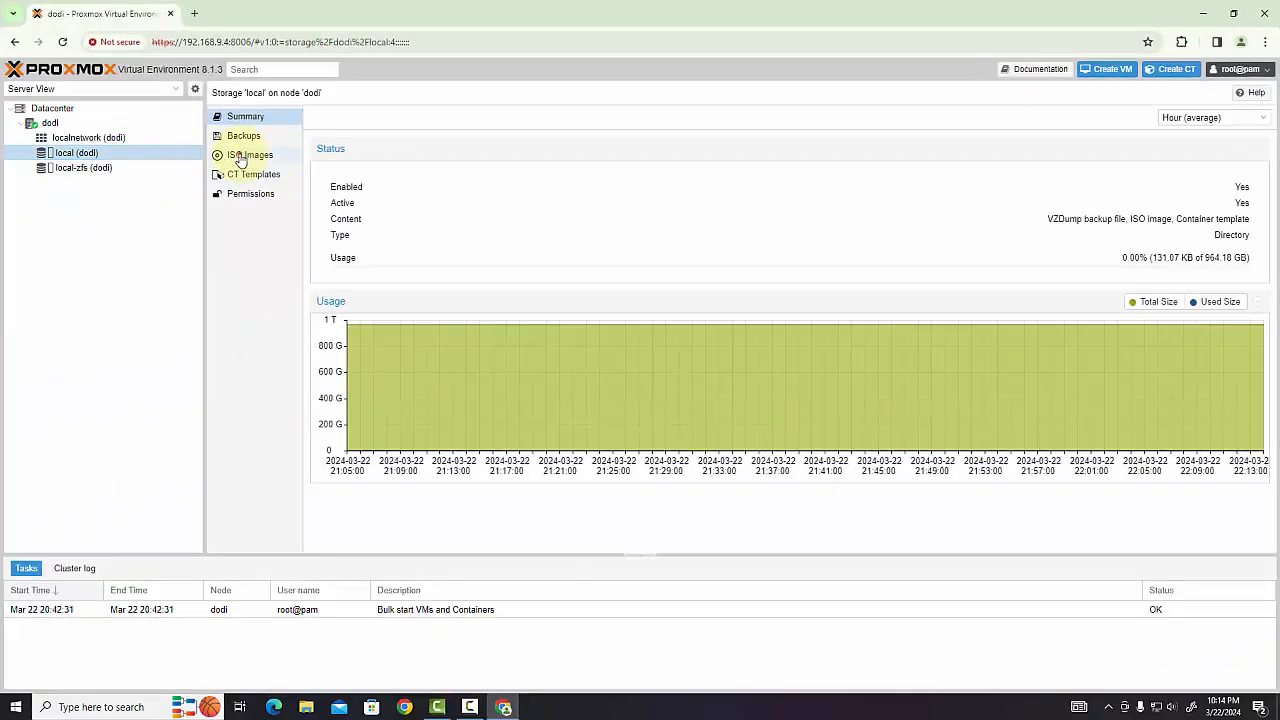
left_click(240, 158)
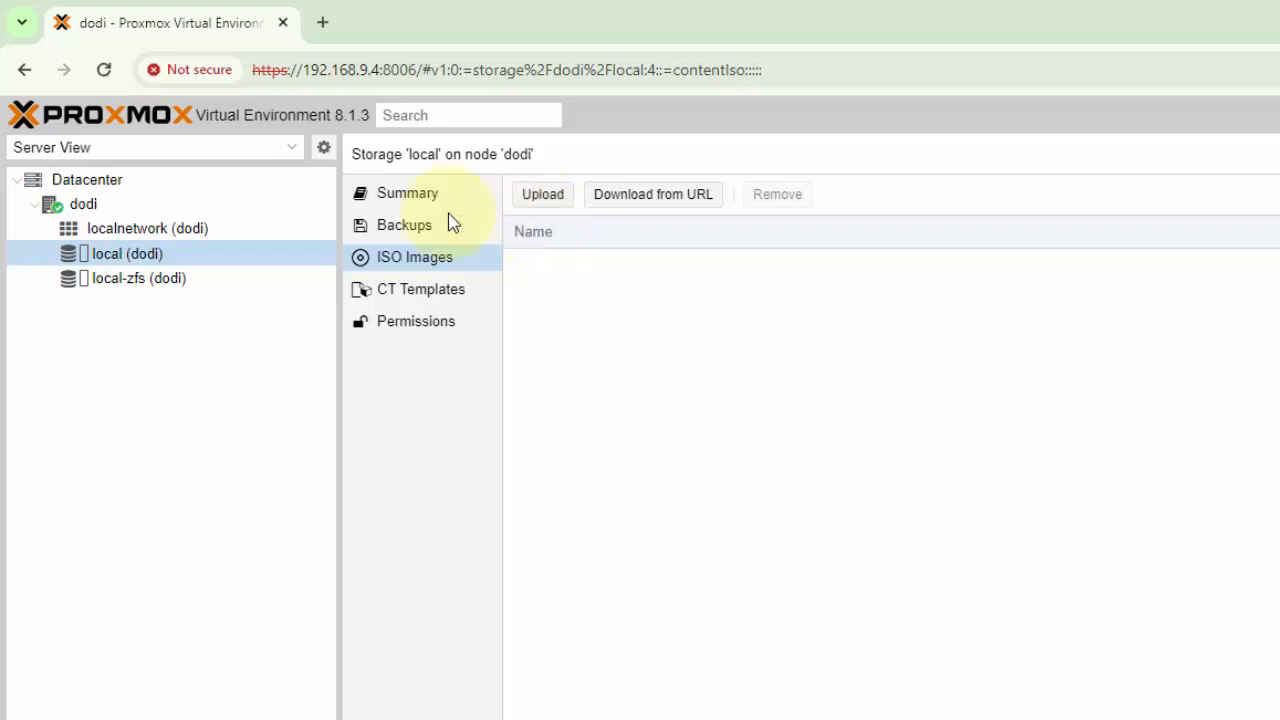
left_click(175, 285)
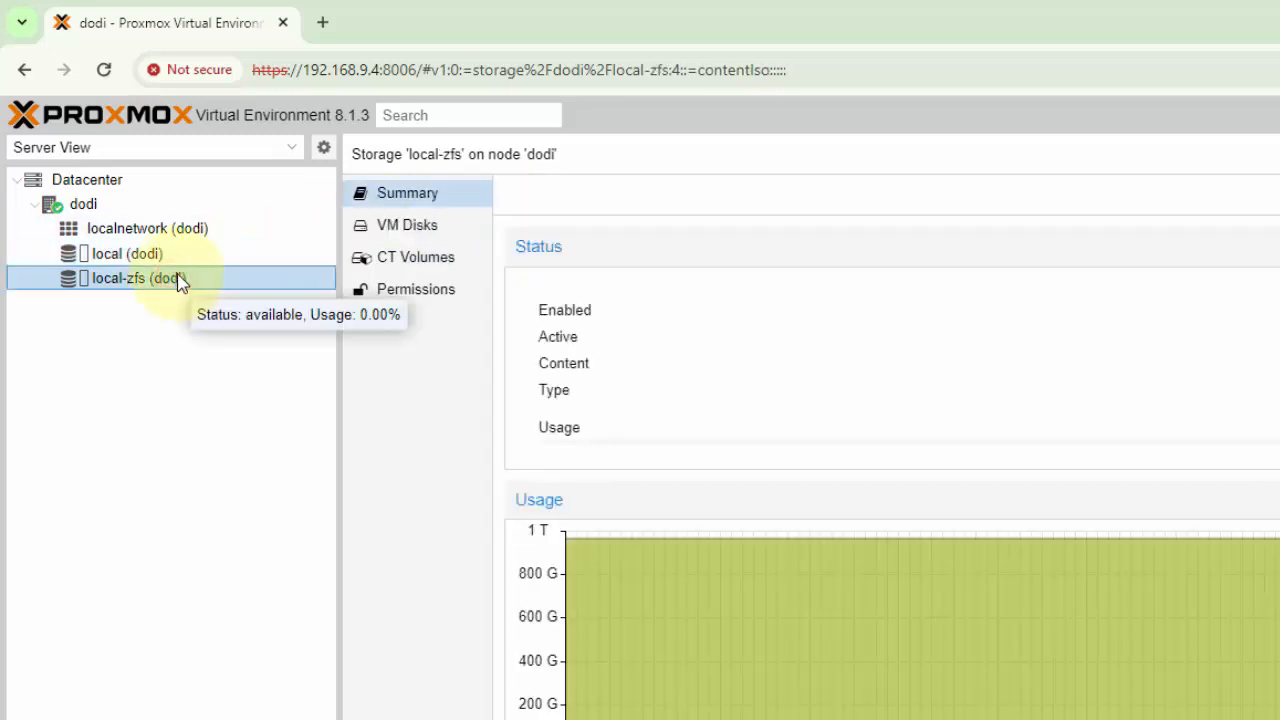
left_click(413, 270)
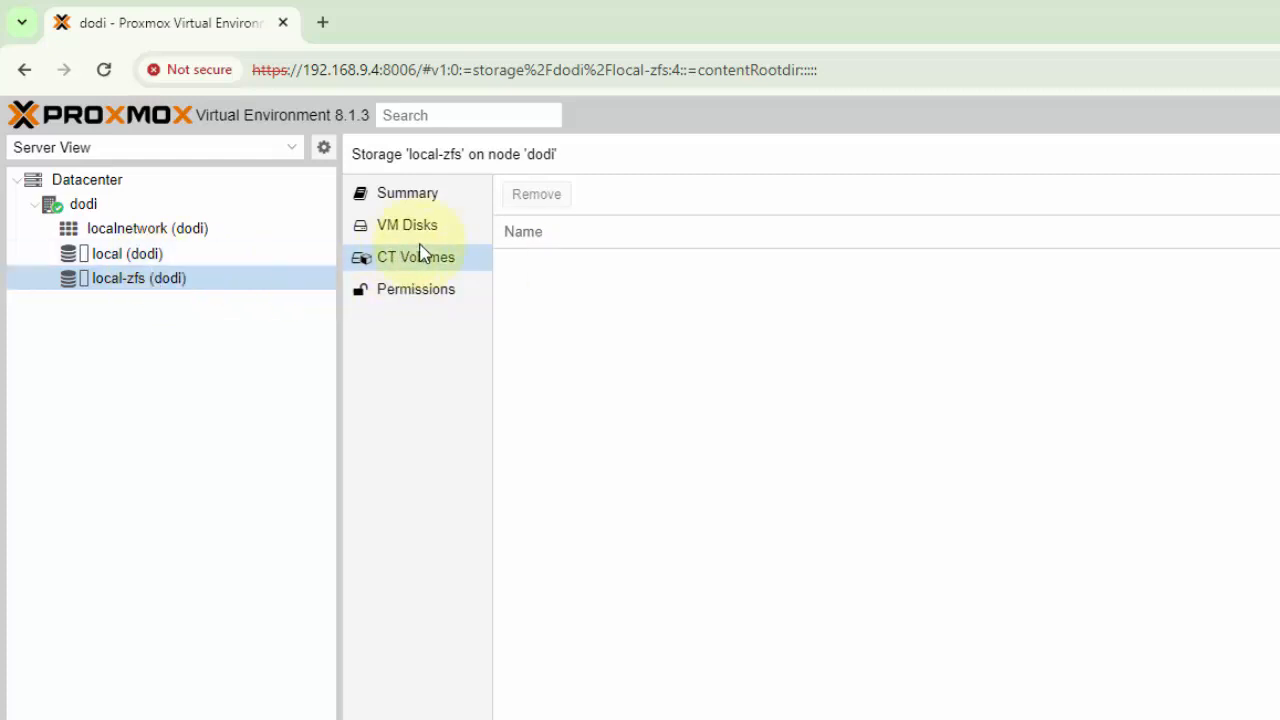
left_click(154, 257)
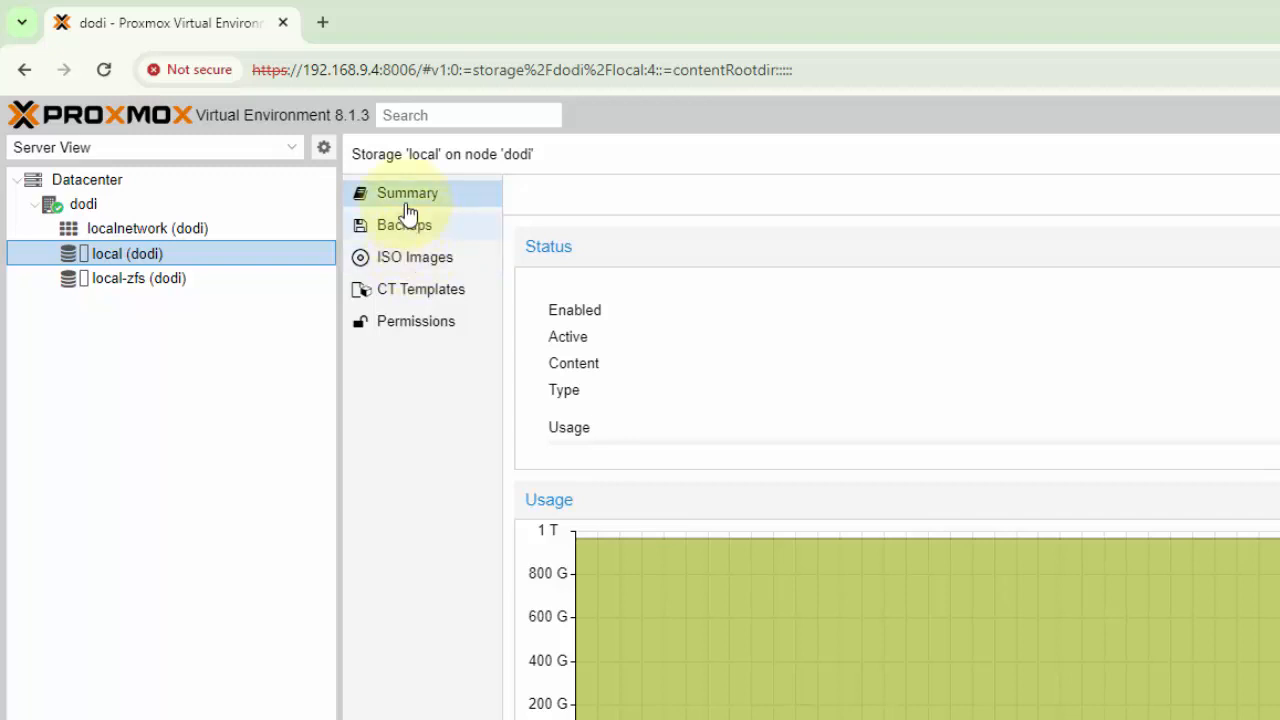
Search the web for "ubuntu server download" in a new tab and start downloading Ubuntu Server 22.04.4 LTS
left_click(322, 22)
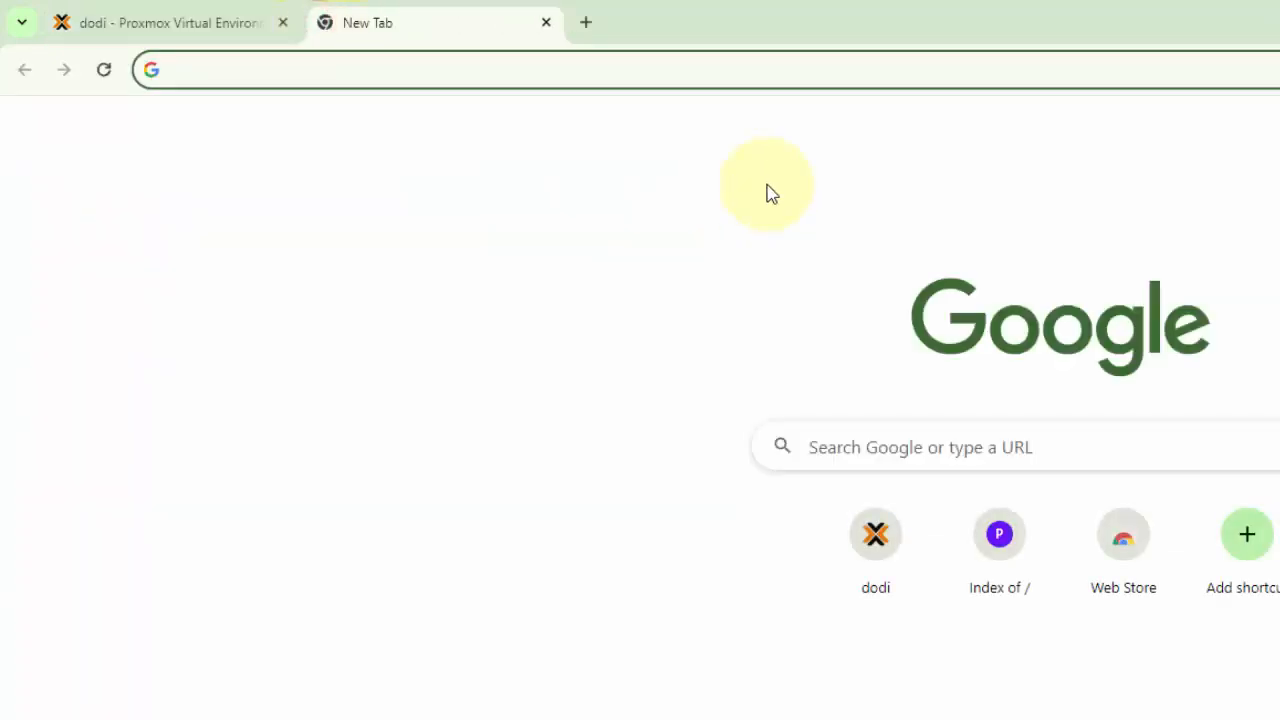
type("ubun")
key("Return")
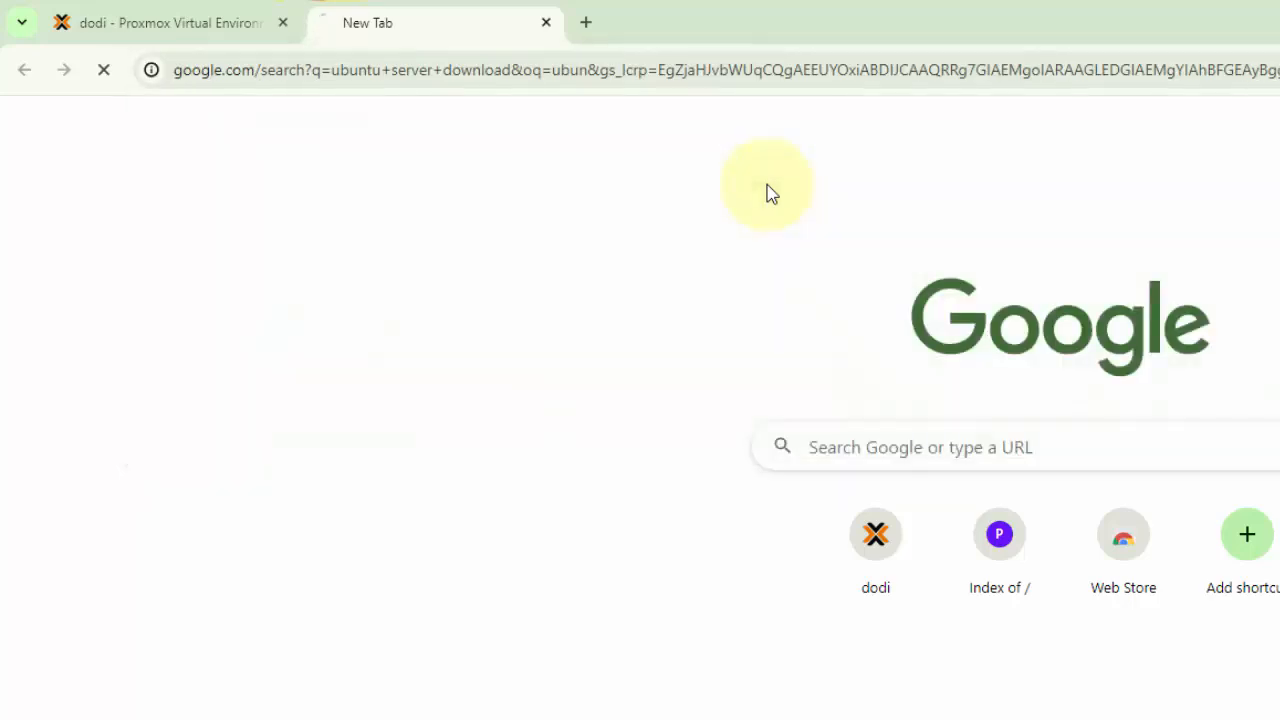
left_click(437, 507)
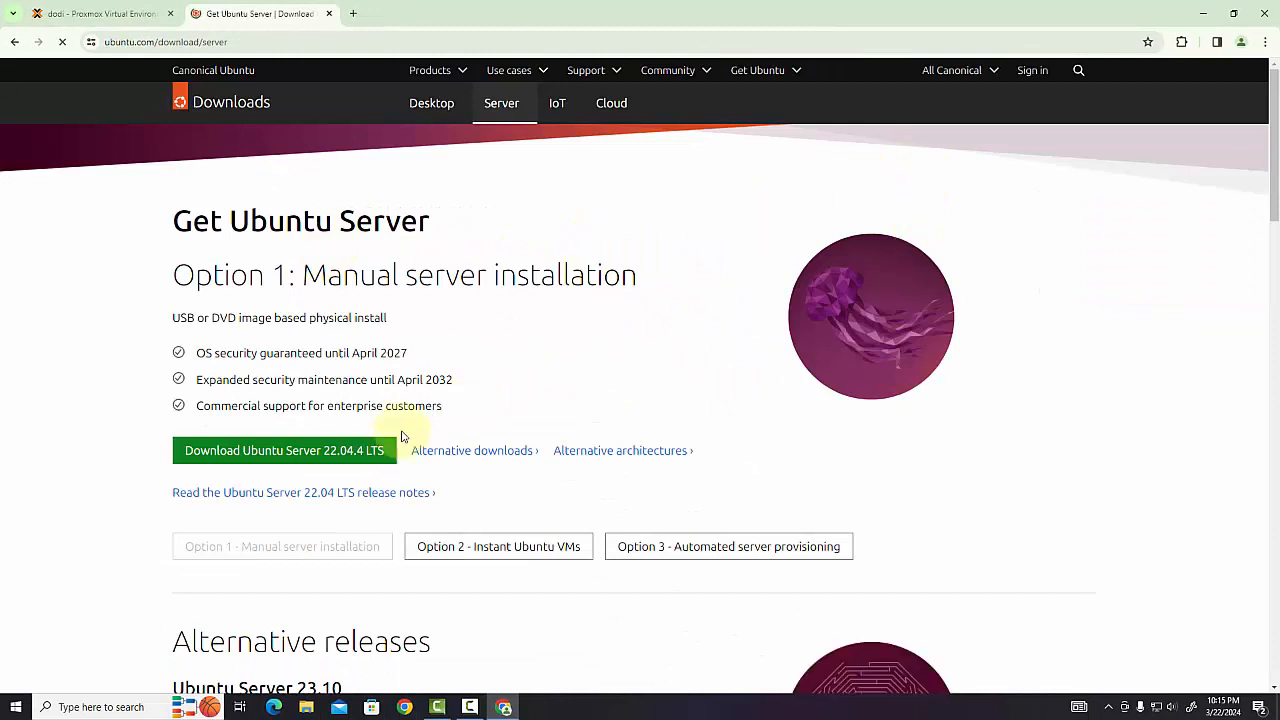
left_click(358, 453)
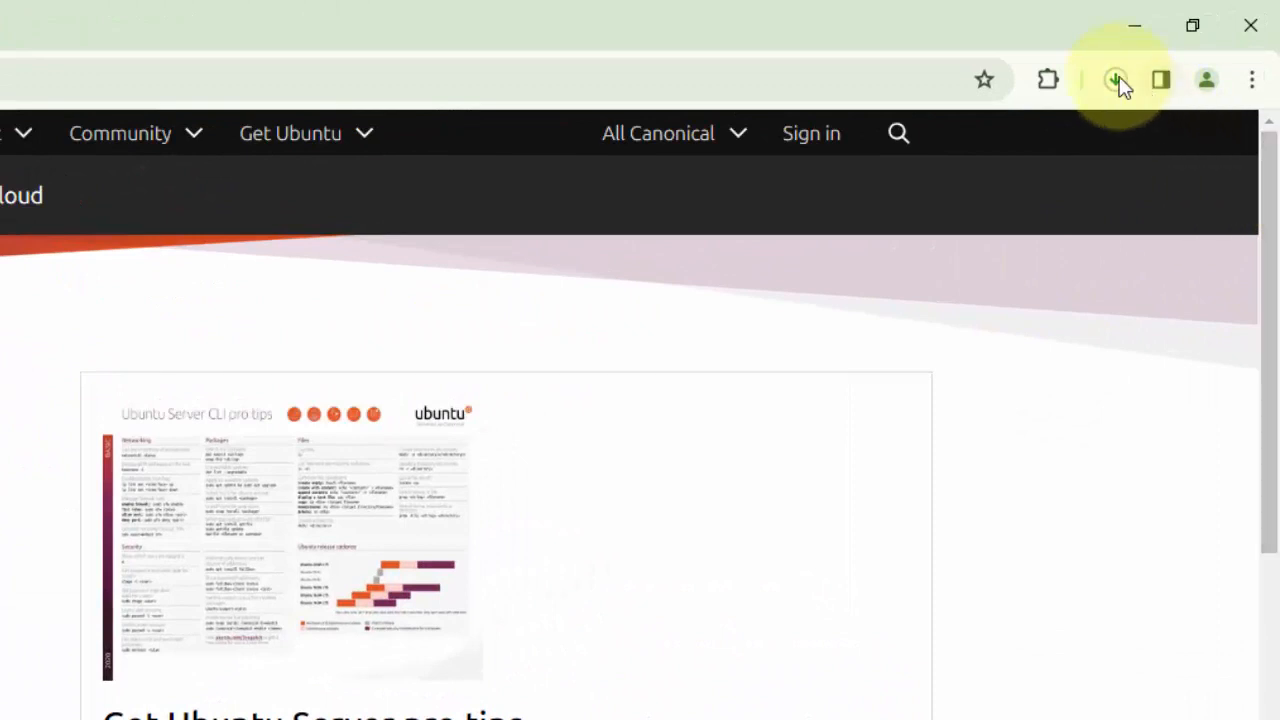
Pause the download of ubuntu-22.04.4-live-server-amd64 (1).iso in the browser's recent download history
left_click(1116, 80)
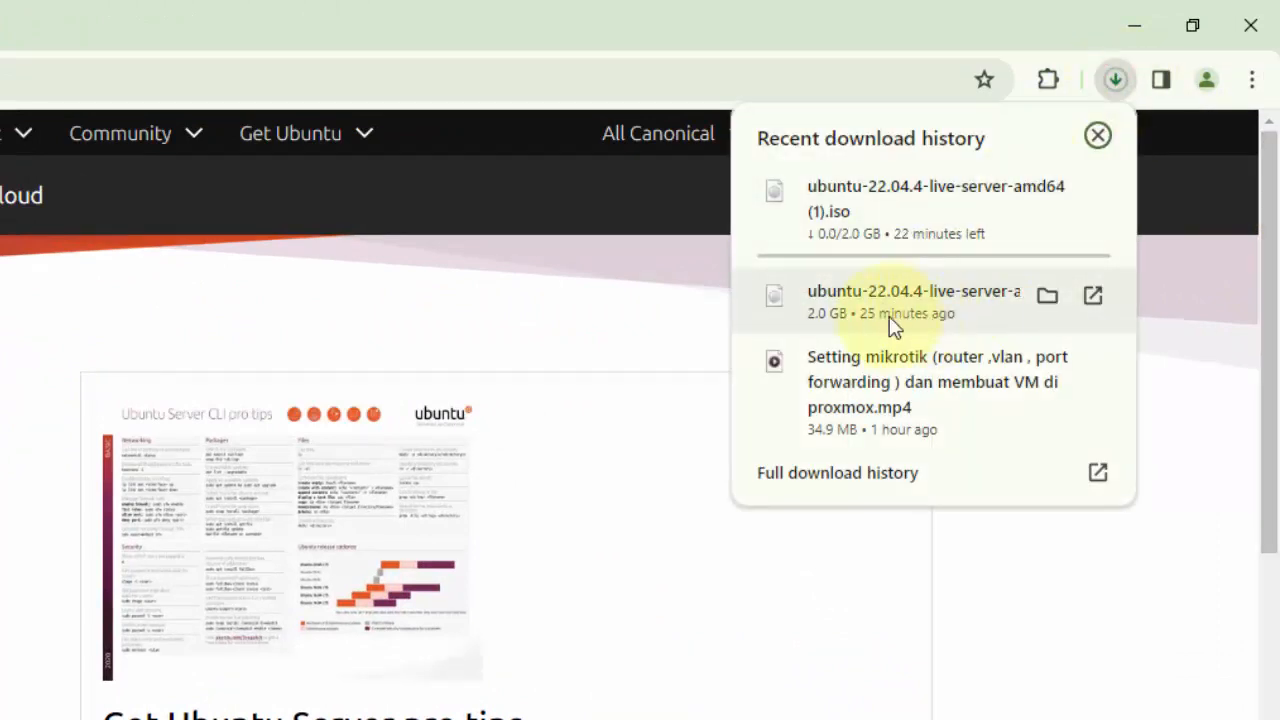
mouse_move(838, 212)
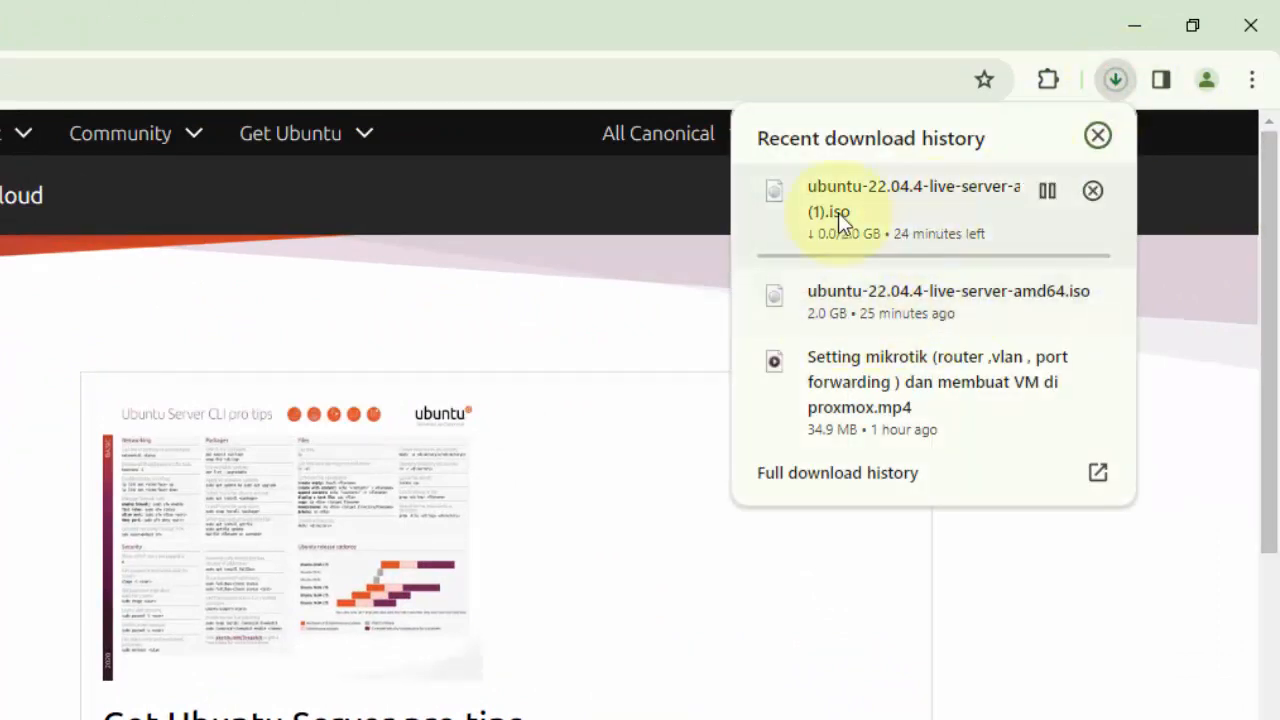
left_click(1050, 192)
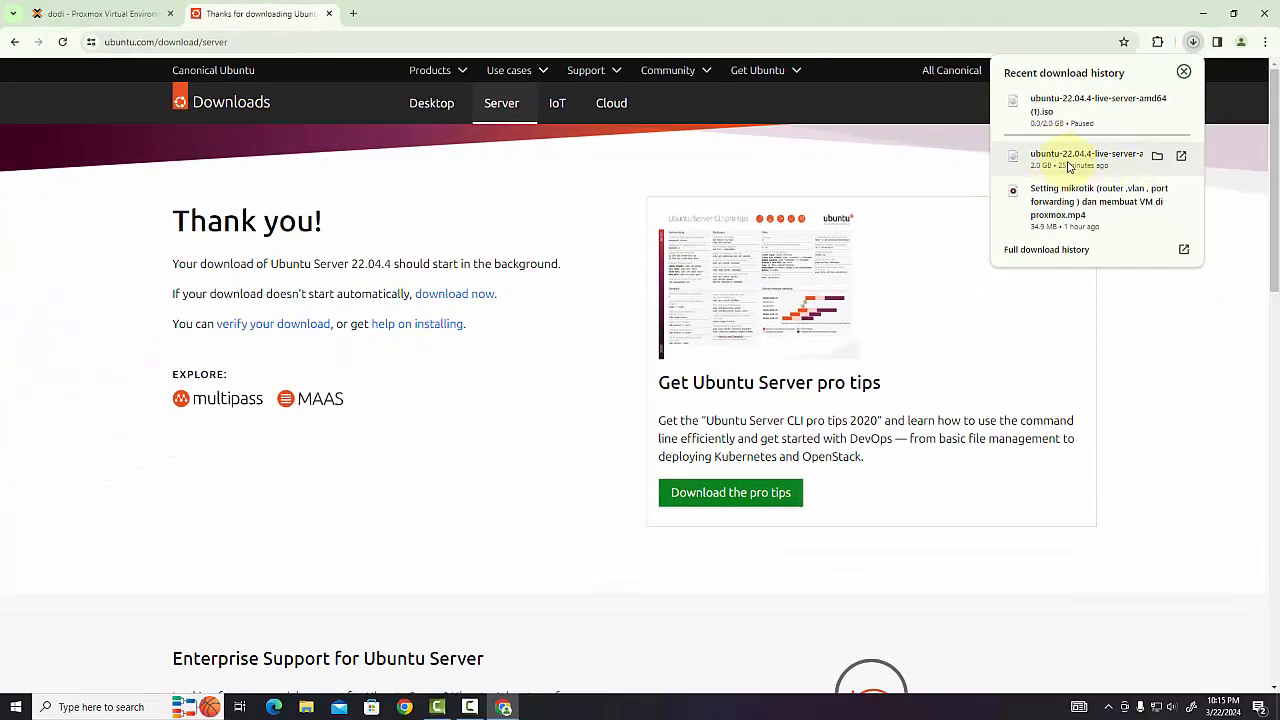
Return to the Proxmox local-zfs storage and view the LXC container and virtual machine creation dialogs, closing each without creating anything
left_click(107, 14)
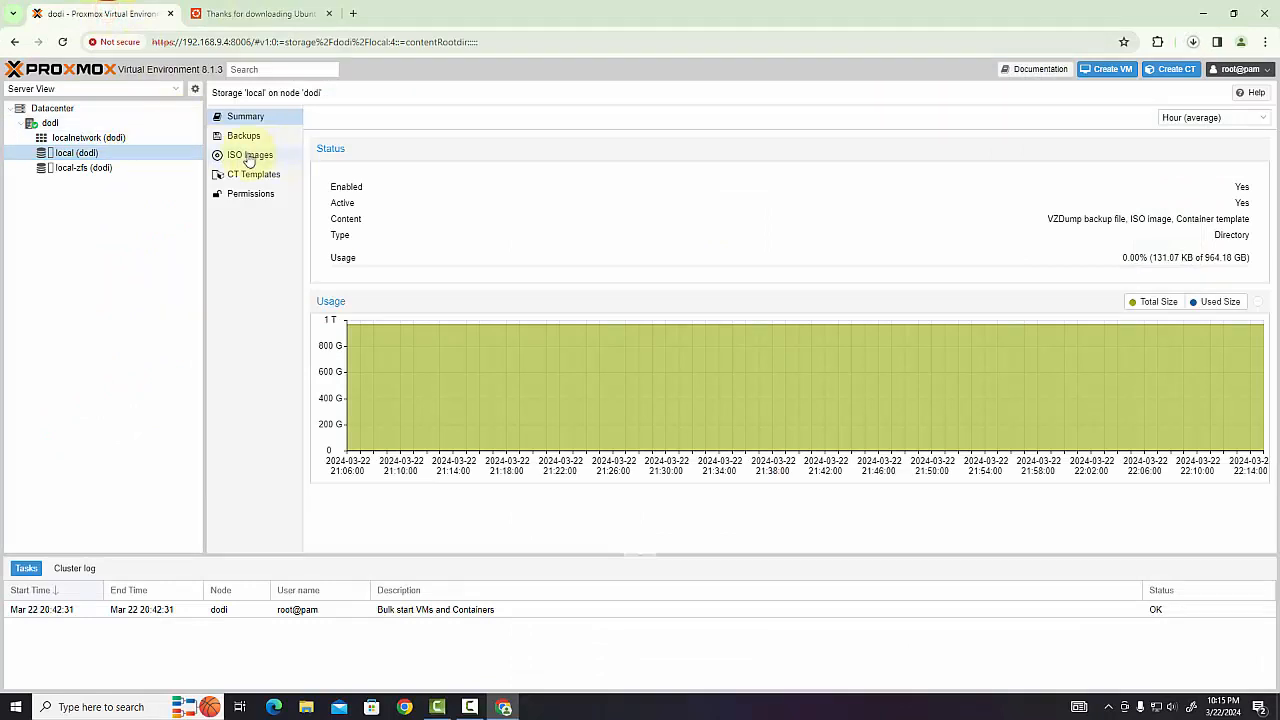
left_click(98, 168)
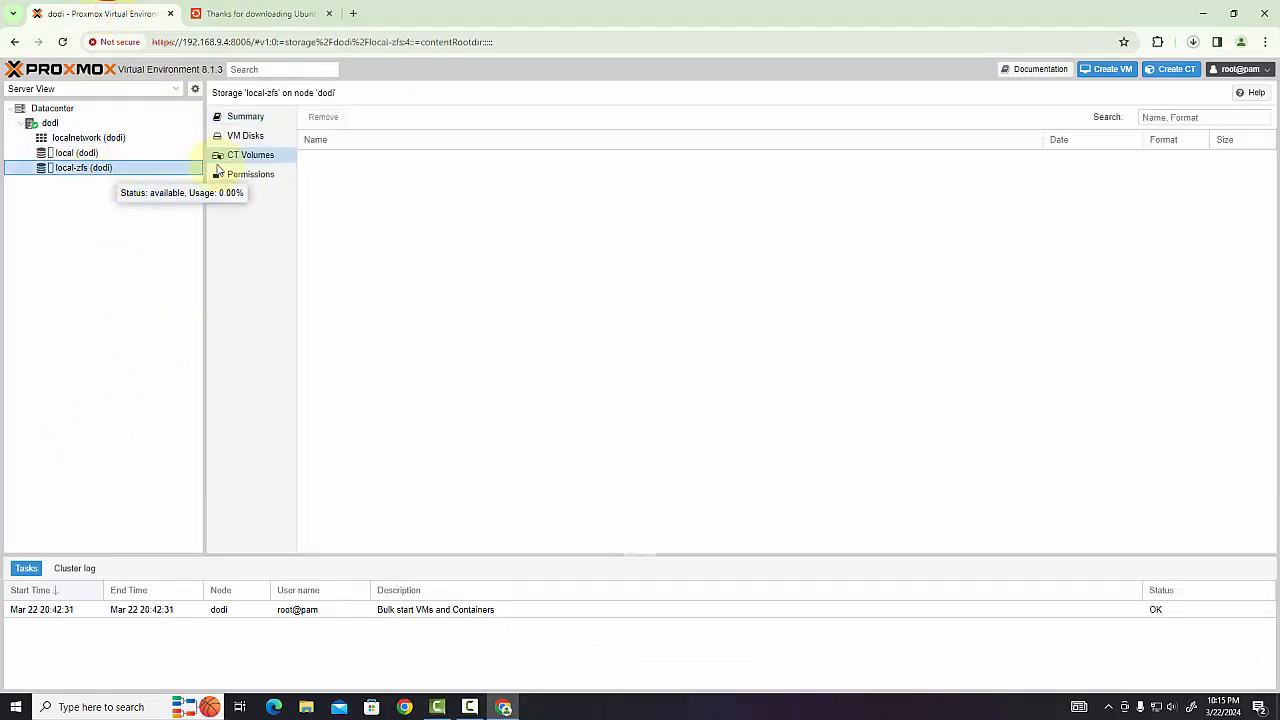
left_click(1159, 76)
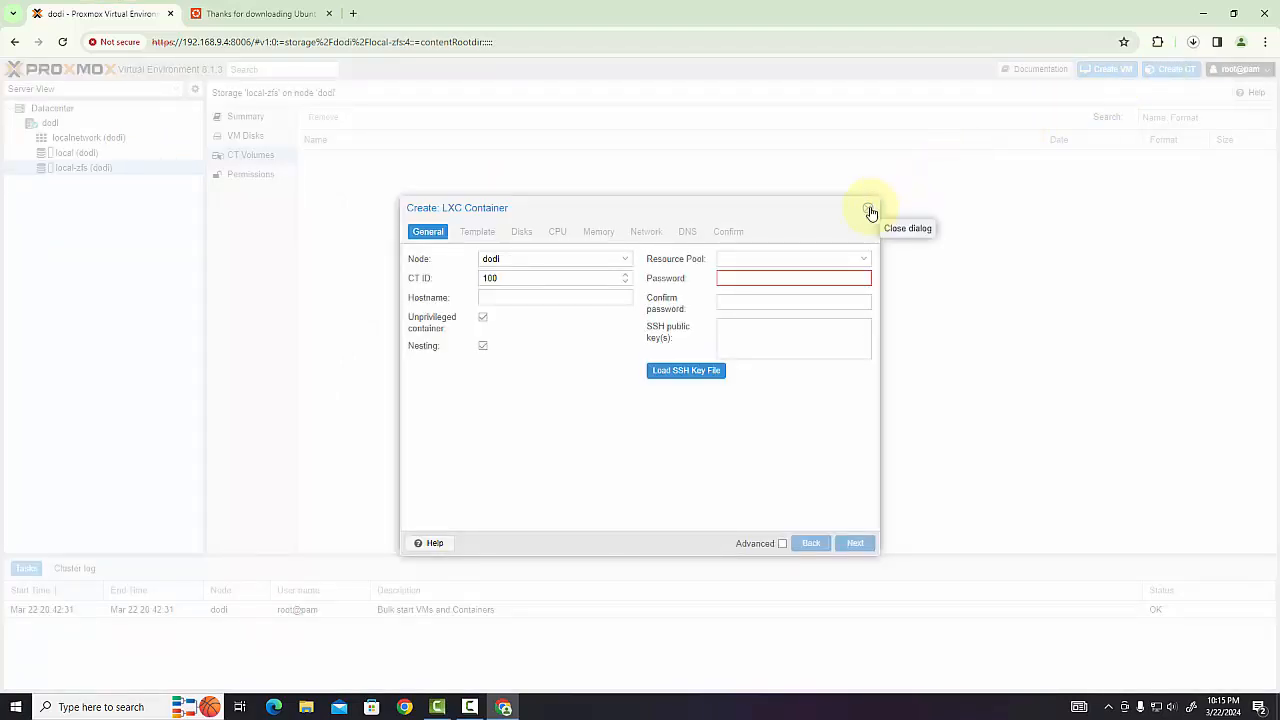
left_click(869, 210)
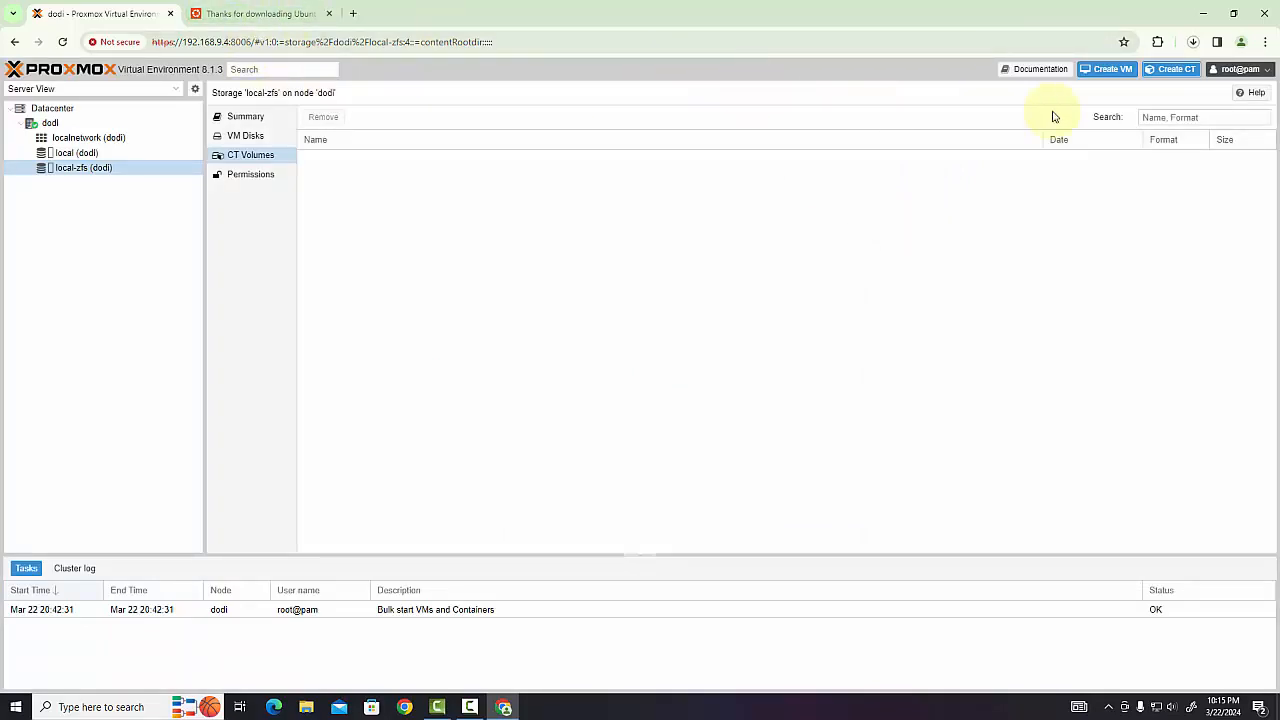
left_click(1113, 70)
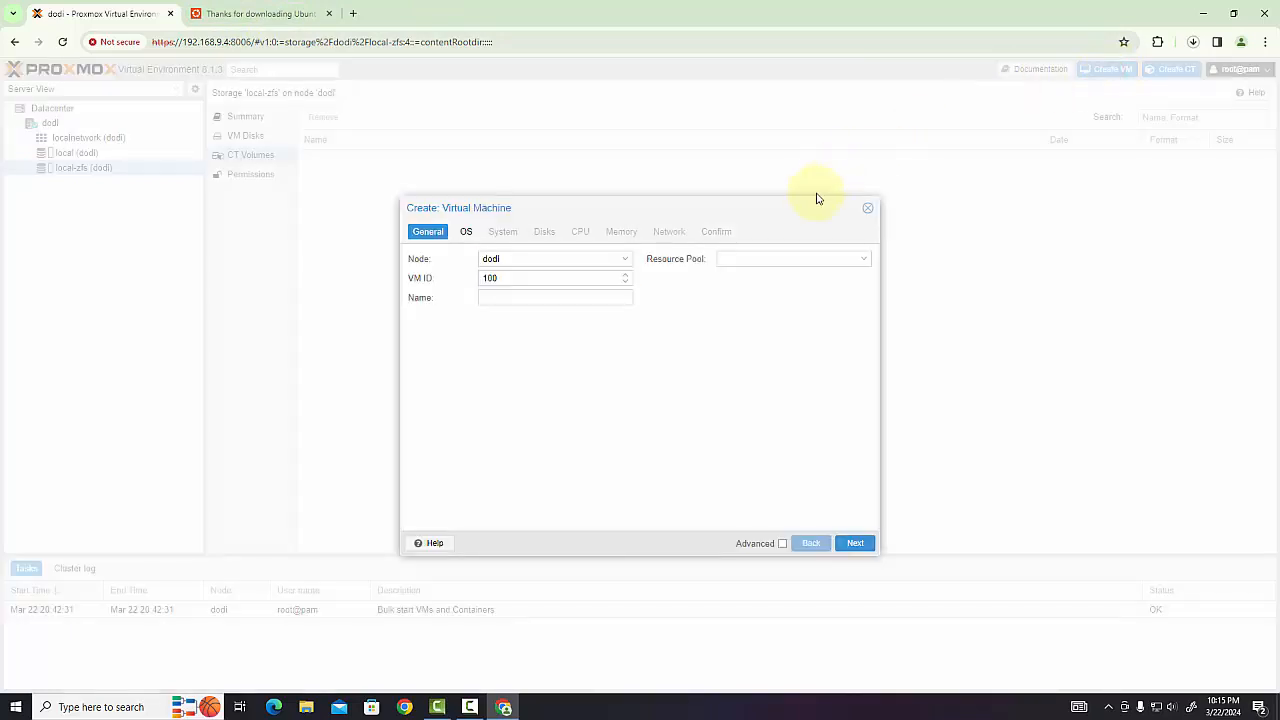
left_click(868, 210)
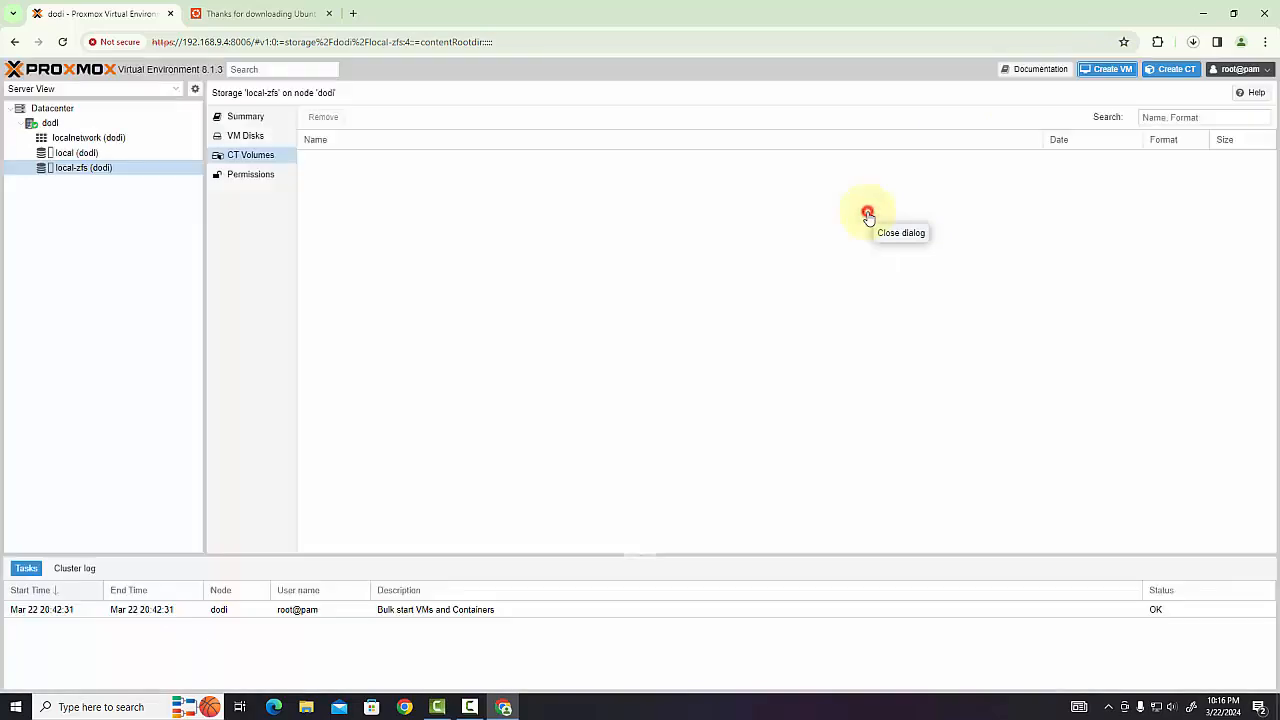
left_click(1165, 75)
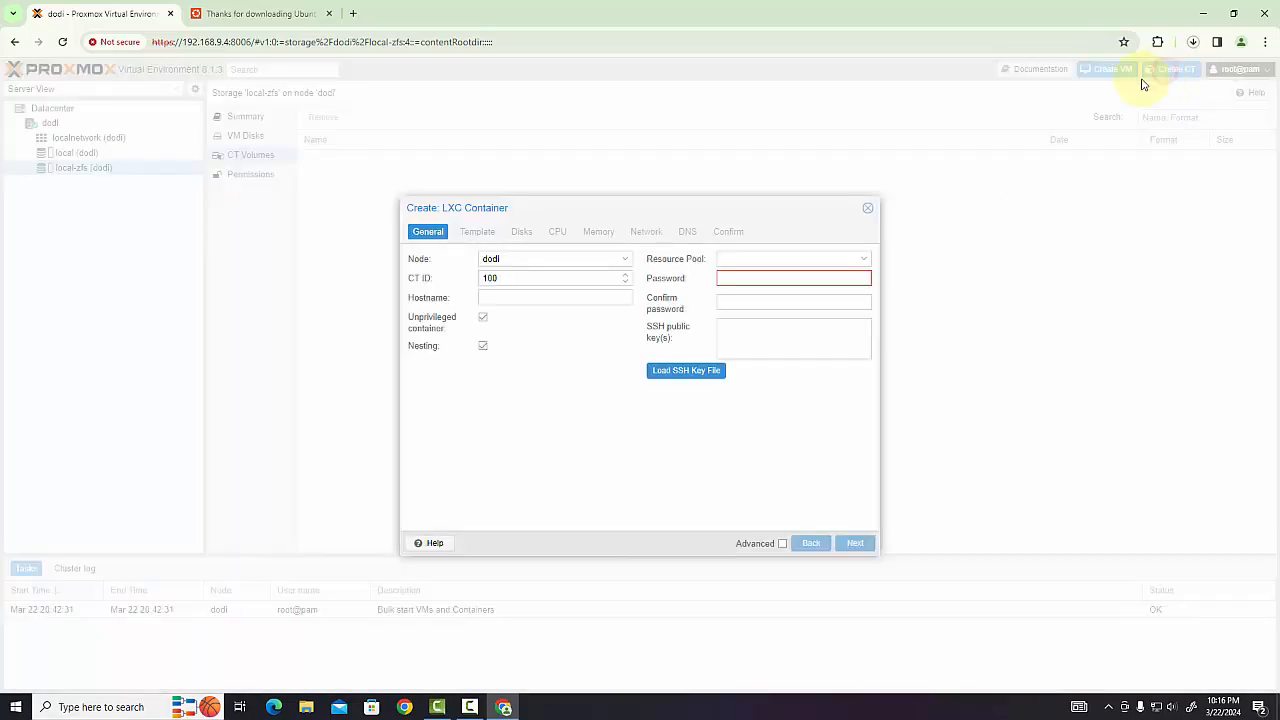
left_click(868, 208)
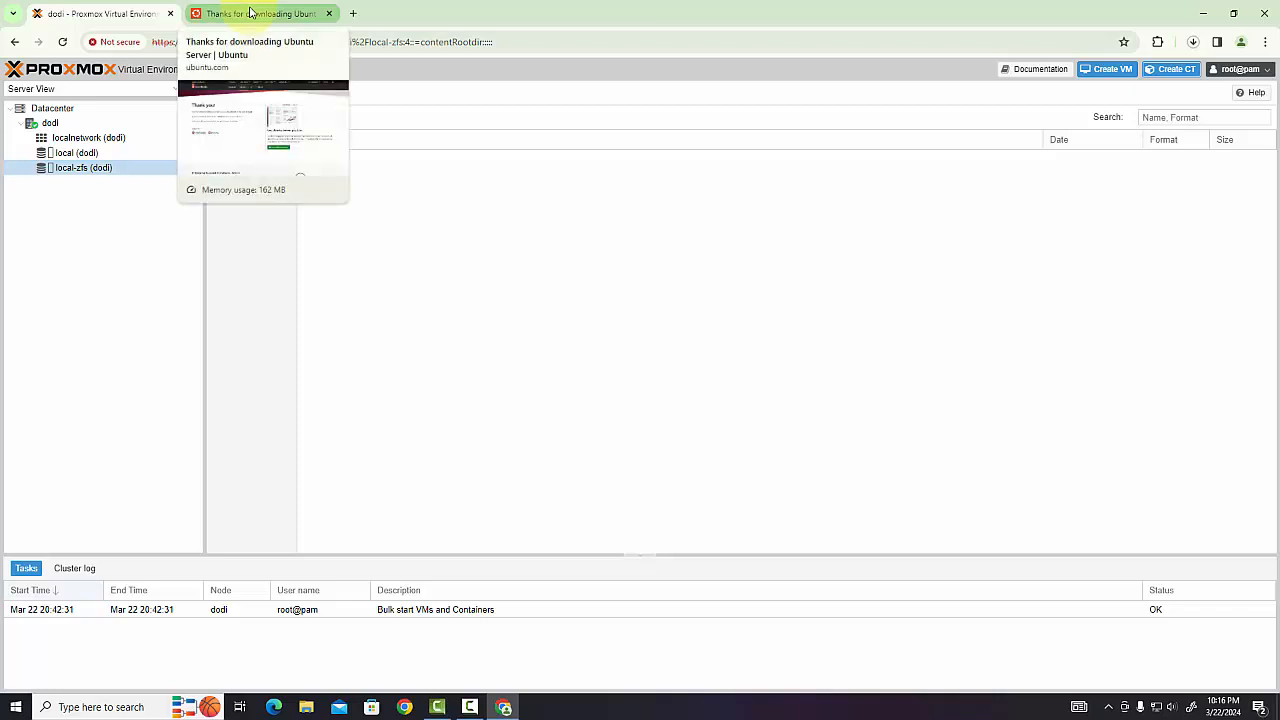
Load download.proxmox.com in the Ubuntu download tab and open its images/system directory
left_click(300, 18)
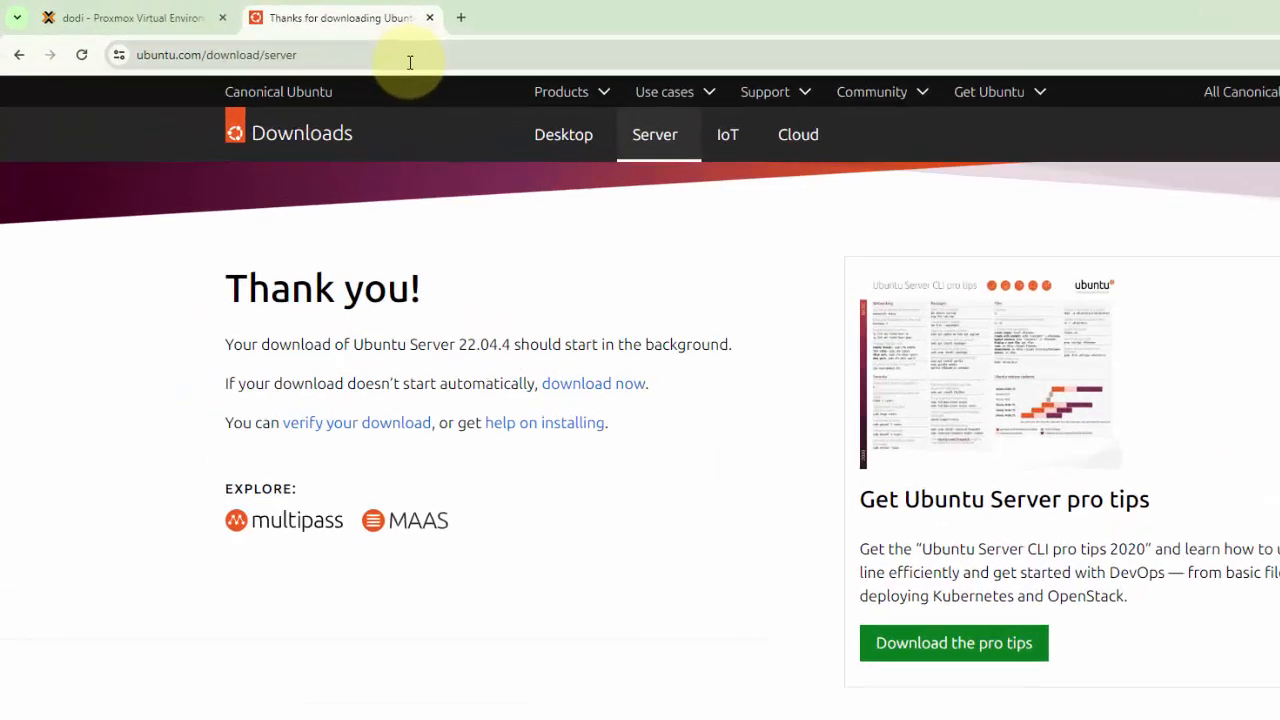
left_click(408, 62)
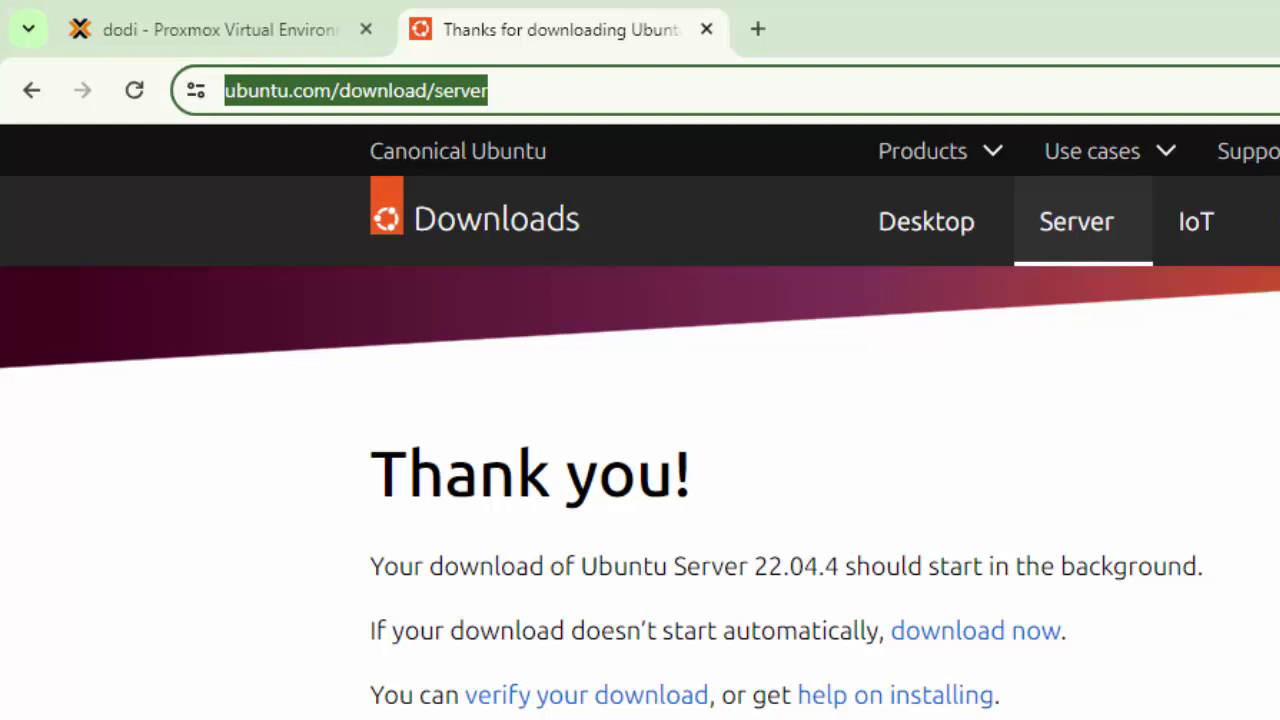
type("do")
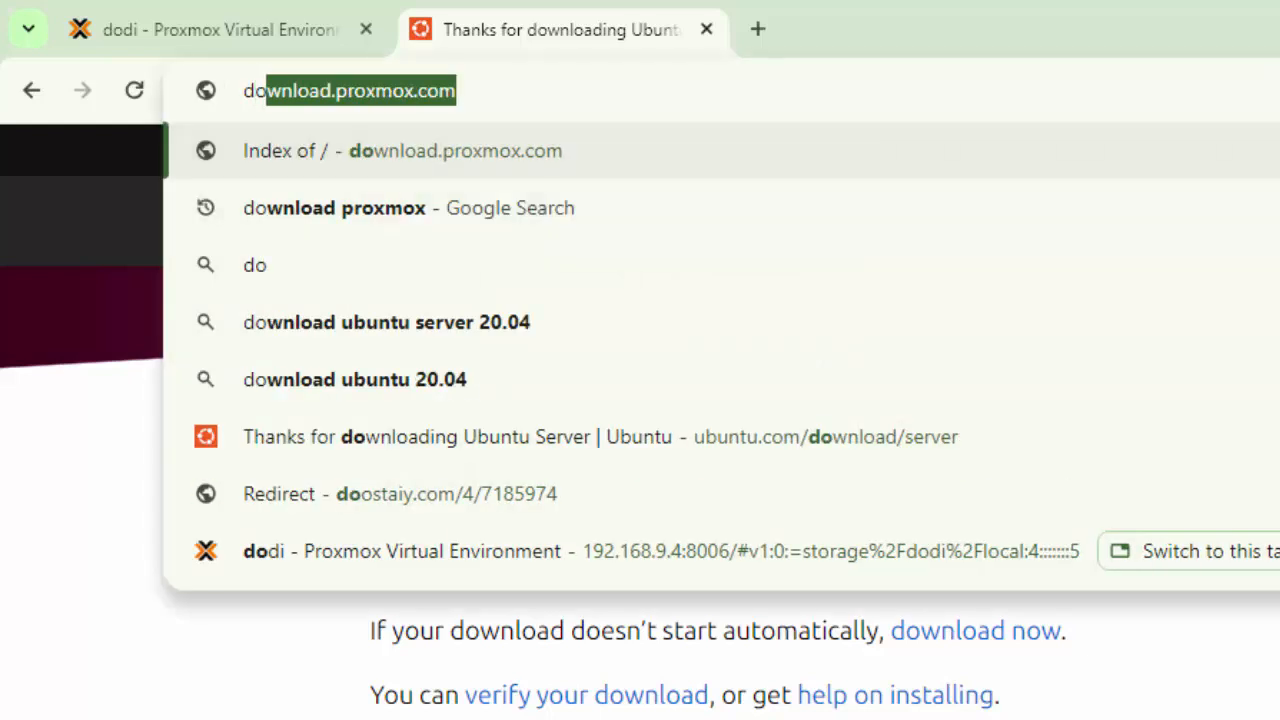
type("wn")
key("Right")
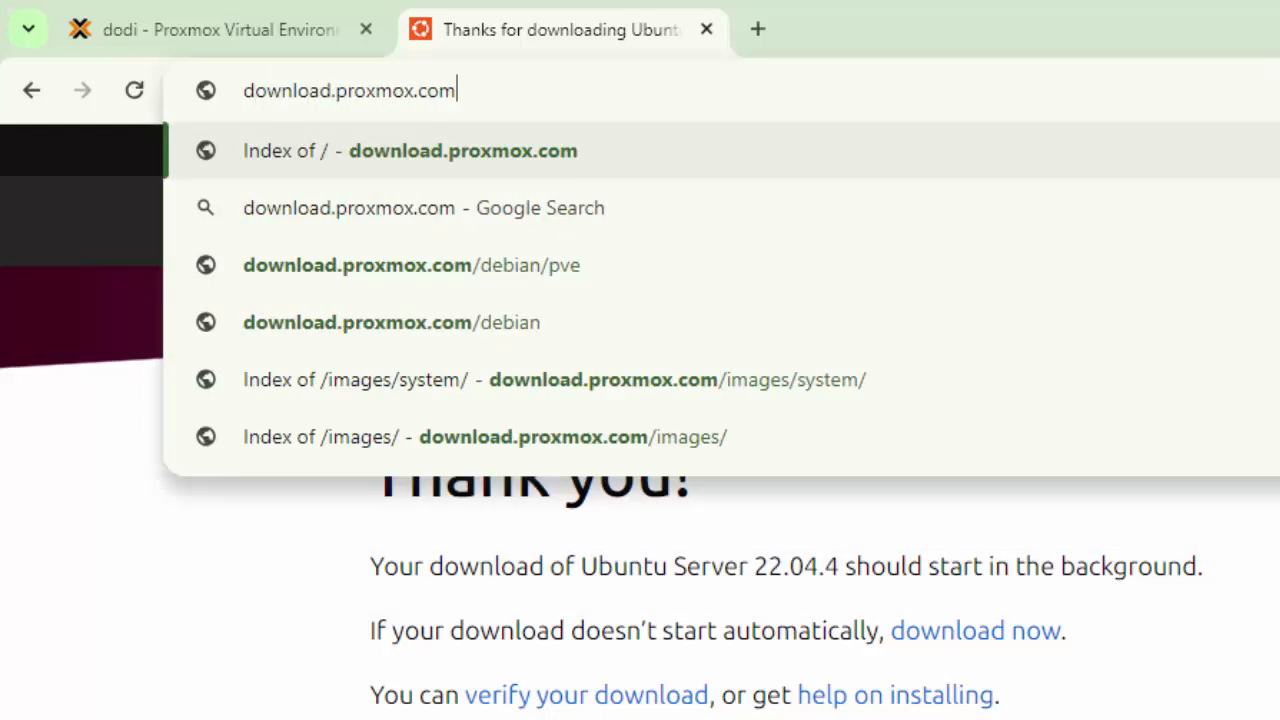
key("Return")
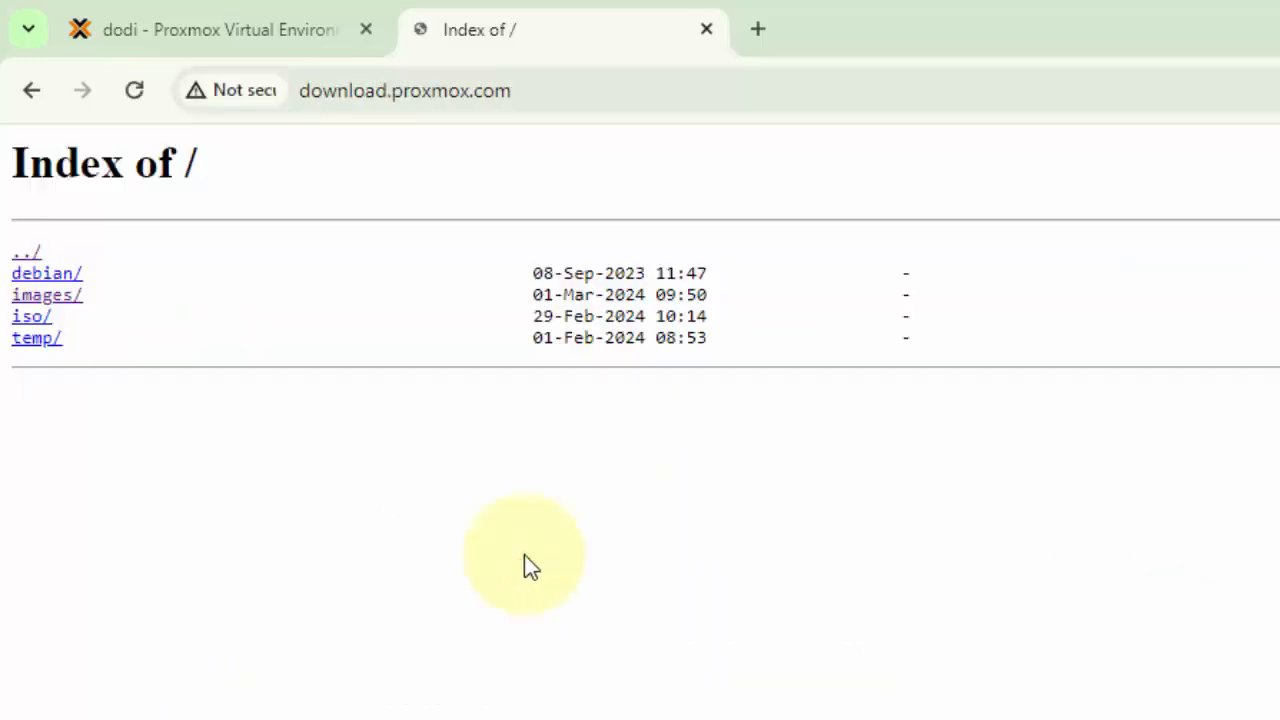
left_click(47, 296)
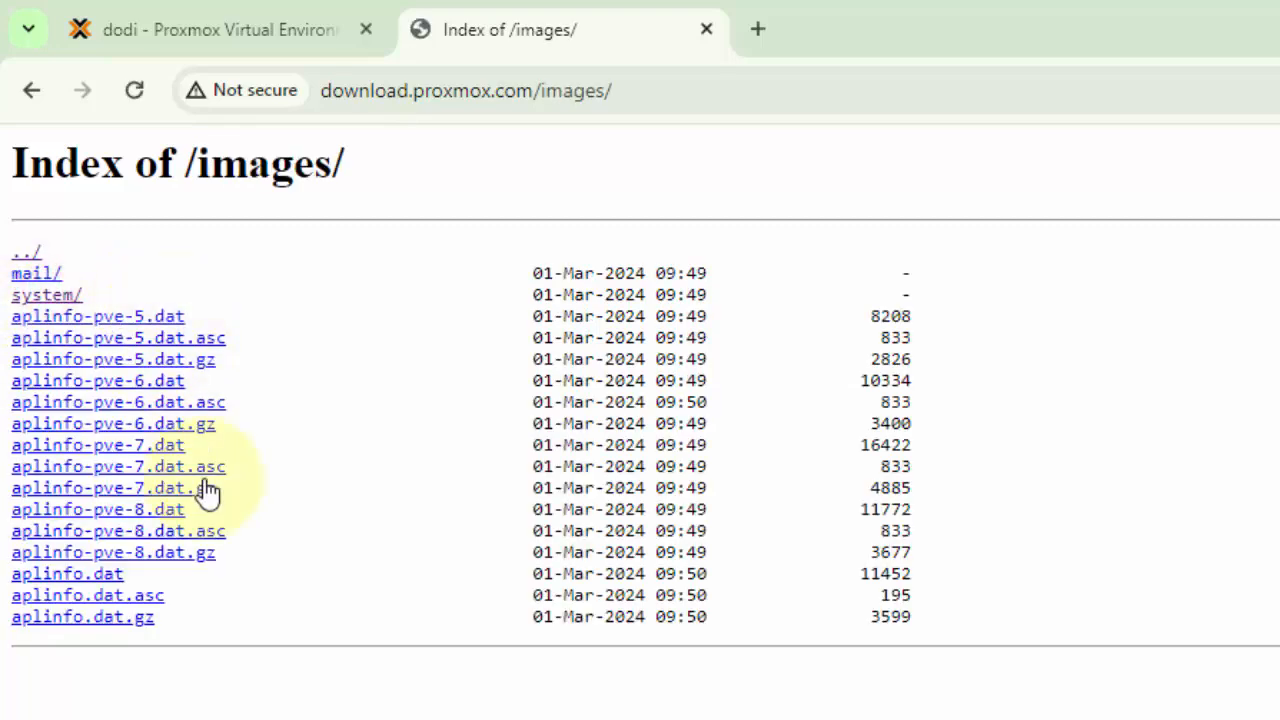
left_click(32, 296)
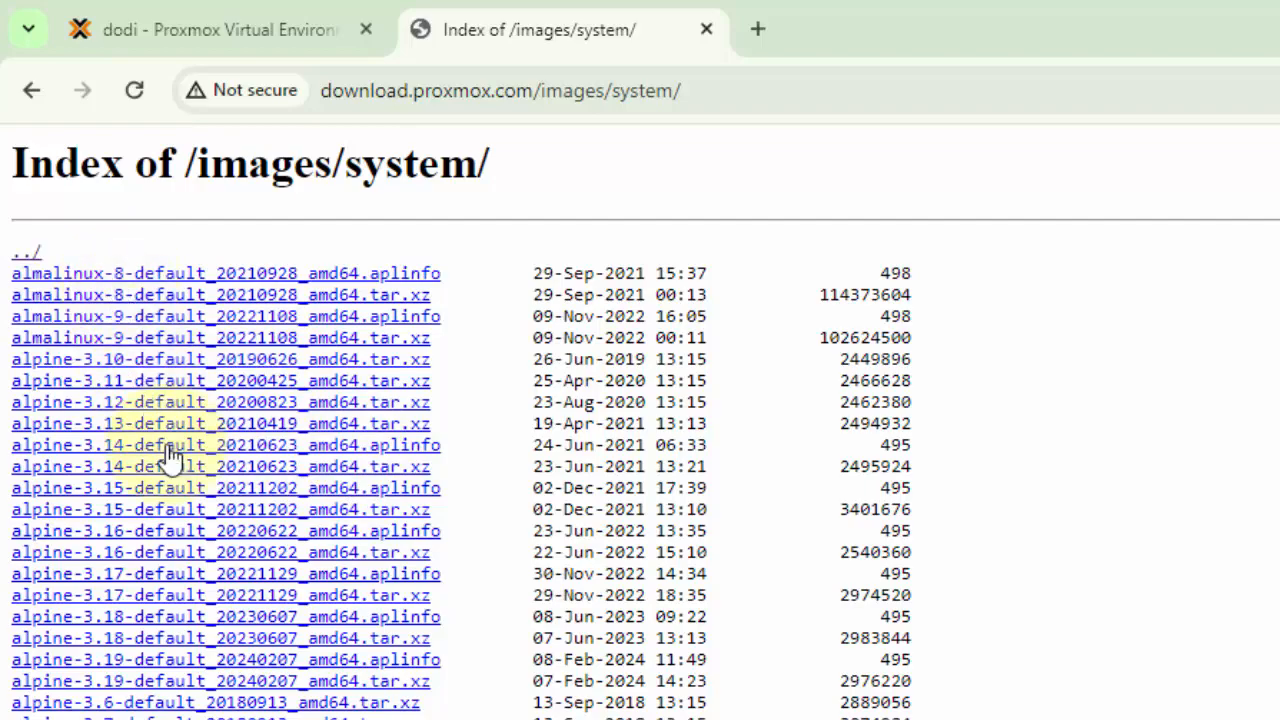
Look through the container system images offered in the directory, from AlmaLinux and Alpine onward
scroll(195, 588, "down", 5)
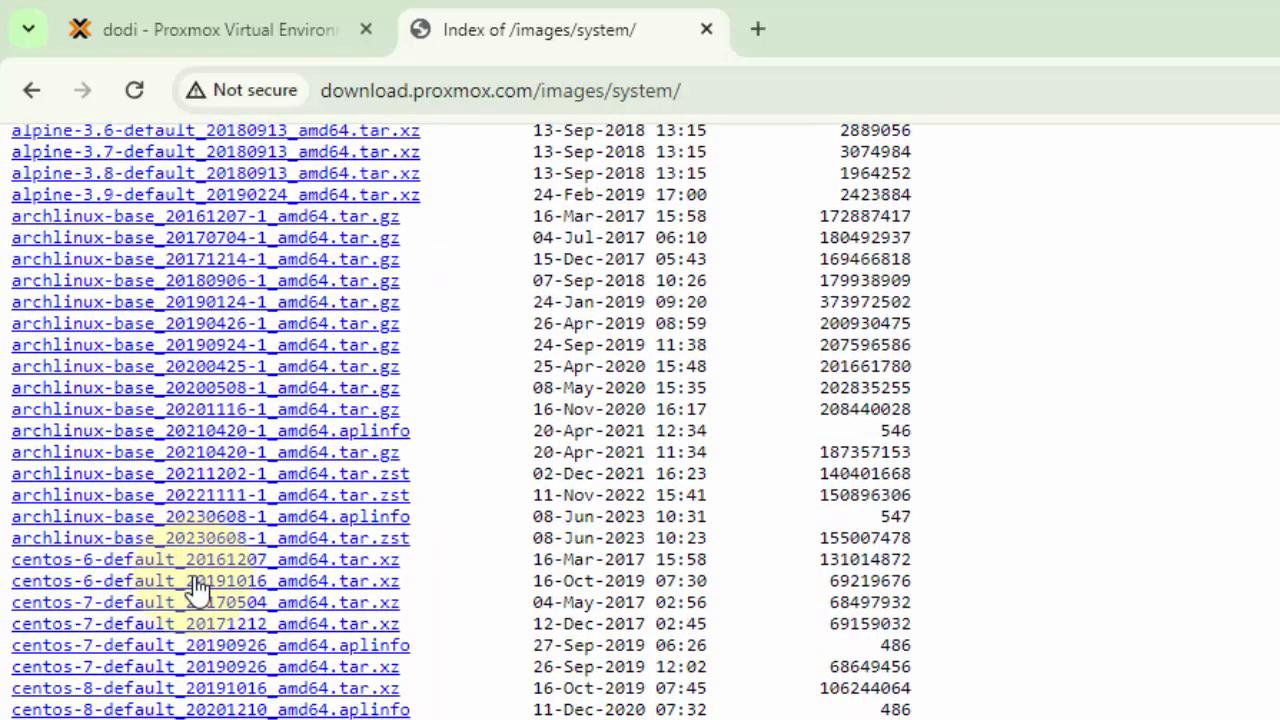
scroll(197, 590, "down", 3)
scroll(197, 590, "down", 4)
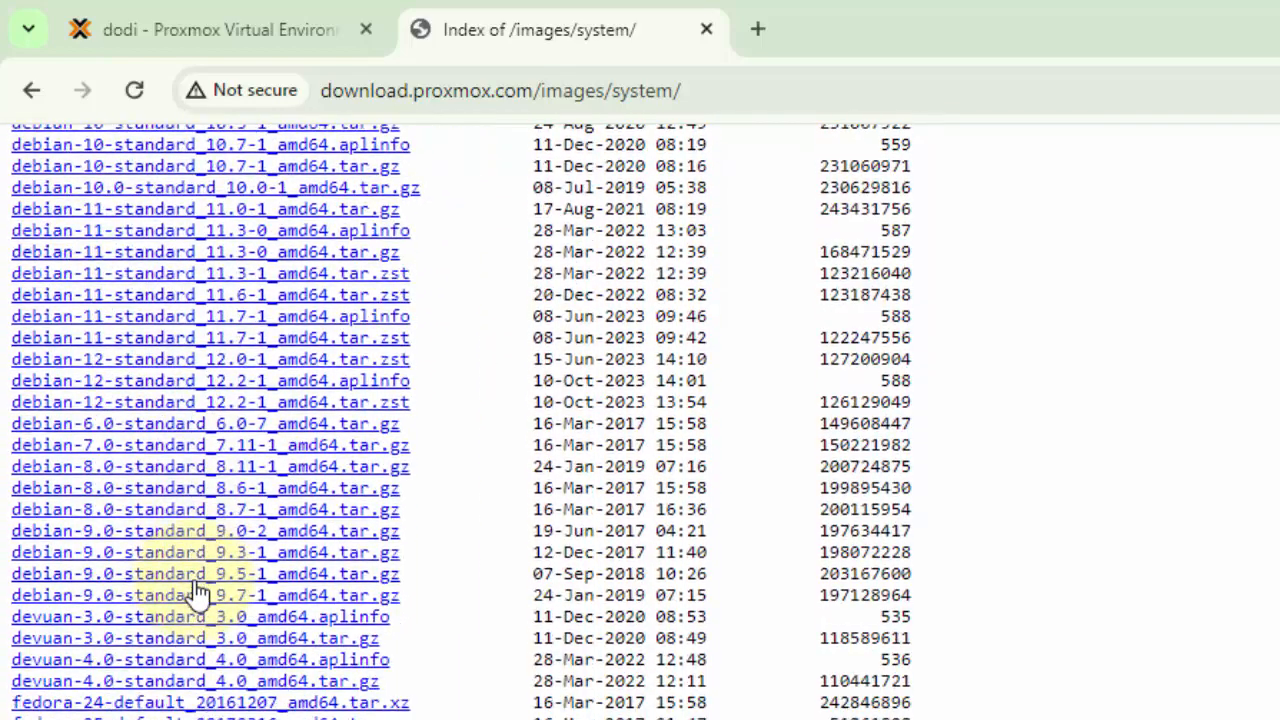
scroll(197, 590, "down", 4)
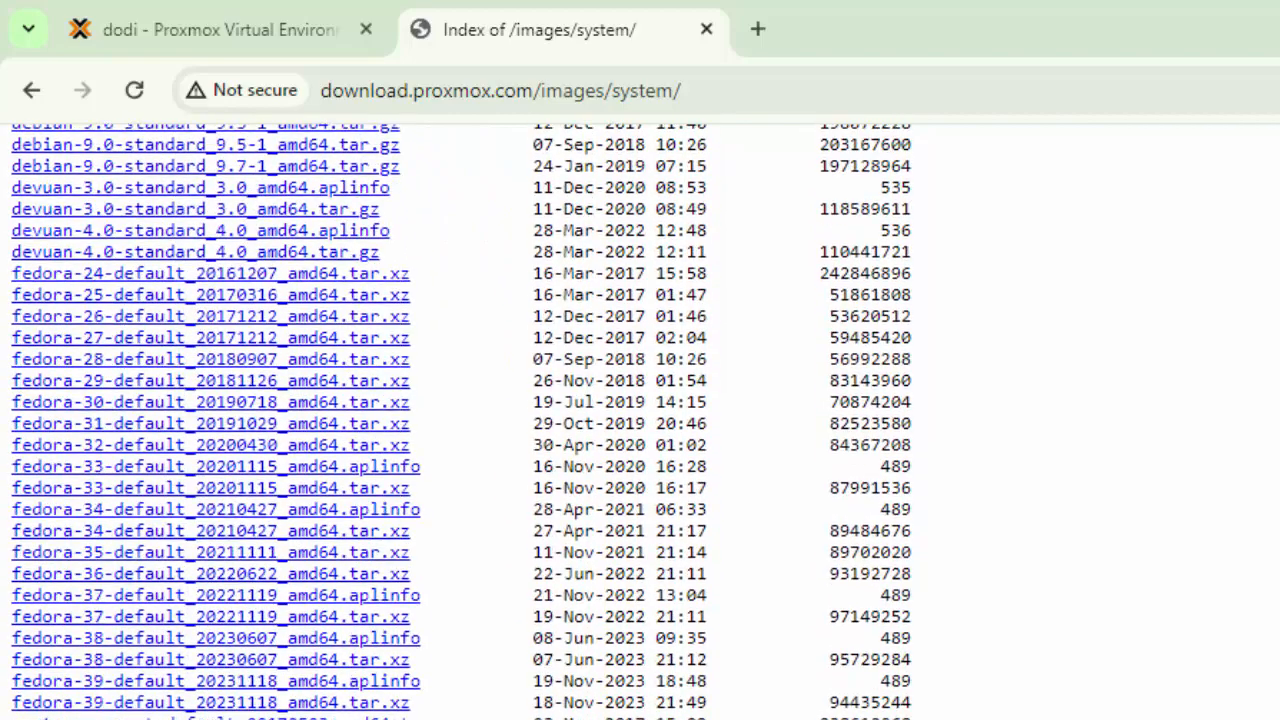
scroll(197, 590, "down", 3)
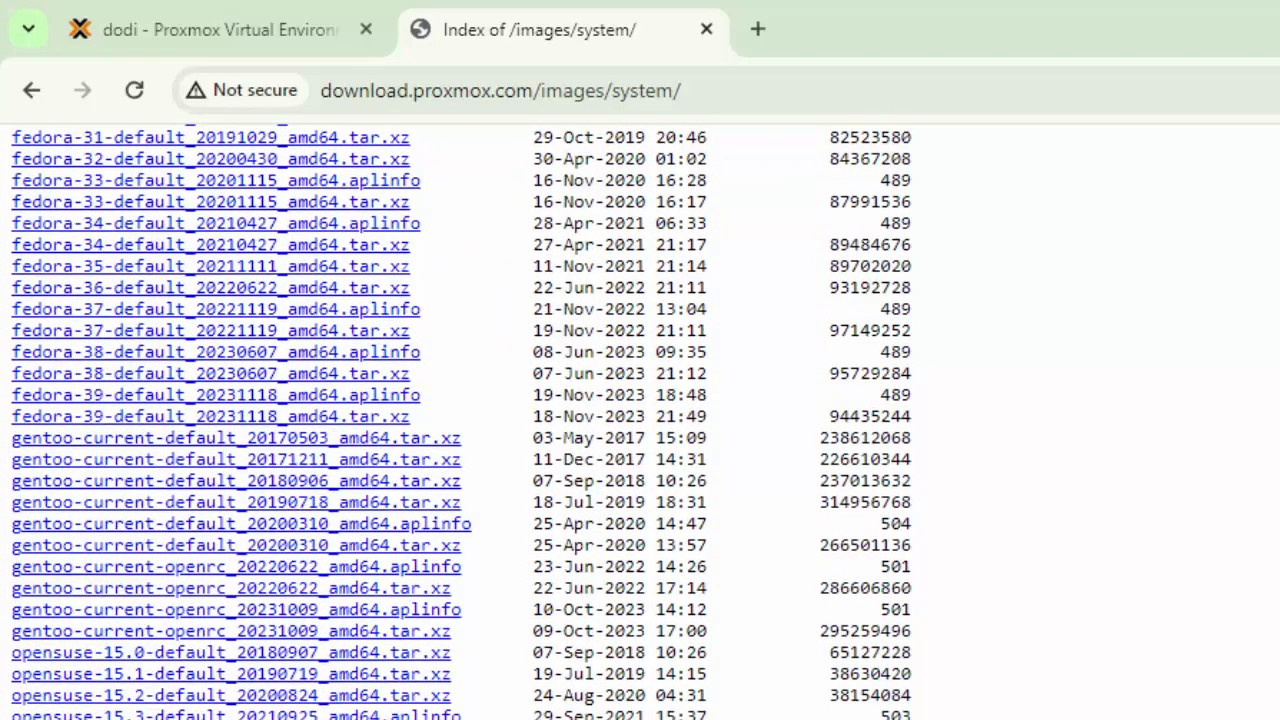
scroll(197, 590, "down", 1)
scroll(197, 590, "up", 15)
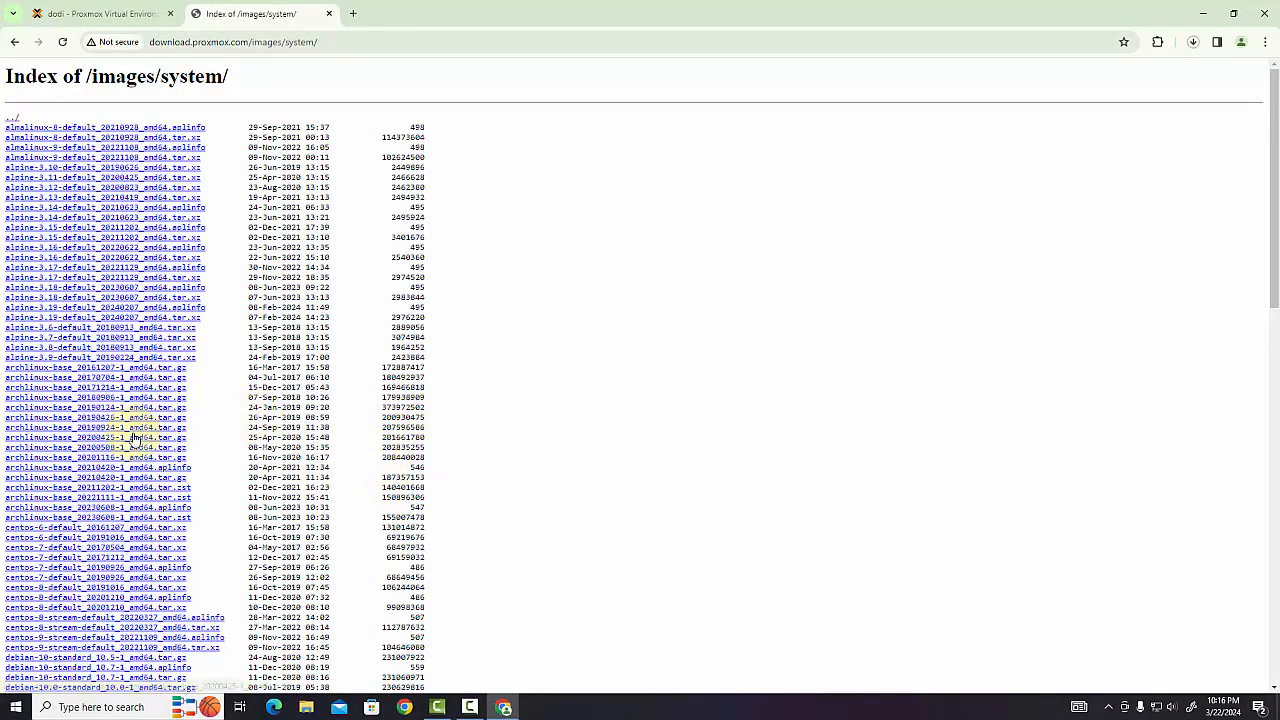
Return to Proxmox and check the ISO image choices on local storage in the virtual machine creation wizard, closing it without creating anything
left_click(110, 13)
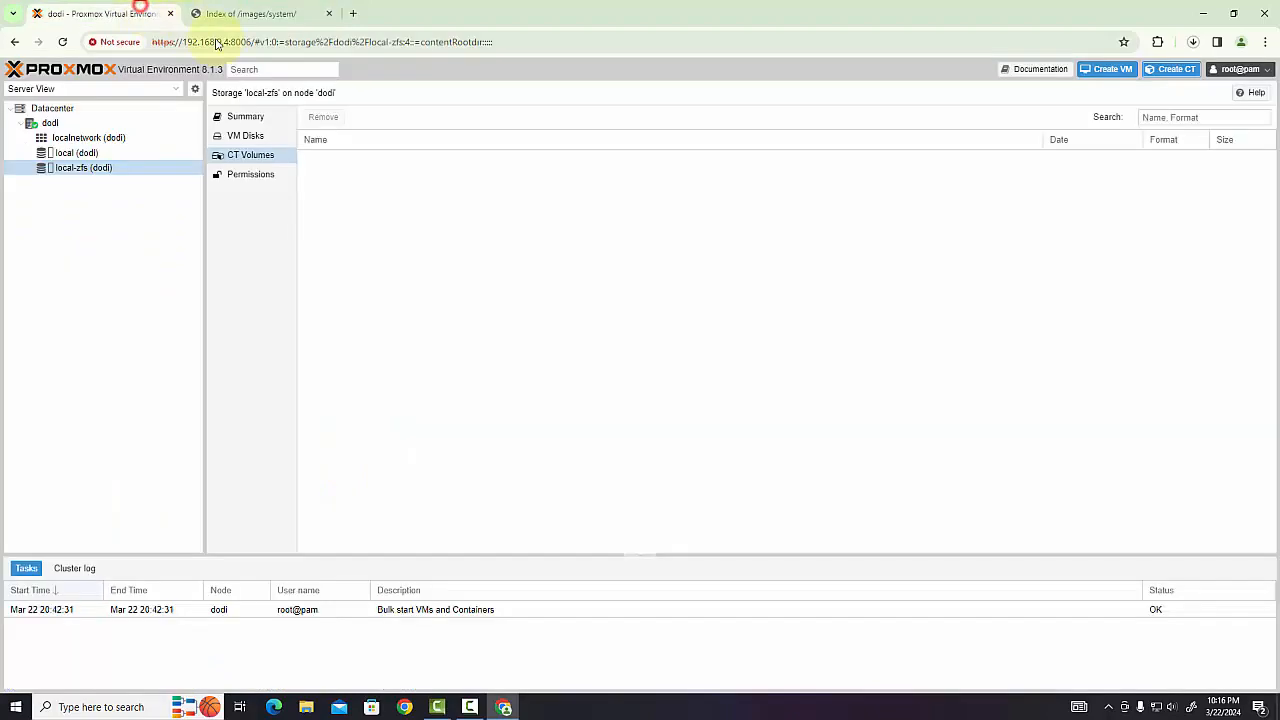
left_click(1180, 72)
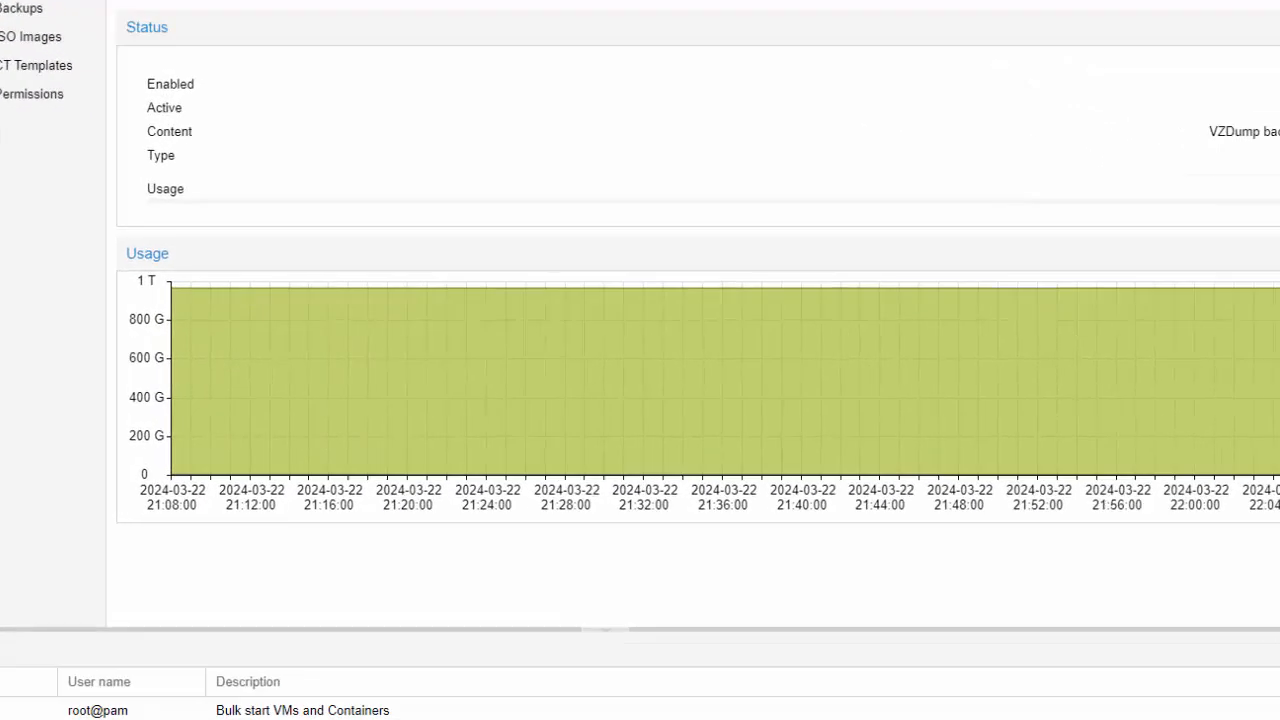
left_click(1107, 69)
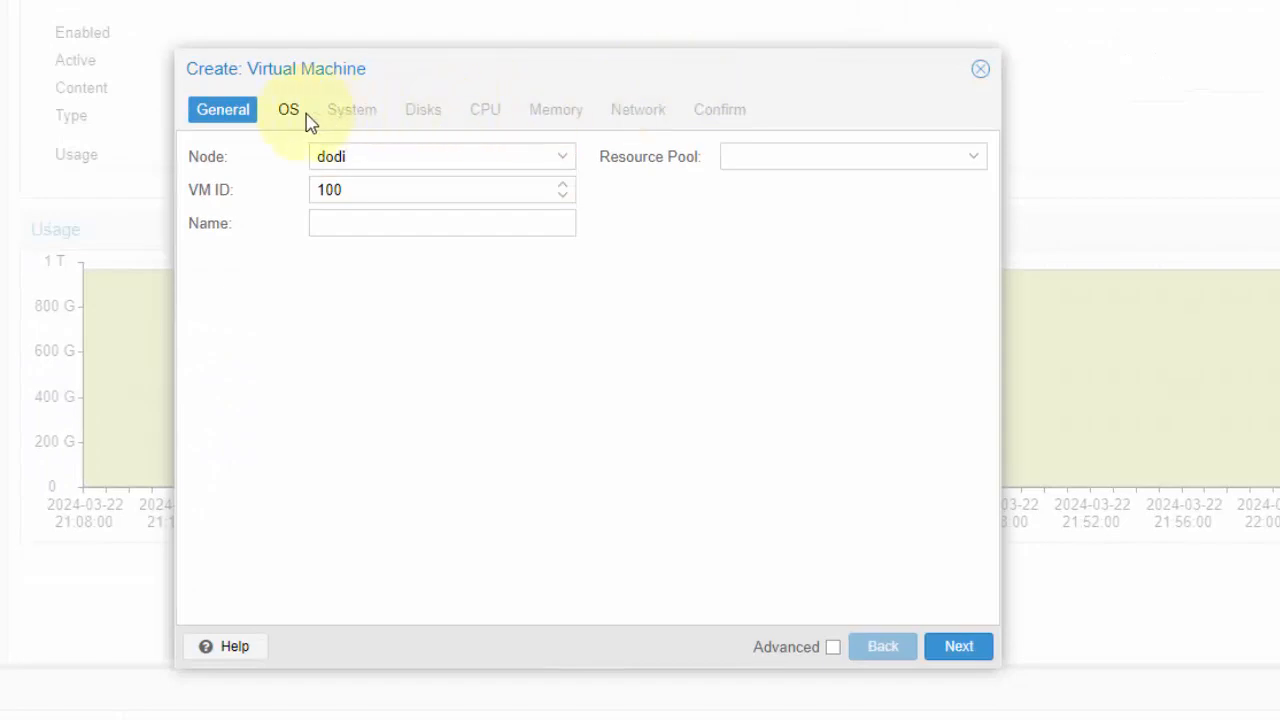
left_click(353, 192)
left_click(354, 222)
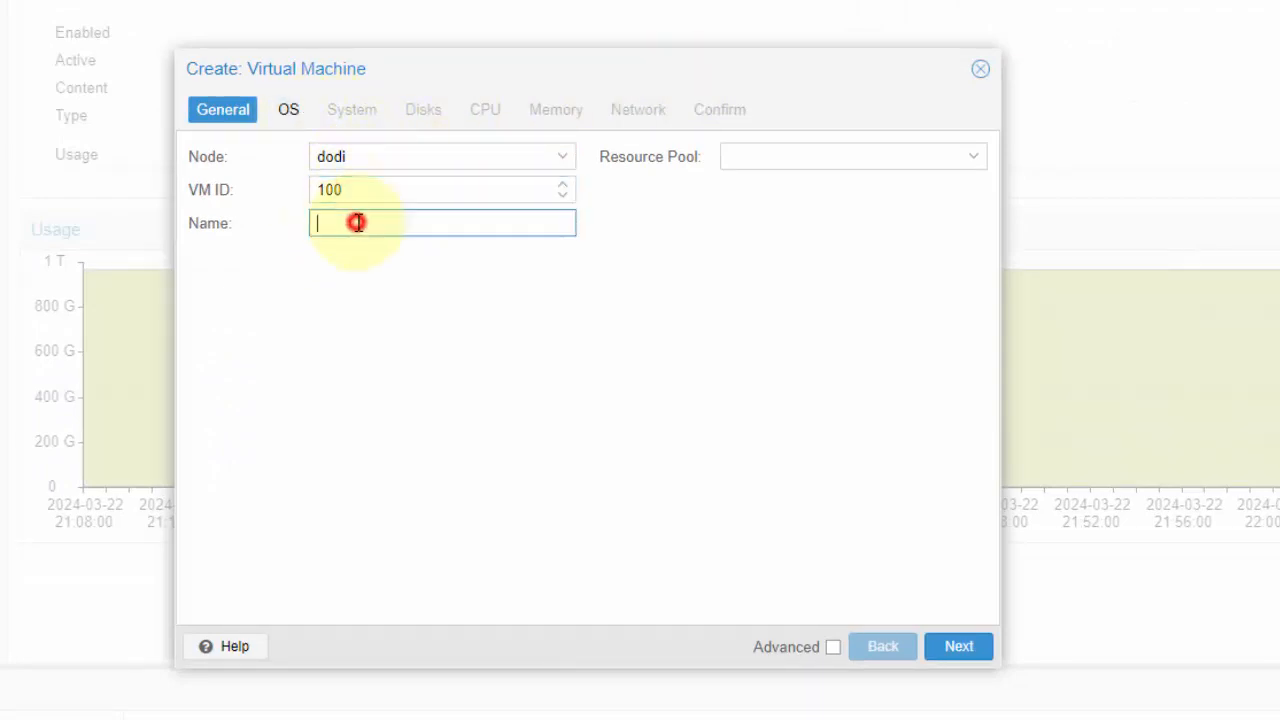
left_click(295, 118)
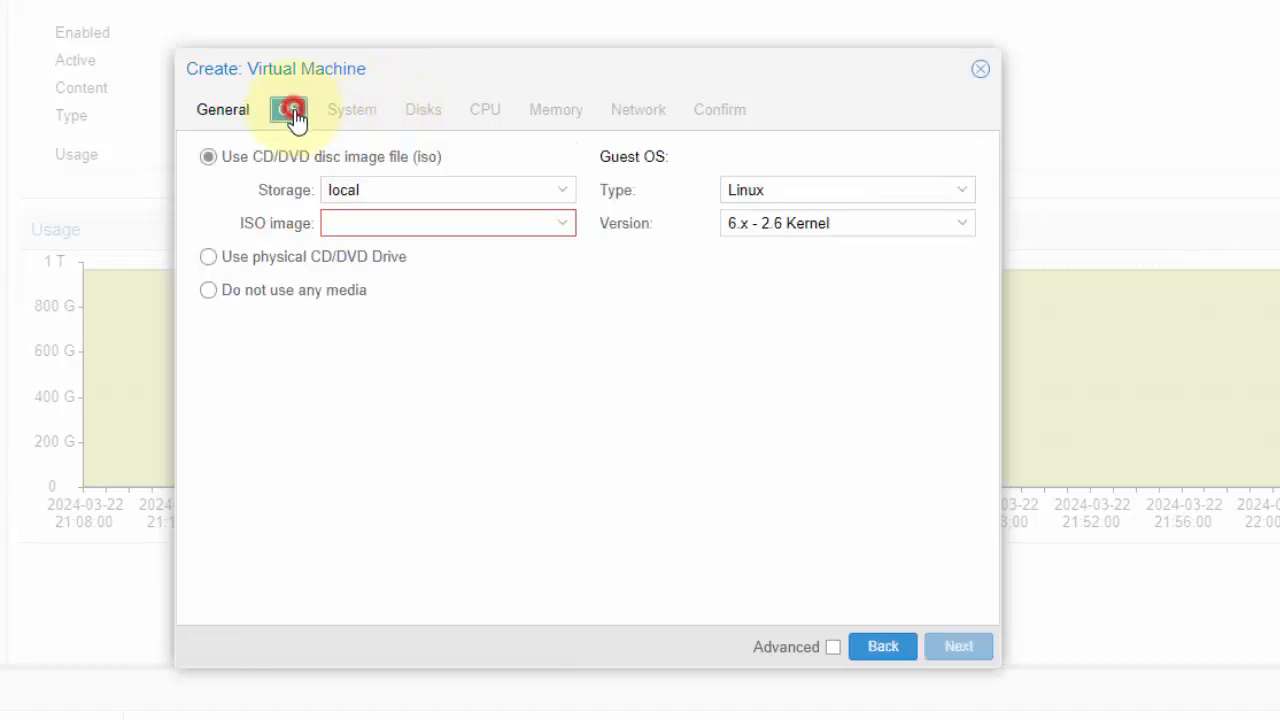
left_click(398, 222)
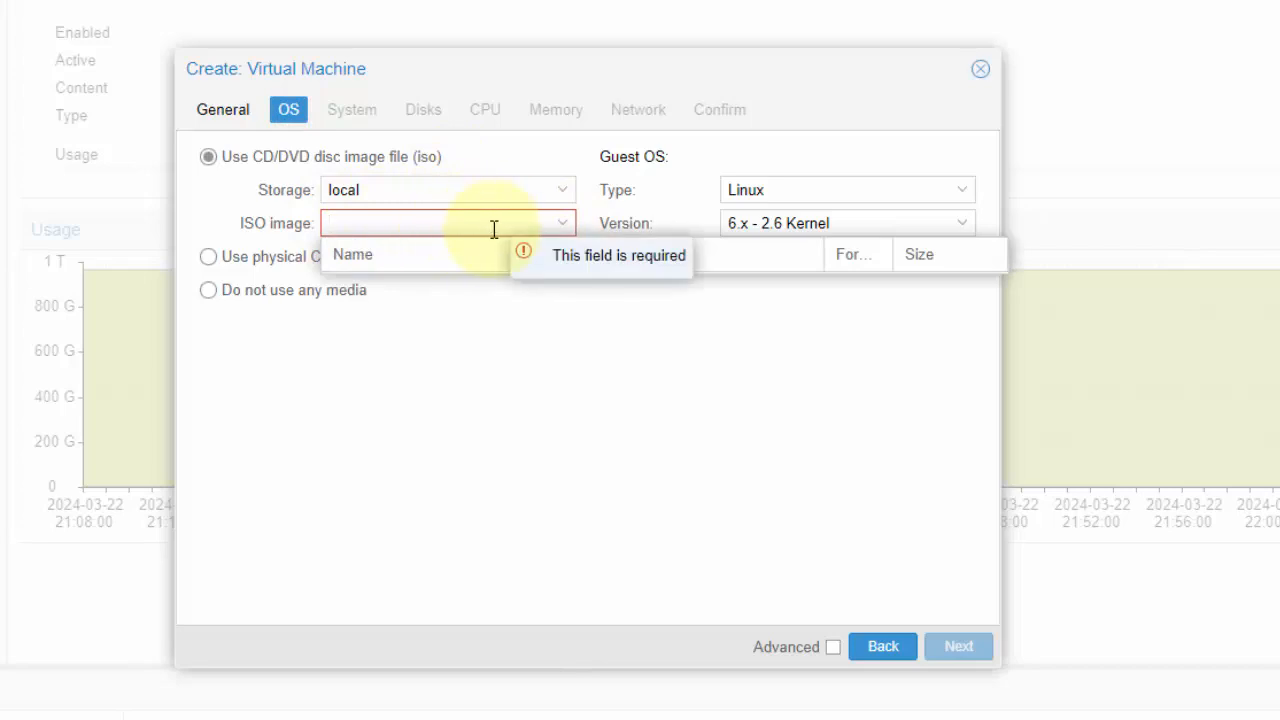
left_click(883, 646)
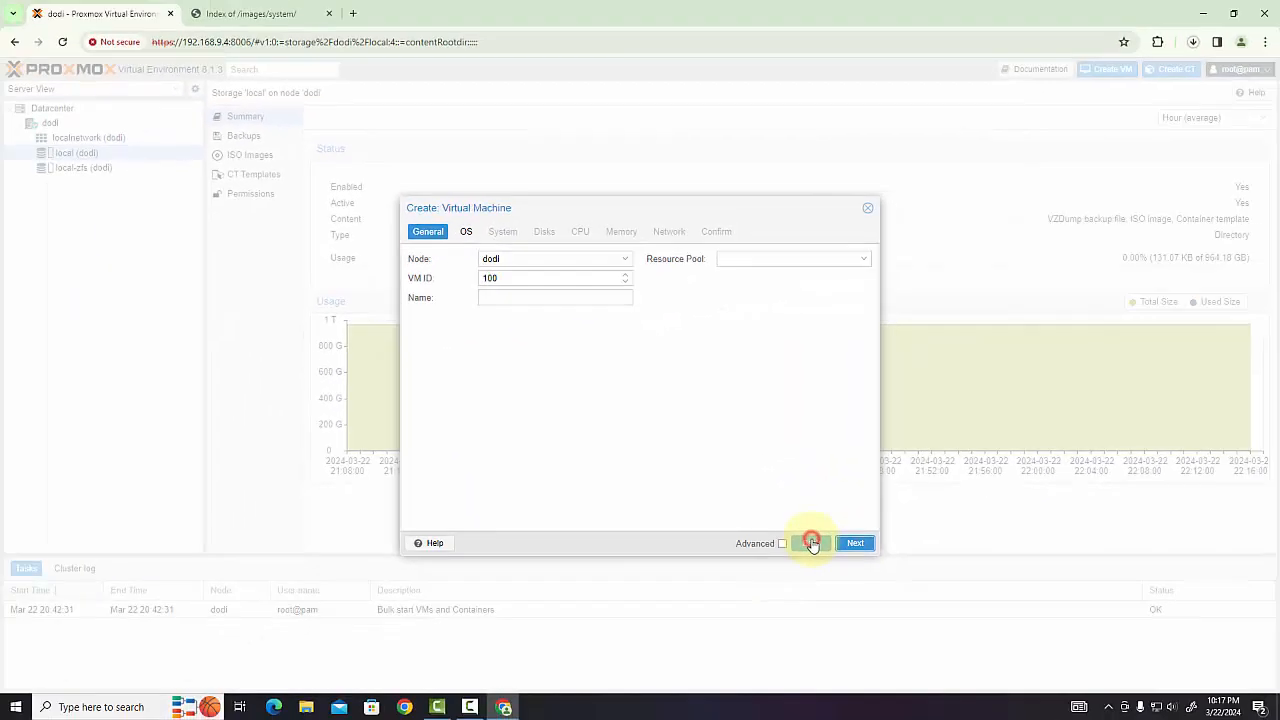
left_click(867, 208)
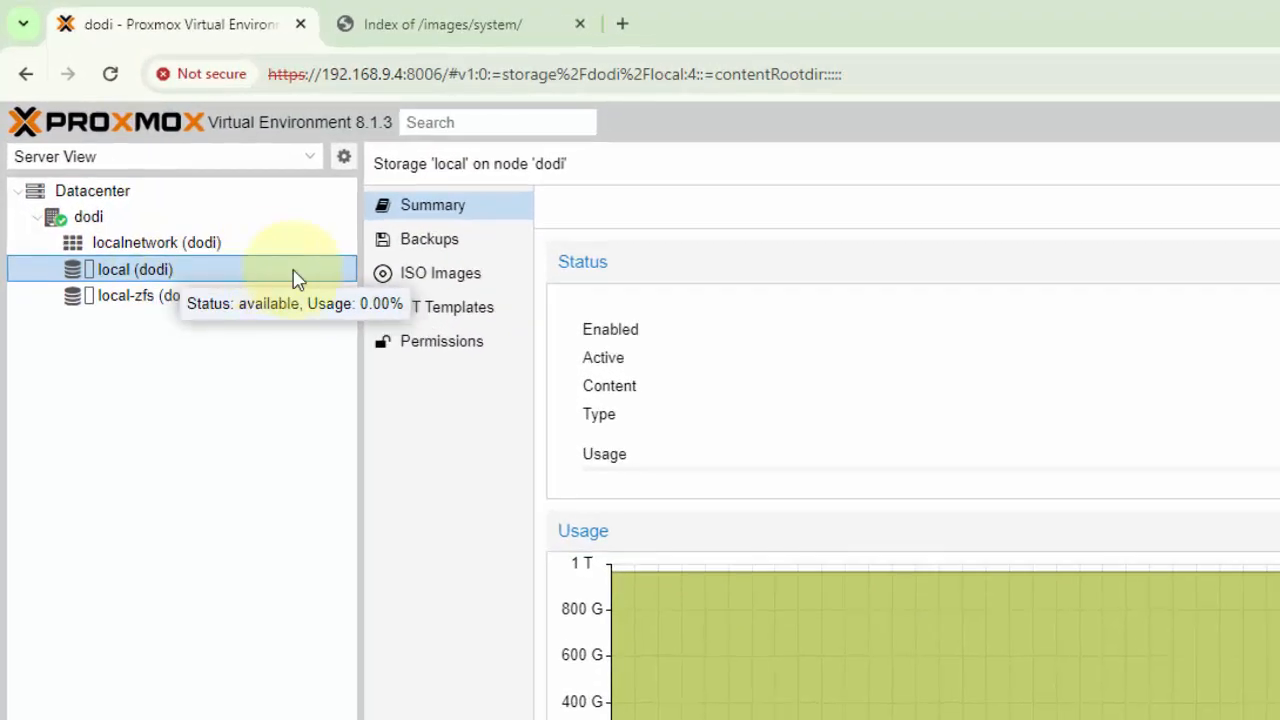
Open the ISO upload dialog for the local storage and locate the completed ubuntu-22.04.4-live-server-amd64 download in its folder
left_click(450, 280)
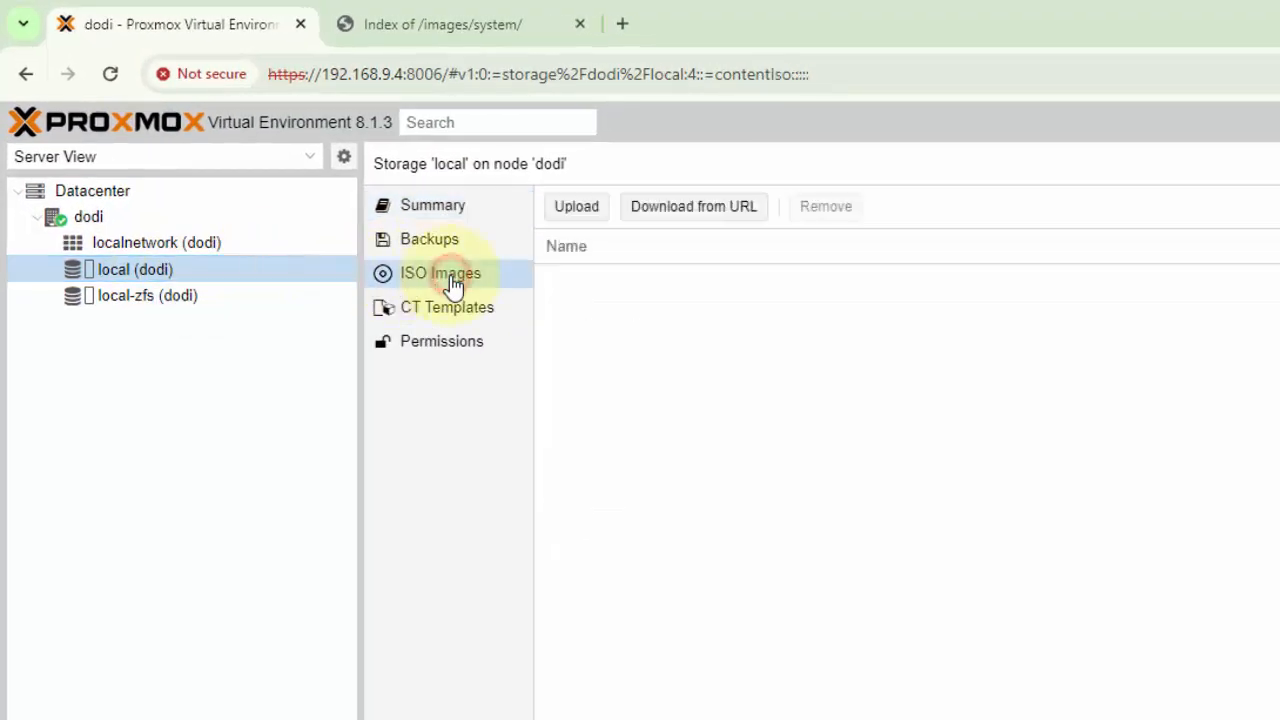
left_click(578, 210)
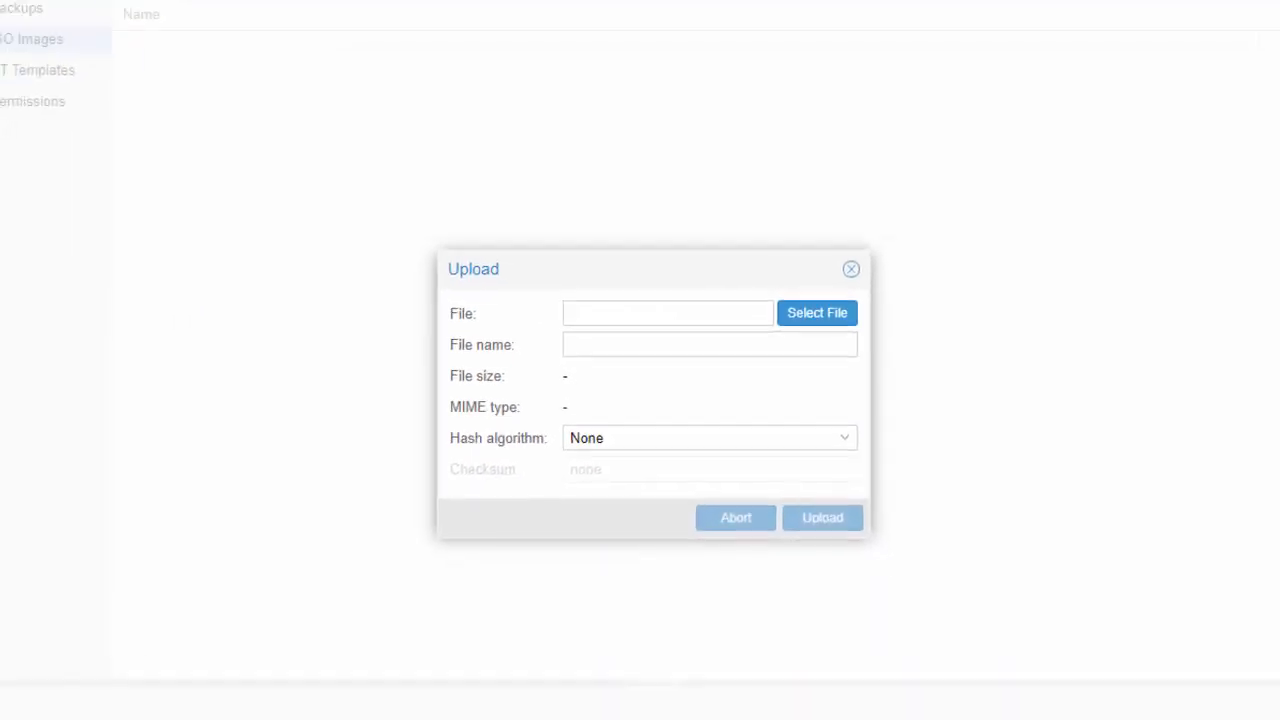
left_click(1193, 42)
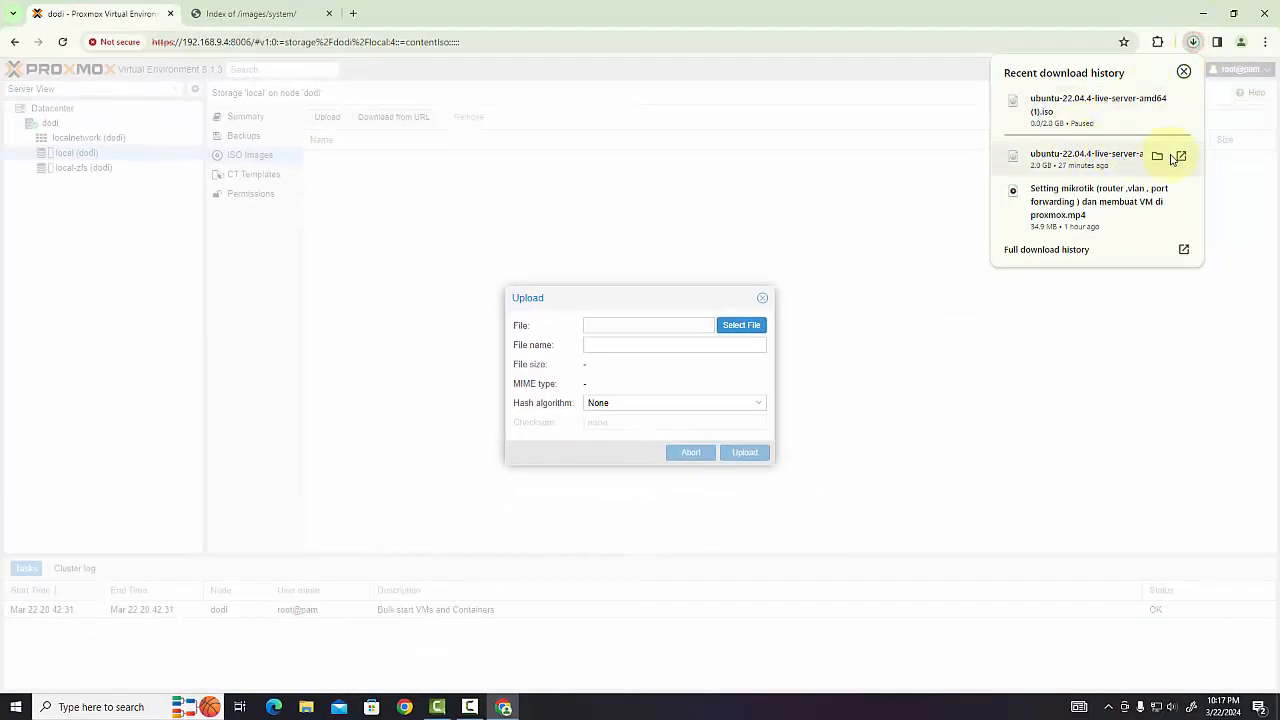
left_click(1158, 157)
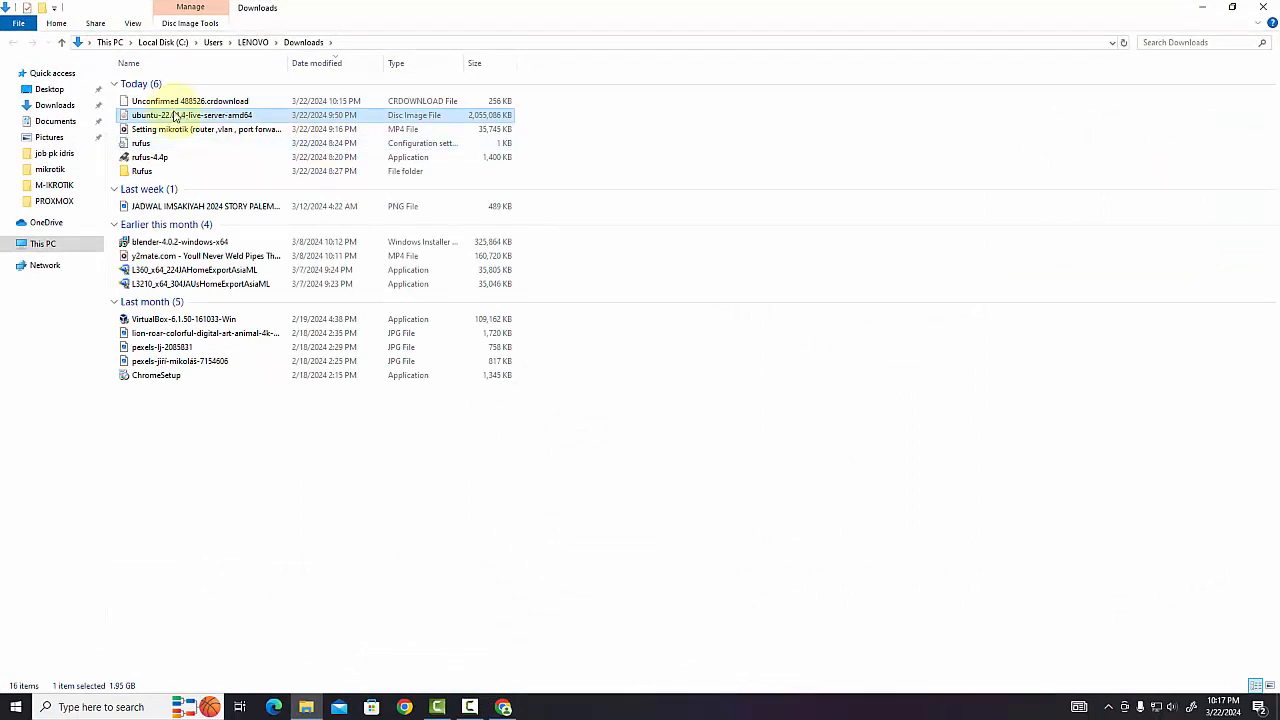
left_click(162, 117)
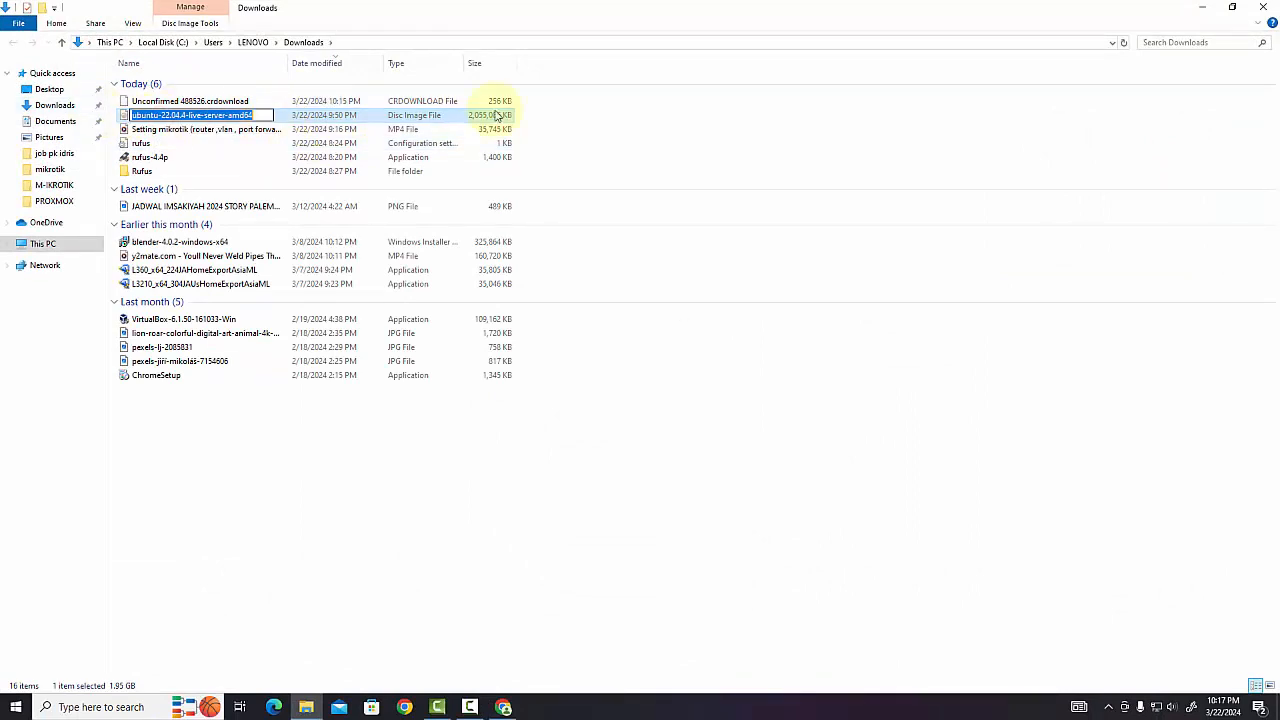
left_click(1209, 9)
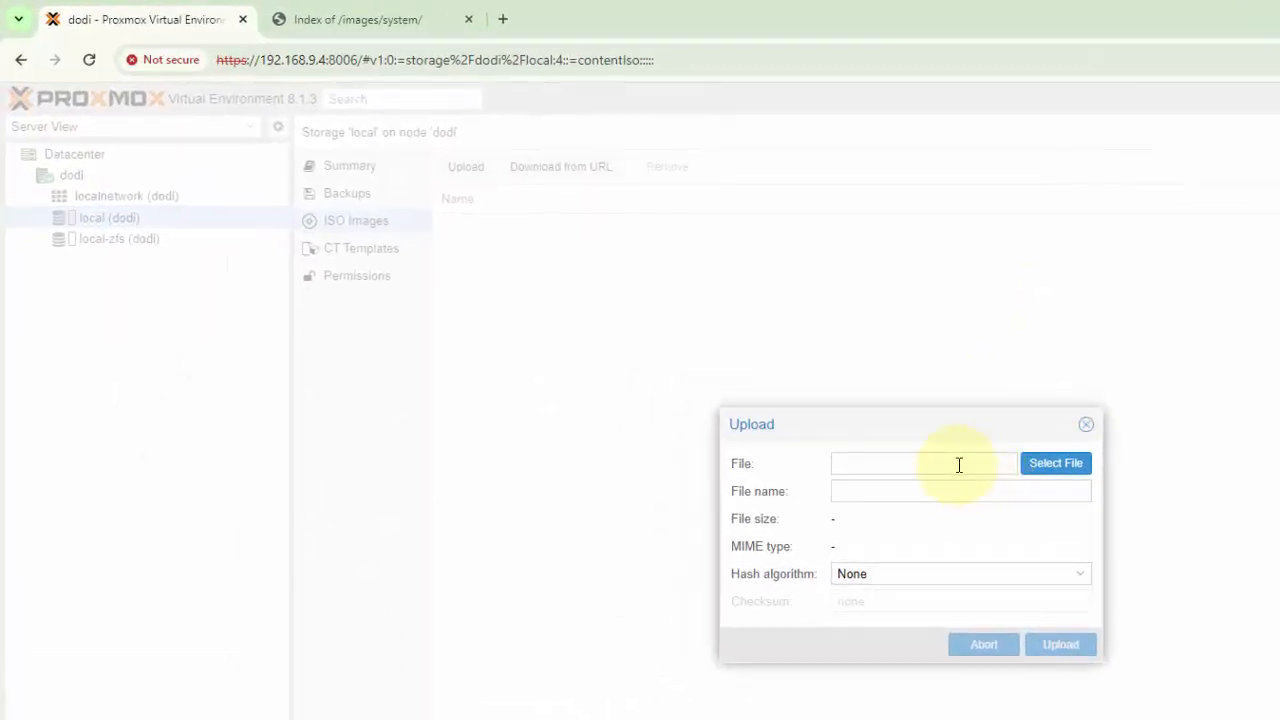
Choose ubuntu-22.04.4-live-server-amd64 from the Downloads folder as the file to upload
left_click(1046, 468)
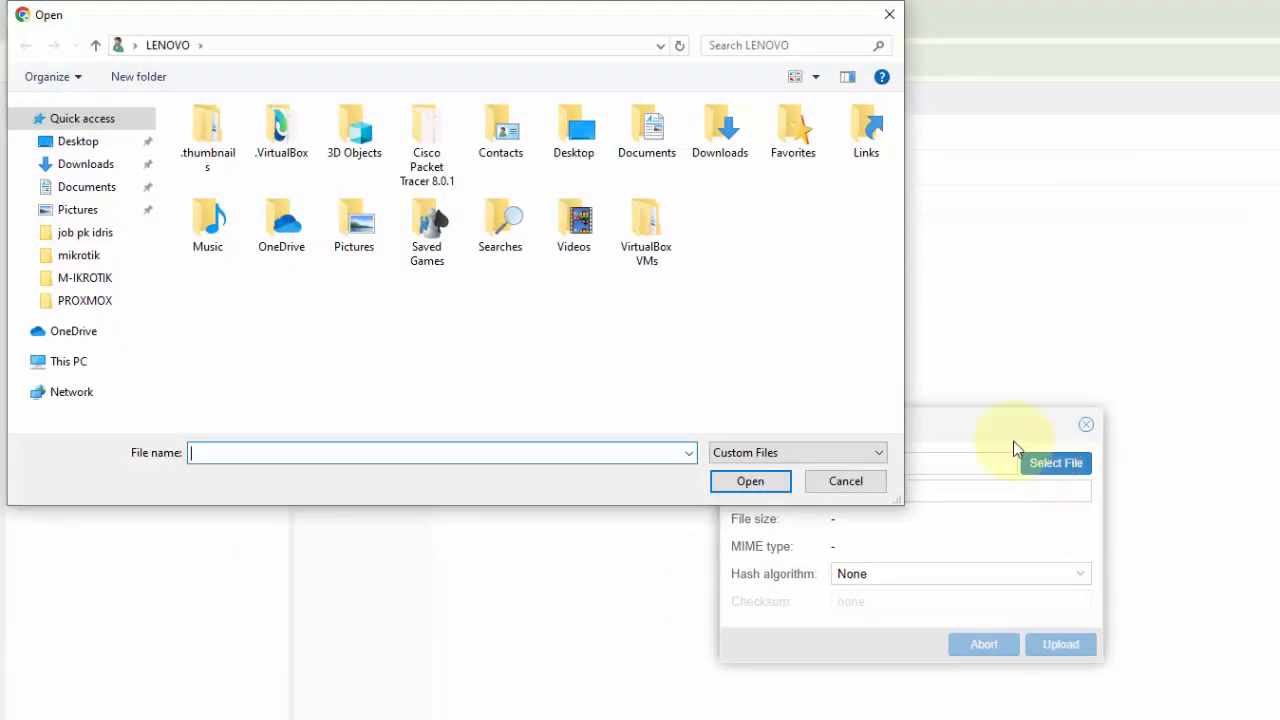
left_click(100, 164)
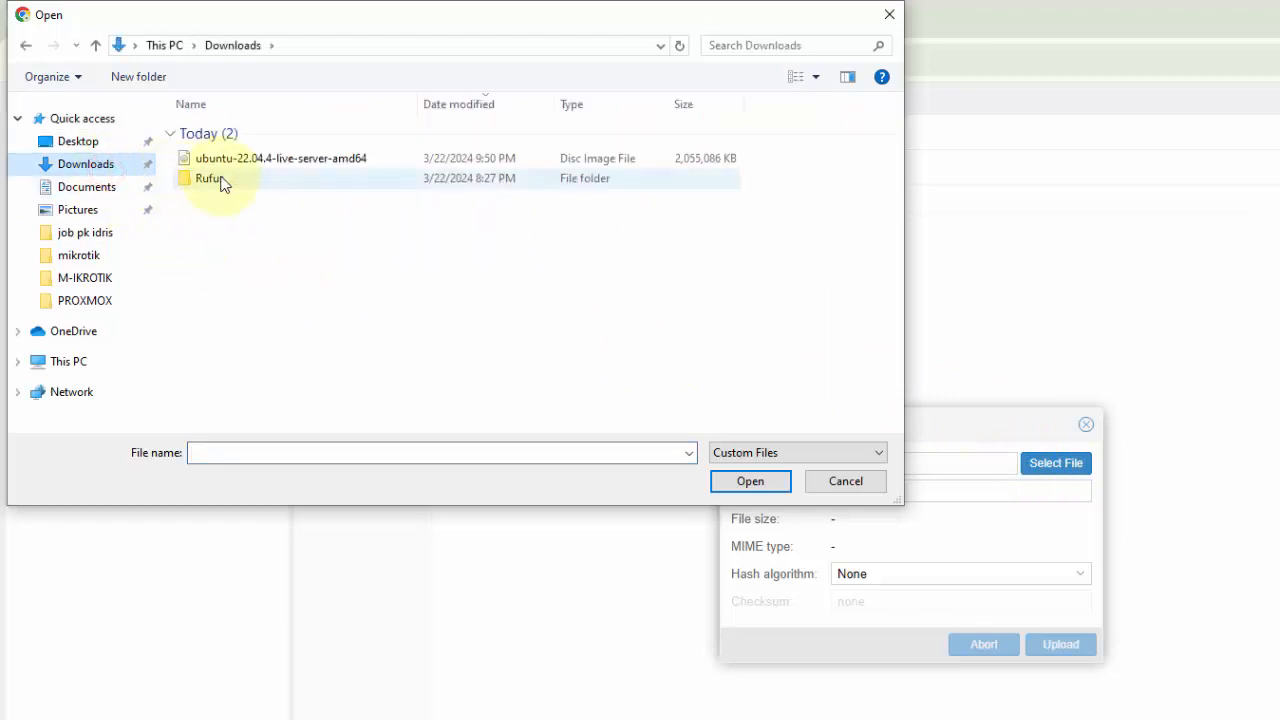
left_click(260, 165)
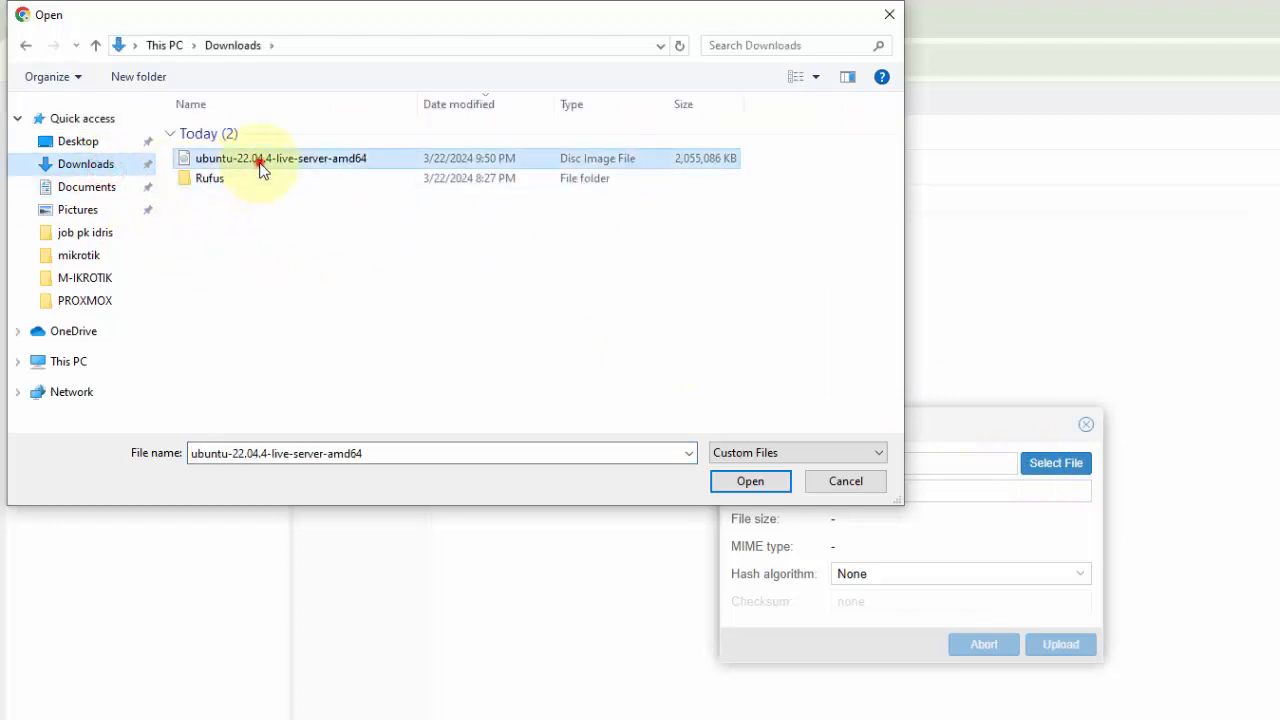
left_click(748, 482)
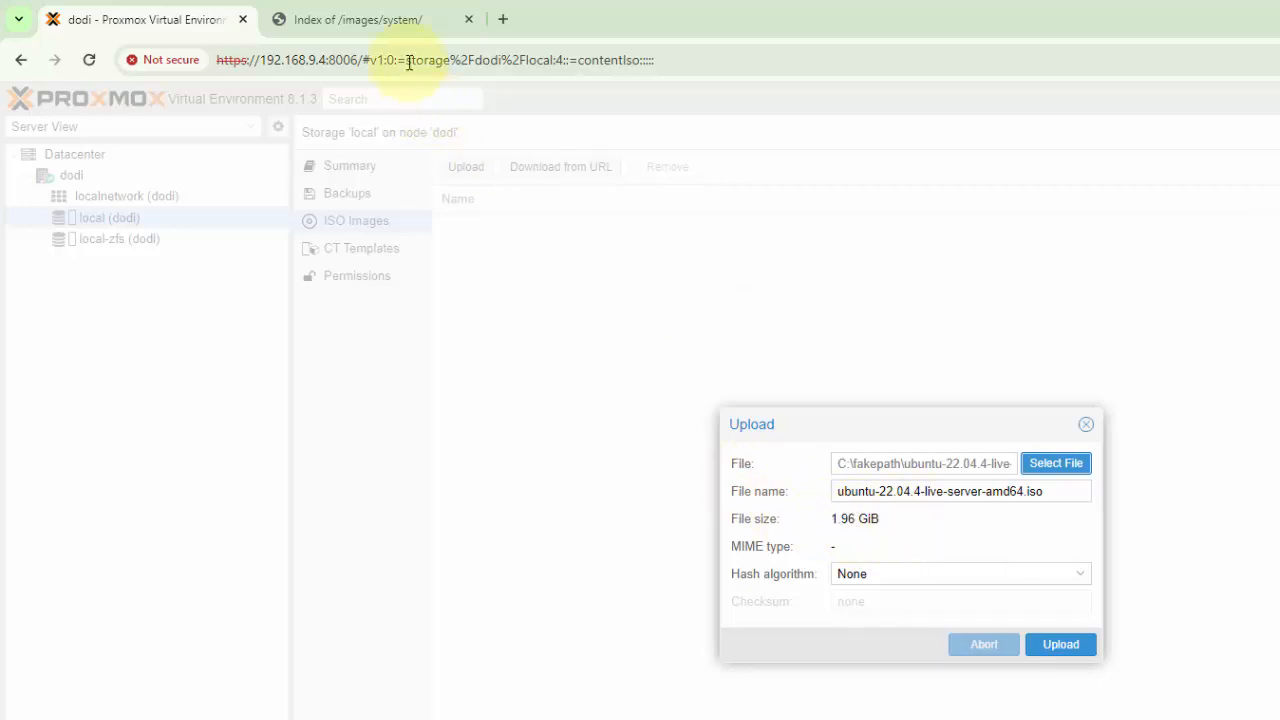
Revisit the Proxmox system image directory to review the available container images, and return to the pending upload
left_click(394, 19)
scroll(245, 555, "down", 5)
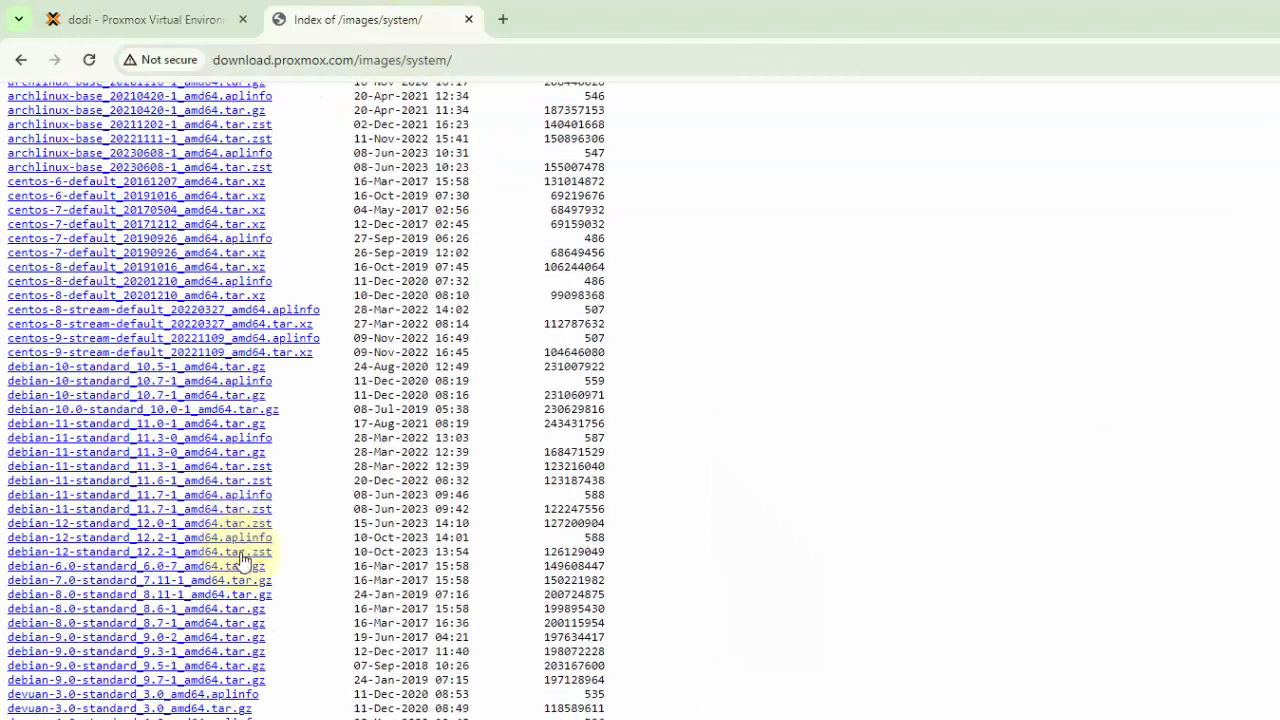
scroll(235, 200, "up", 6)
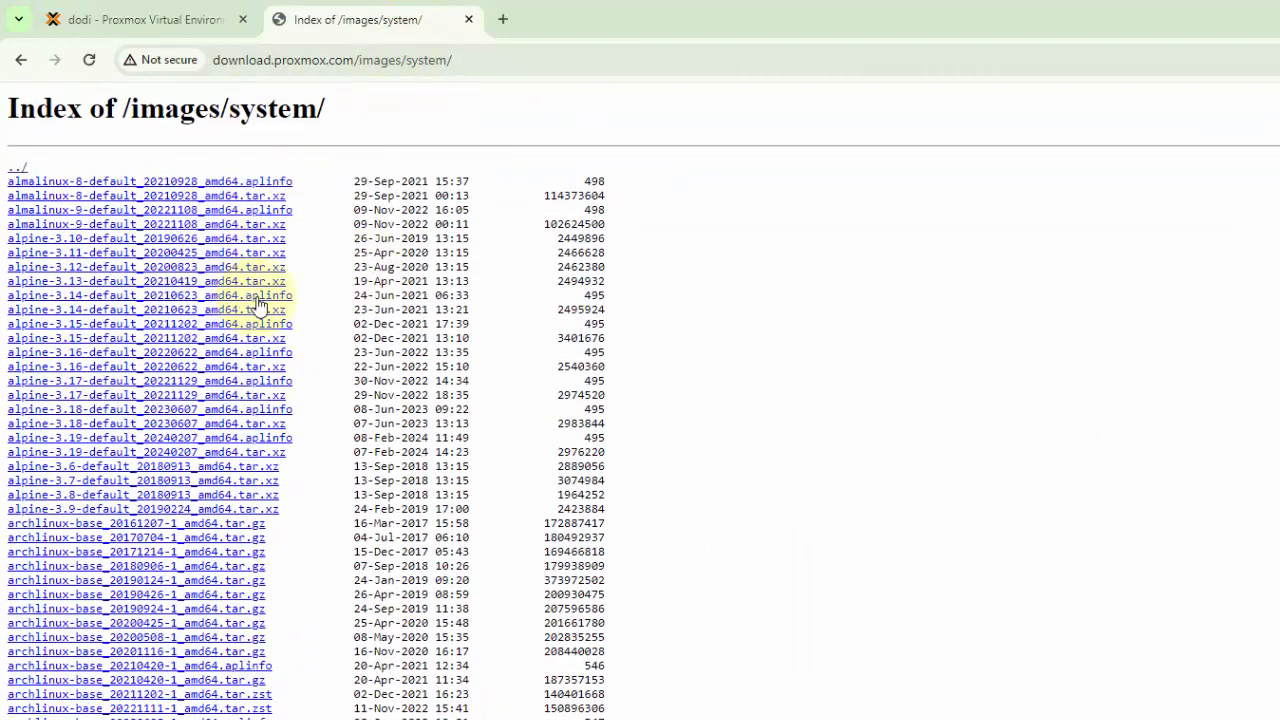
left_click(142, 14)
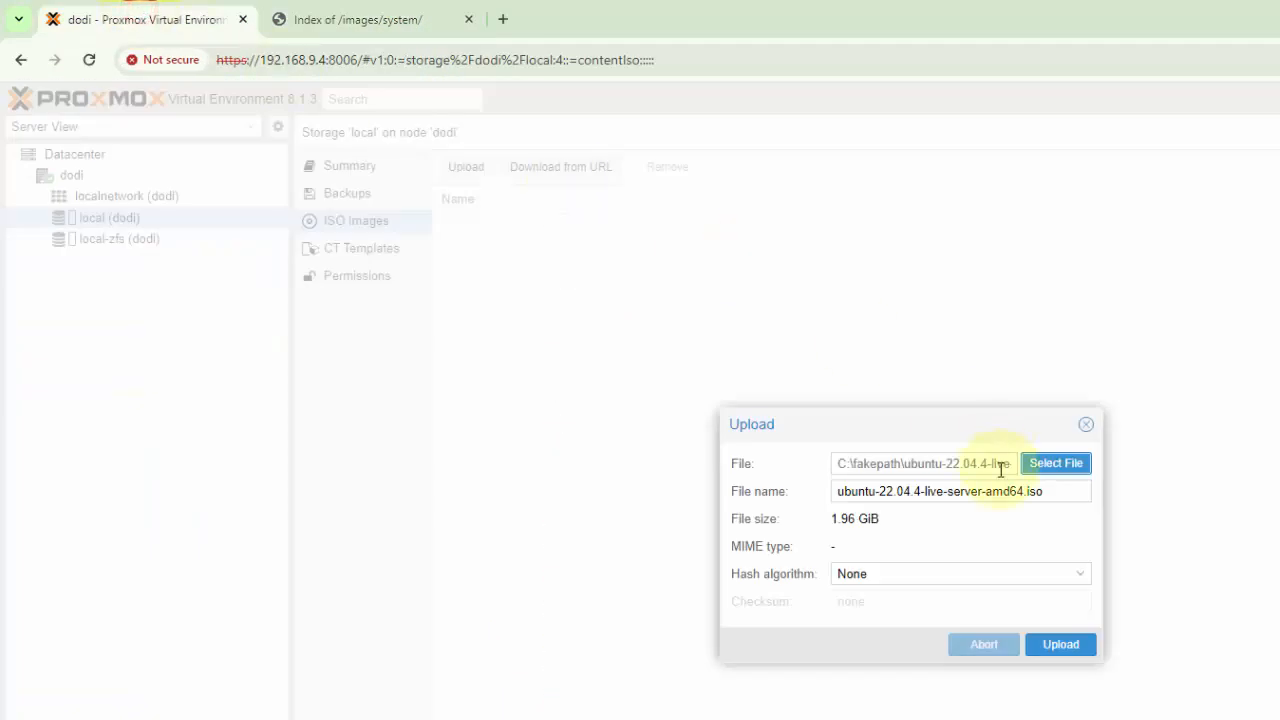
Upload the selected Ubuntu Server ISO to the local storage and close the task viewer once the copy finishes
left_click(1058, 644)
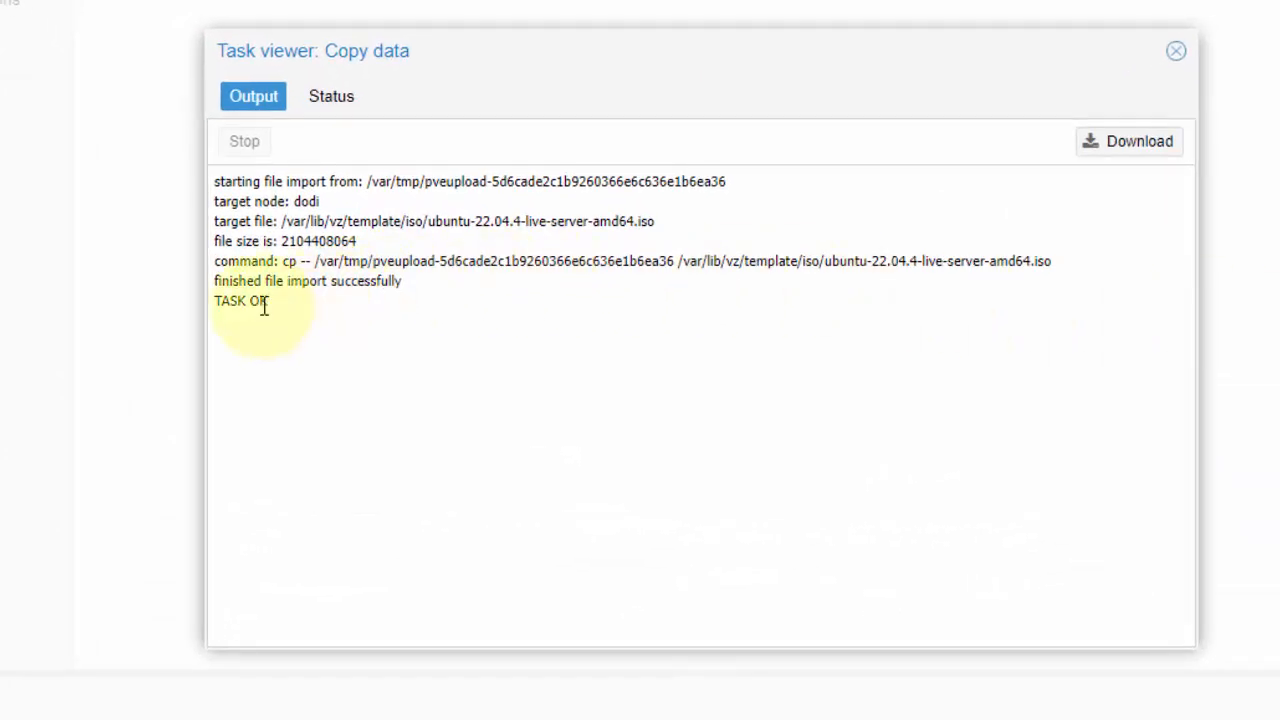
left_click_drag(264, 307, 213, 306)
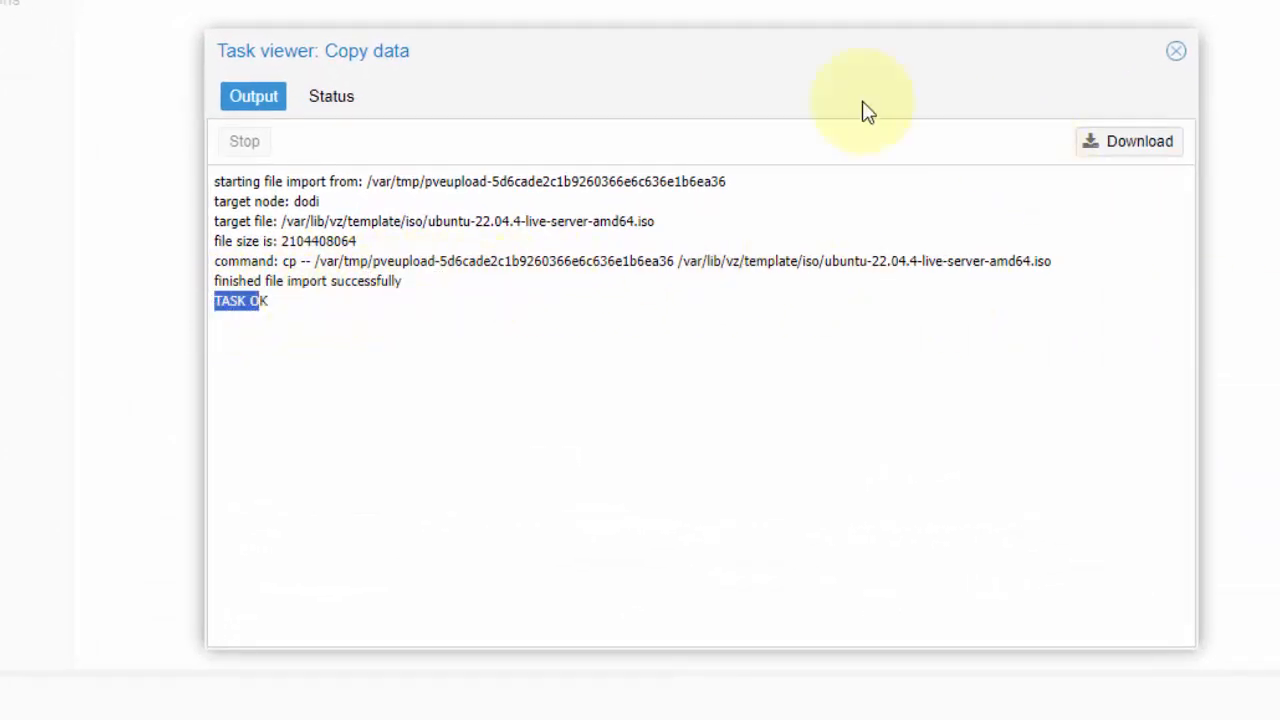
left_click(1175, 52)
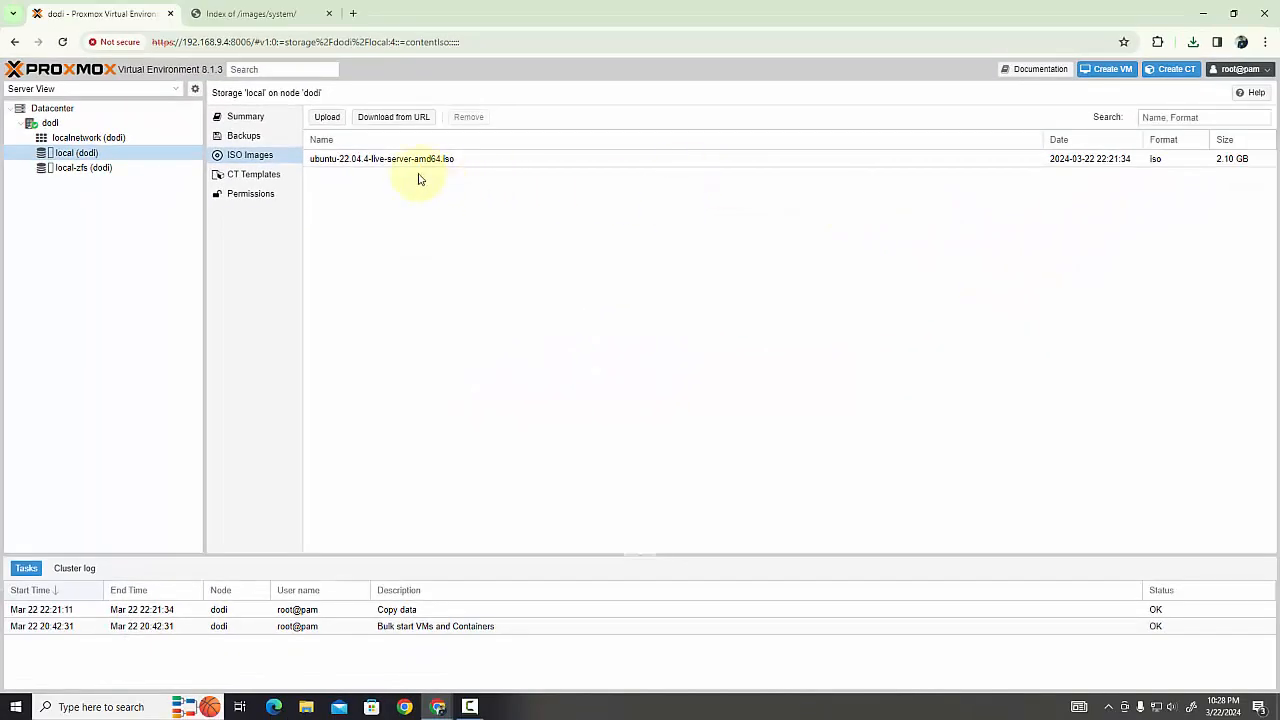
Review the container images in the download.proxmox.com system directory and check the recent download history for the Debian 12 template
left_click(403, 164)
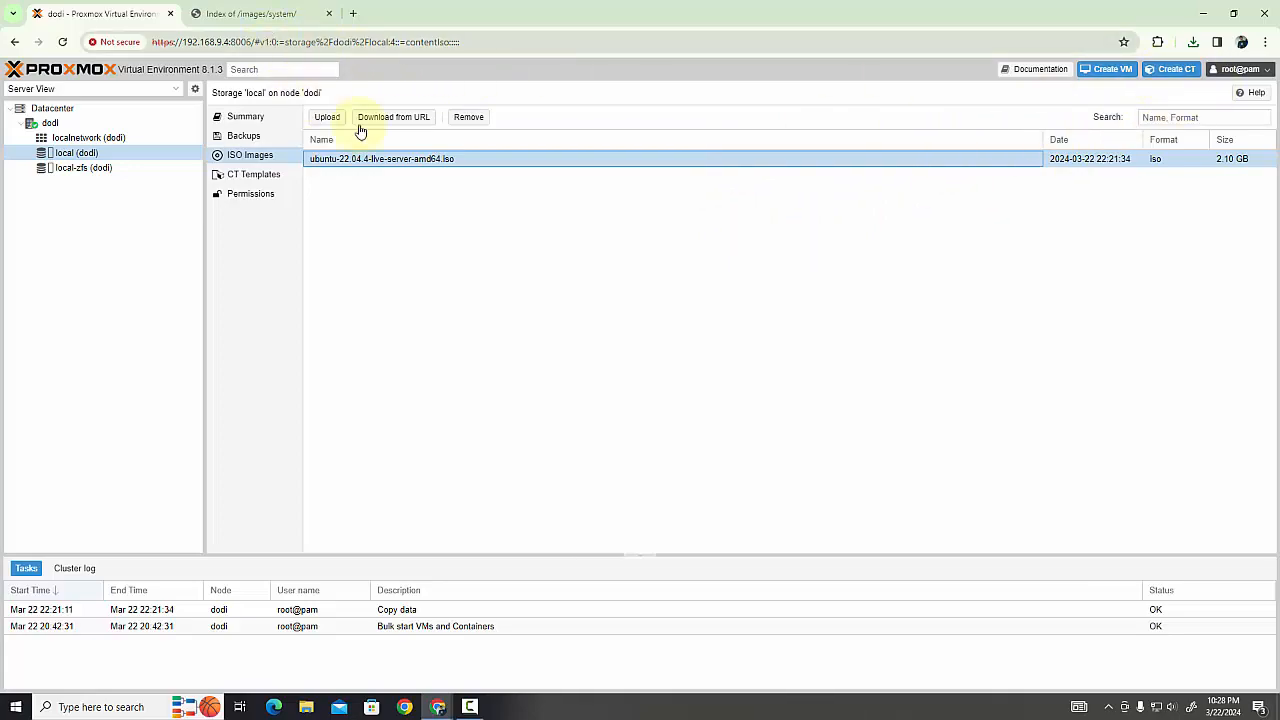
left_click(249, 14)
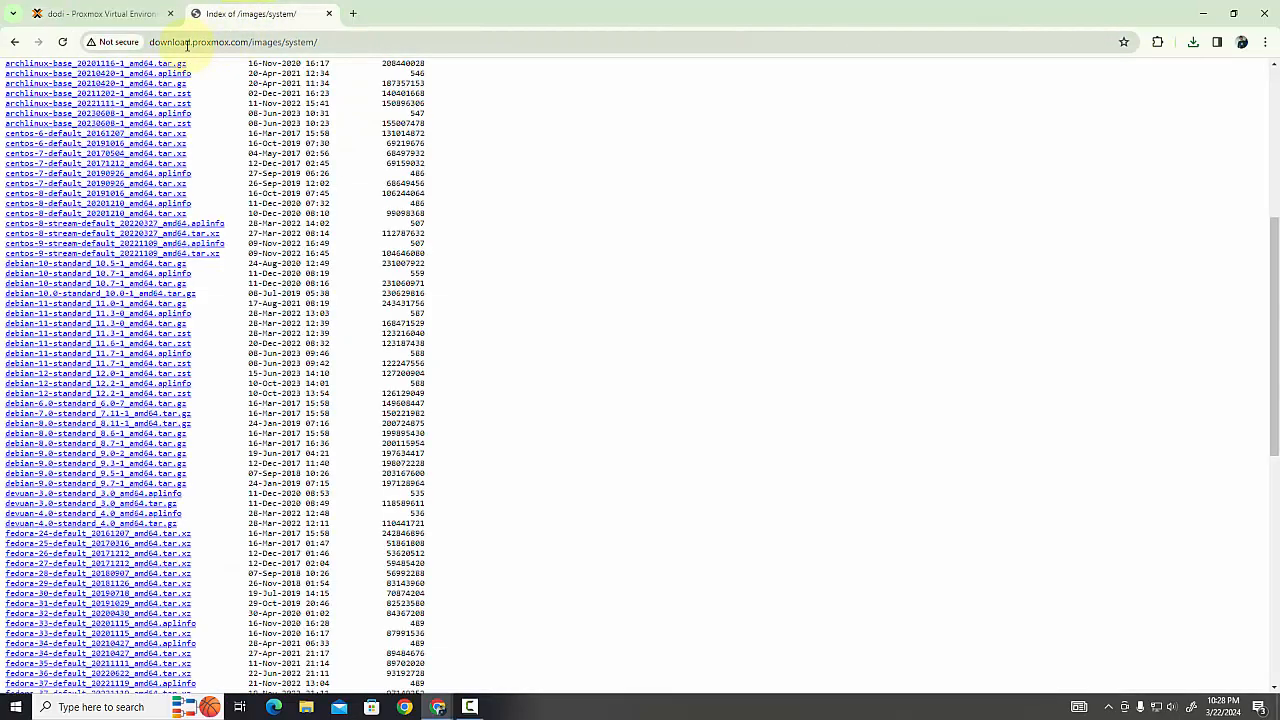
left_click_drag(248, 41, 149, 41)
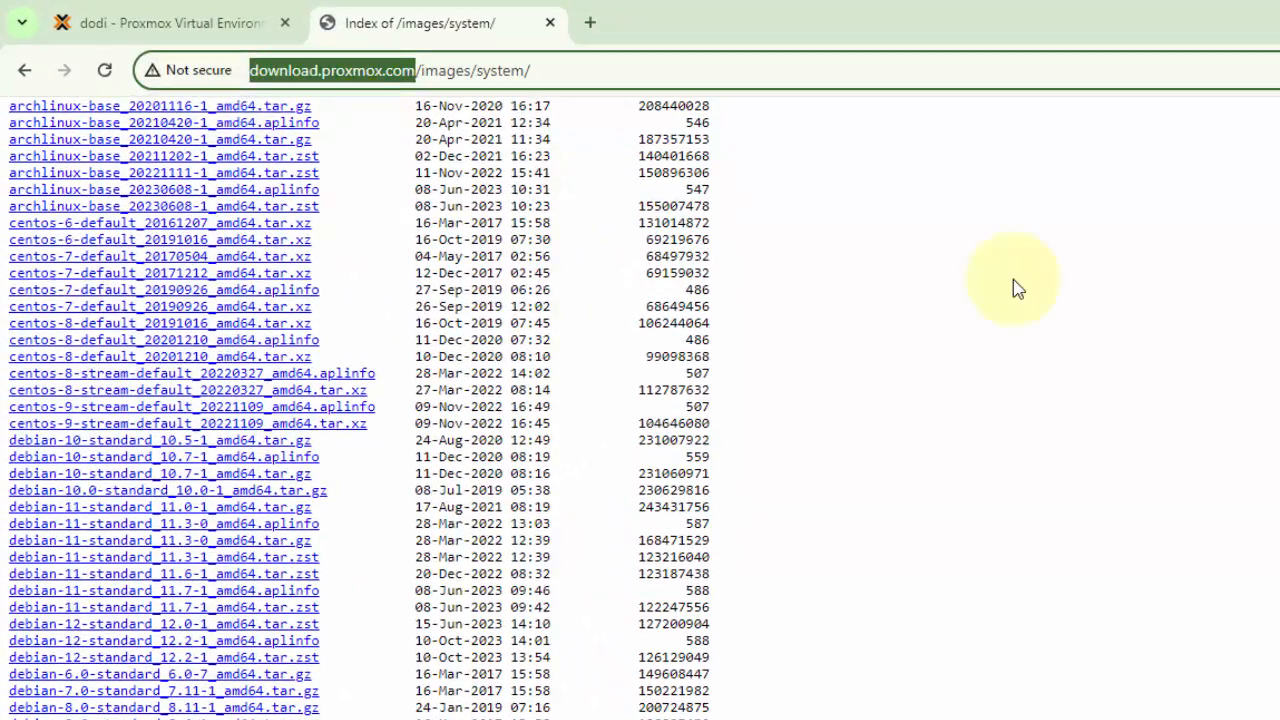
scroll(1265, 425, "up", 3)
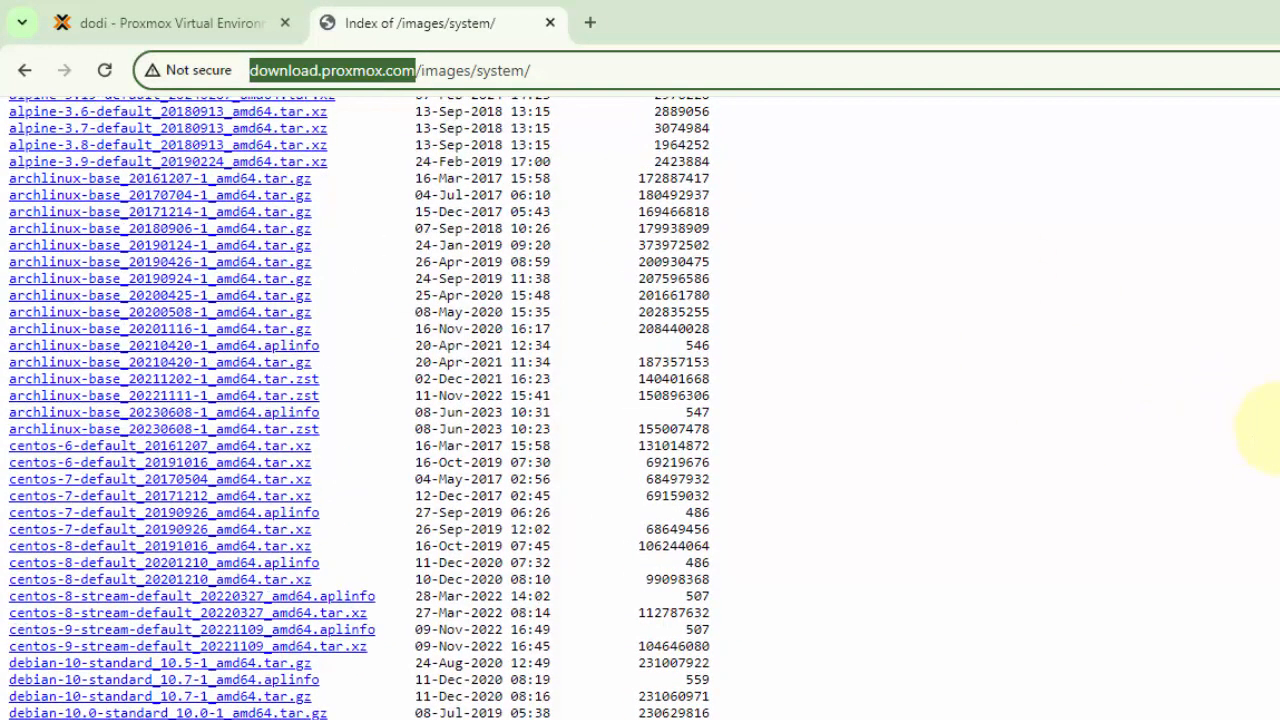
scroll(786, 491, "down", 2)
scroll(80, 620, "up", 5)
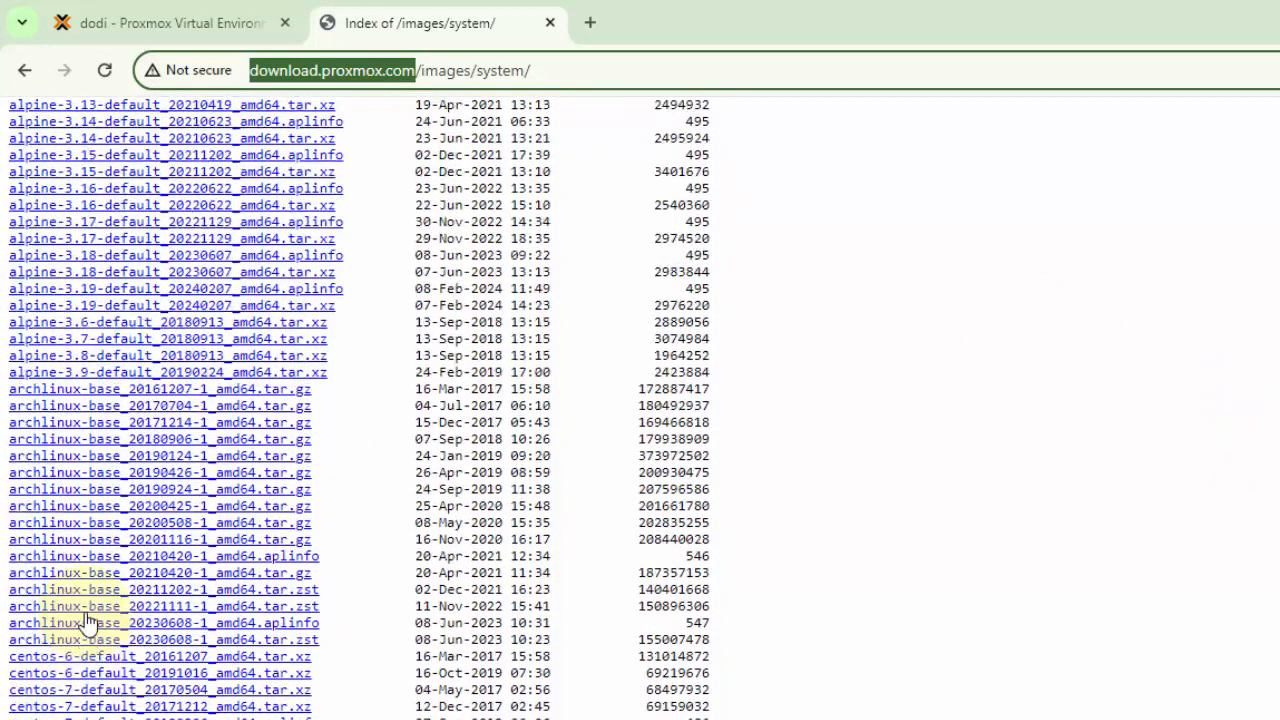
scroll(190, 488, "down", 4)
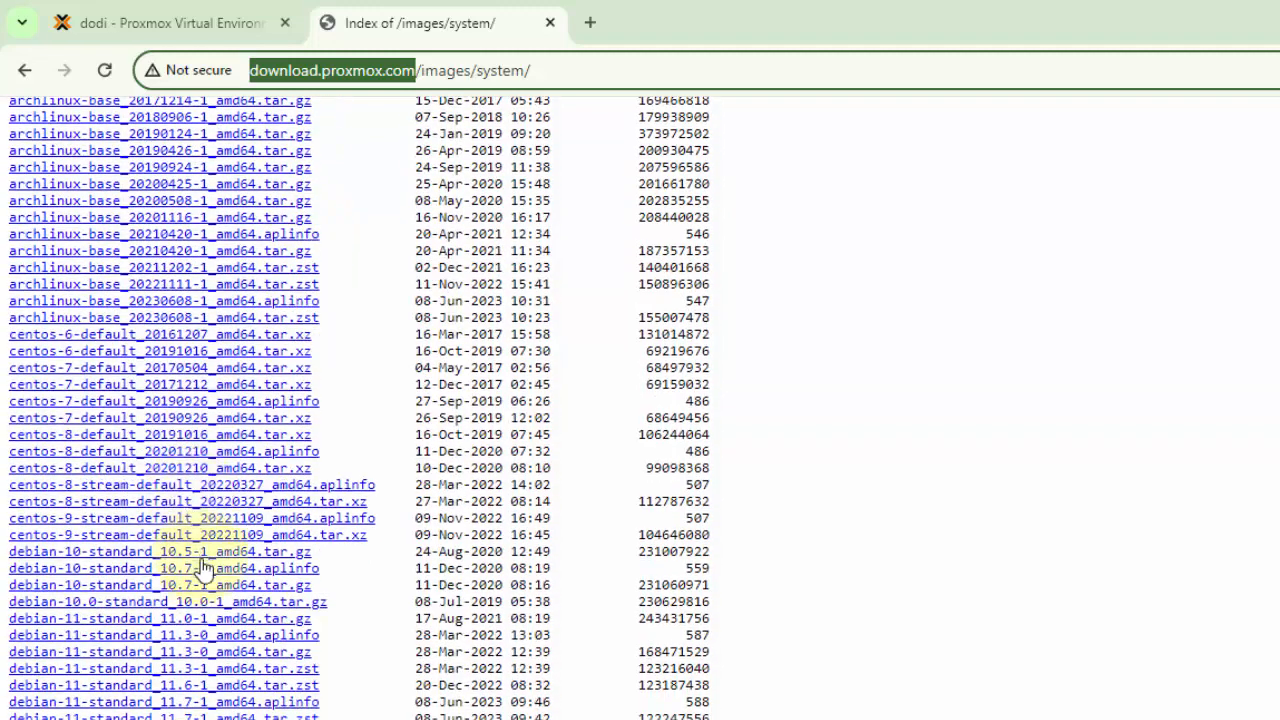
scroll(195, 570, "down", 2)
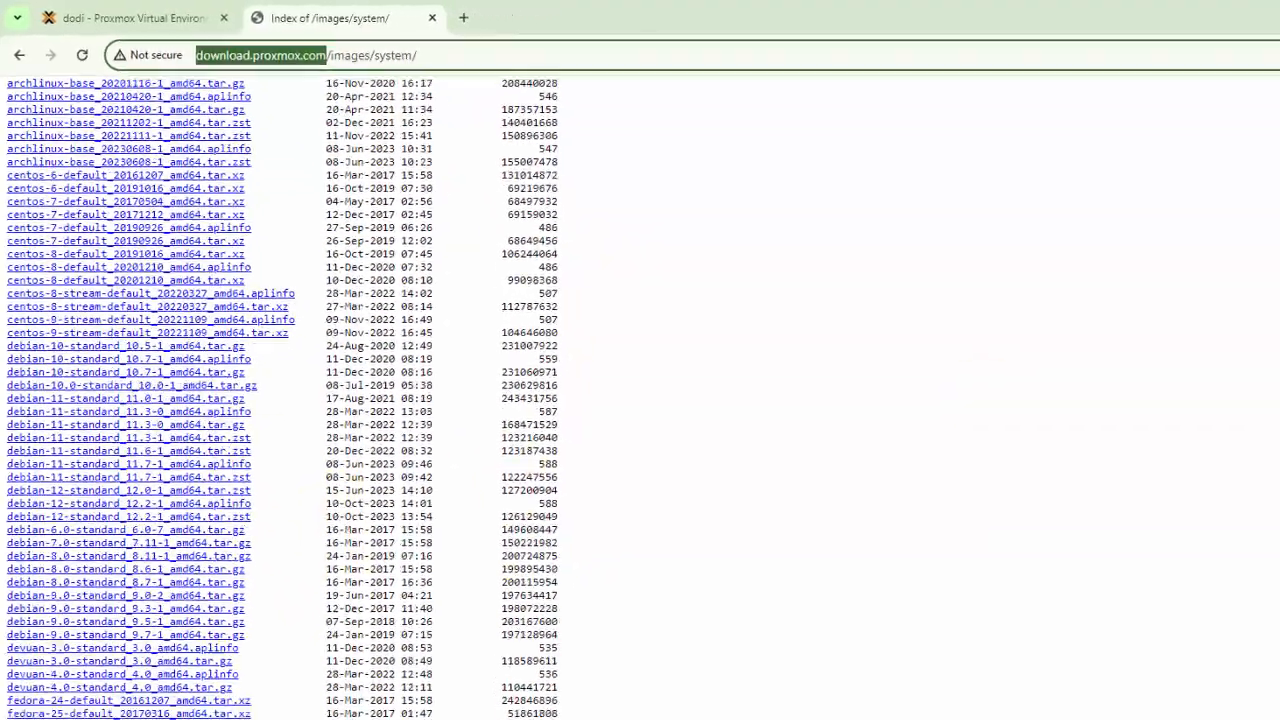
left_click(1191, 40)
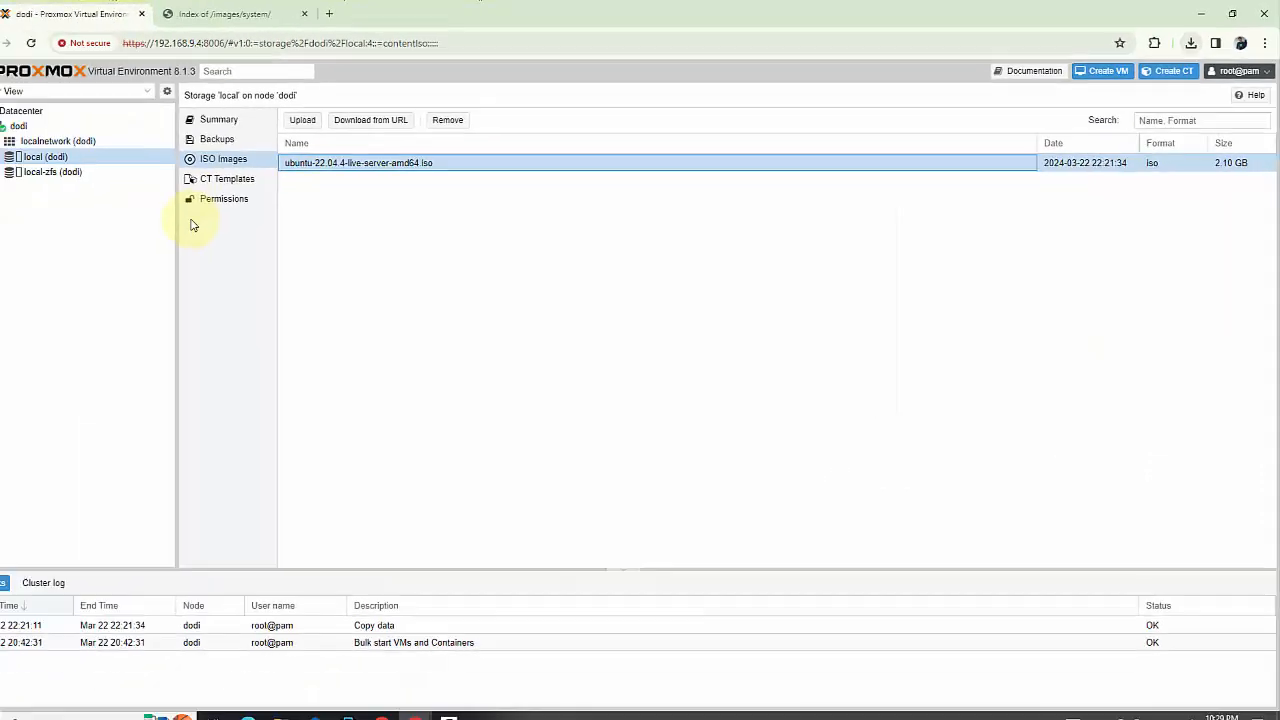
Inspect the local-zfs storage and its container volumes, the local storage's container templates, and the localnetwork zone
left_click(68, 172)
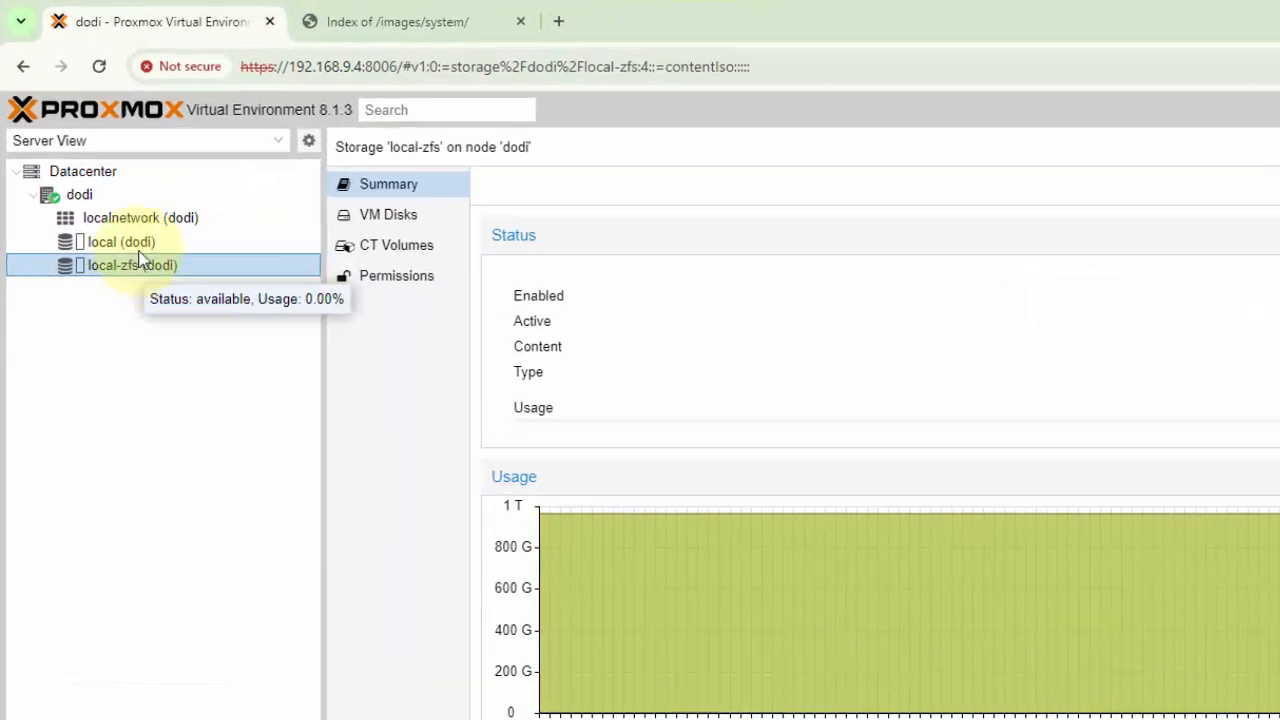
left_click(63, 157)
left_click(450, 296)
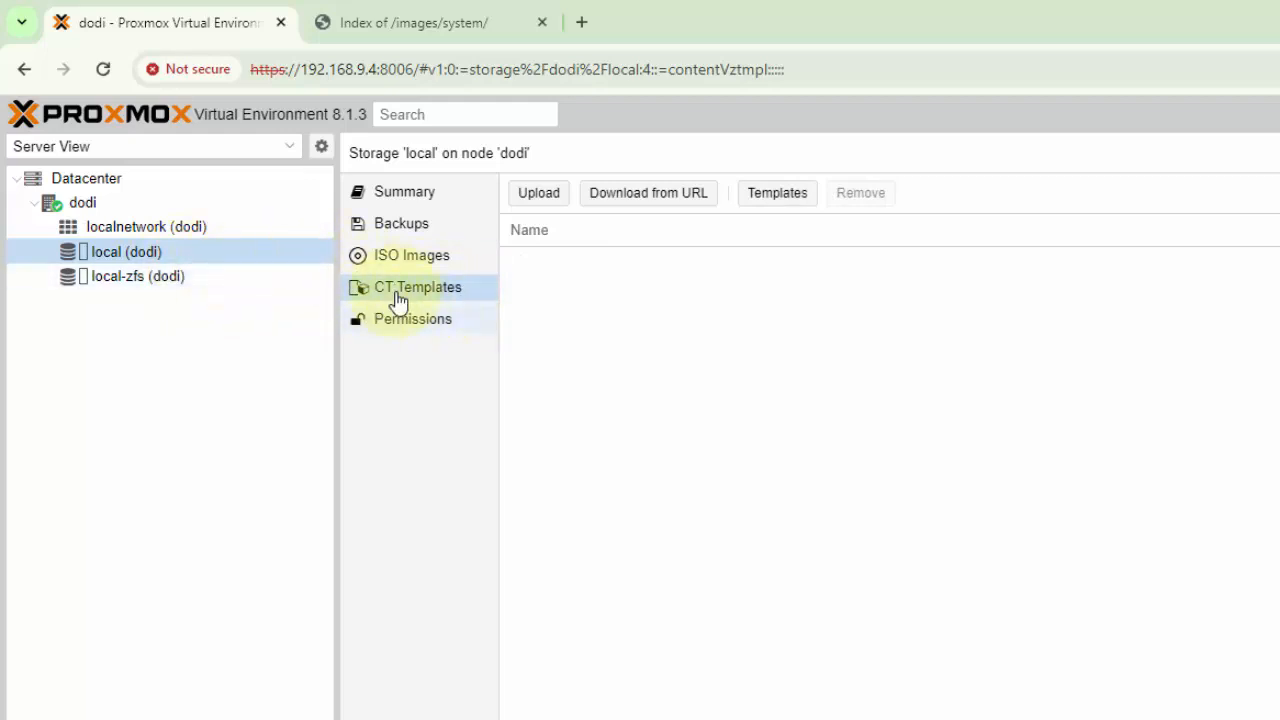
left_click(131, 282)
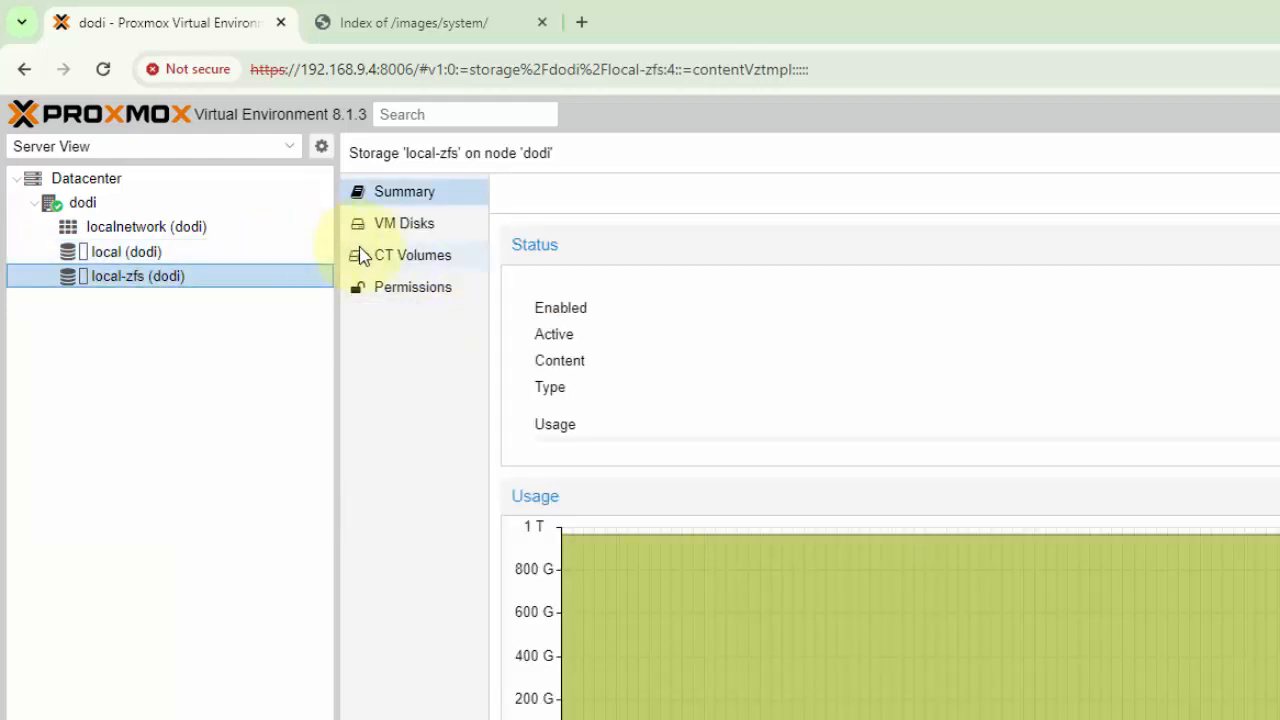
left_click(400, 264)
left_click(125, 228)
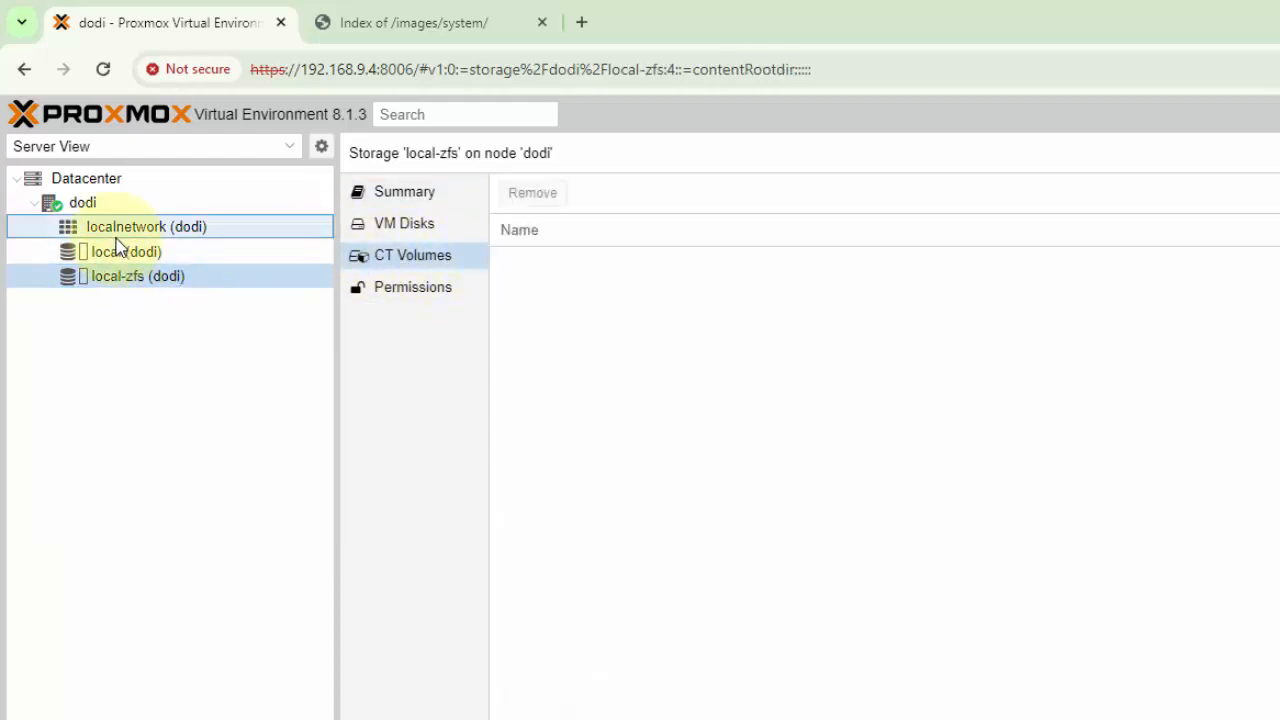
Review the local storage's ISO images and container templates, finishing on the container template list
left_click(154, 251)
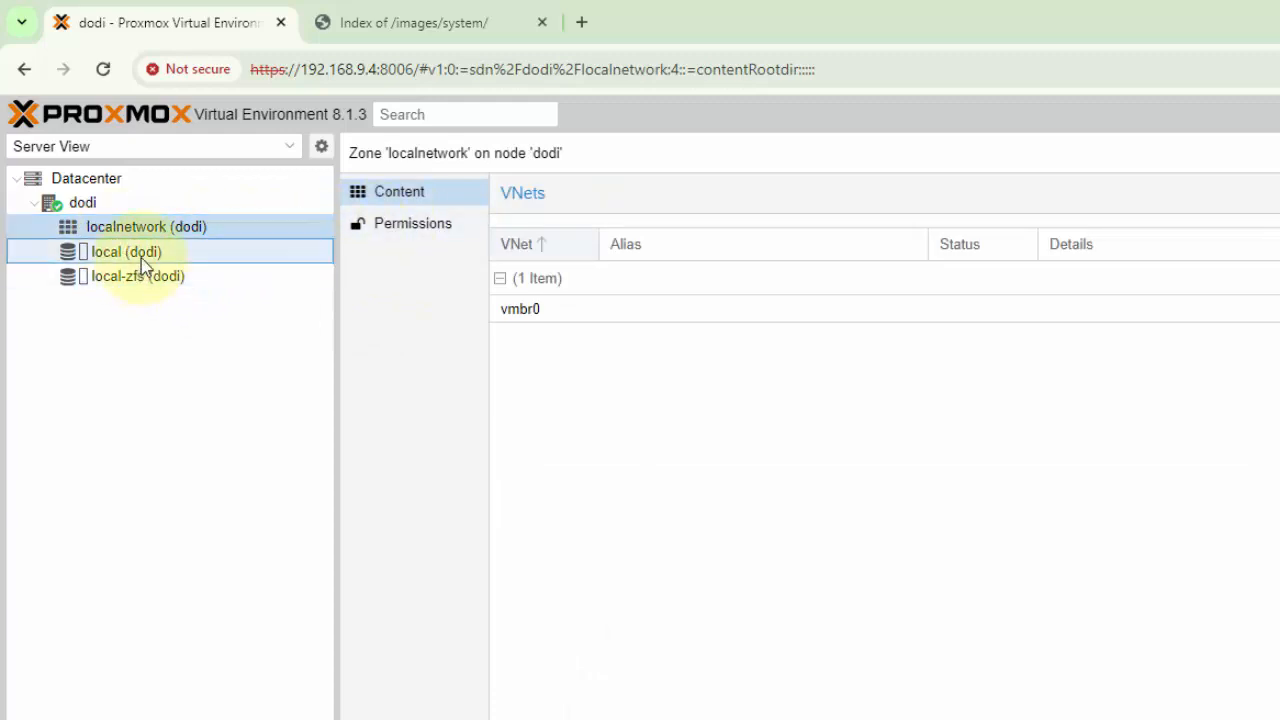
left_click(405, 262)
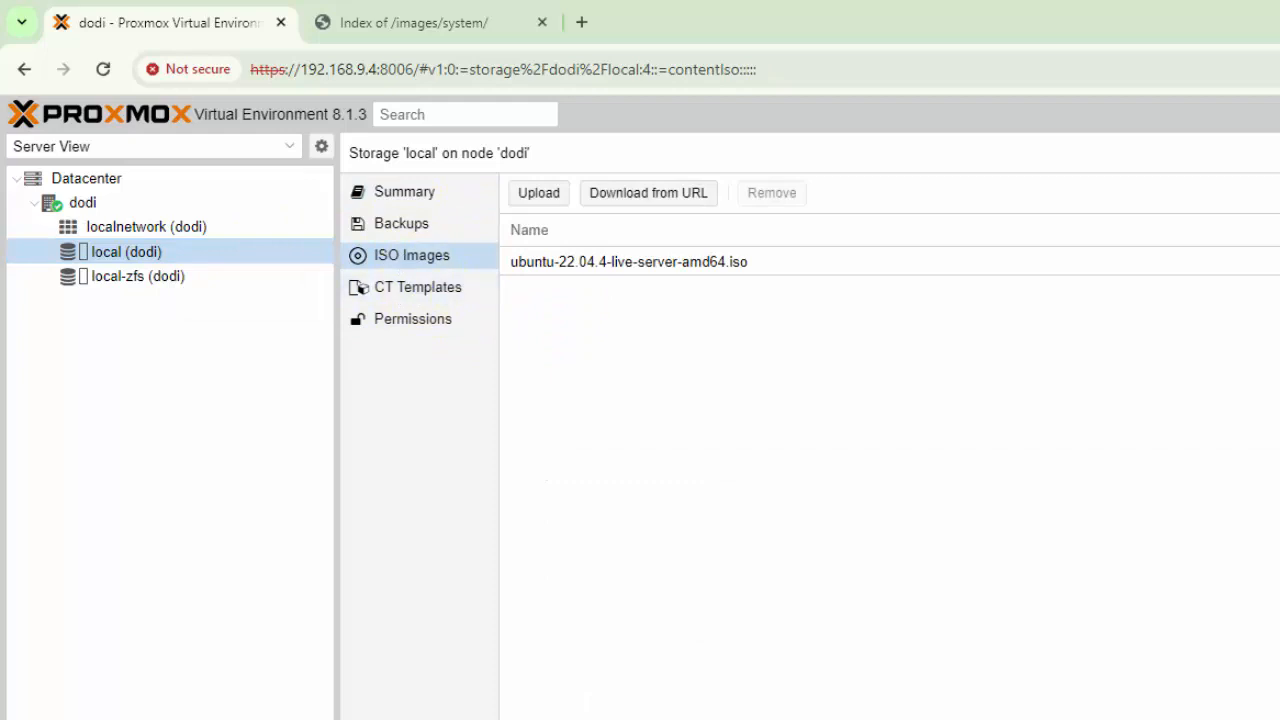
left_click(420, 295)
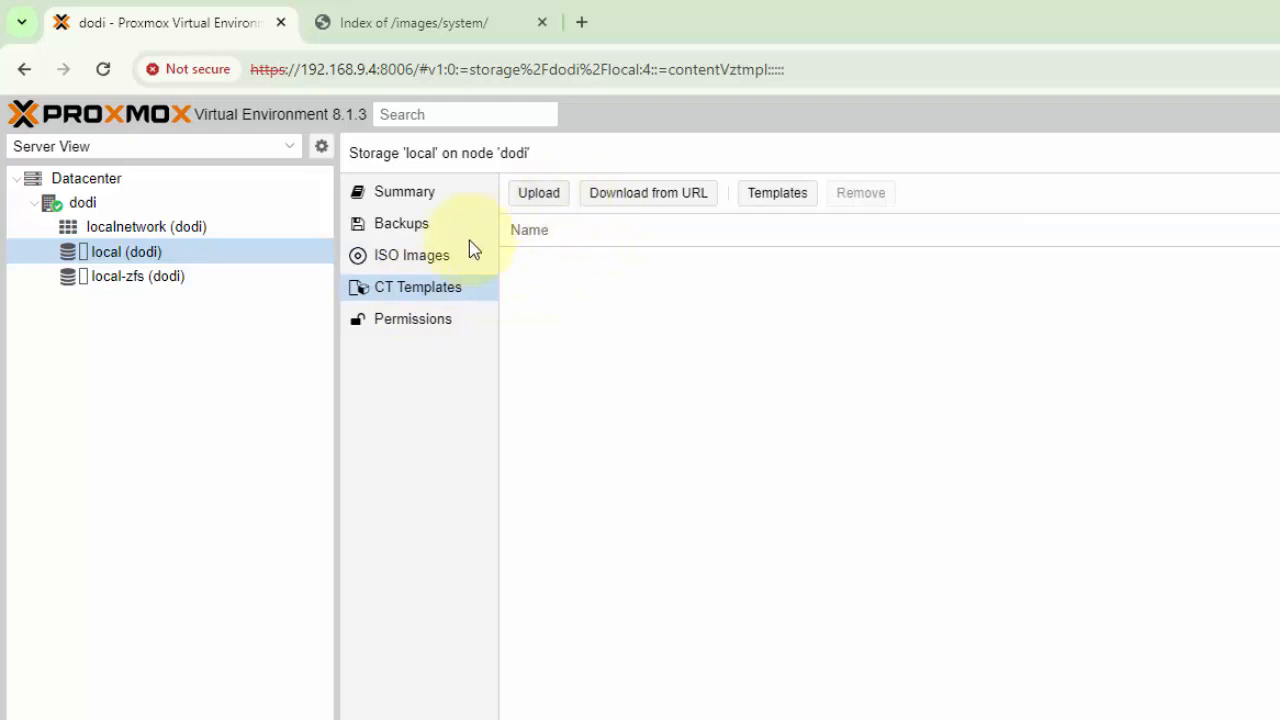
left_click(443, 262)
left_click(429, 289)
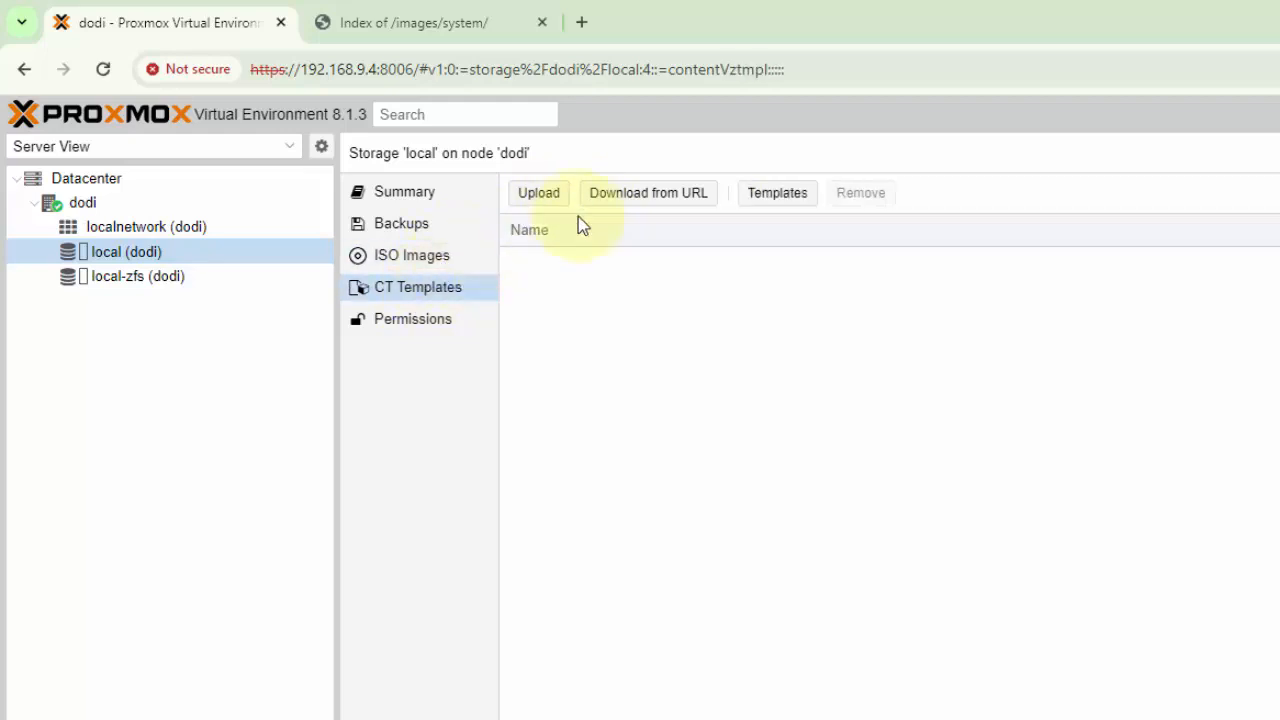
left_click(548, 198)
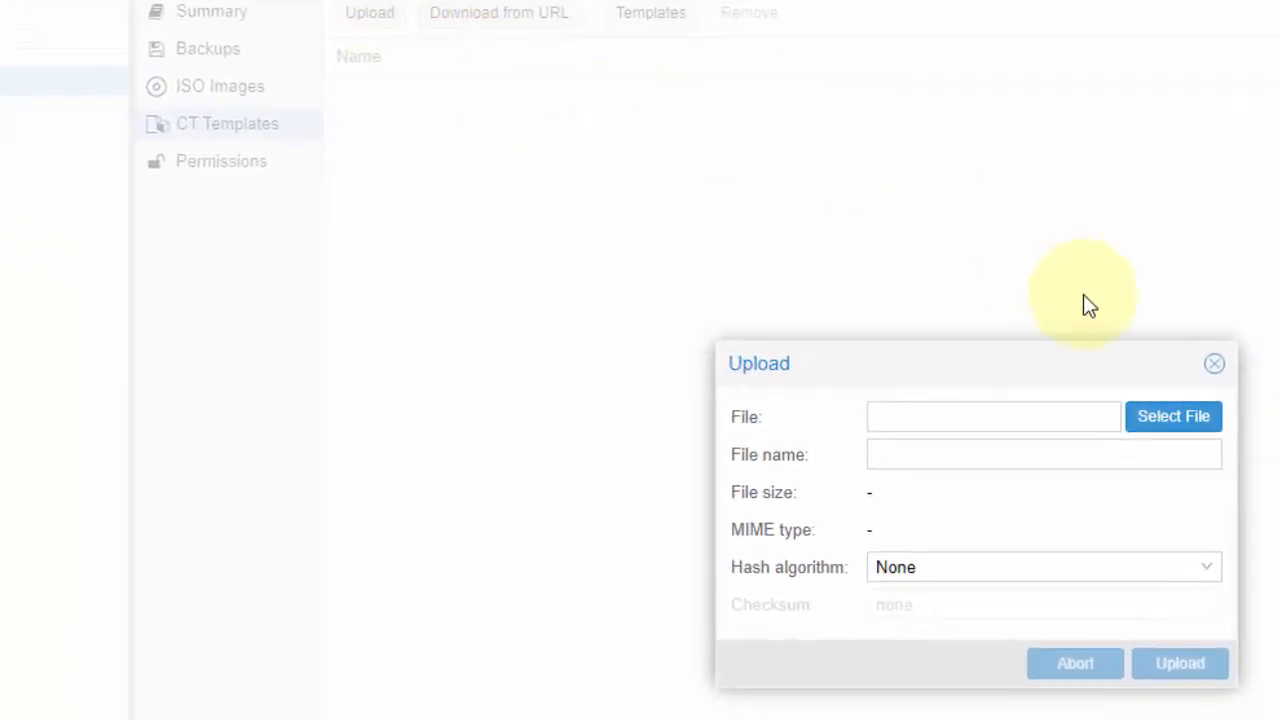
left_click(1214, 363)
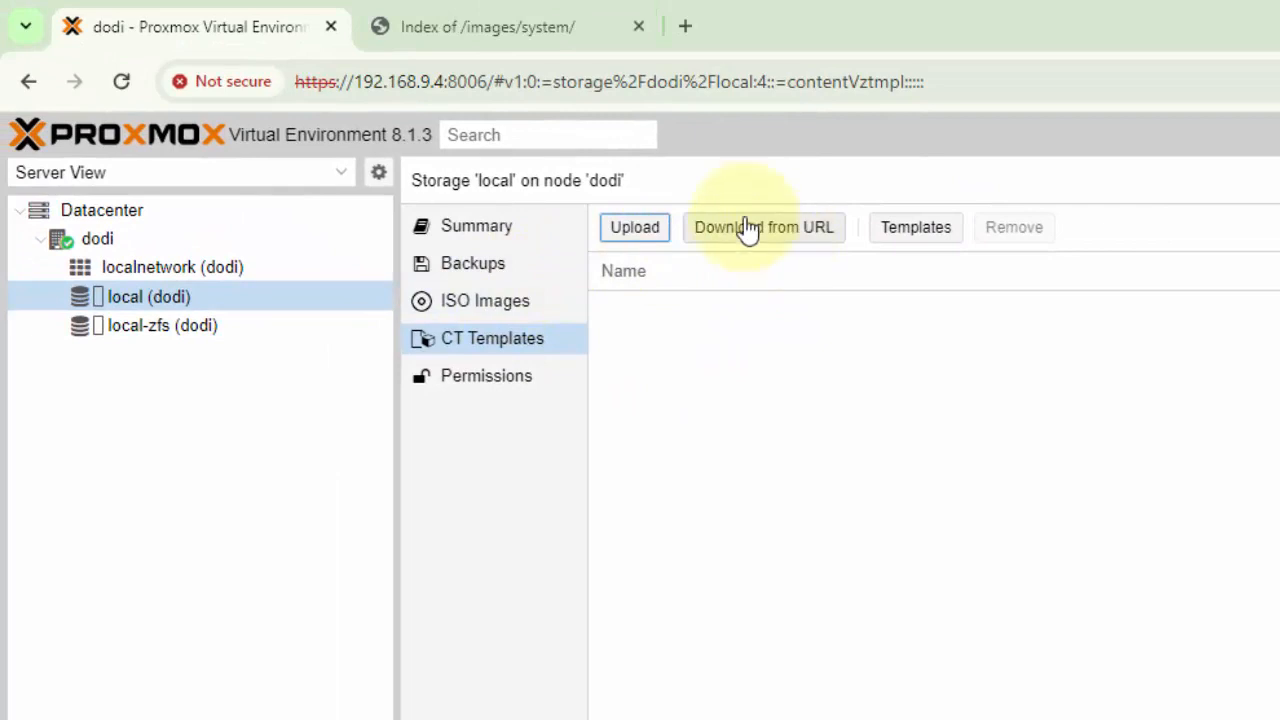
left_click(796, 243)
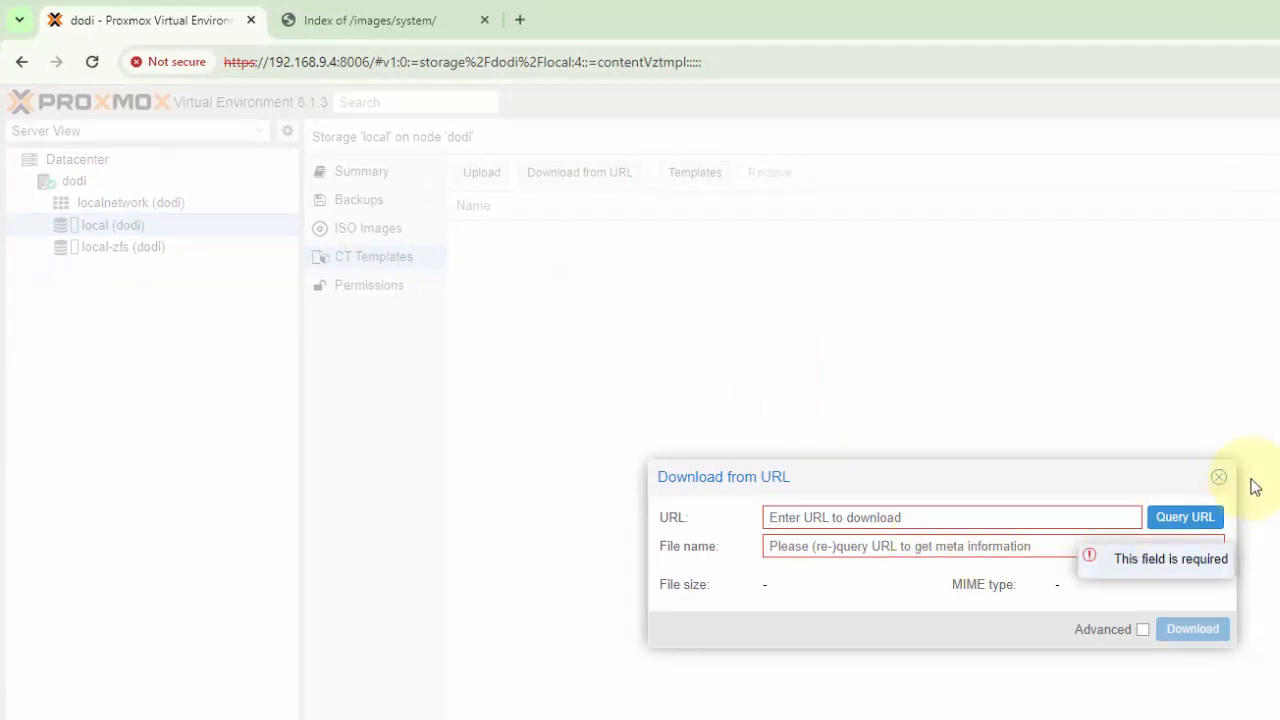
left_click(970, 520)
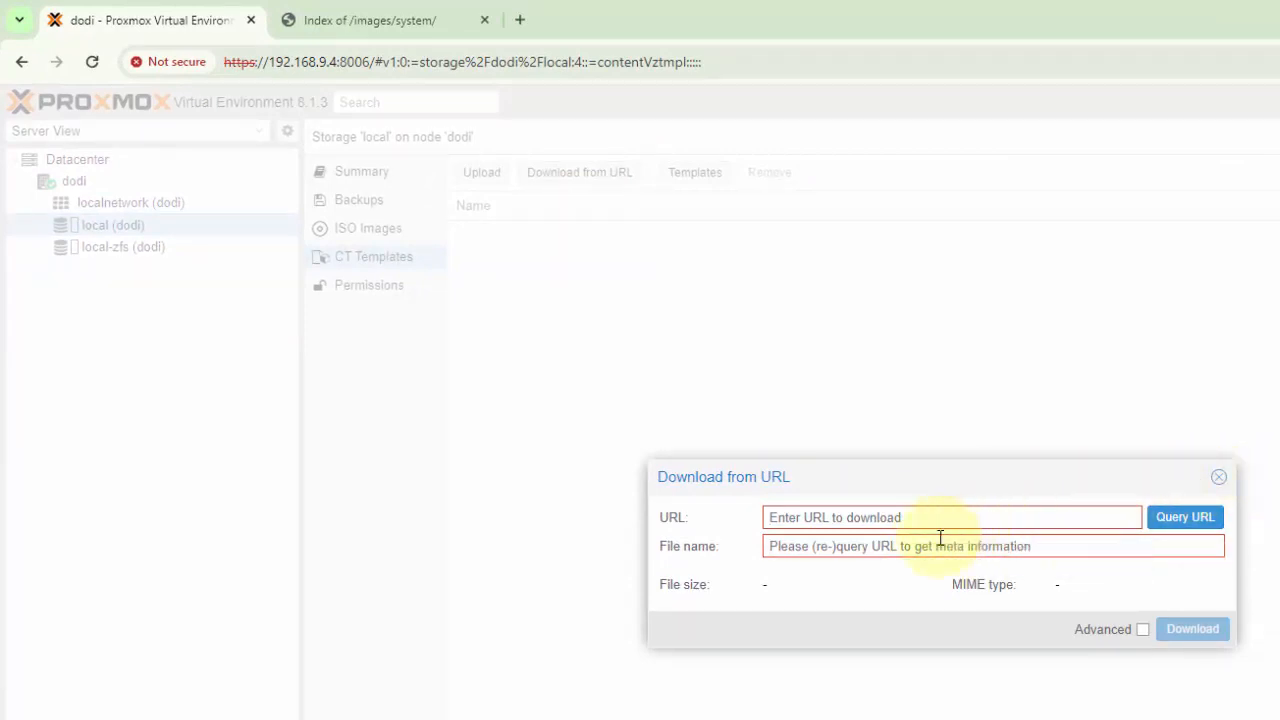
left_click(1219, 477)
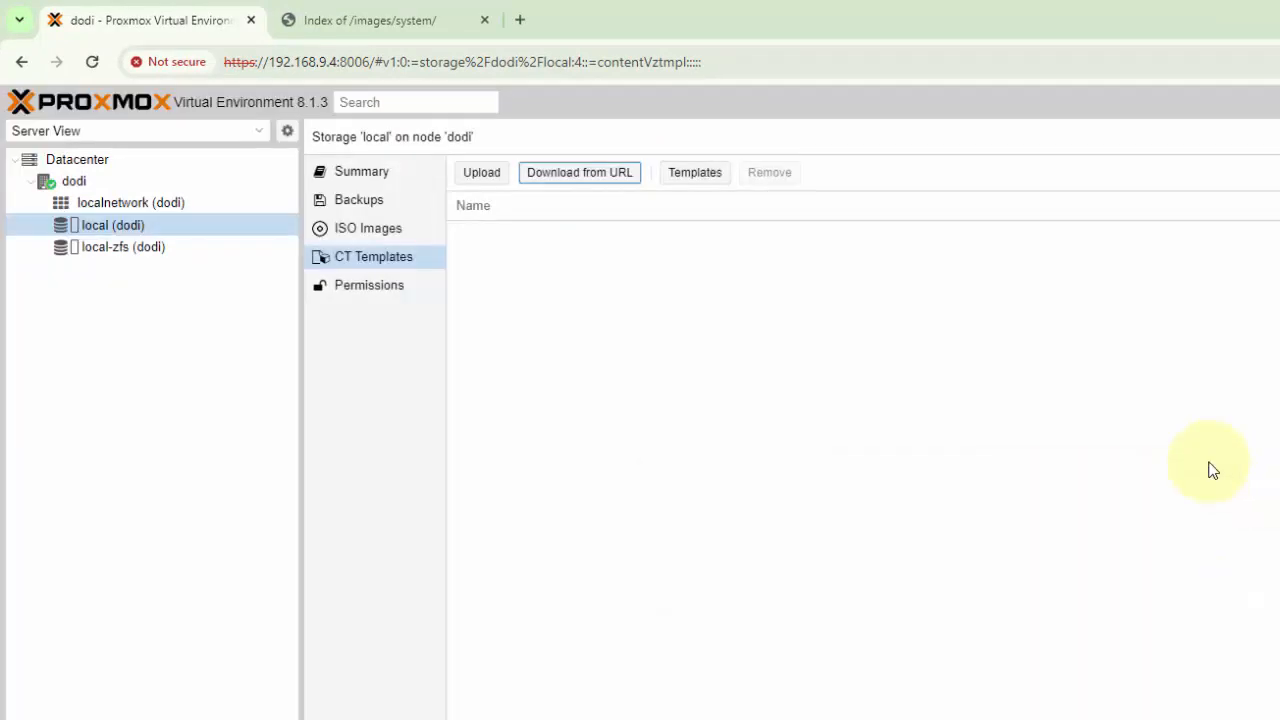
Upload debian-12-standard_12.0-1_amd64.tar.zst from the Downloads folder to the local storage as a container template
left_click(482, 178)
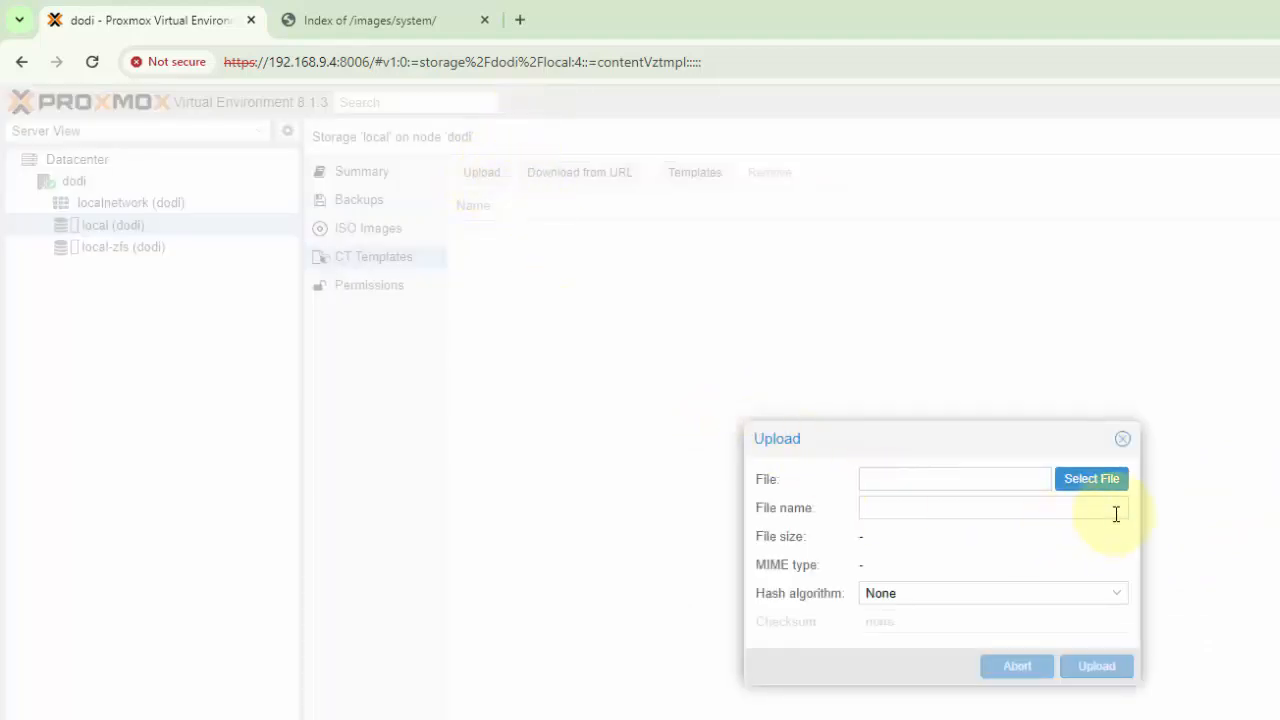
left_click(1090, 484)
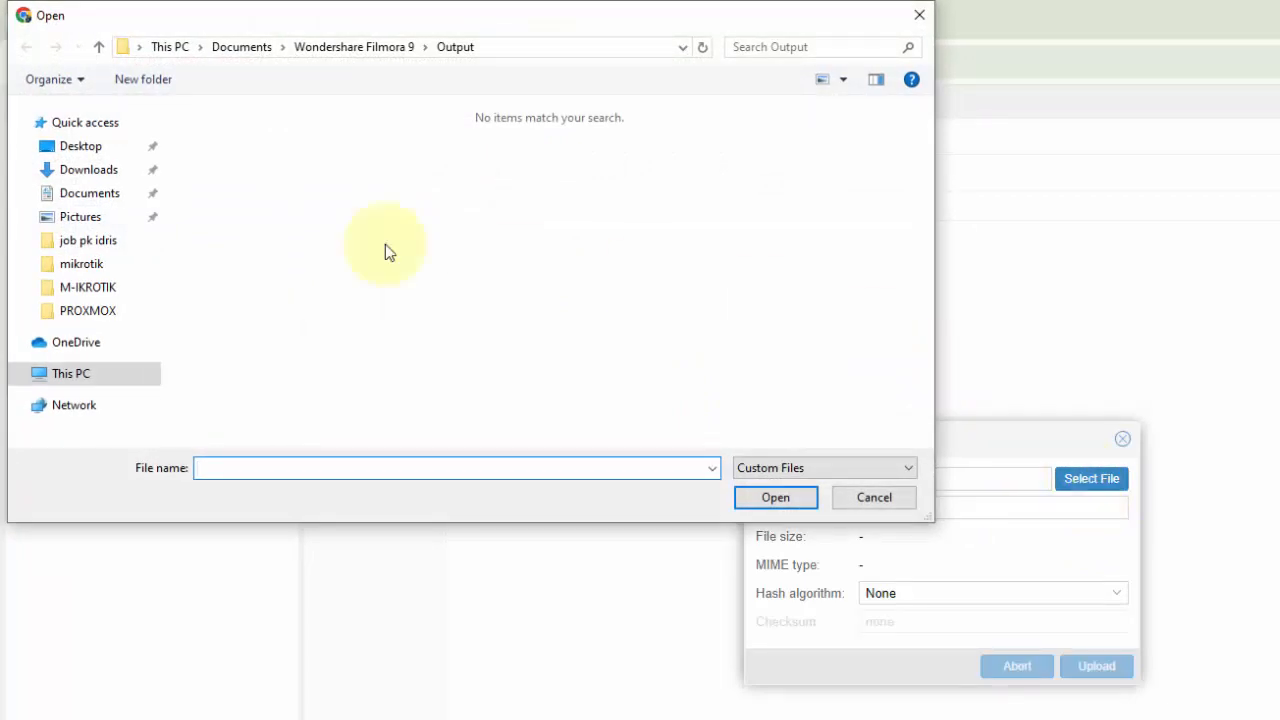
left_click(72, 170)
left_click(249, 165)
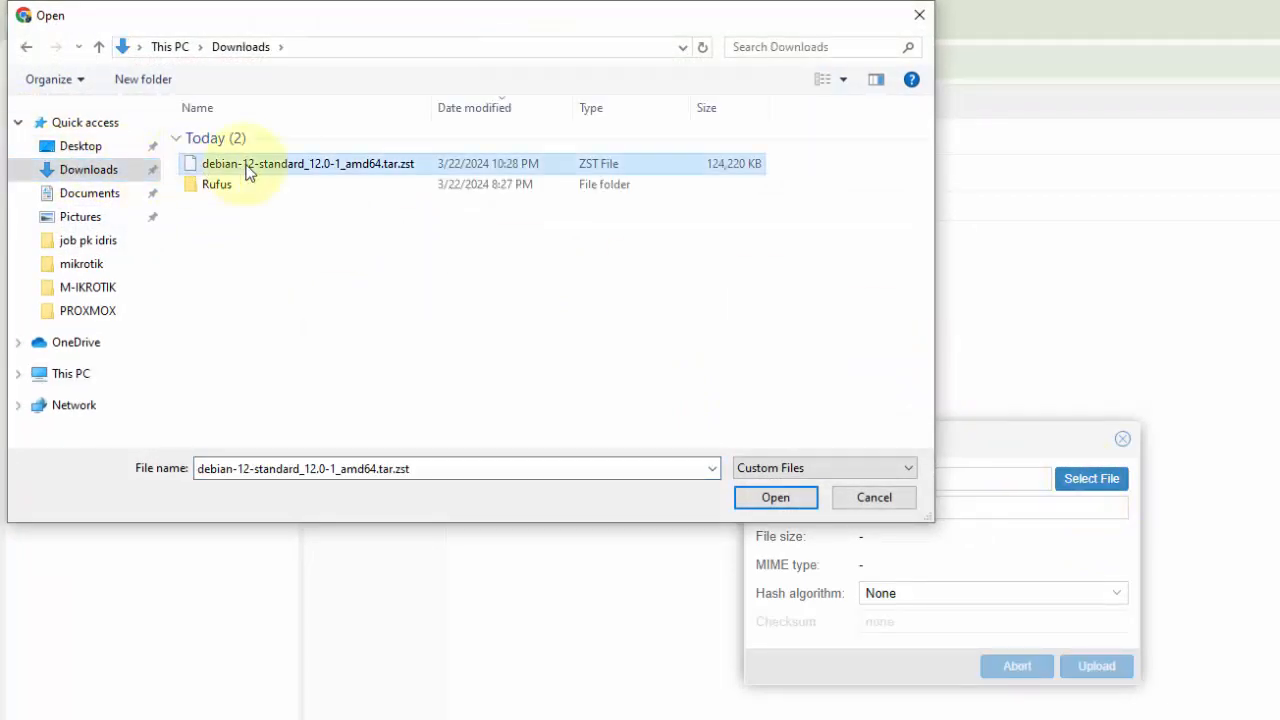
left_click(775, 497)
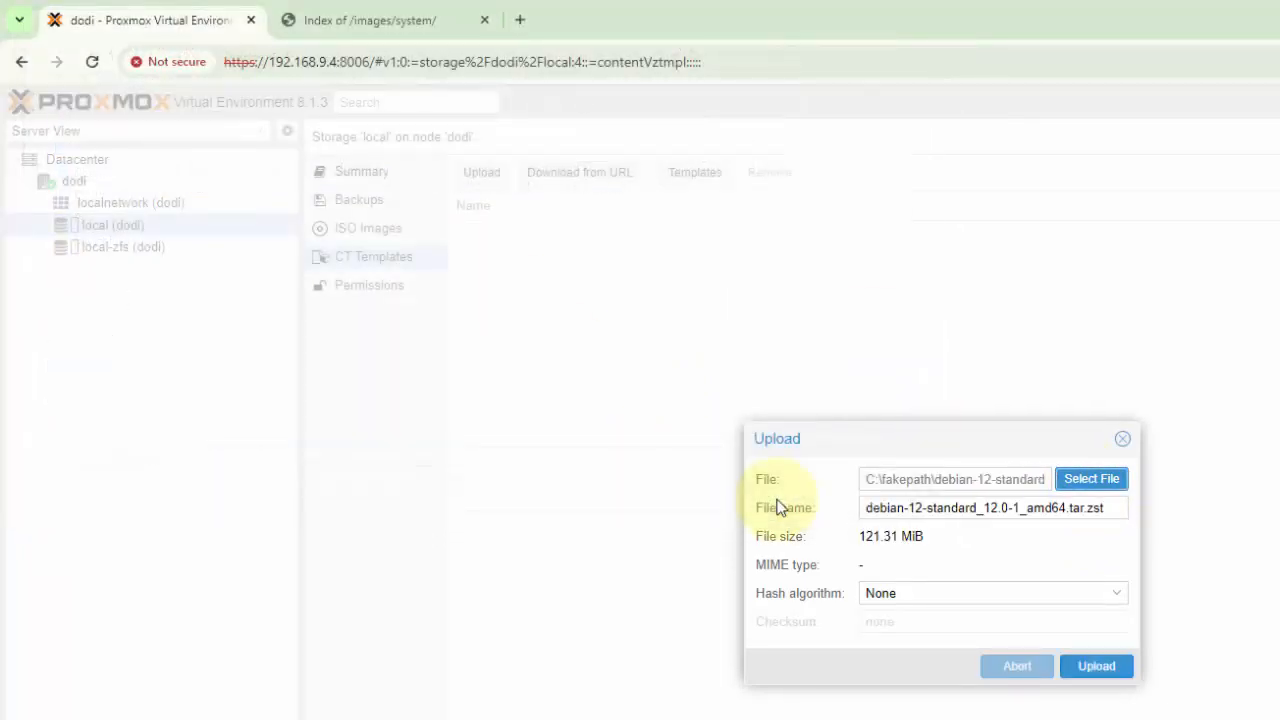
left_click(1094, 670)
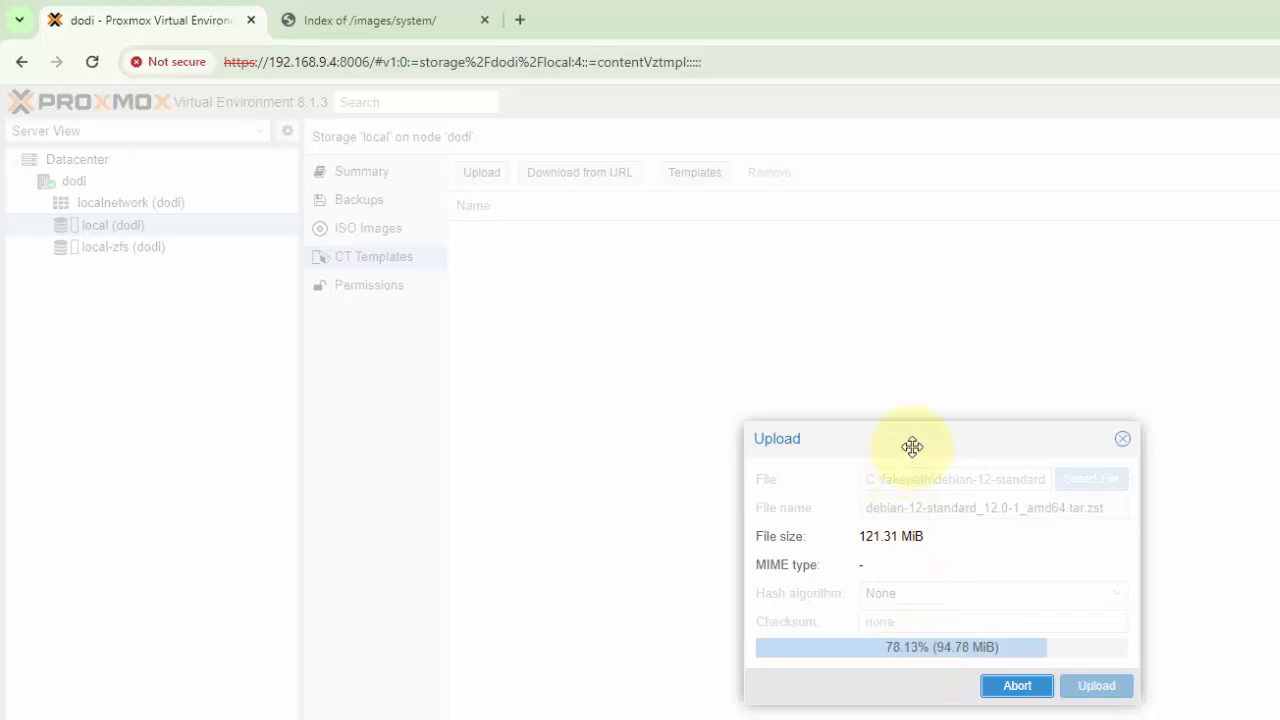
left_click_drag(915, 438, 753, 335)
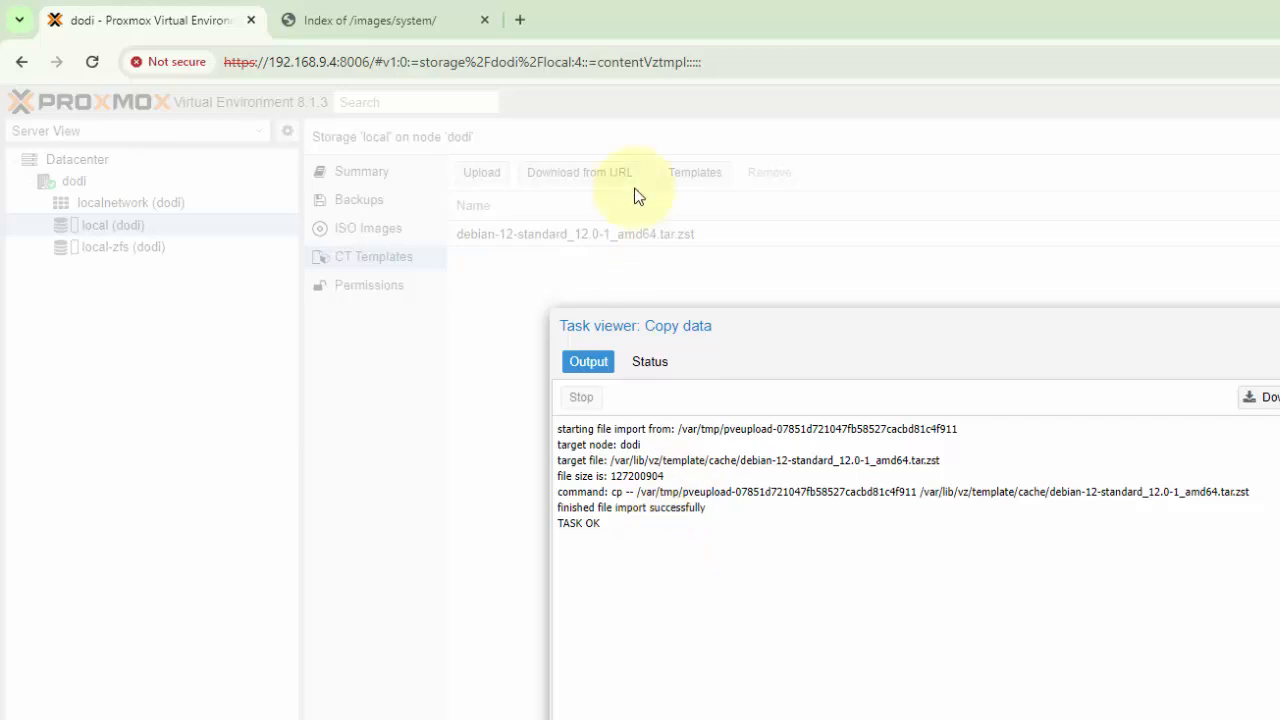
Search the web for hostinger in a new browser tab
left_click(521, 20)
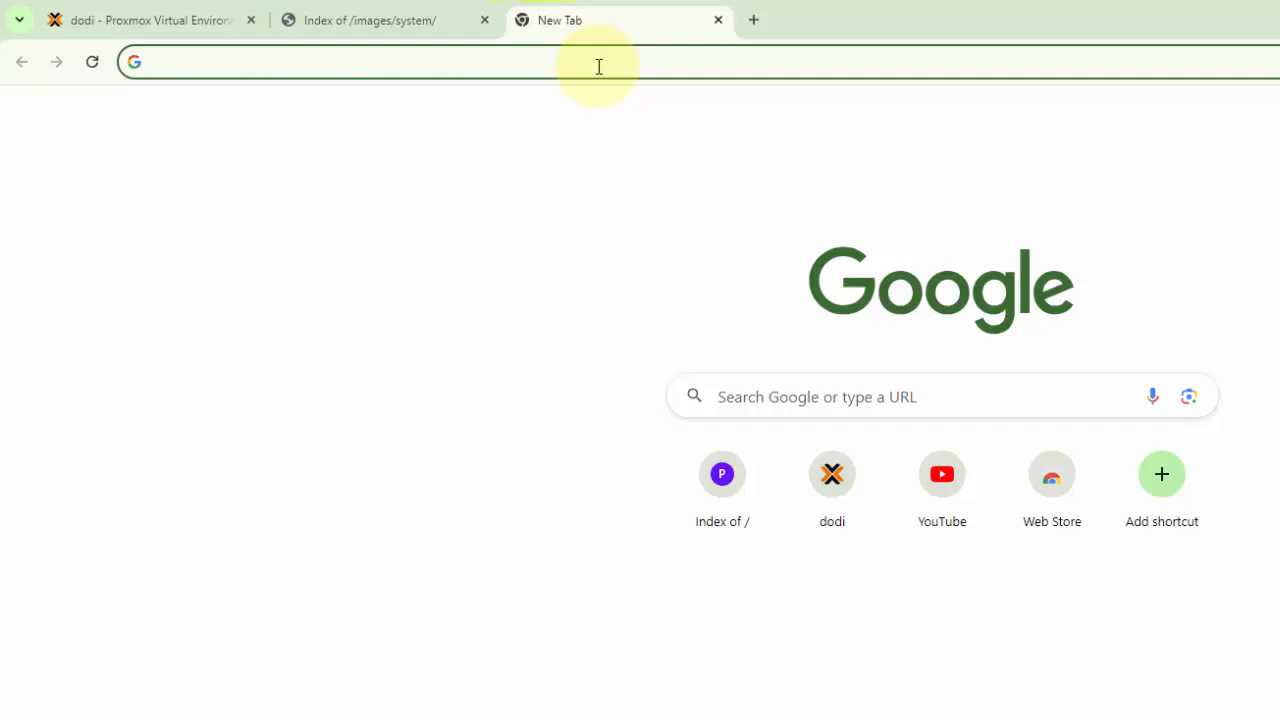
left_click(170, 18)
left_click(553, 24)
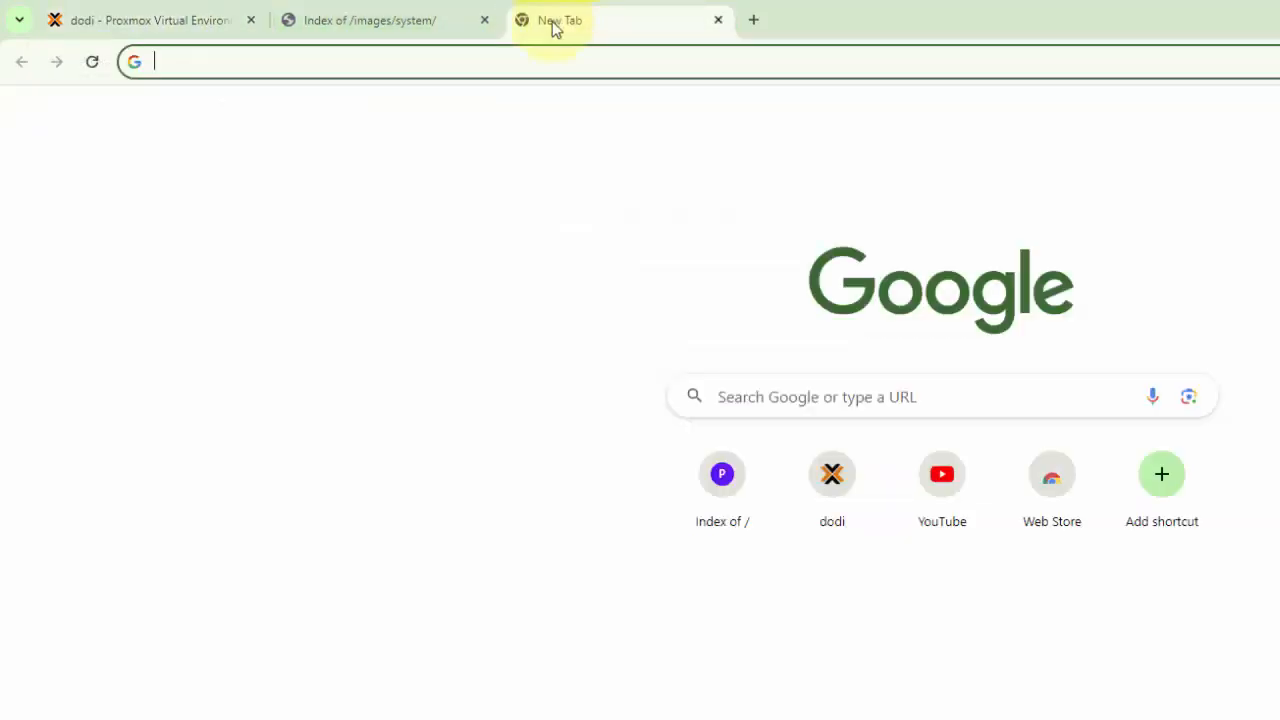
left_click(520, 62)
type("h")
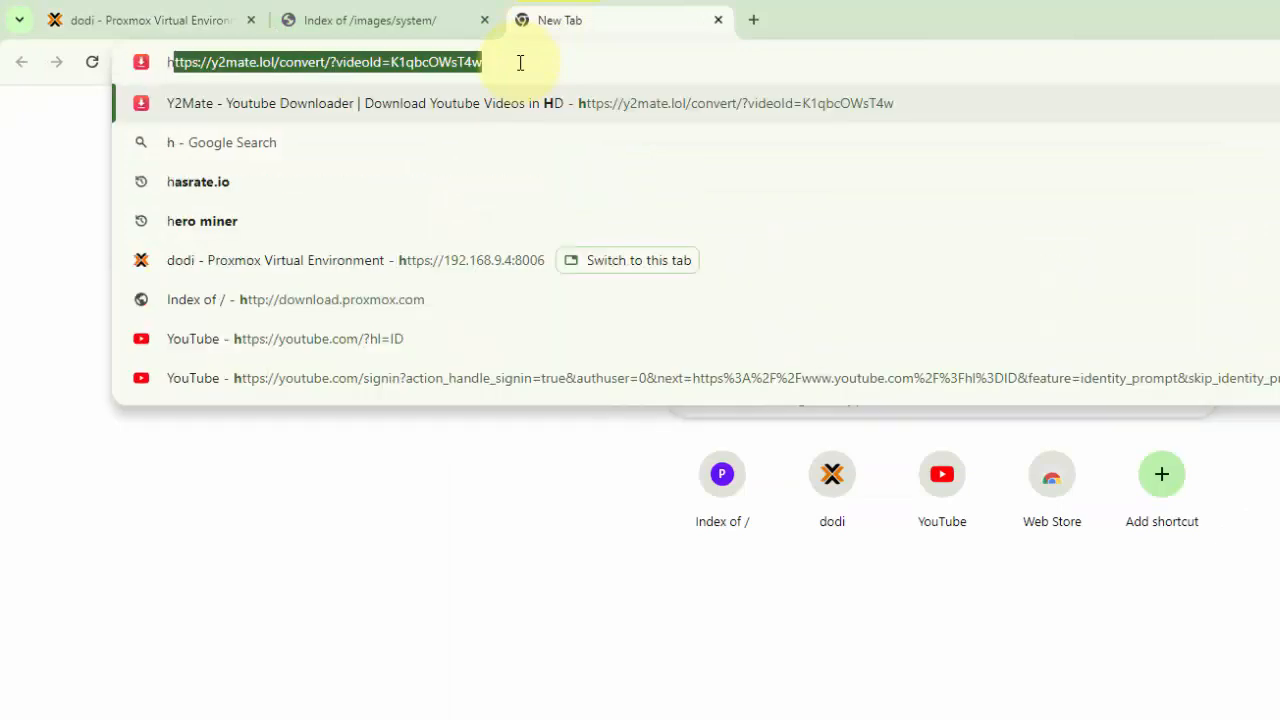
type("osting")
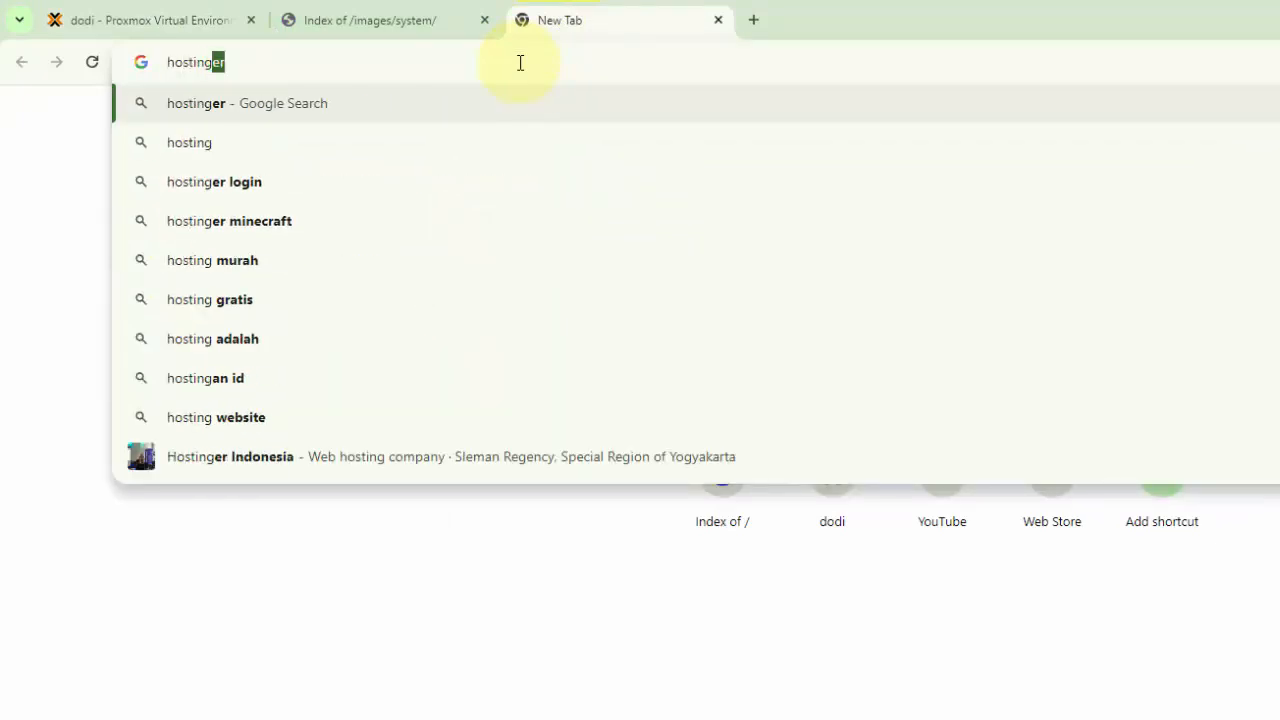
key("Return")
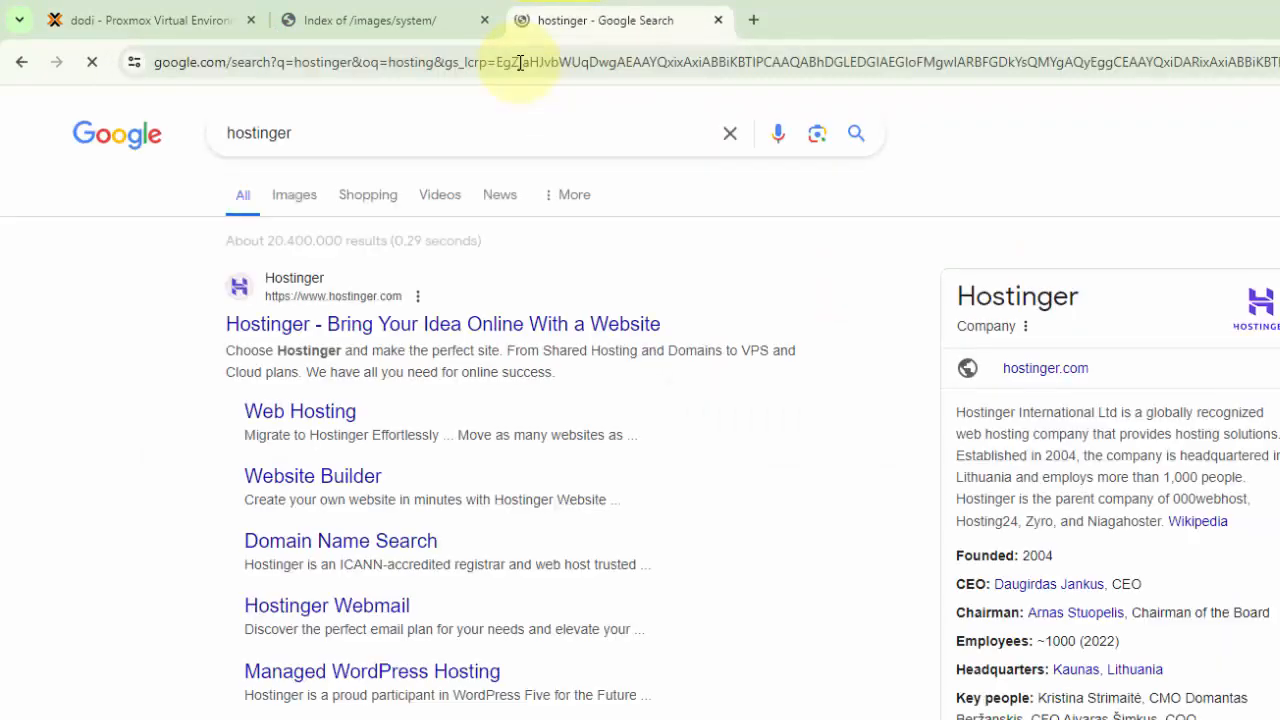
Open the Hostinger website from the search results and switch its country to Indonesia (Bahasa Indonesia)
left_click(323, 325)
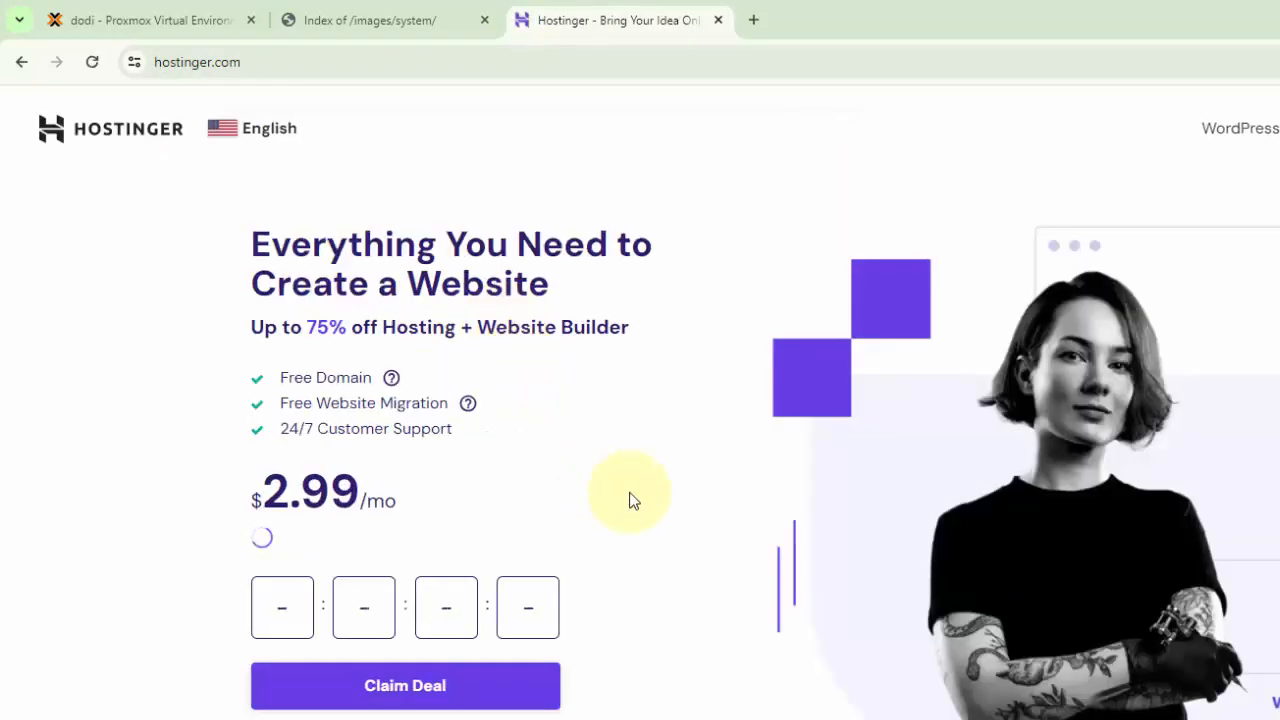
left_click(253, 136)
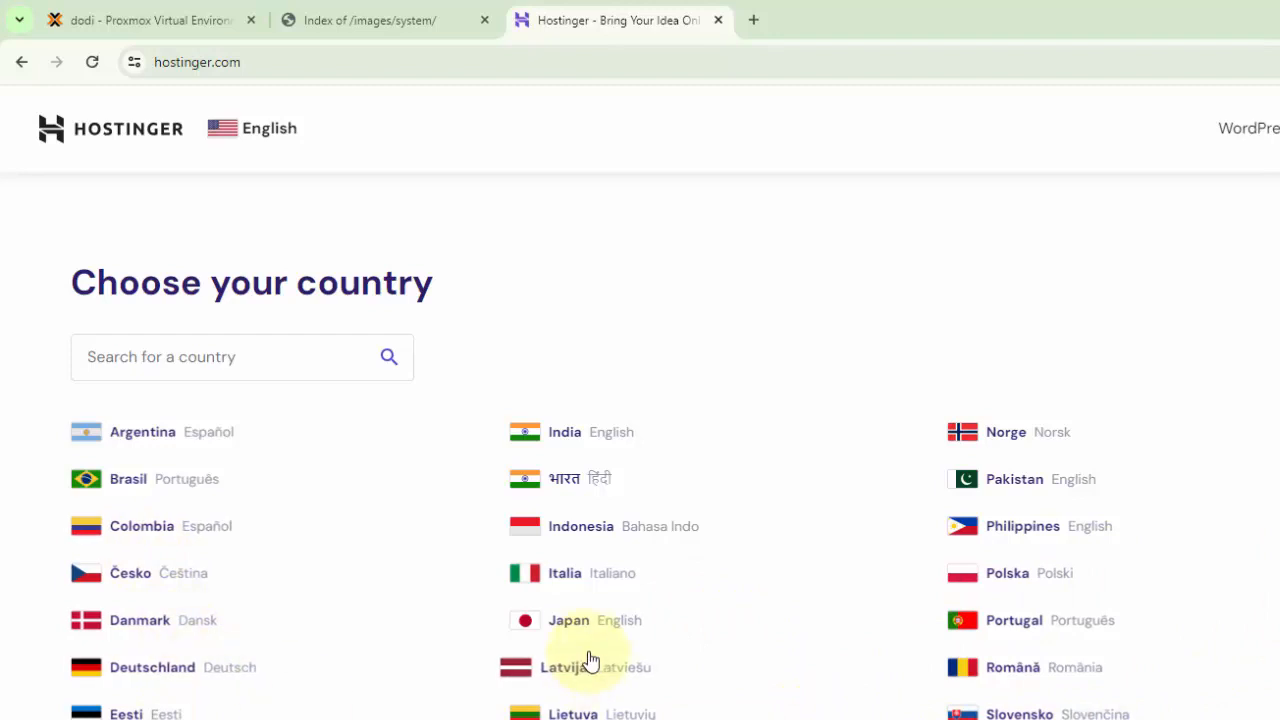
left_click(578, 530)
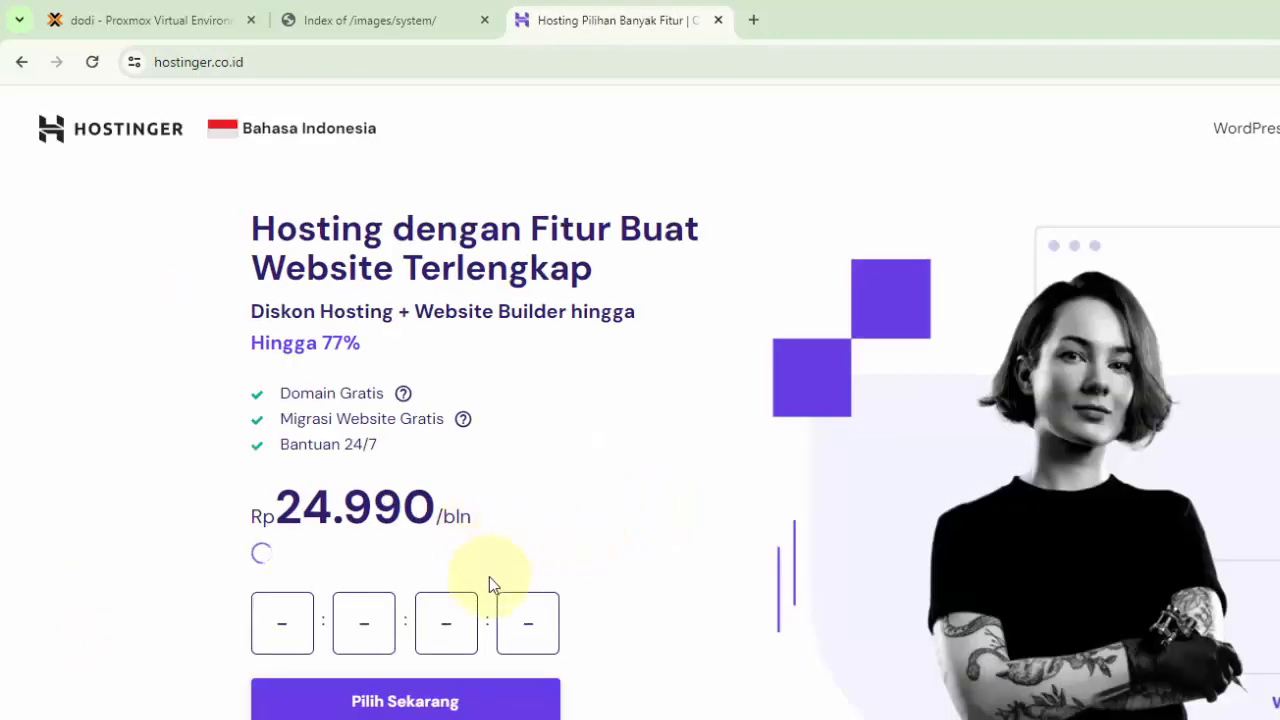
Examine the prices and included features of Hostinger's Premium, Business and Cloud Startup web hosting plans
scroll(547, 603, "down", 10)
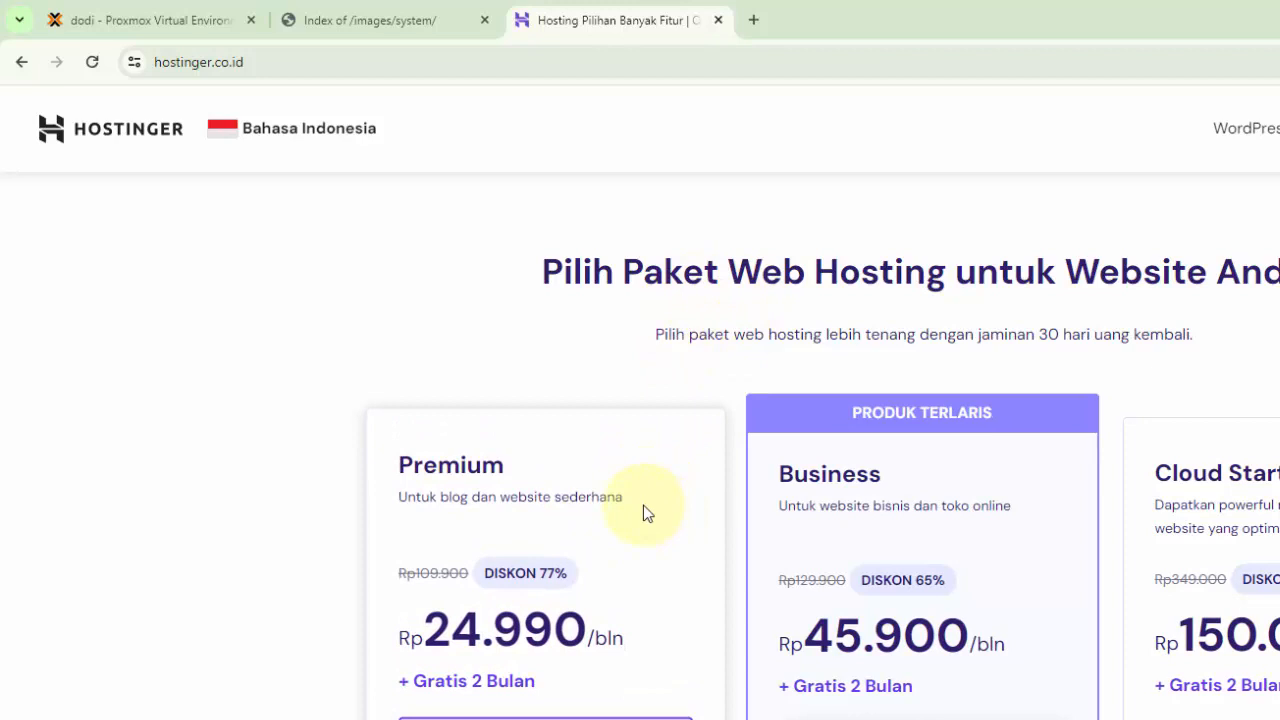
scroll(622, 457, "down", 1)
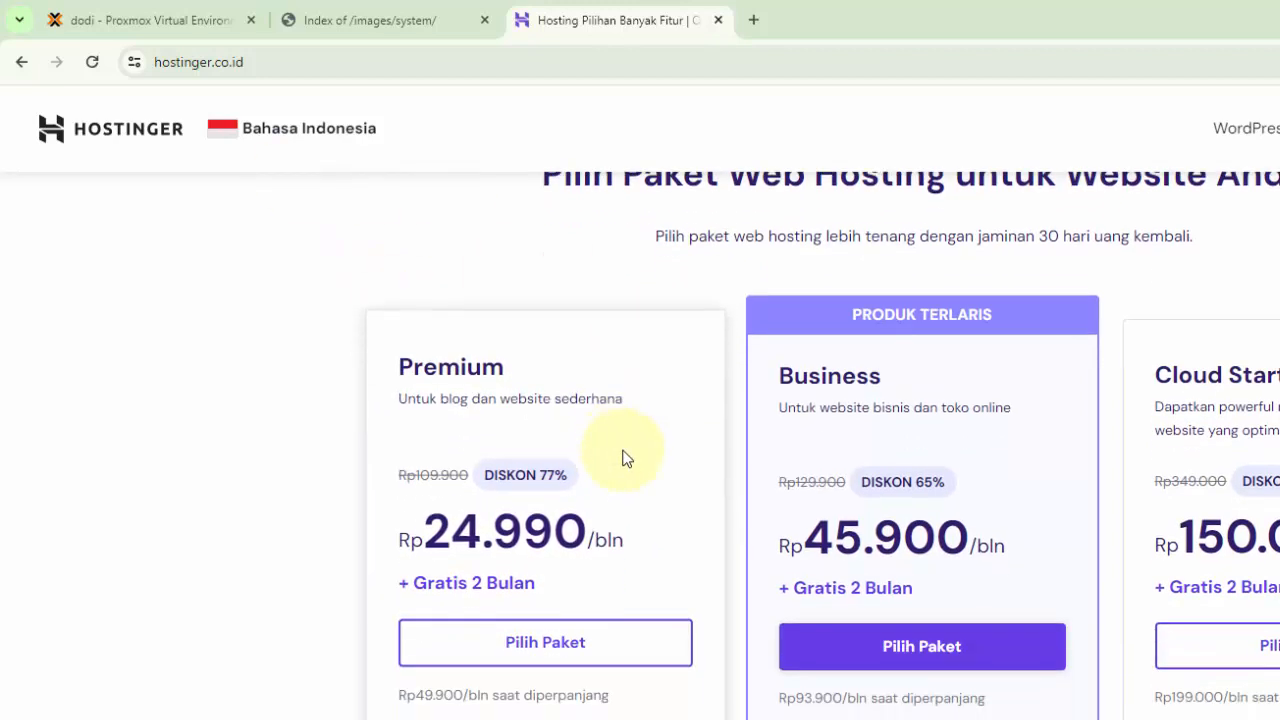
scroll(696, 481, "down", 1)
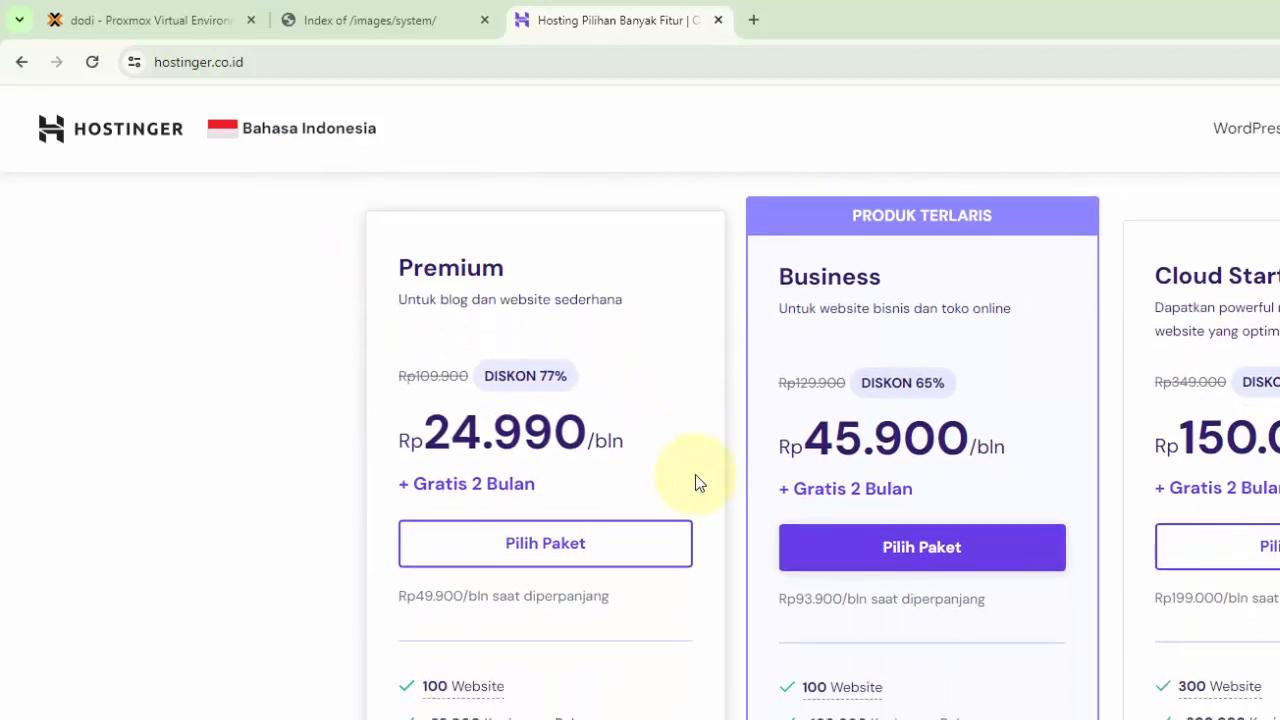
scroll(695, 474, "down", 3)
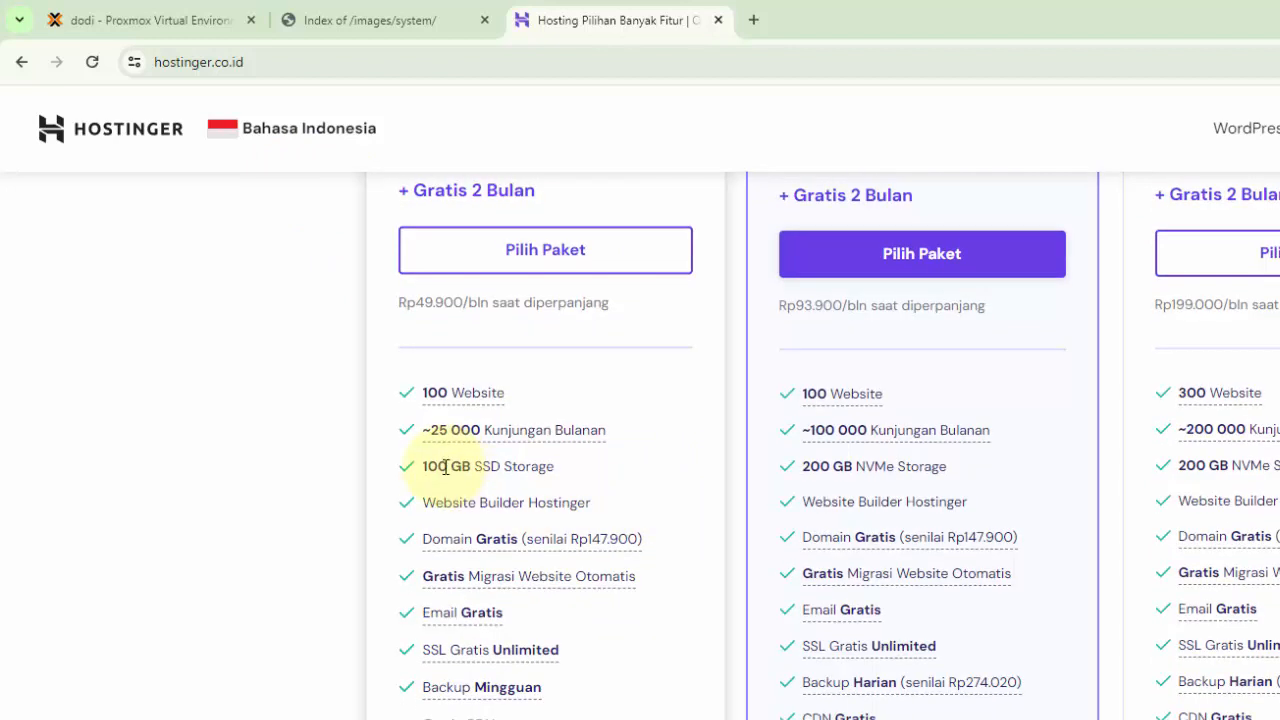
left_click_drag(446, 467, 499, 465)
left_click(509, 467)
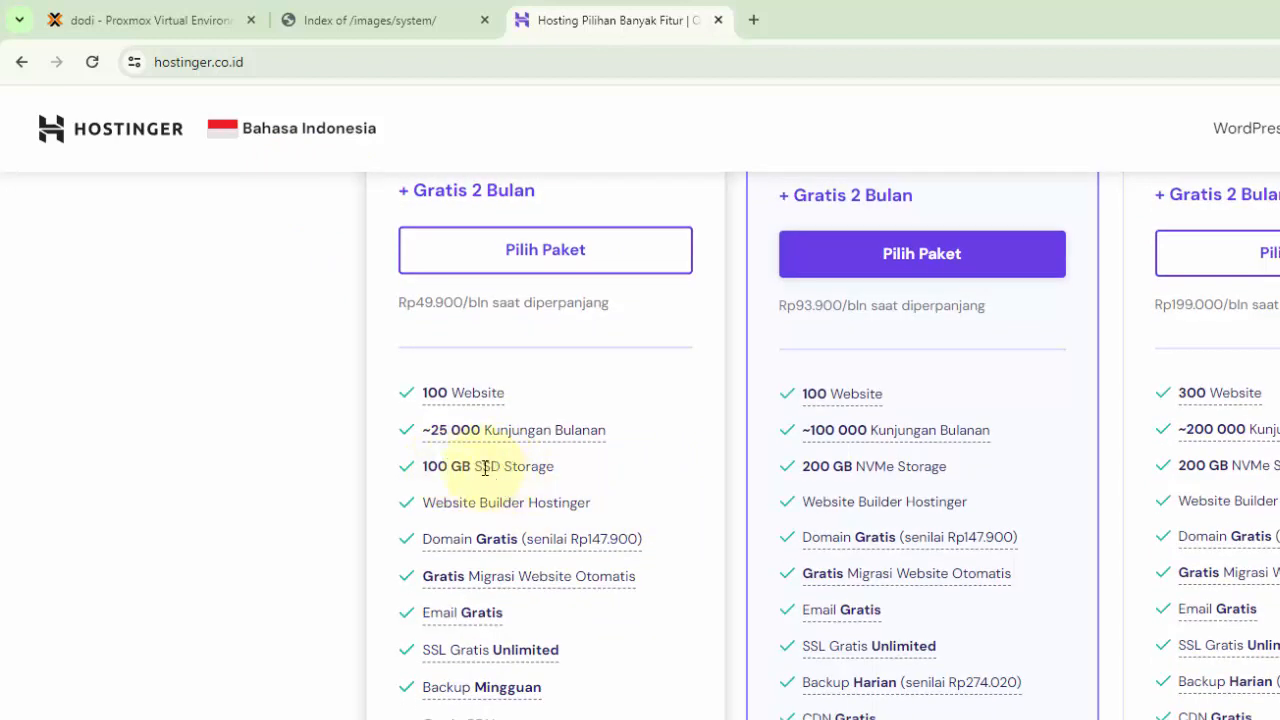
left_click_drag(440, 392, 463, 392)
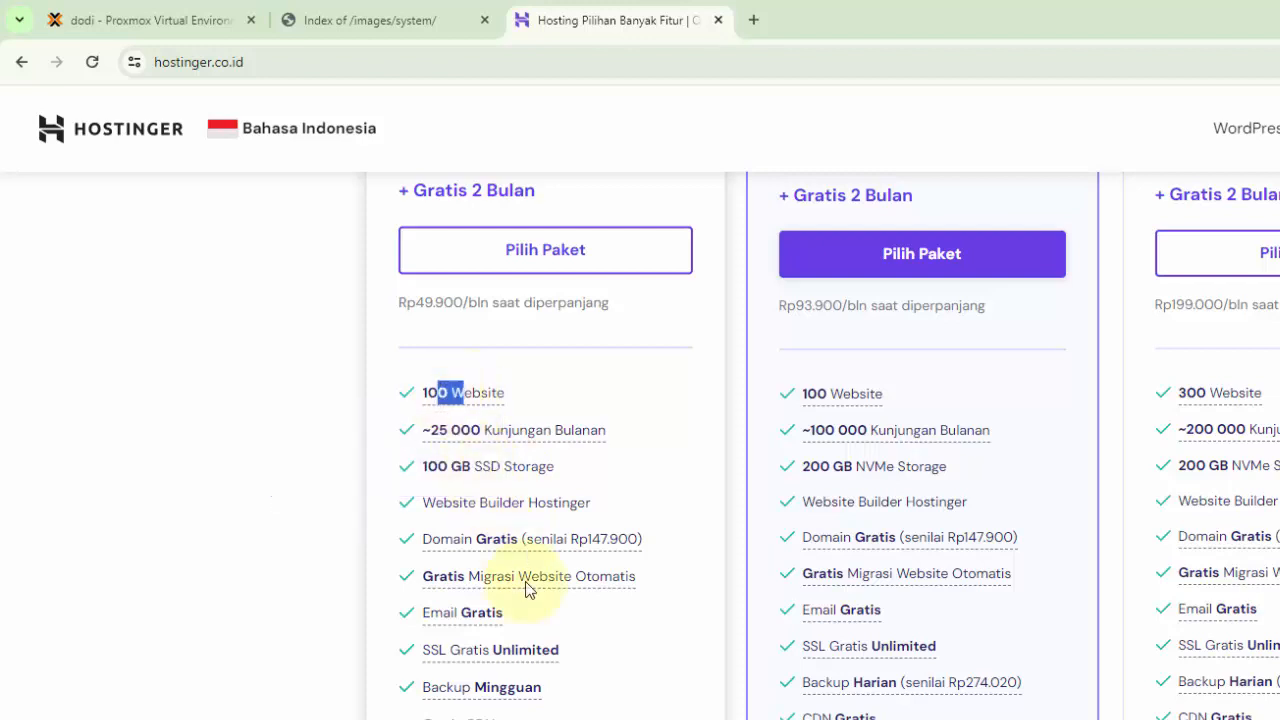
left_click(470, 610)
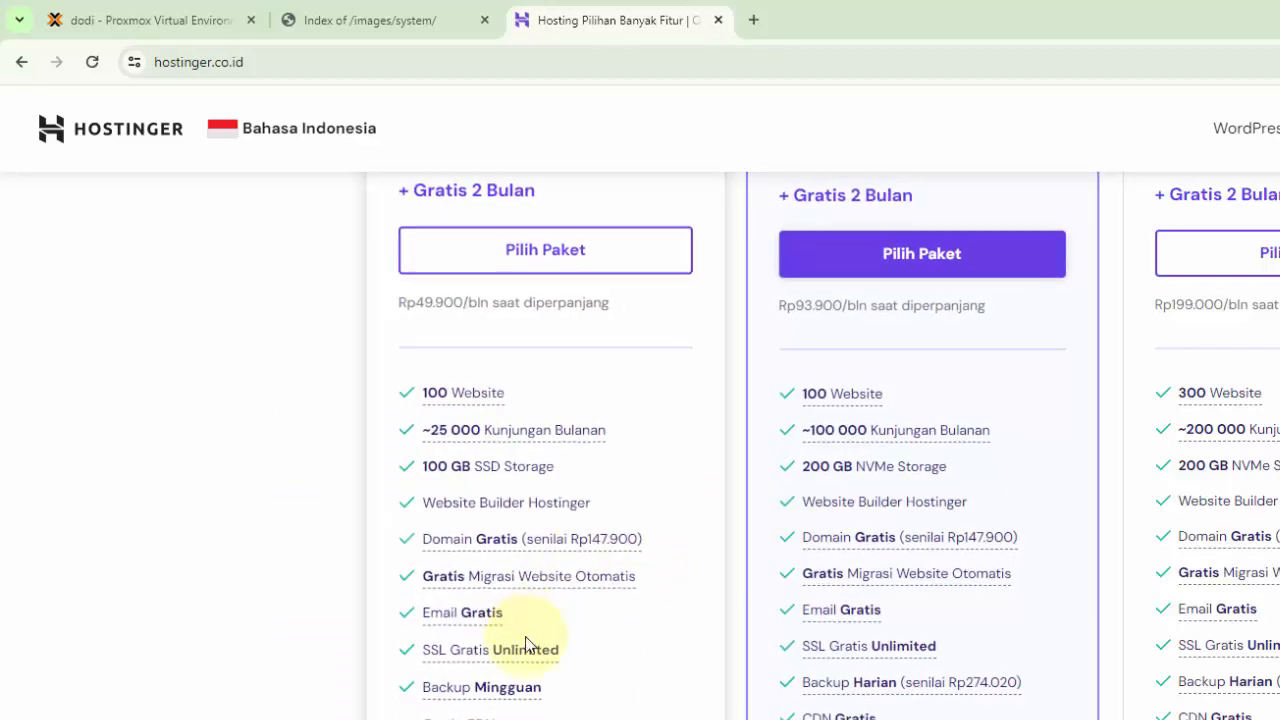
scroll(595, 707, "down", 5)
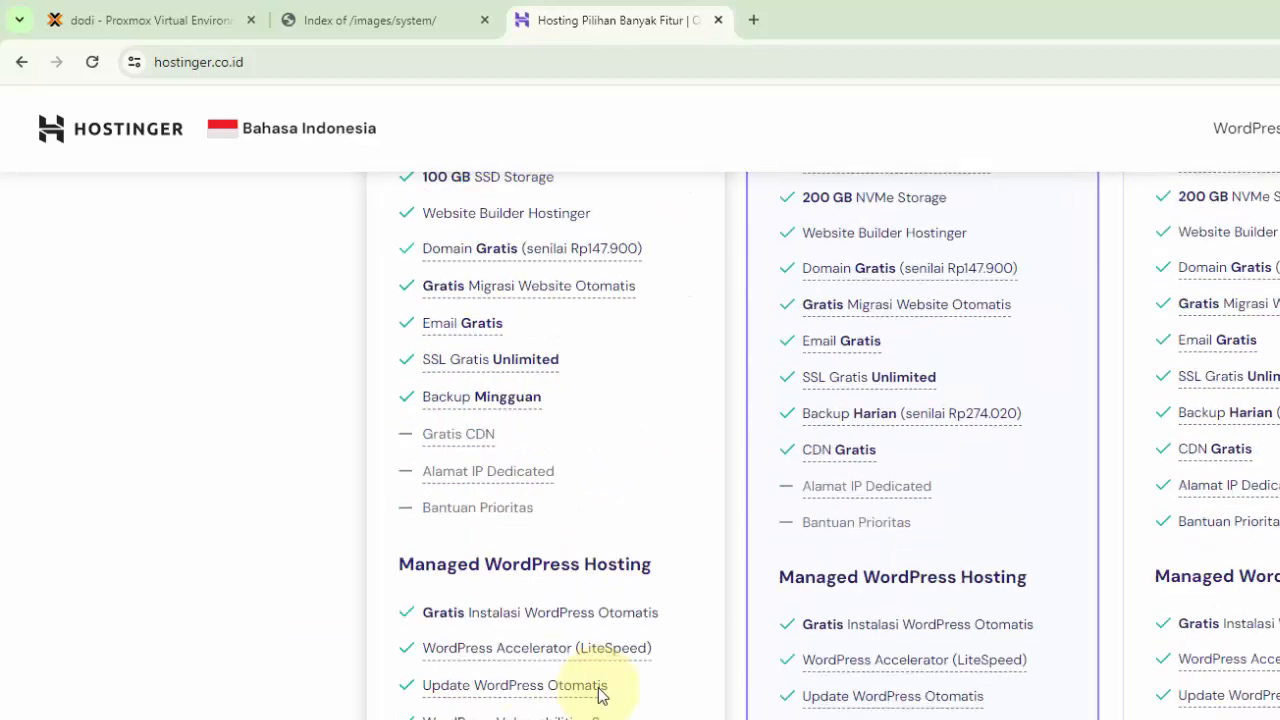
scroll(601, 695, "down", 3)
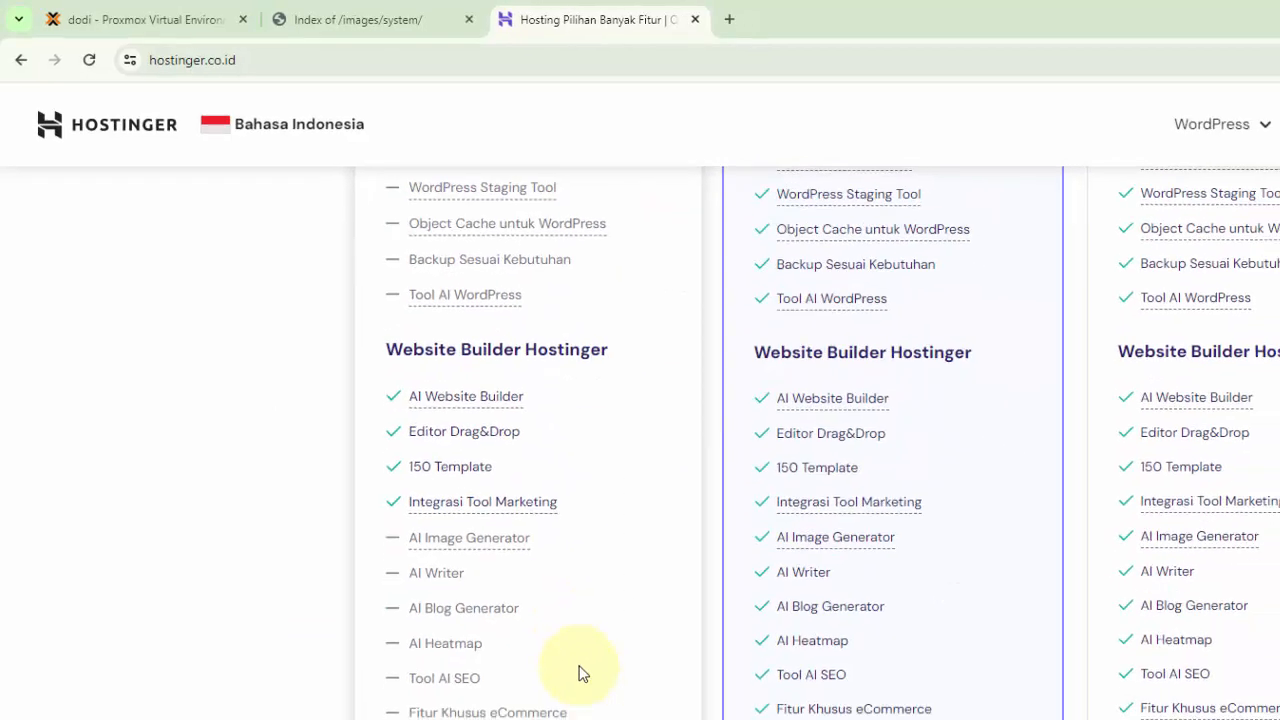
scroll(601, 692, "up", 9)
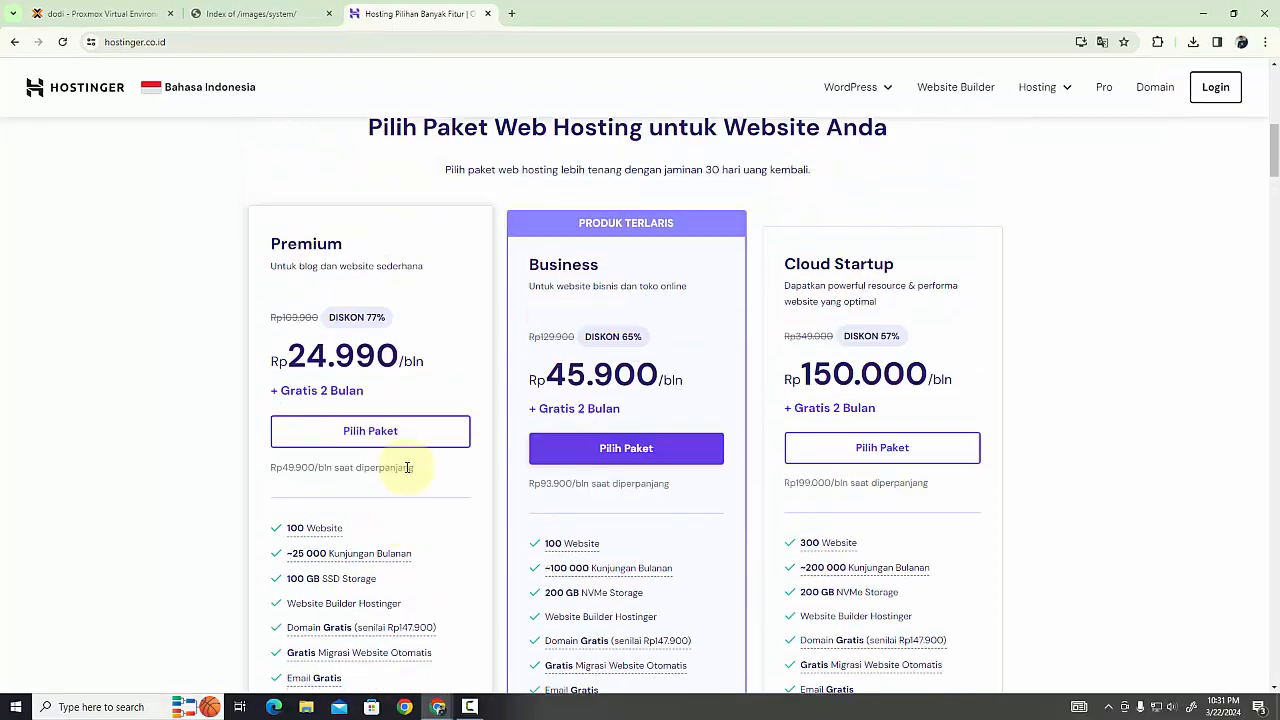
scroll(408, 467, "up", 1)
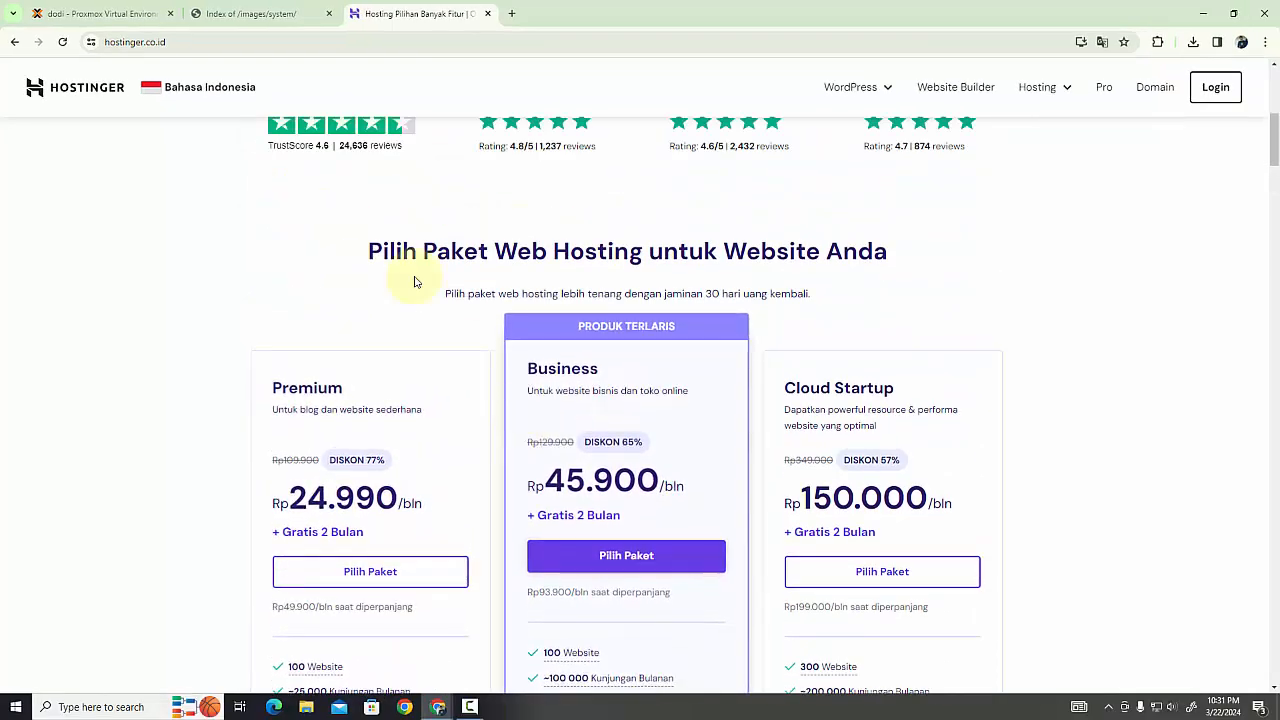
Return to Proxmox, close the upload task viewer, and review the local storage's ISO images and container templates
left_click(133, 12)
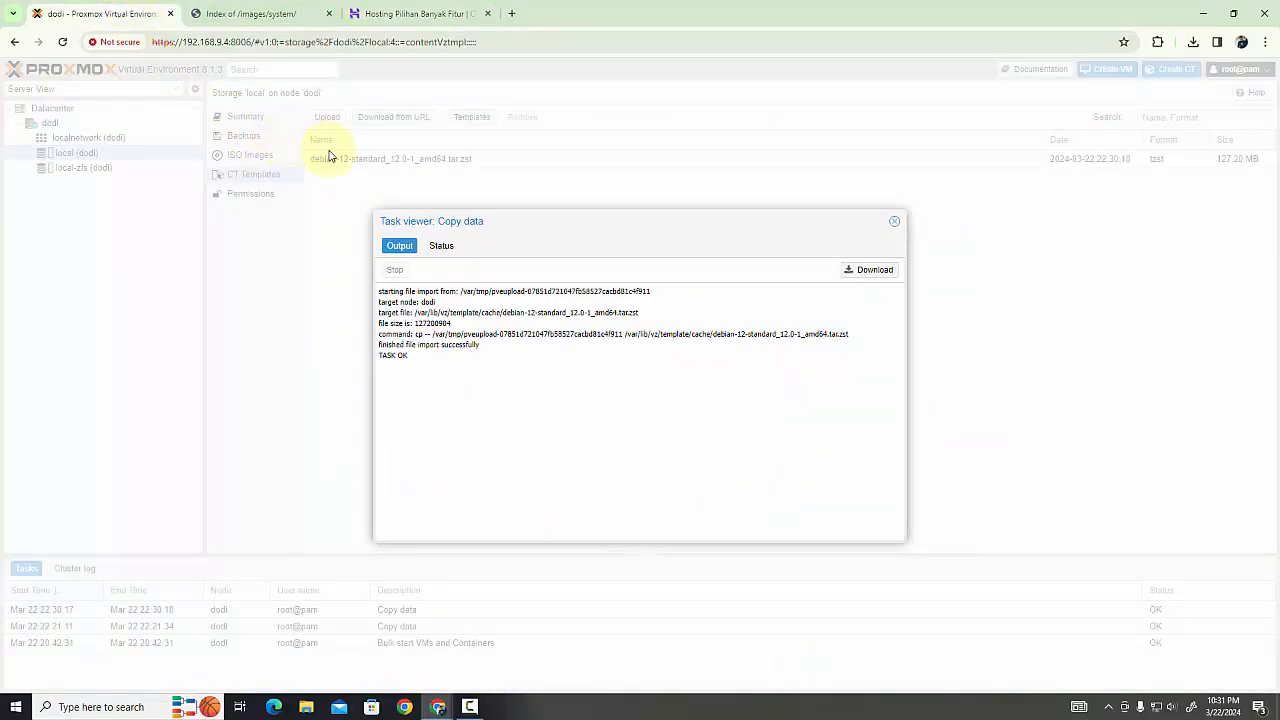
left_click(894, 223)
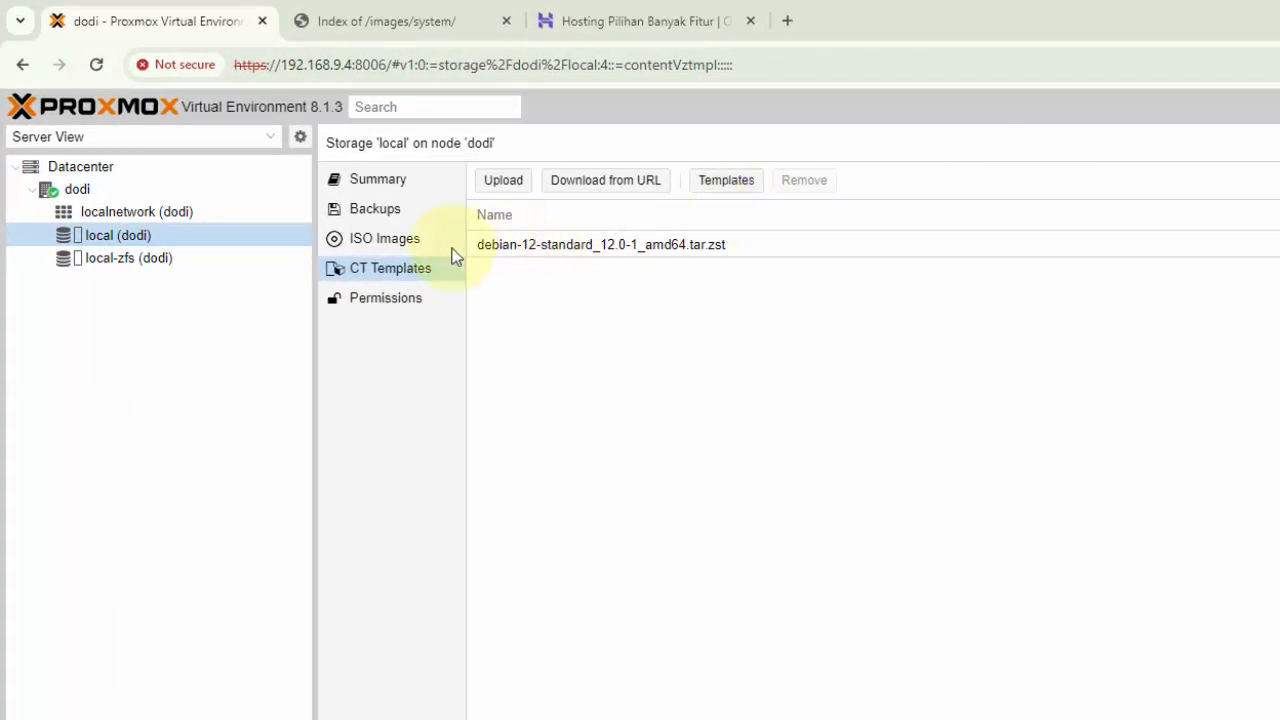
left_click(408, 242)
left_click(408, 269)
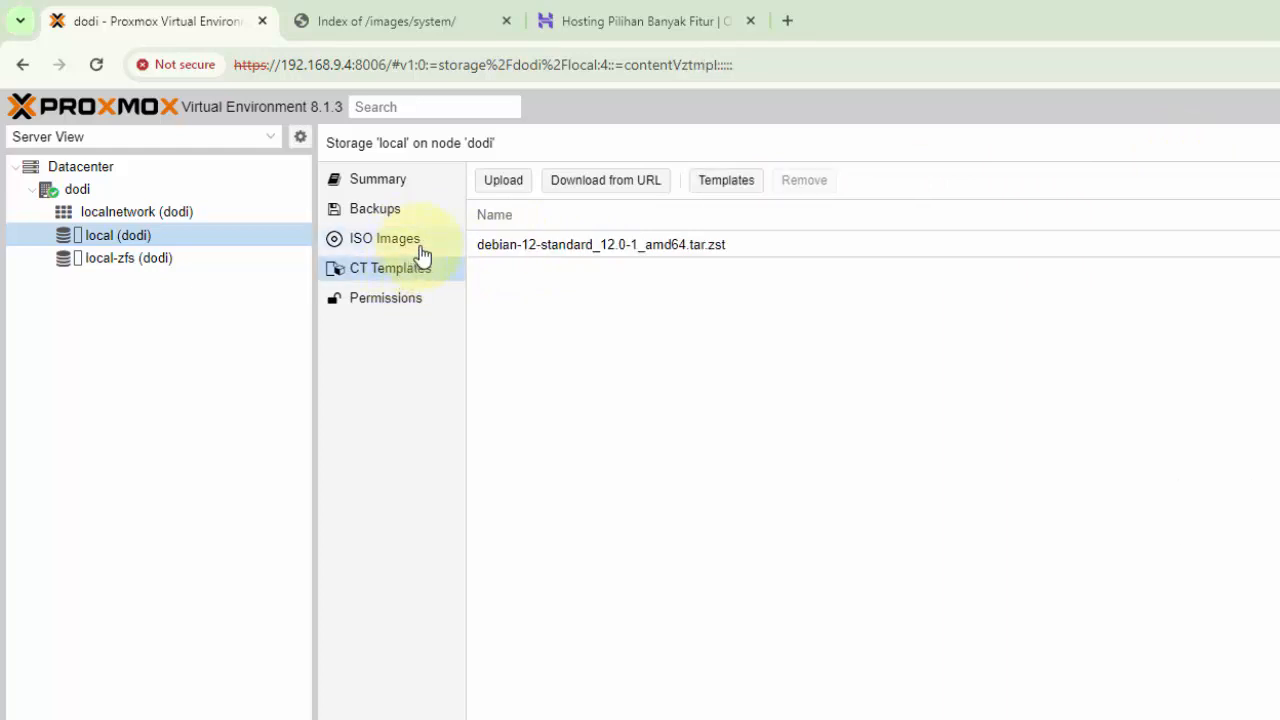
left_click(410, 240)
left_click(615, 245)
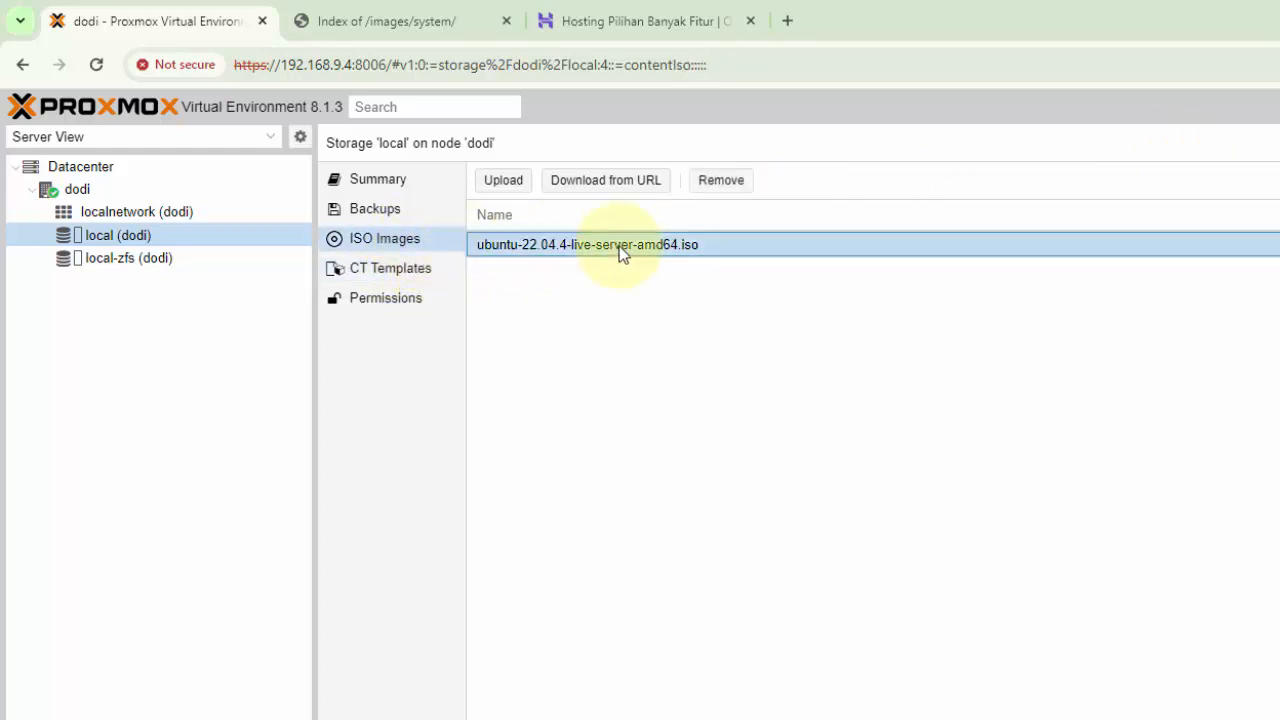
left_click(388, 272)
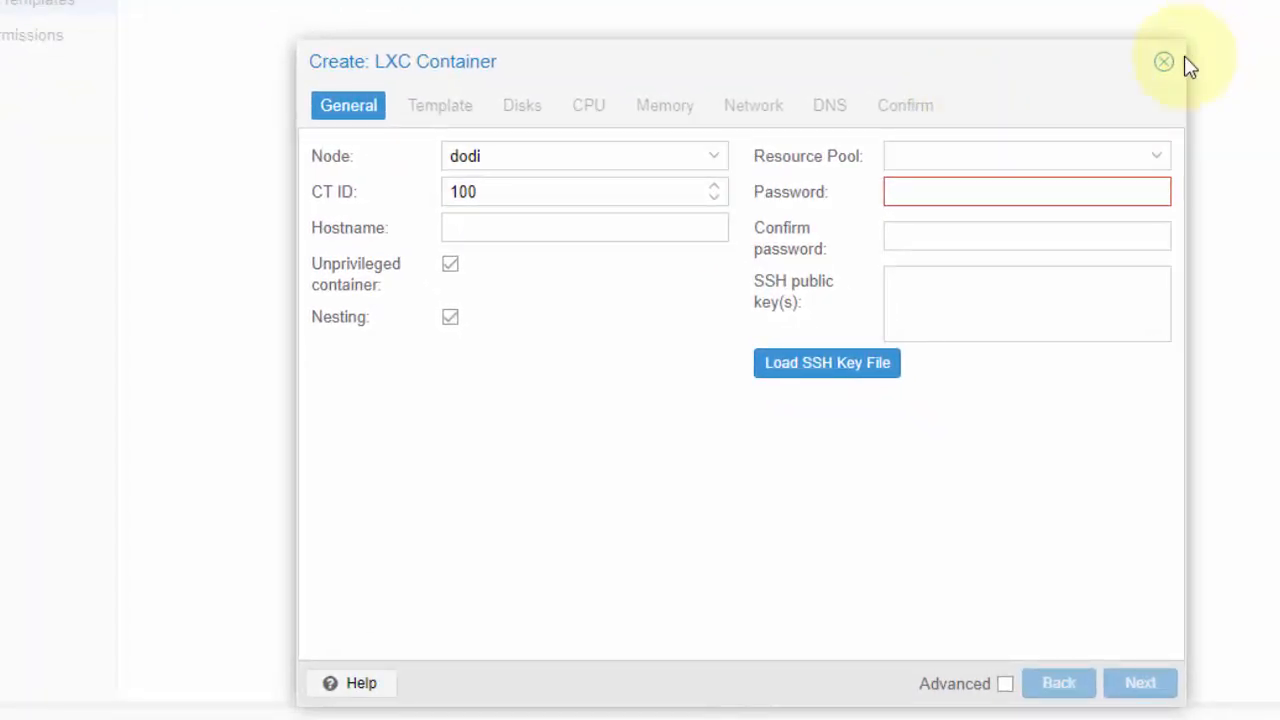
left_click(1165, 62)
left_click(1177, 69)
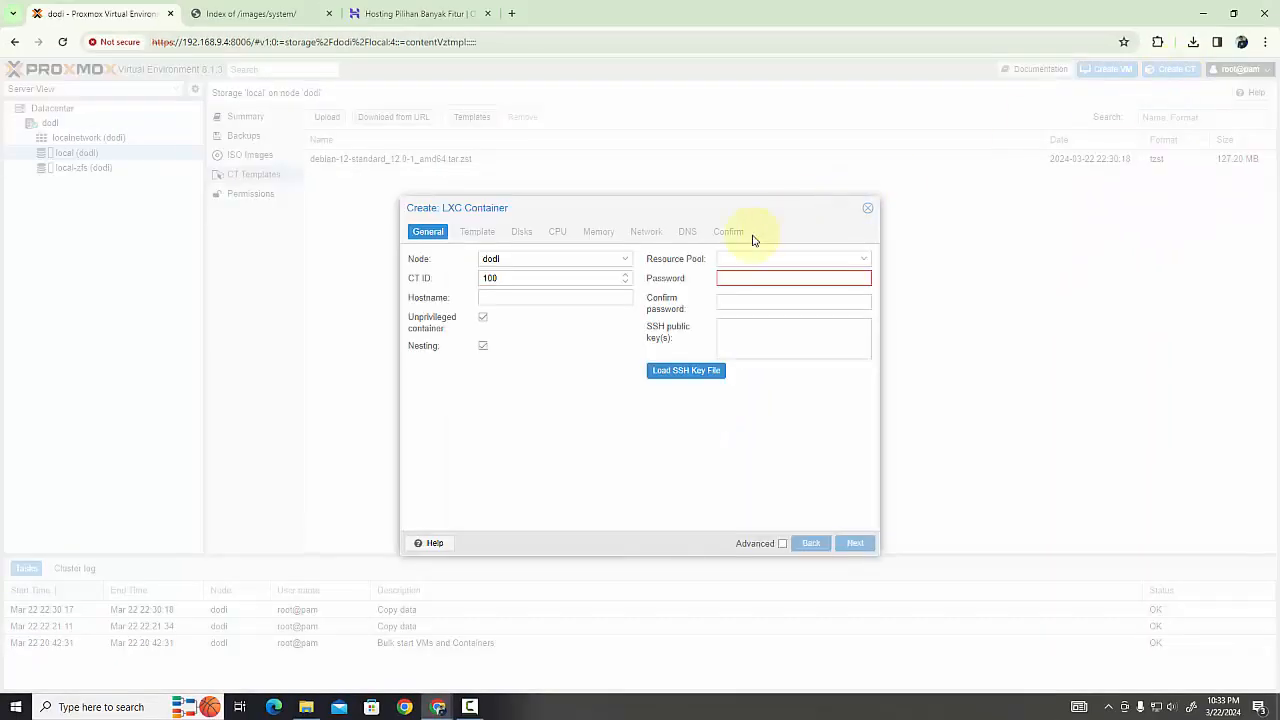
left_click(518, 281)
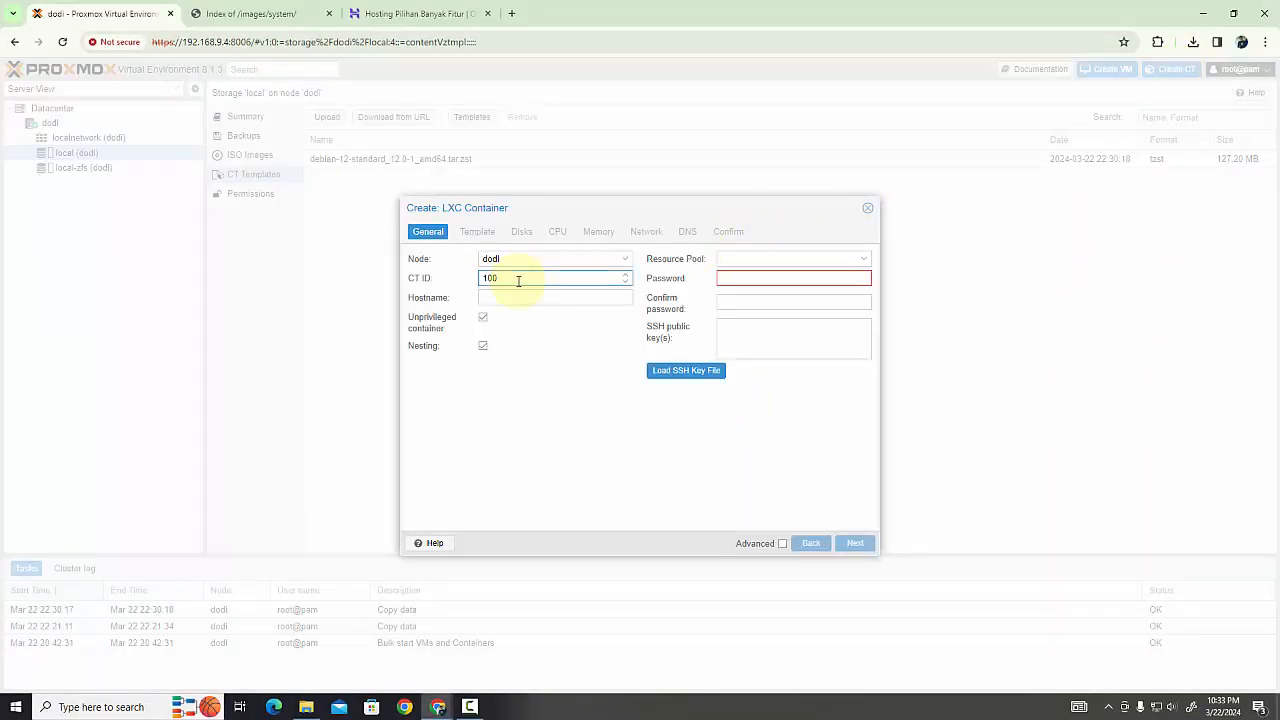
left_click(515, 294)
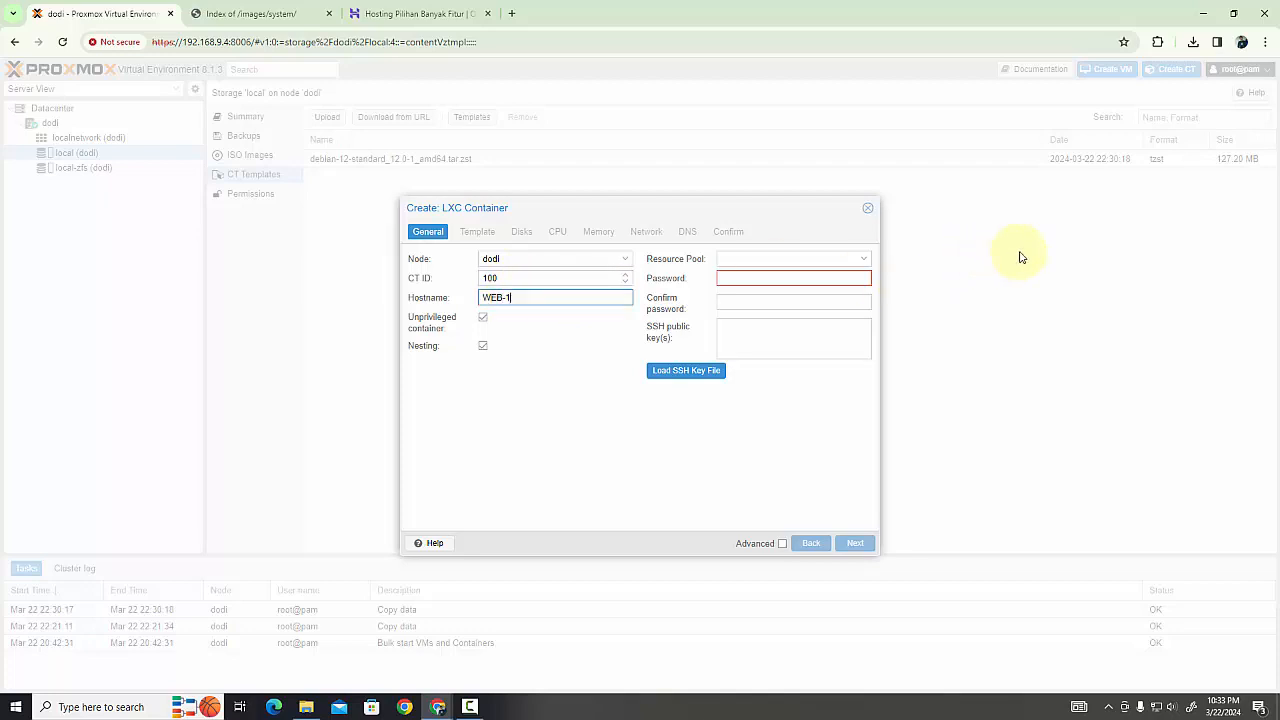
left_click(754, 285)
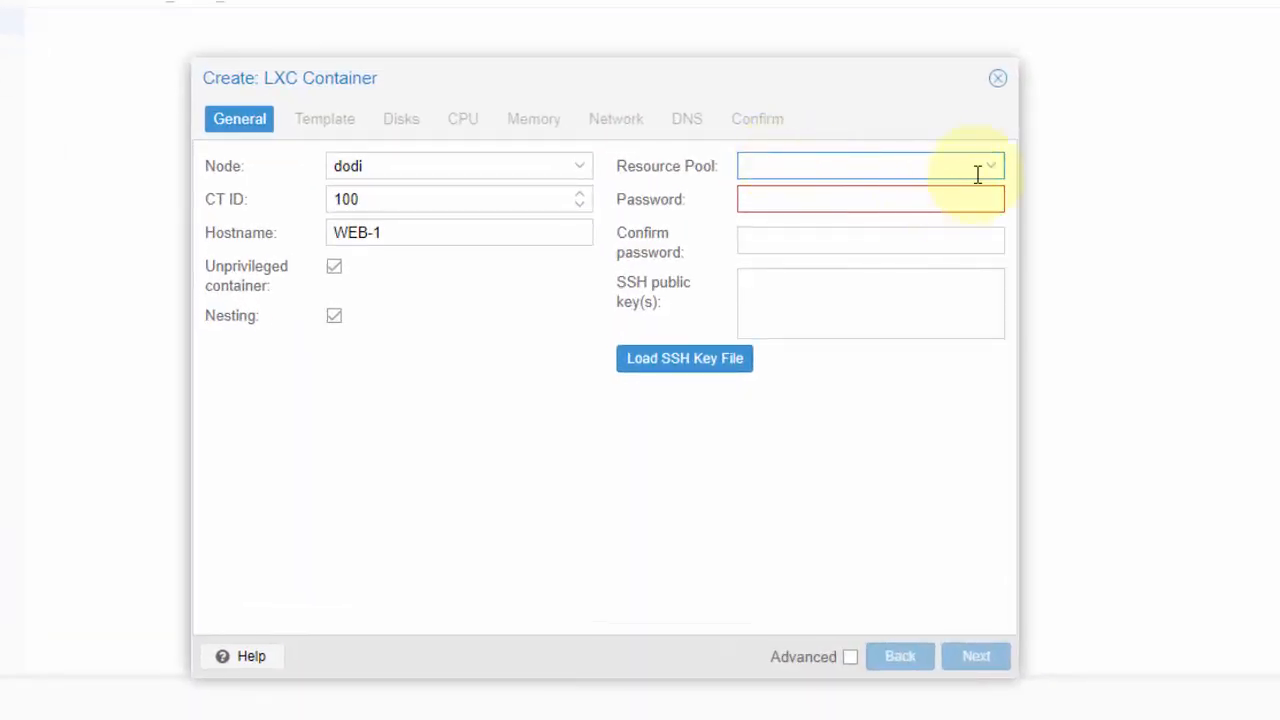
left_click(989, 168)
left_click(989, 172)
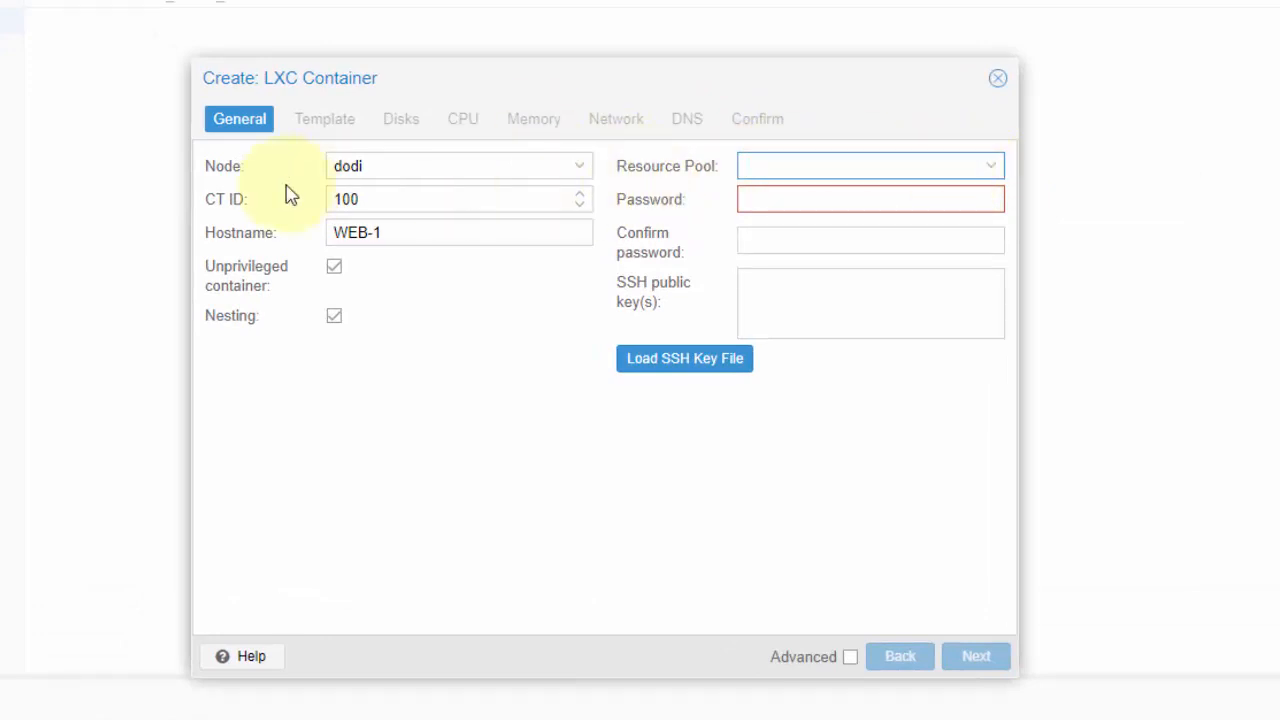
left_click(797, 200)
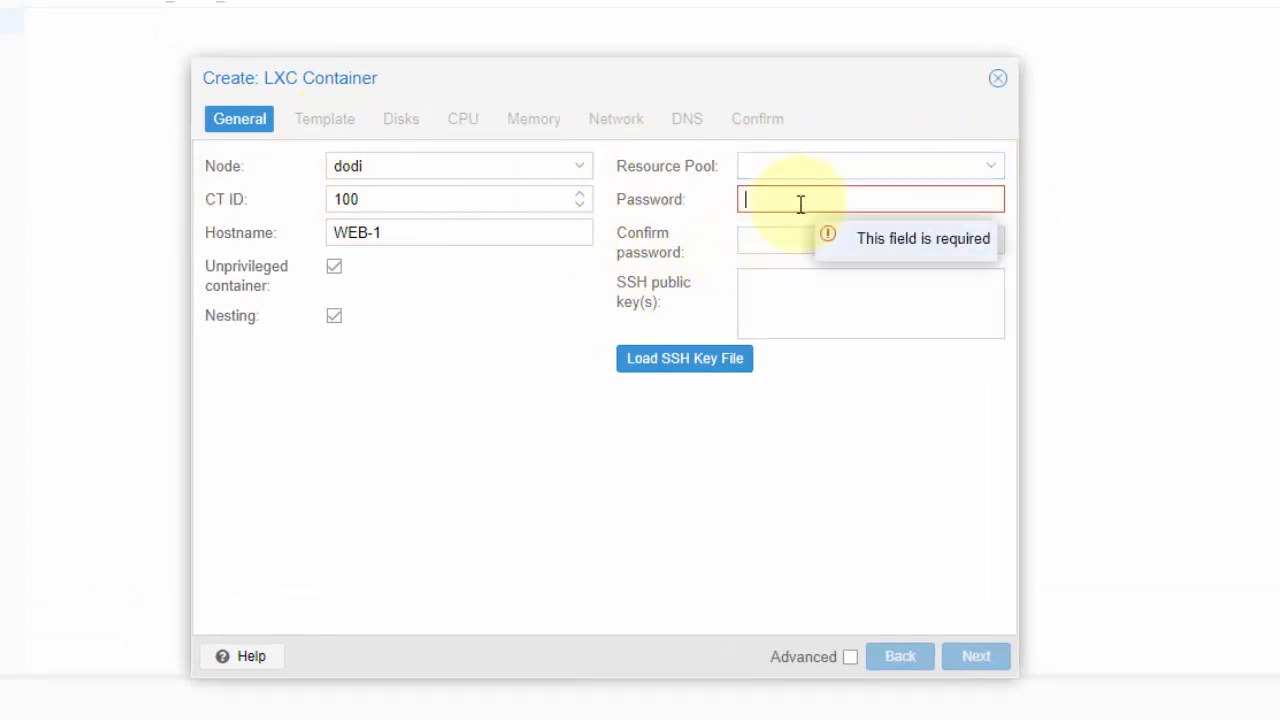
left_click(786, 237)
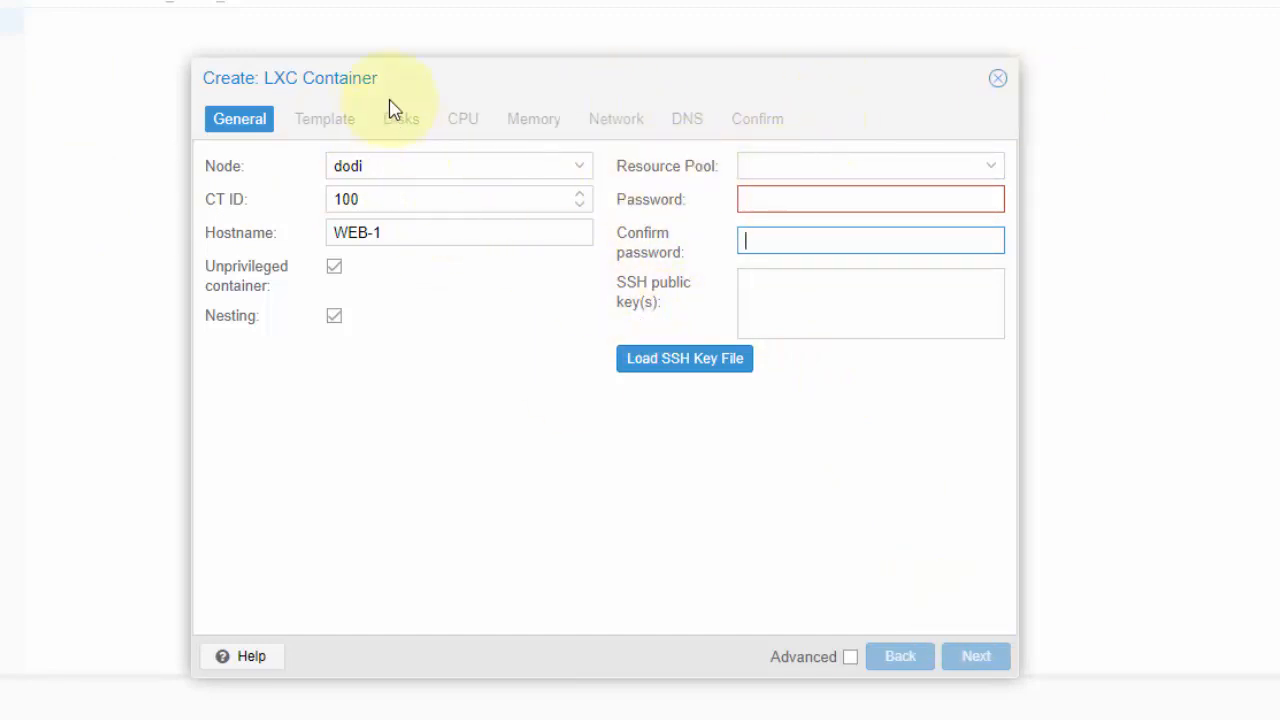
scroll(650, 366, "down", 2)
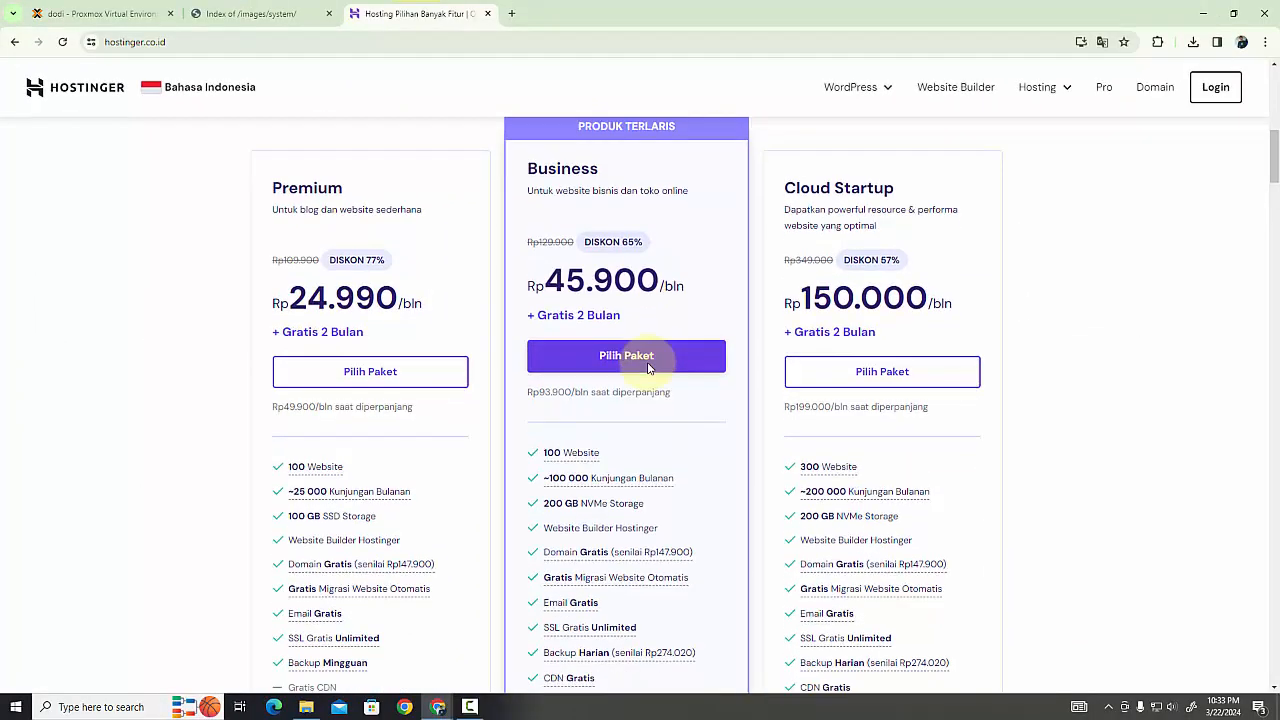
scroll(648, 366, "up", 1)
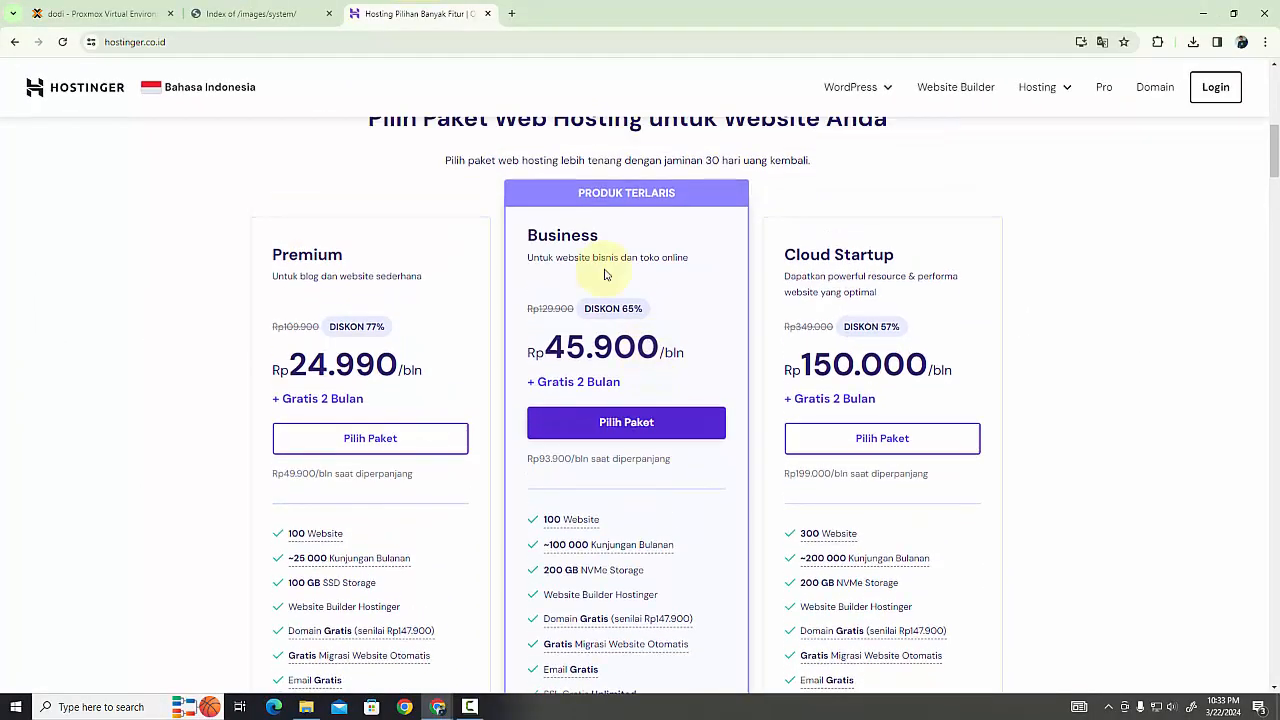
left_click(153, 14)
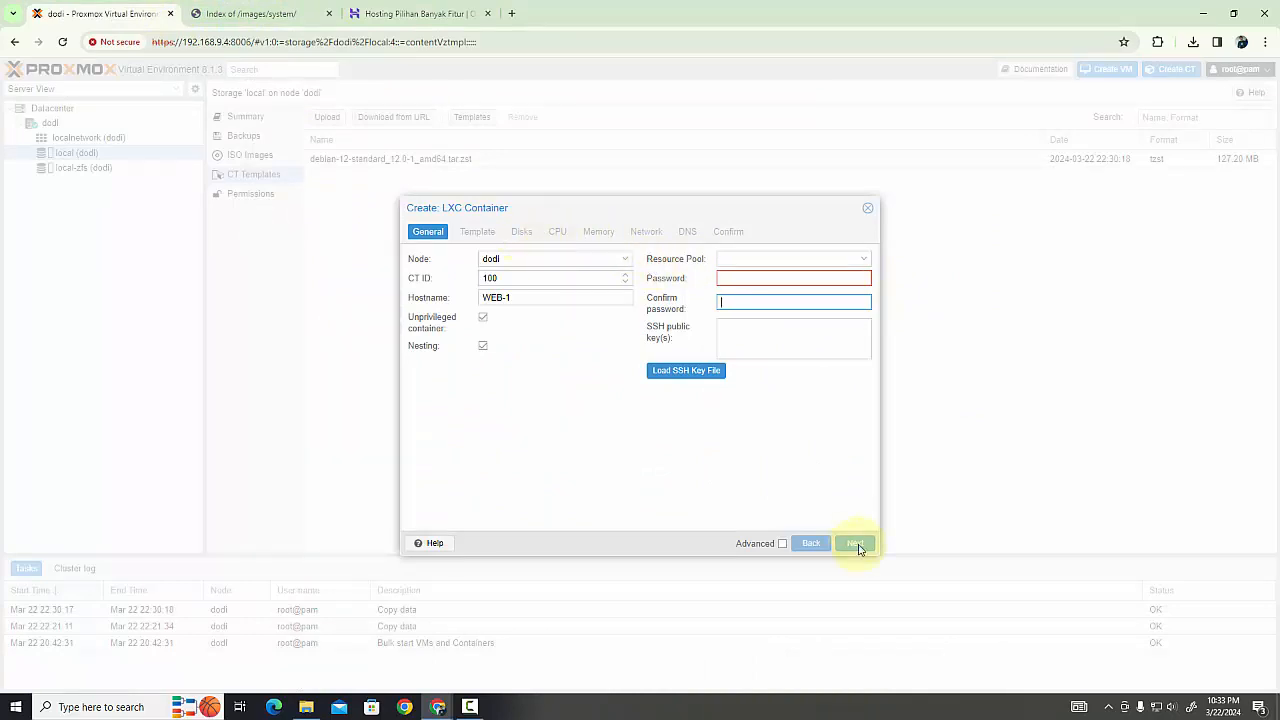
left_click(867, 211)
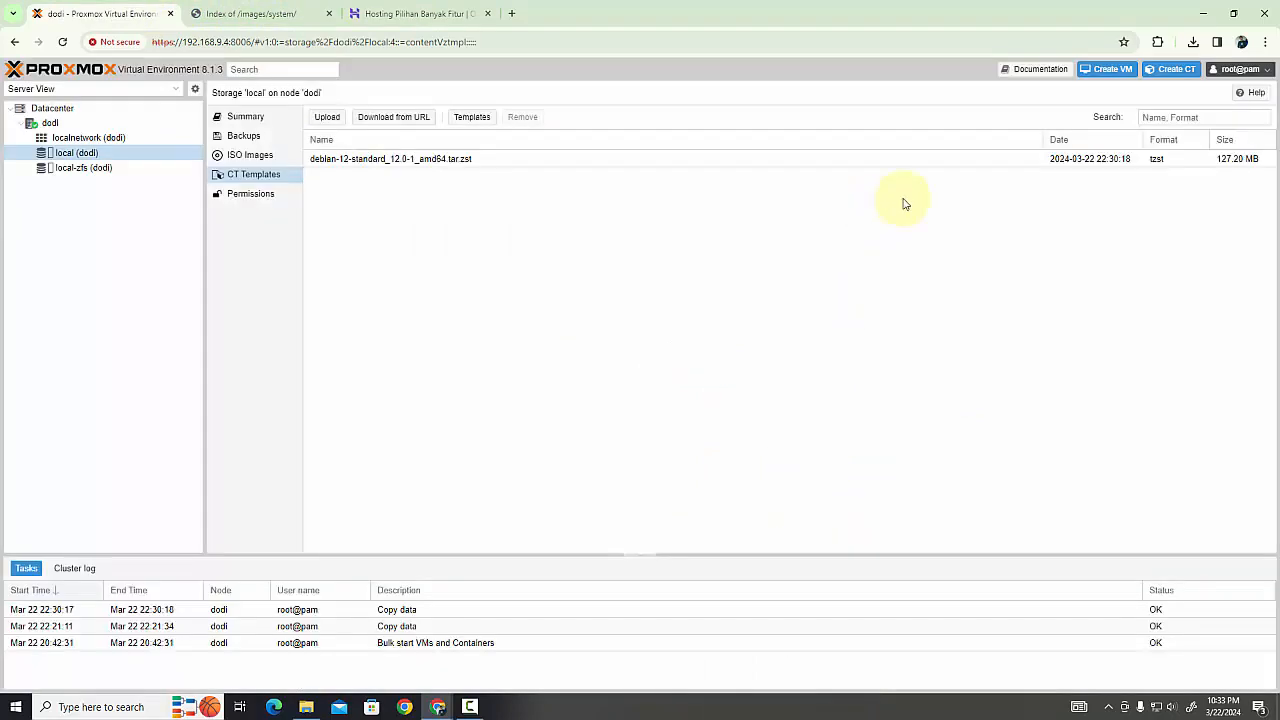
Start creating a new virtual machine on node dodi and name it WEB-1
left_click(1112, 70)
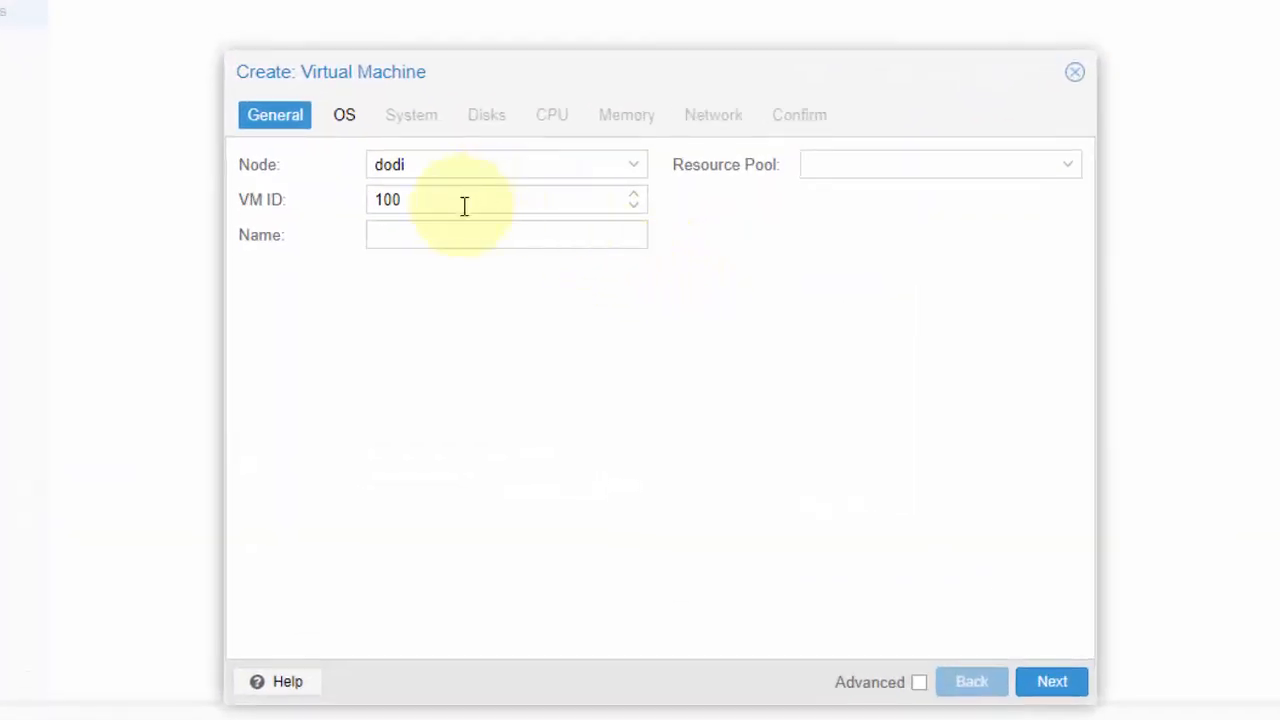
left_click(440, 235)
type("WE")
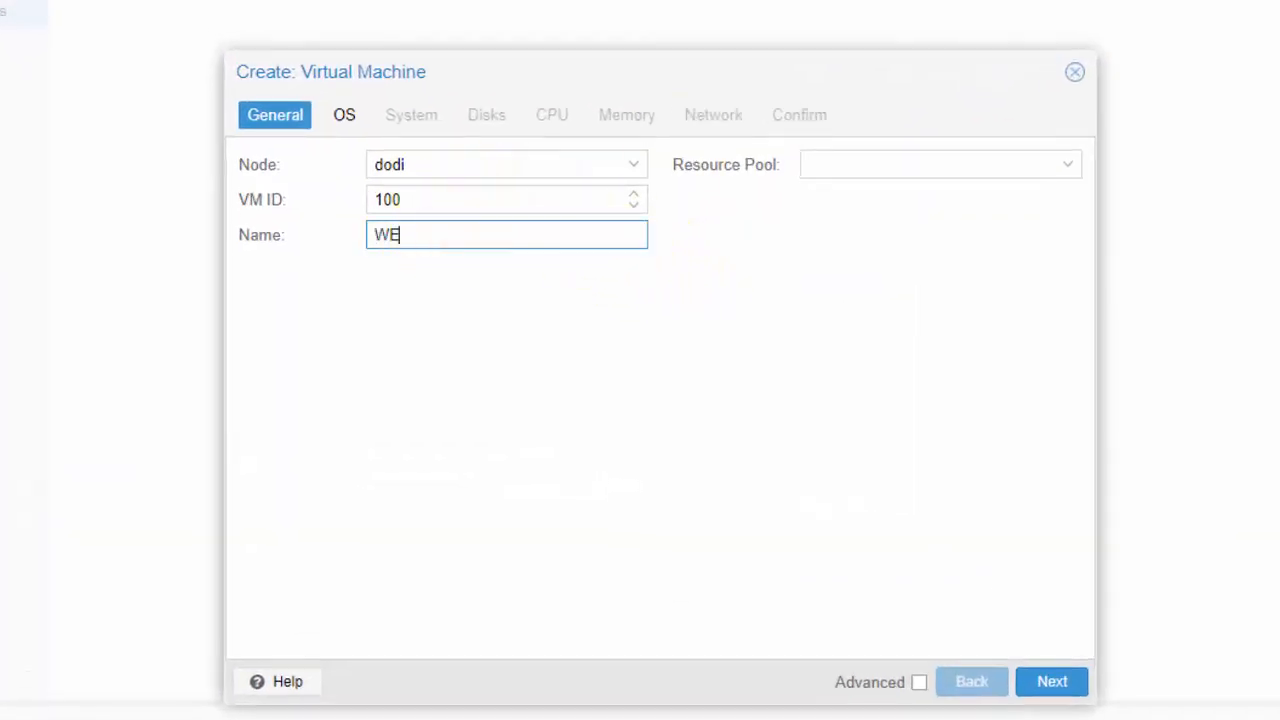
type("b-")
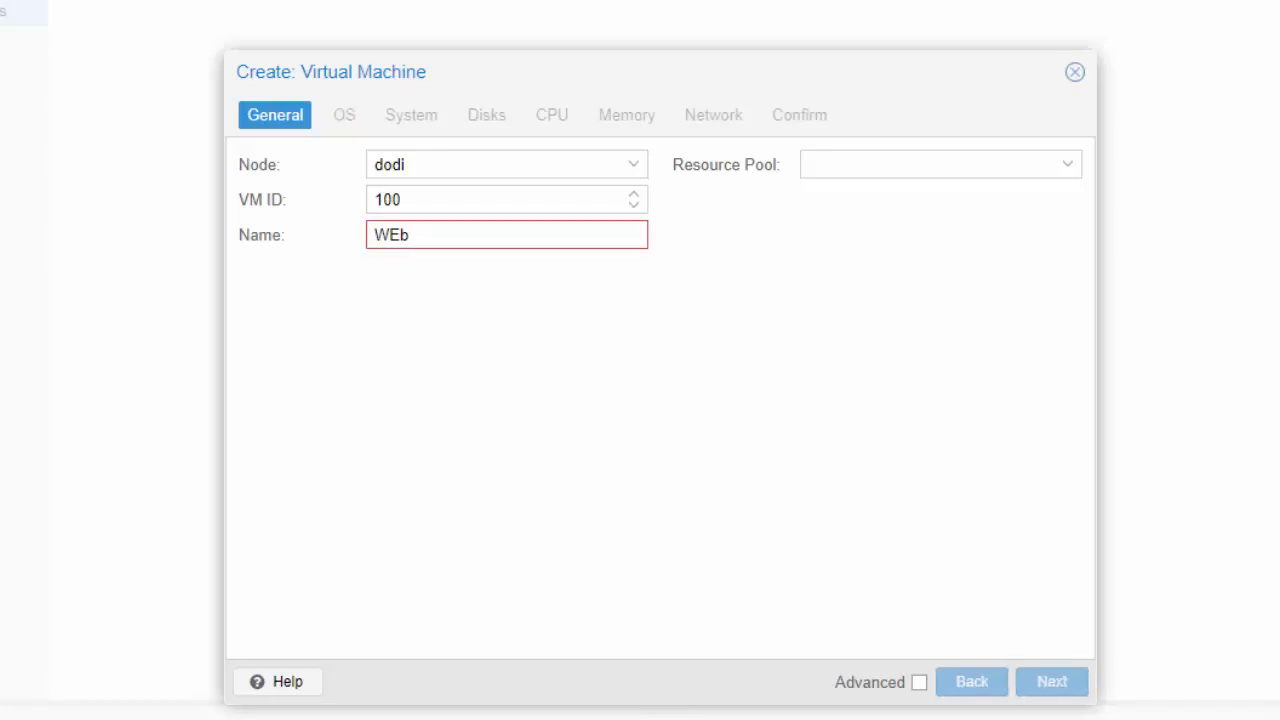
key("BackSpace")
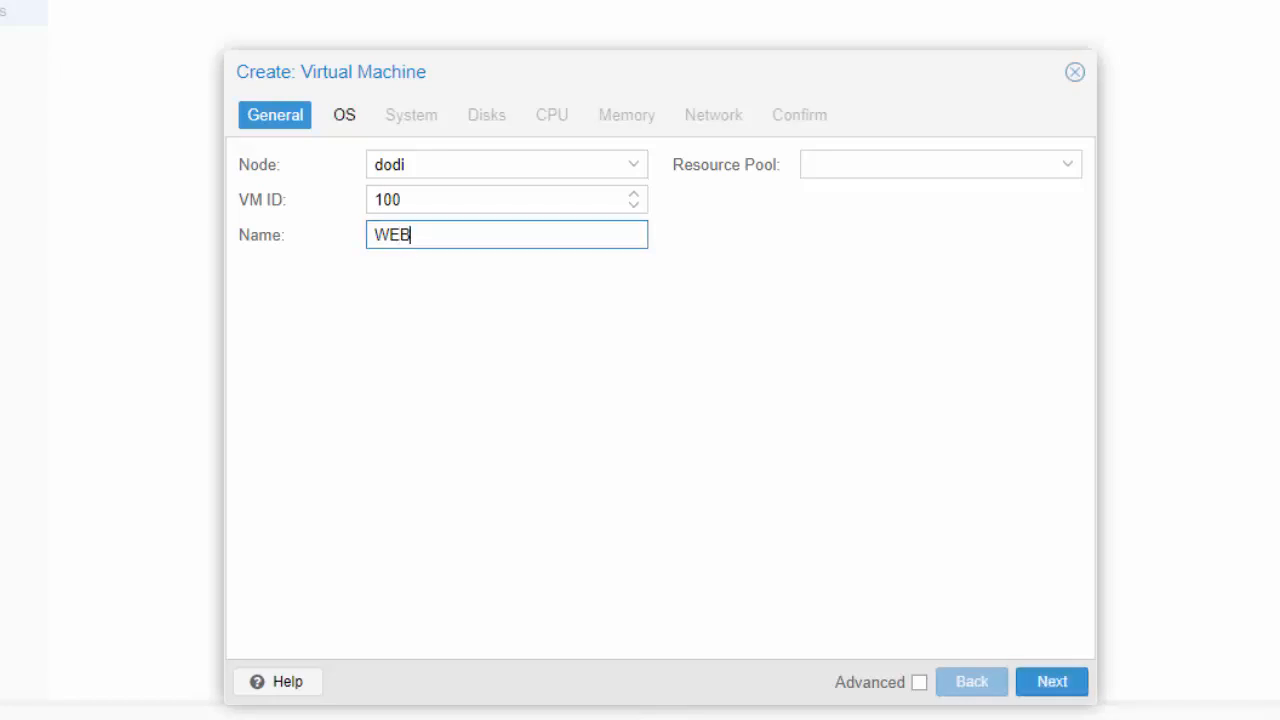
type("-1")
Choose ubuntu-22.04.4-live-server-amd64.iso from local storage as the virtual machine's installation image and accept the default system settings
left_click(347, 120)
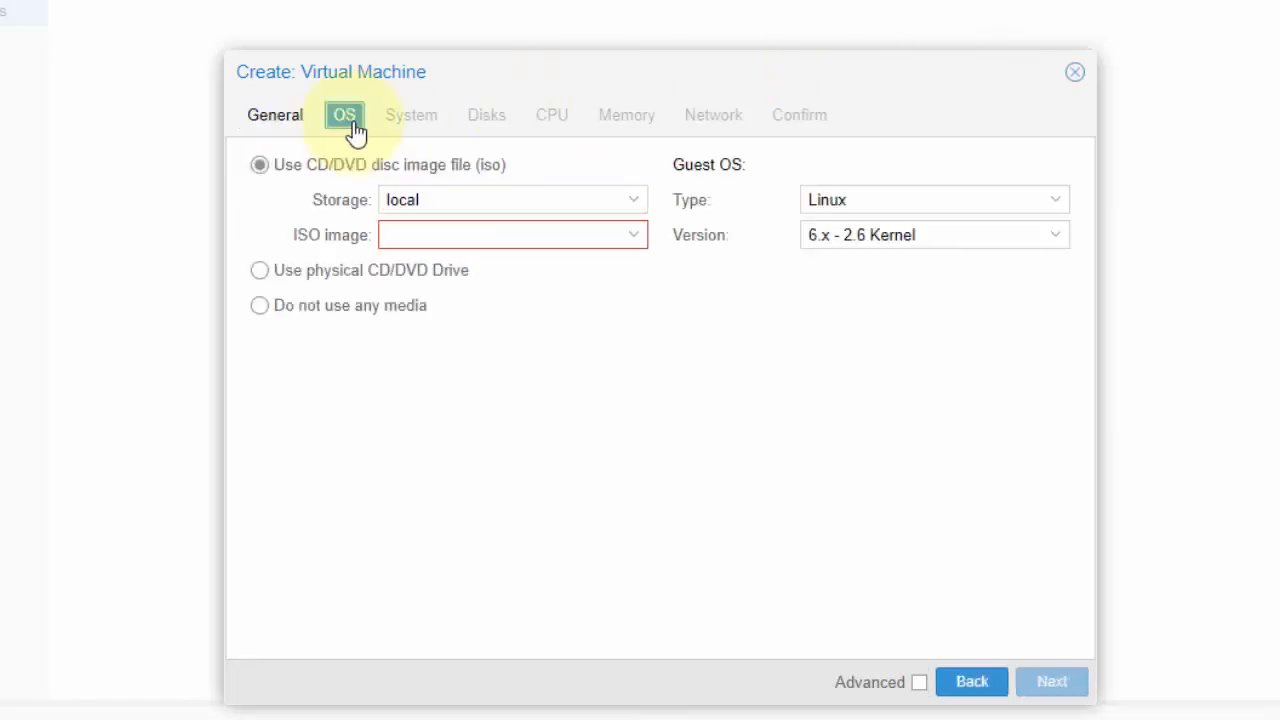
left_click(635, 208)
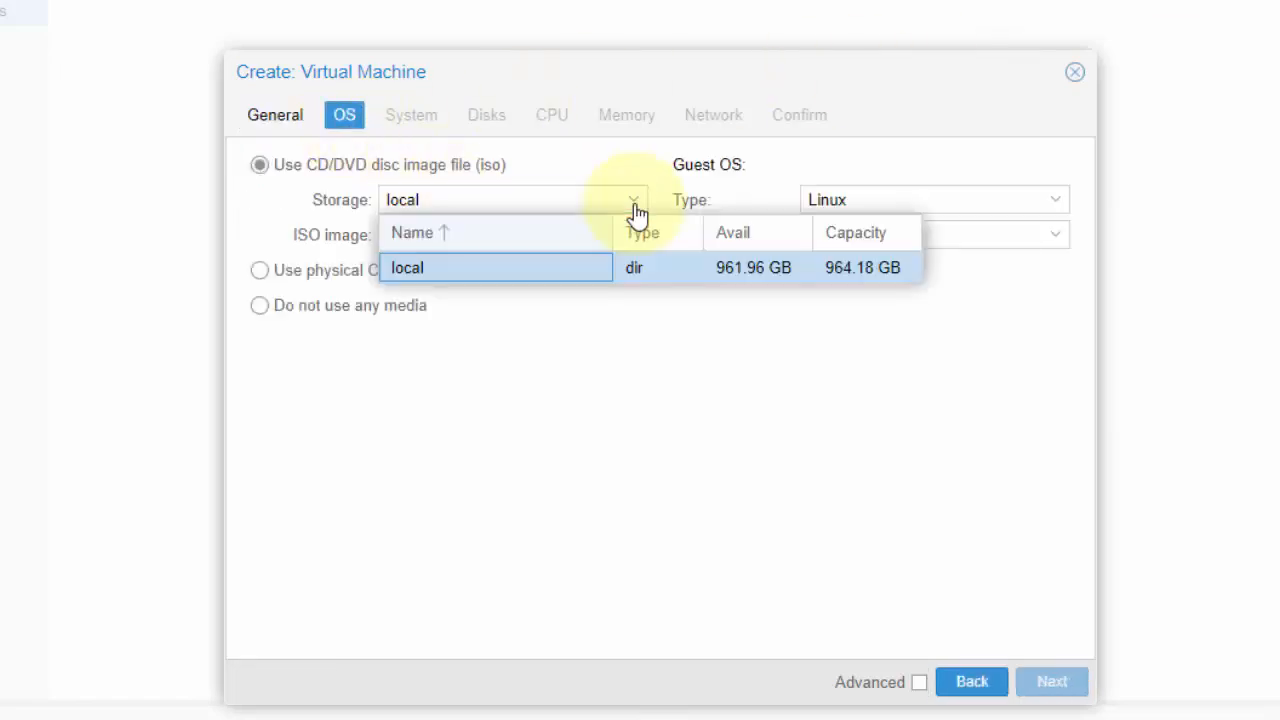
left_click(635, 208)
left_click(635, 208)
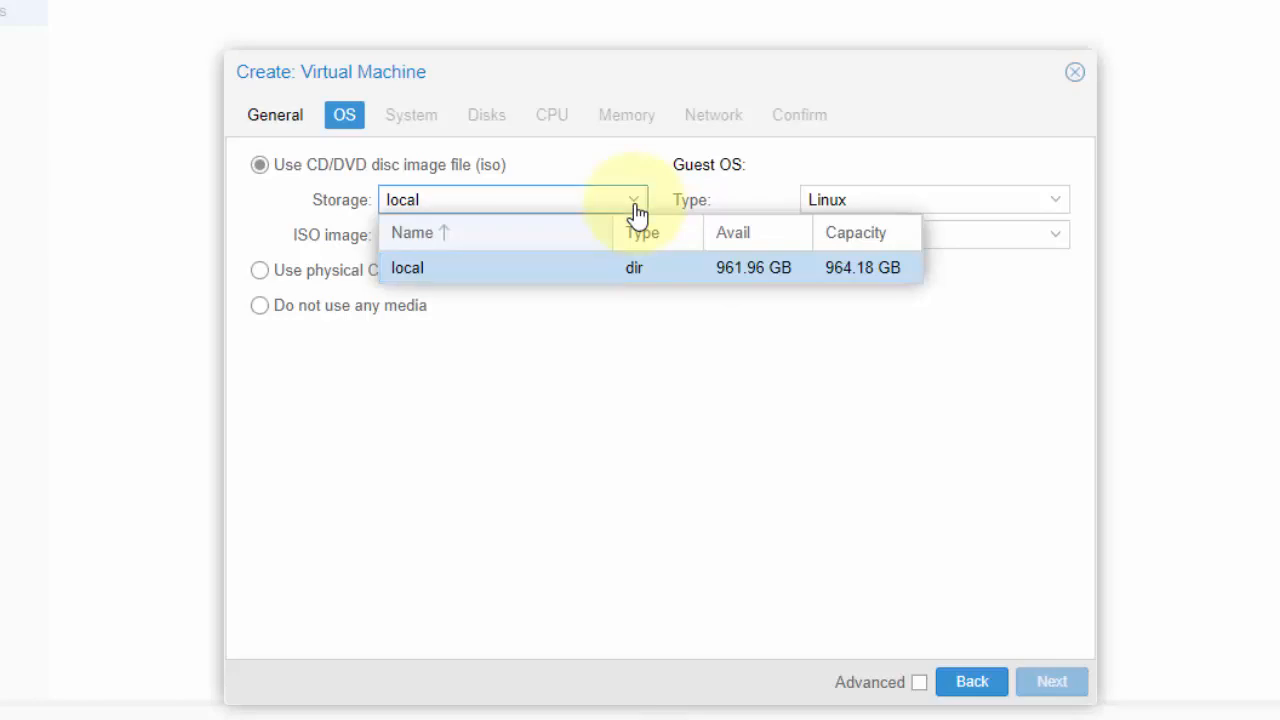
left_click(635, 208)
left_click(632, 240)
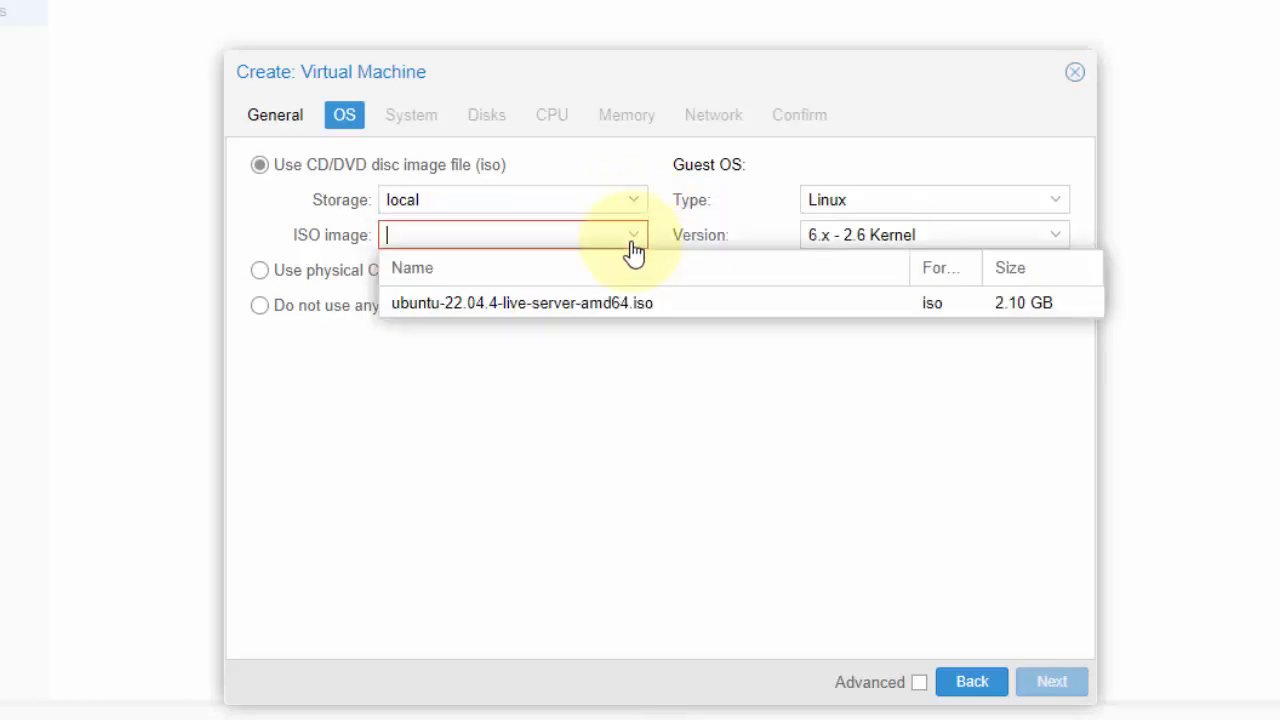
left_click(617, 310)
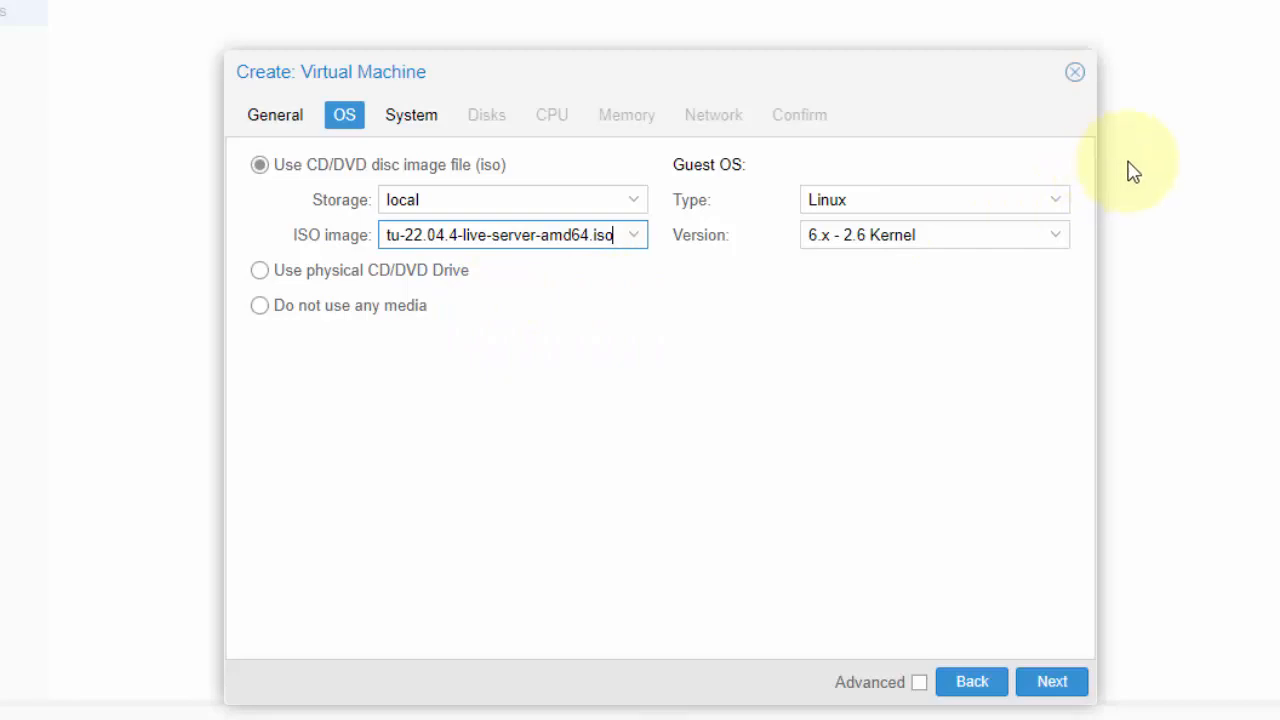
left_click(1052, 684)
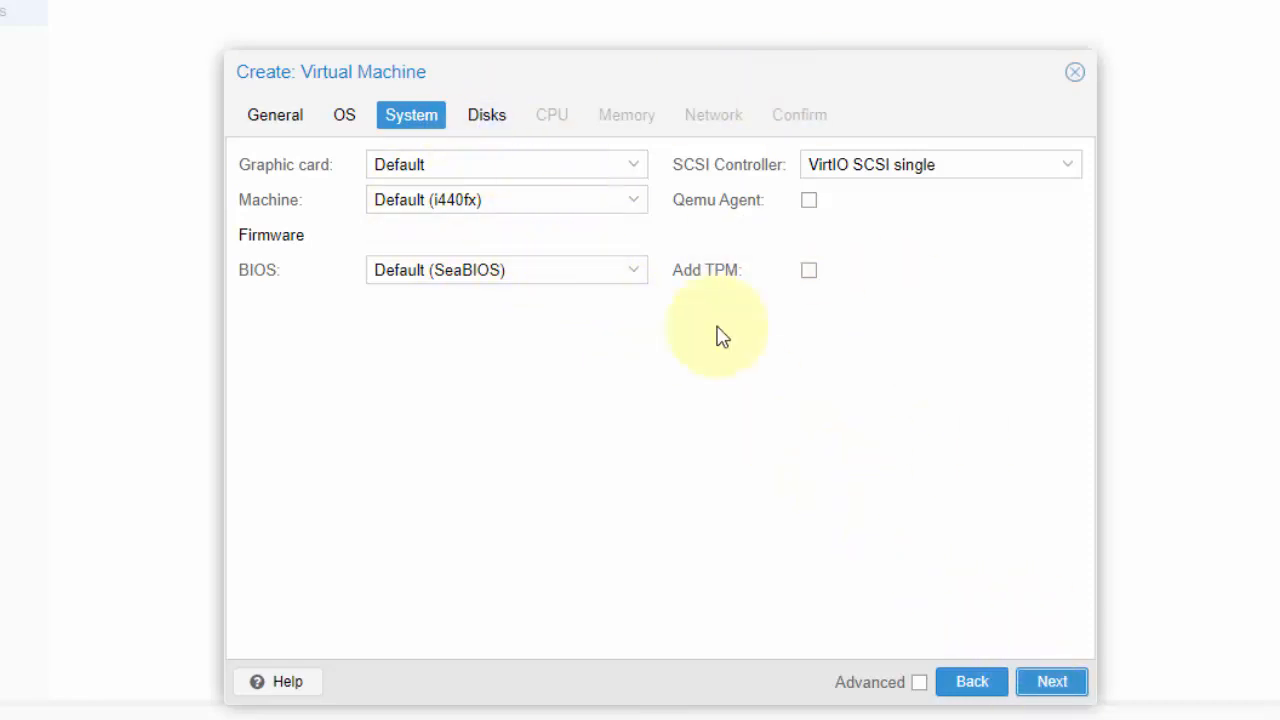
left_click(1066, 685)
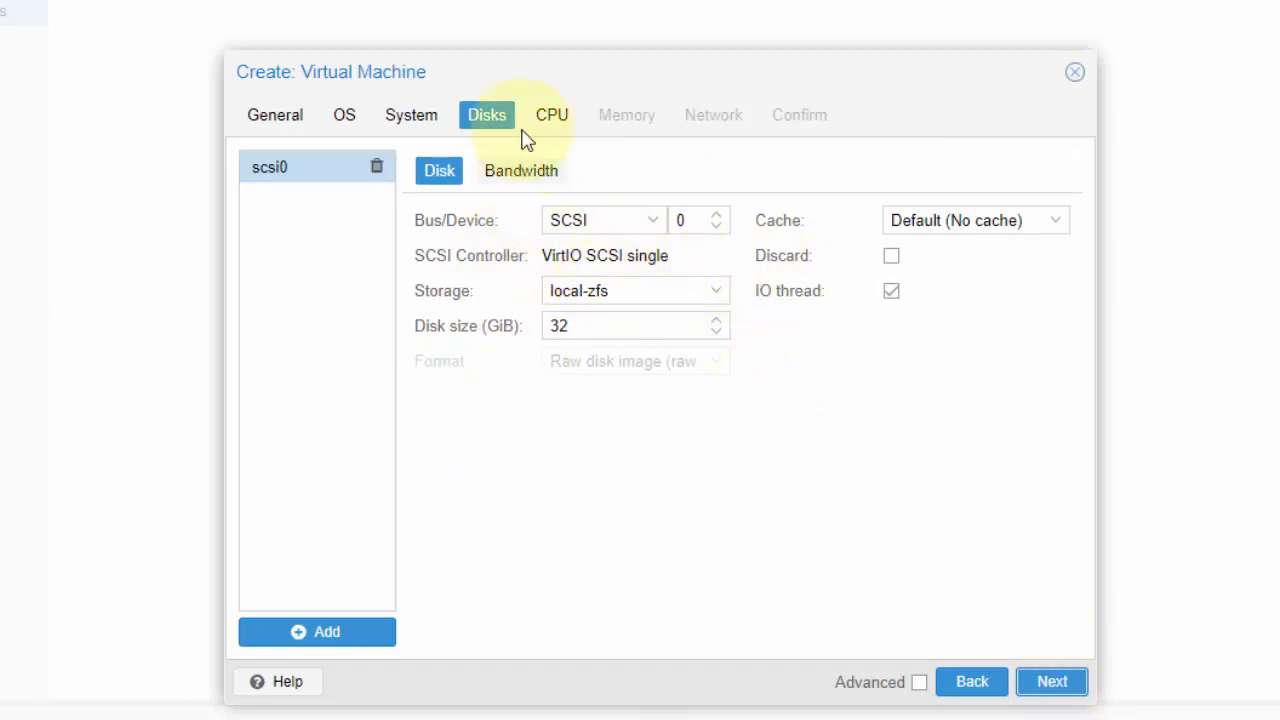
Accept the default 32 GiB SCSI disk on local-zfs and proceed to the virtual machine's CPU settings
left_click(1052, 686)
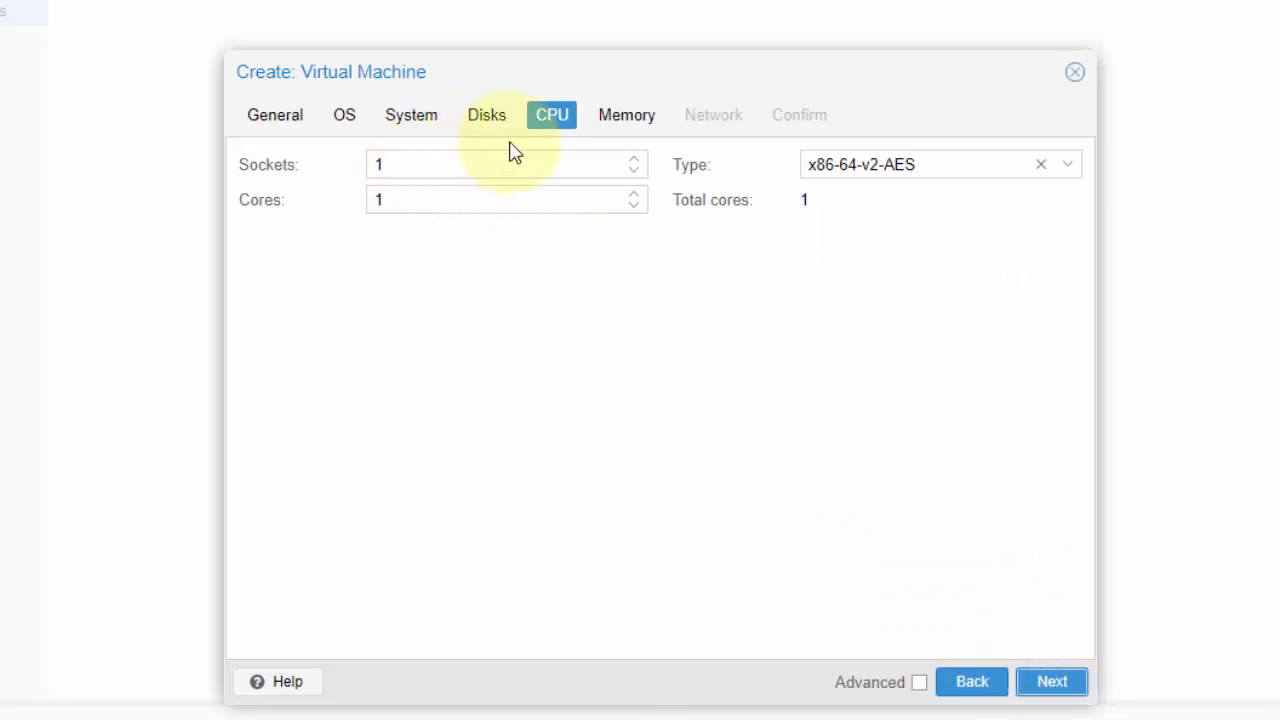
left_click(547, 167)
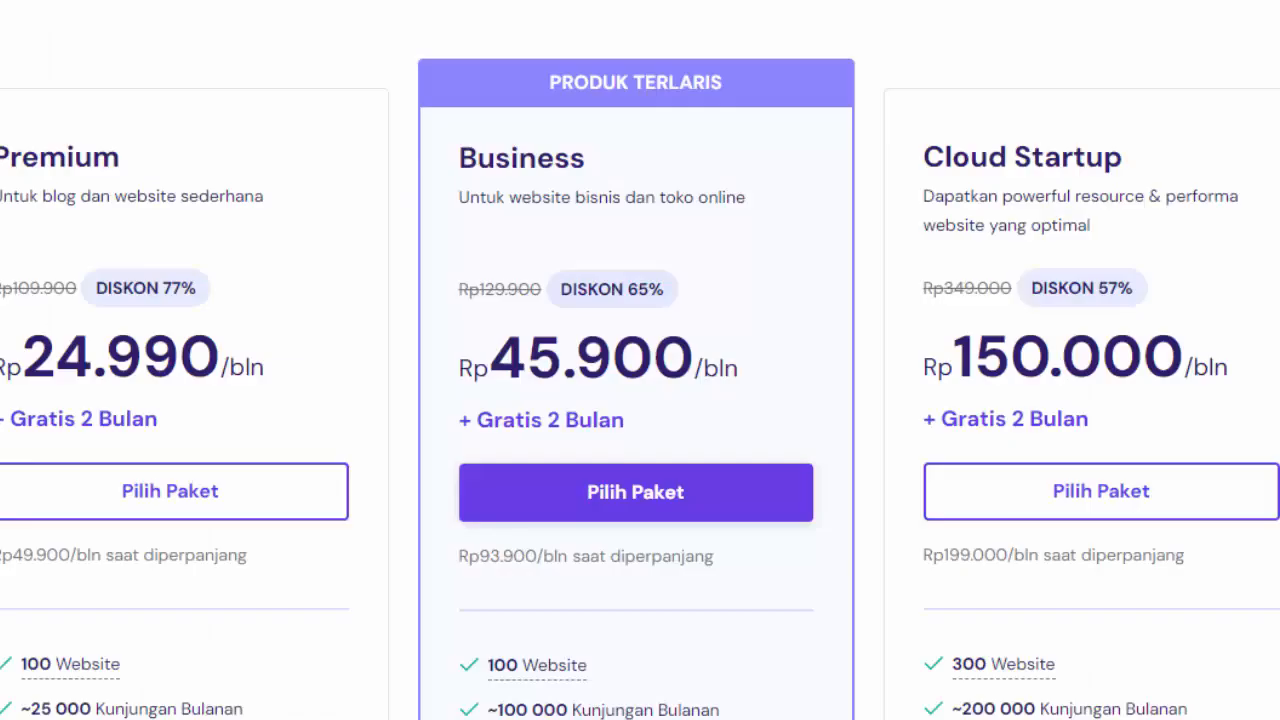
Switch to the Hostinger pricing page and examine the Business plan's storage and free domain terms
scroll(744, 567, "down", 3)
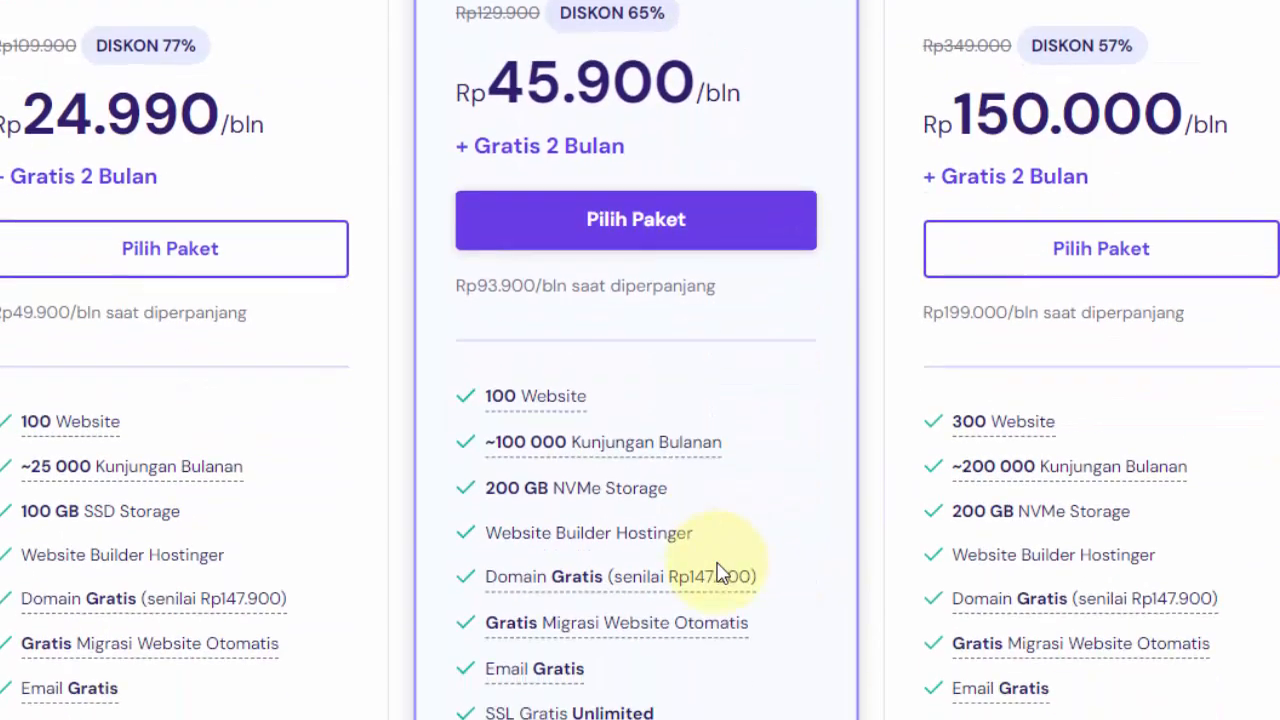
left_click_drag(521, 368, 488, 377)
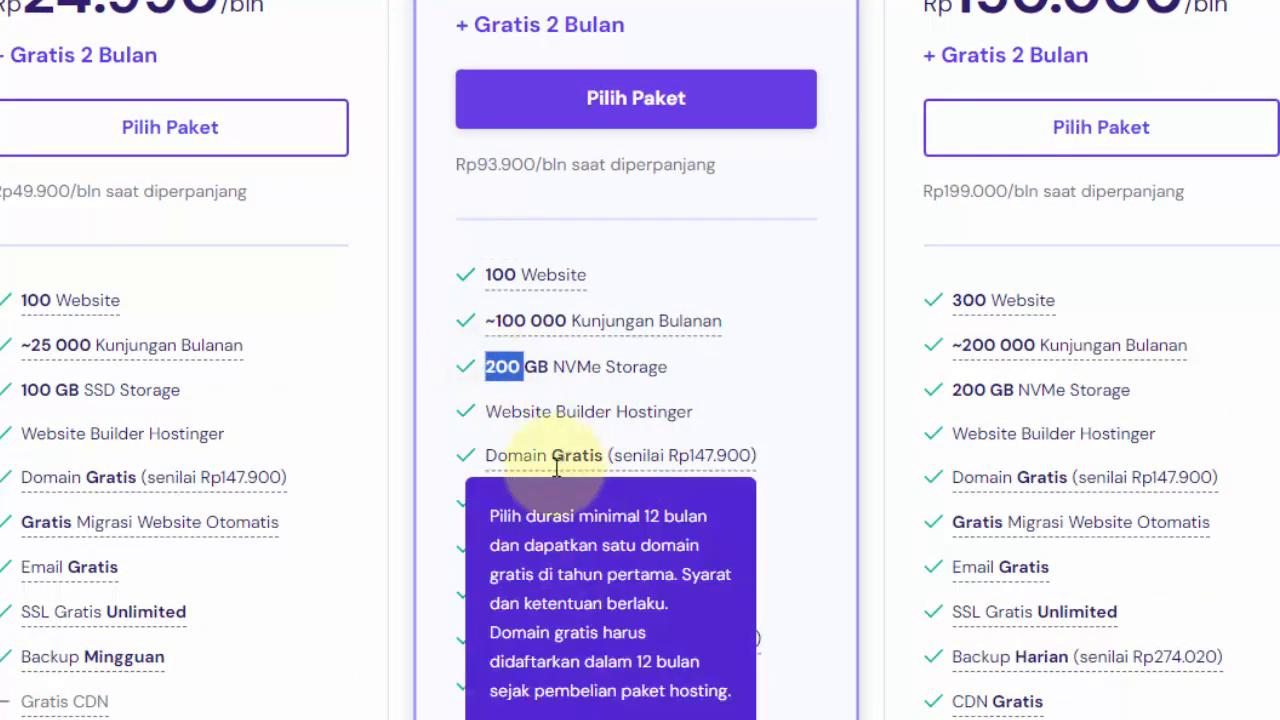
mouse_move(543, 497)
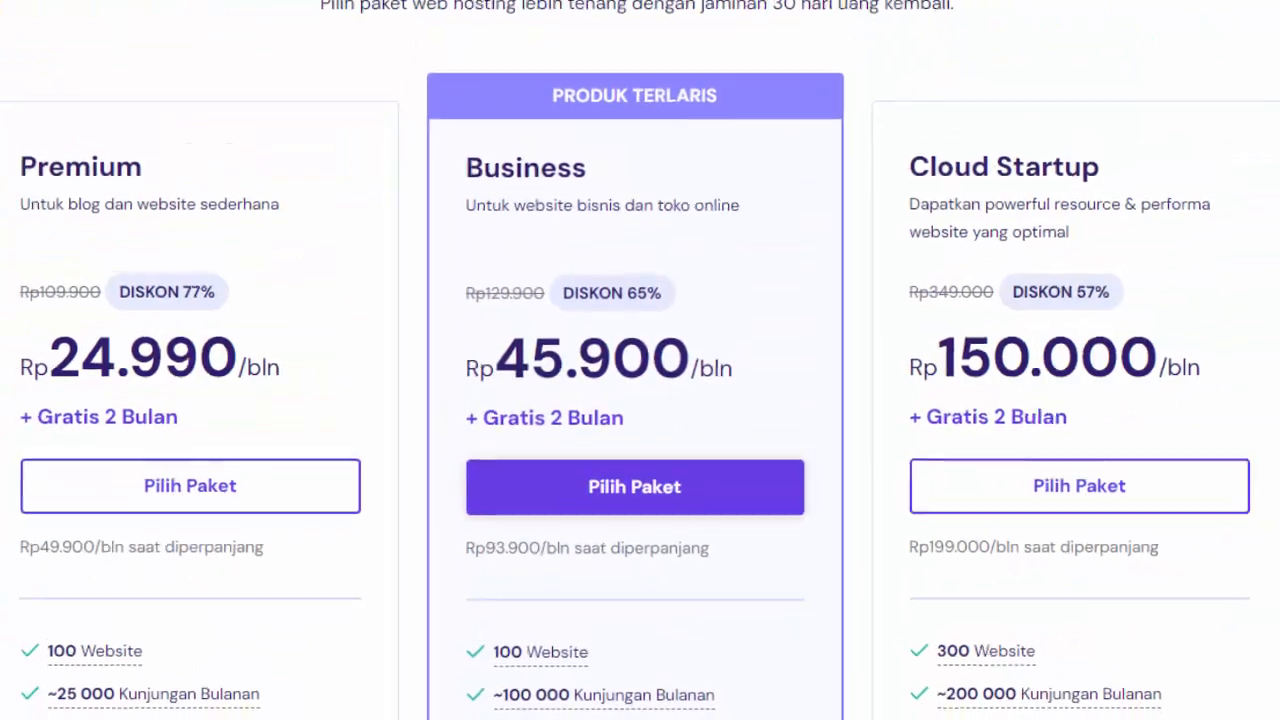
left_click(135, 45)
left_click_drag(136, 52, 138, 50)
type("mura")
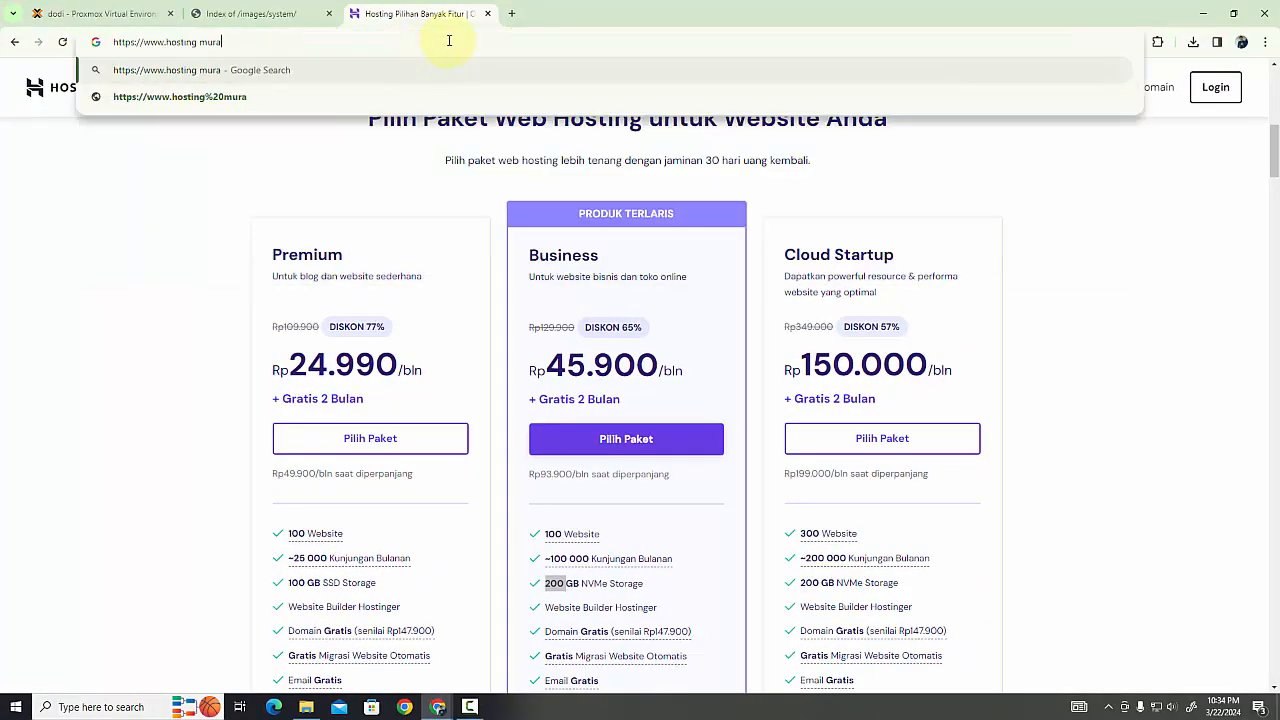
type("h")
key("Return")
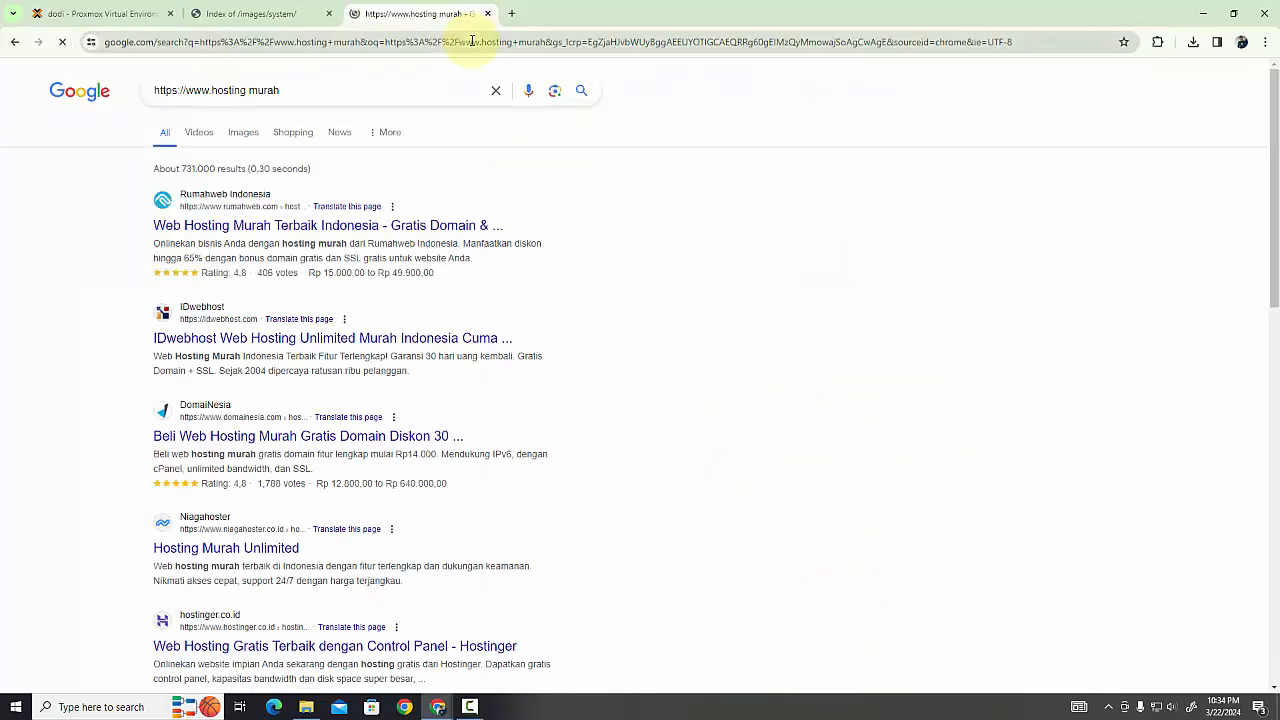
left_click(231, 218)
Examine the prices, disk space and included features of Rumahweb's Entry, Small, Medium and Large shared hosting plans
scroll(471, 309, "down", 8)
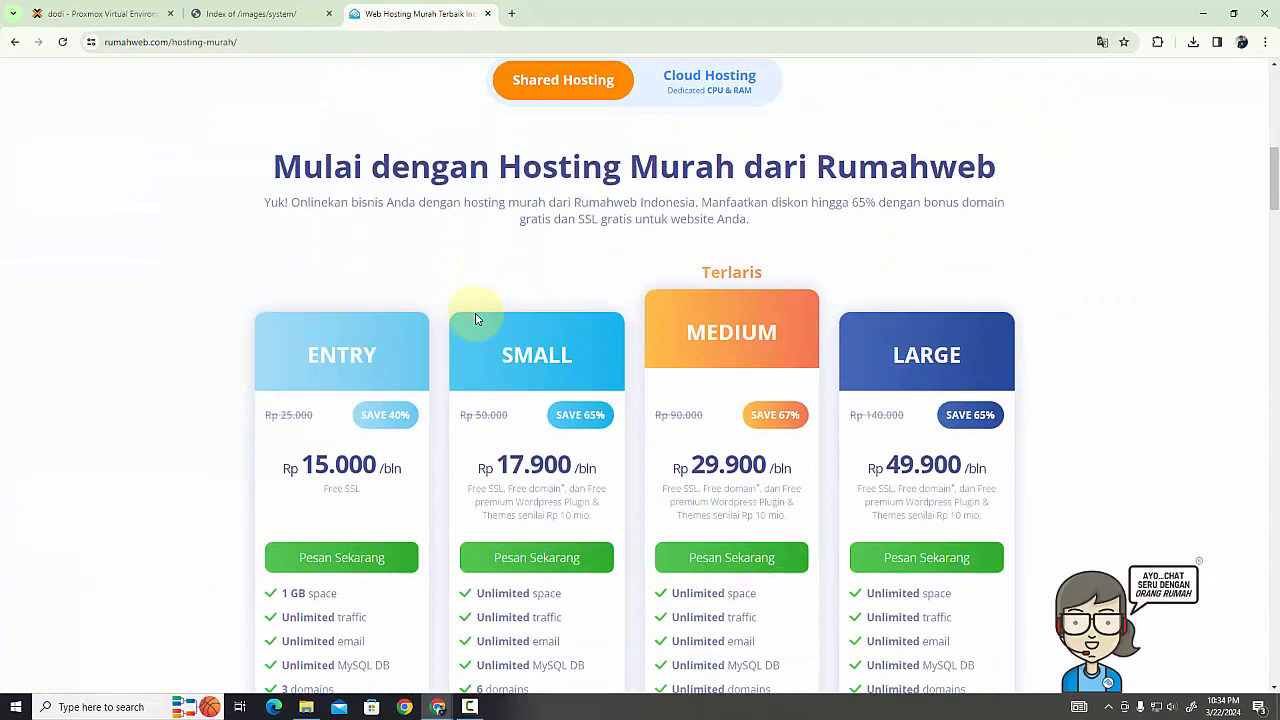
scroll(476, 319, "down", 2)
scroll(476, 319, "down", 1)
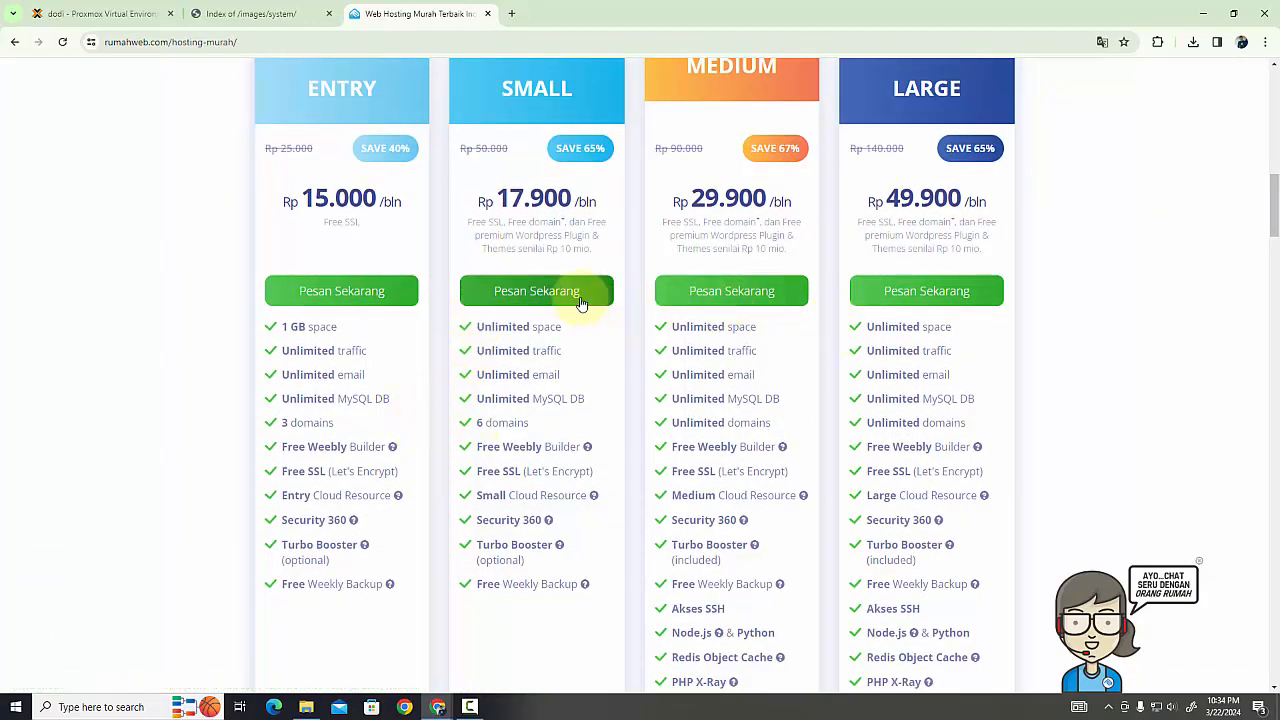
scroll(799, 447, "down", 3)
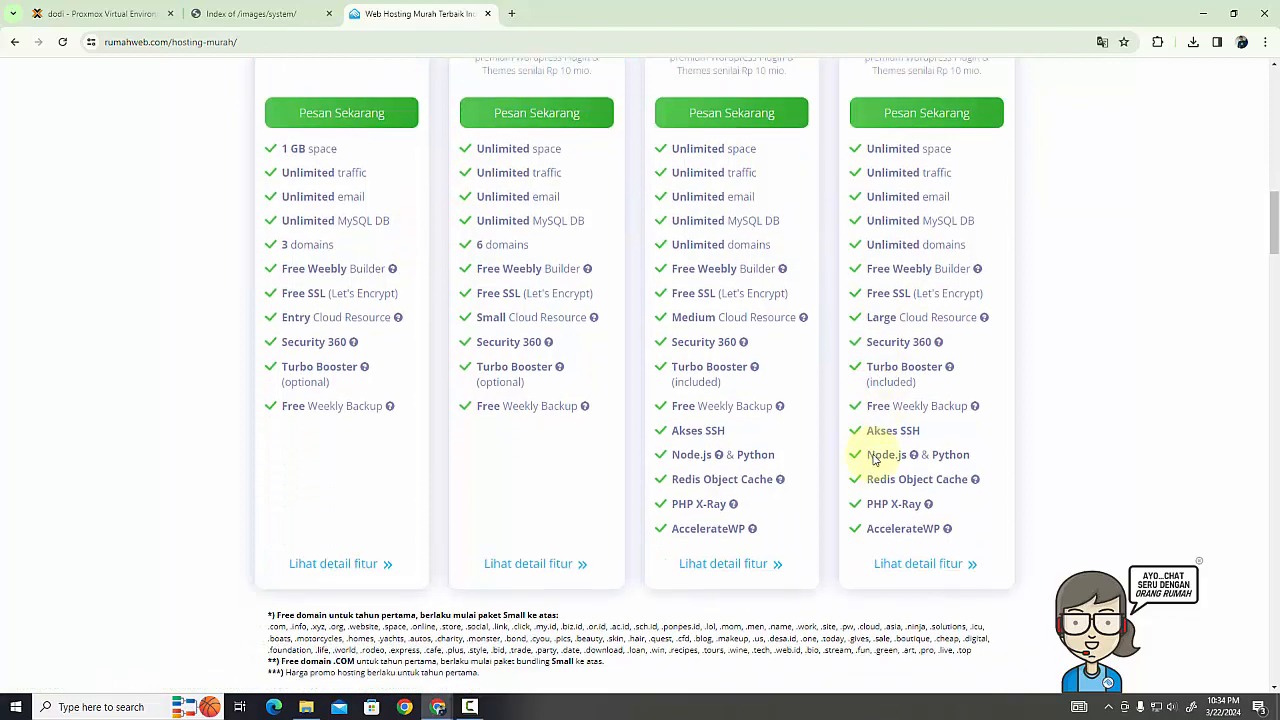
scroll(760, 430, "up", 1)
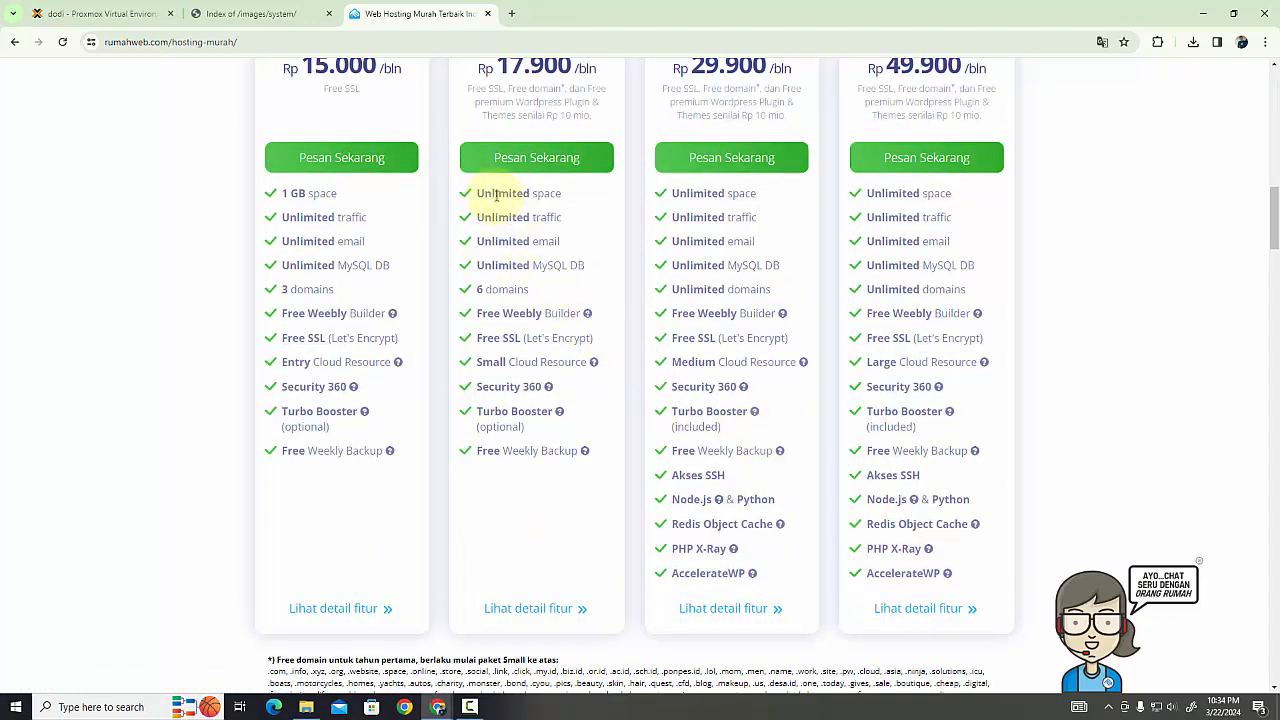
left_click_drag(496, 196, 528, 194)
left_click_drag(290, 194, 331, 197)
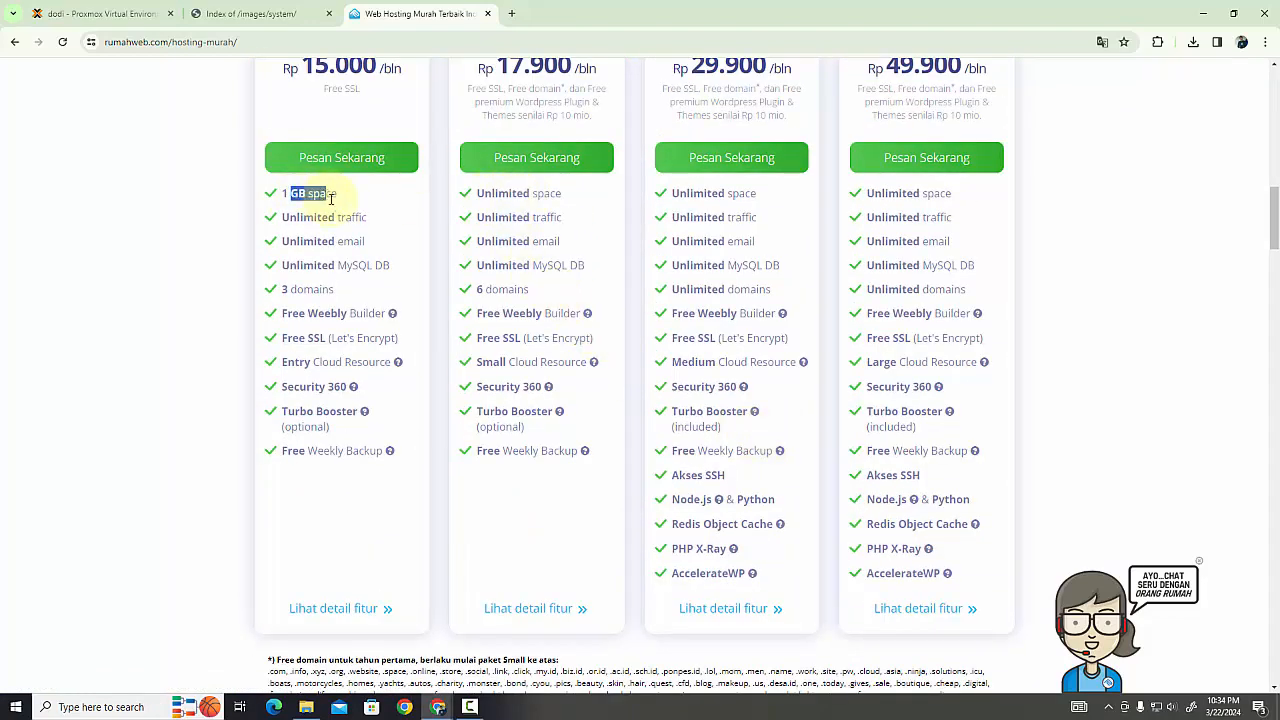
scroll(331, 197, "up", 1)
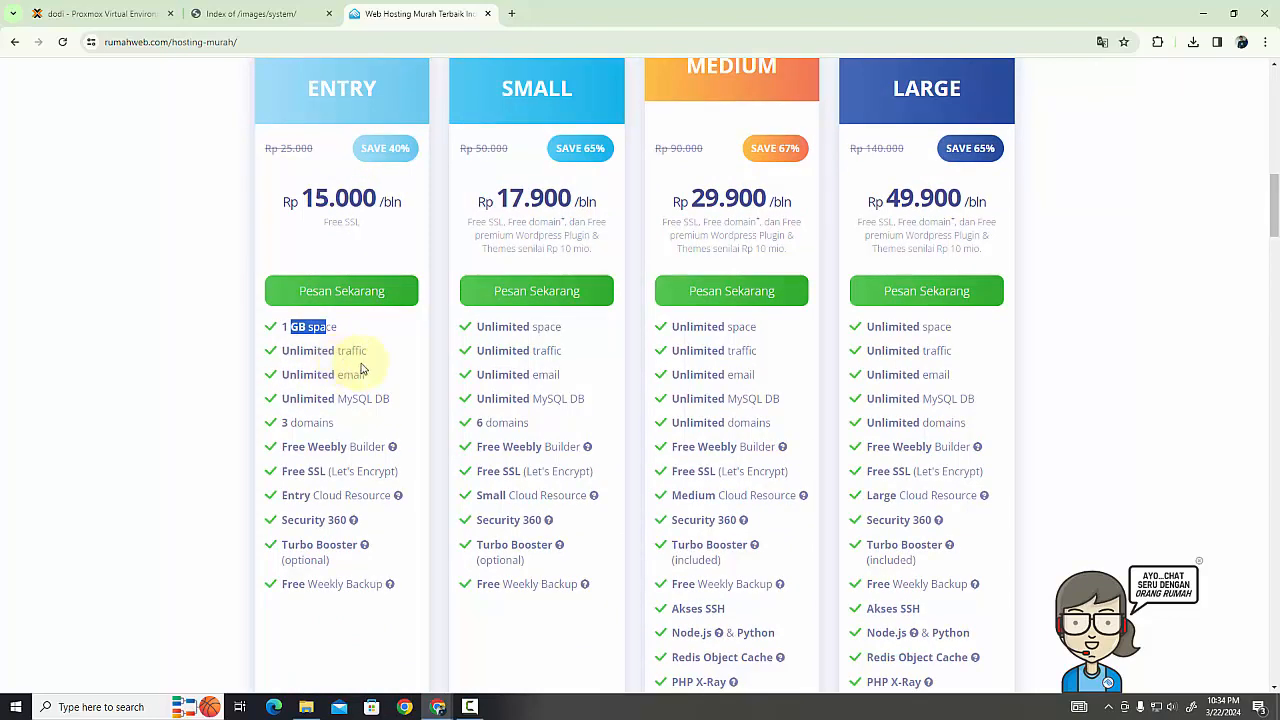
scroll(362, 370, "up", 1)
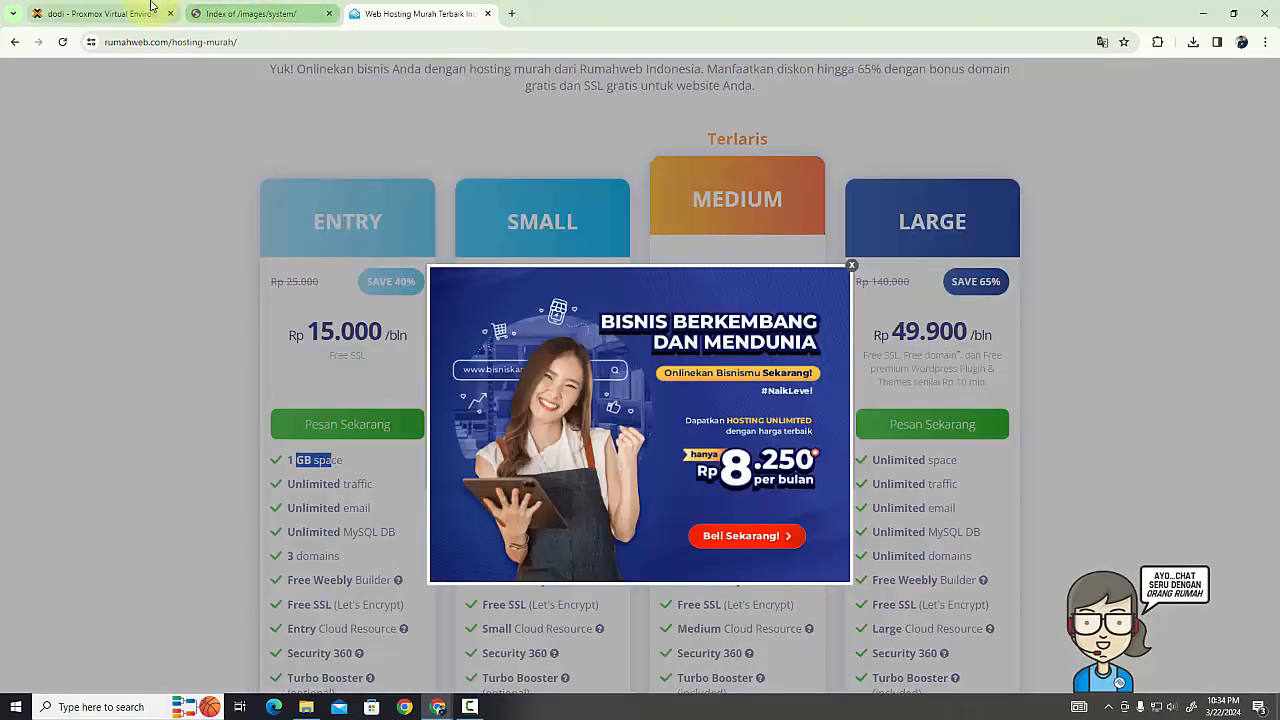
Return to Proxmox and review the new virtual machine's CPU socket, core and memory settings
left_click(140, 14)
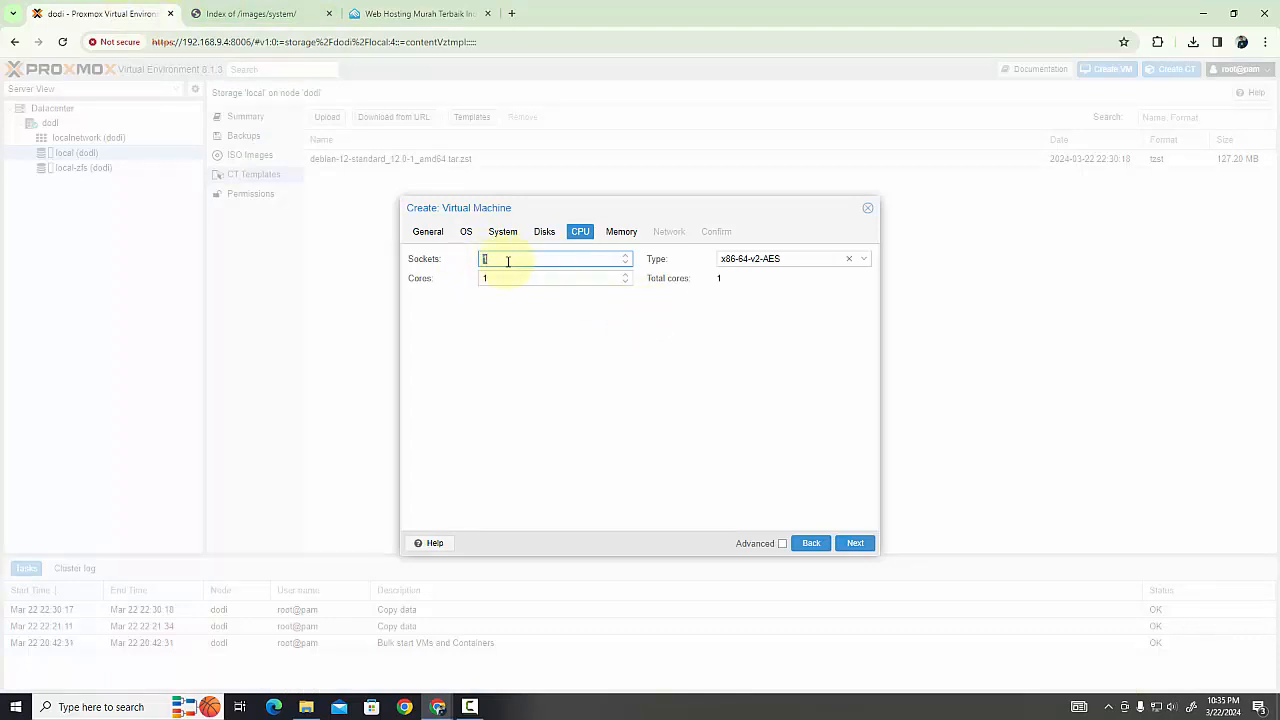
left_click(545, 279)
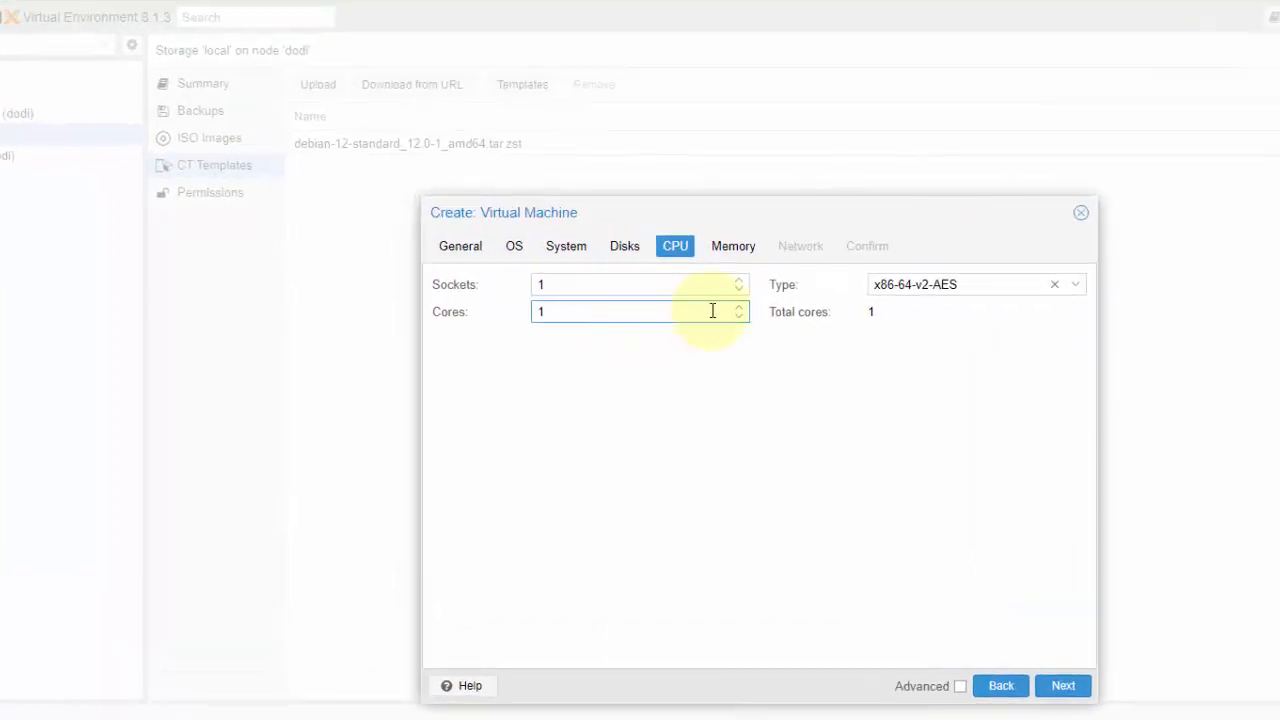
left_click(731, 255)
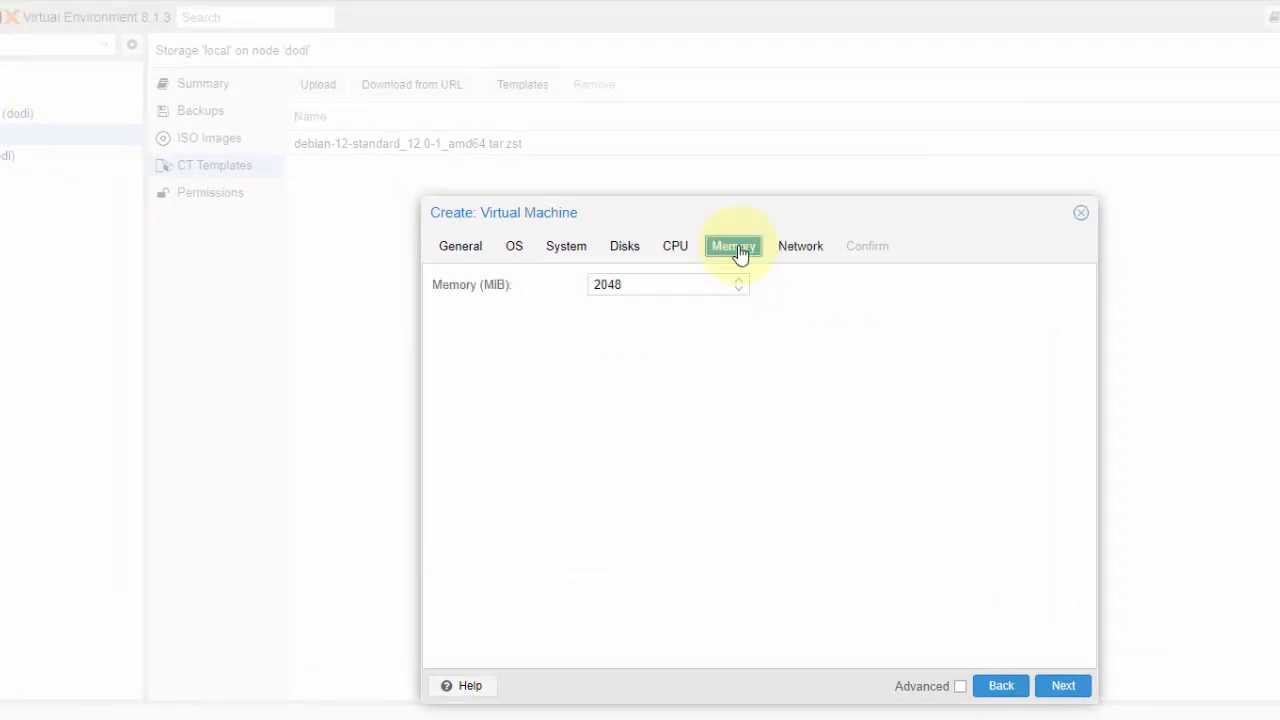
left_click_drag(650, 284, 531, 309)
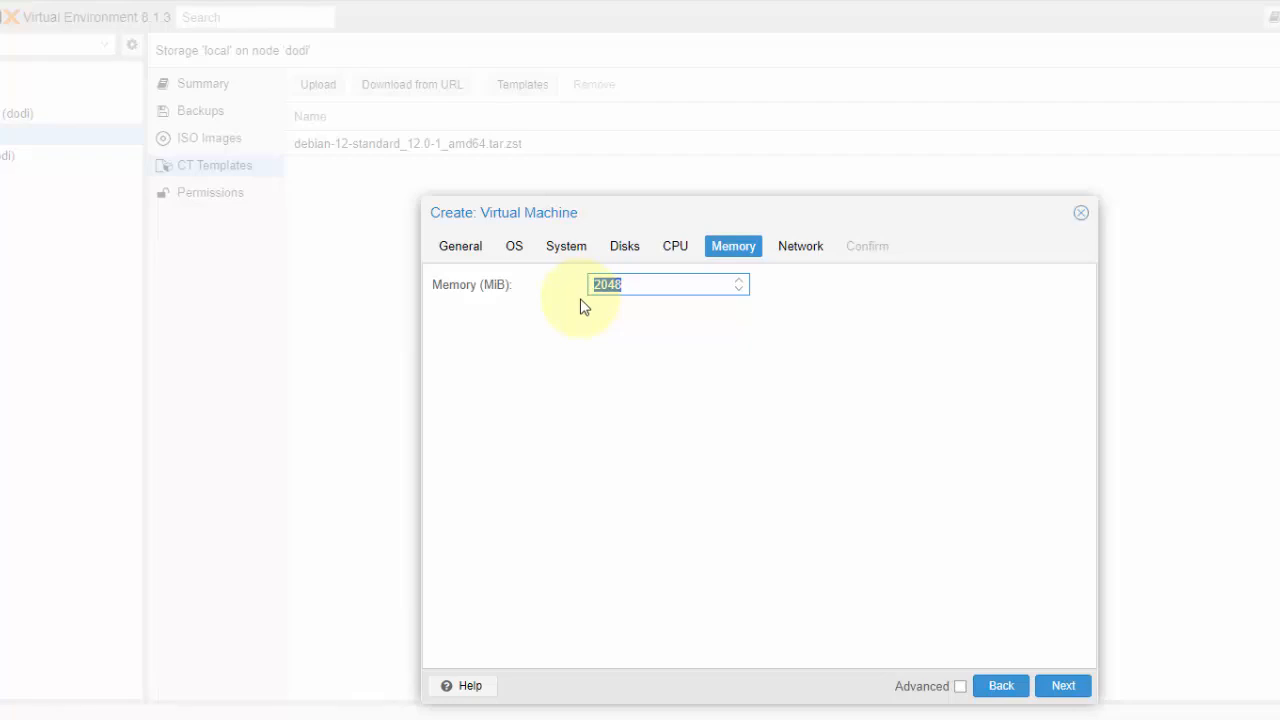
left_click(645, 288)
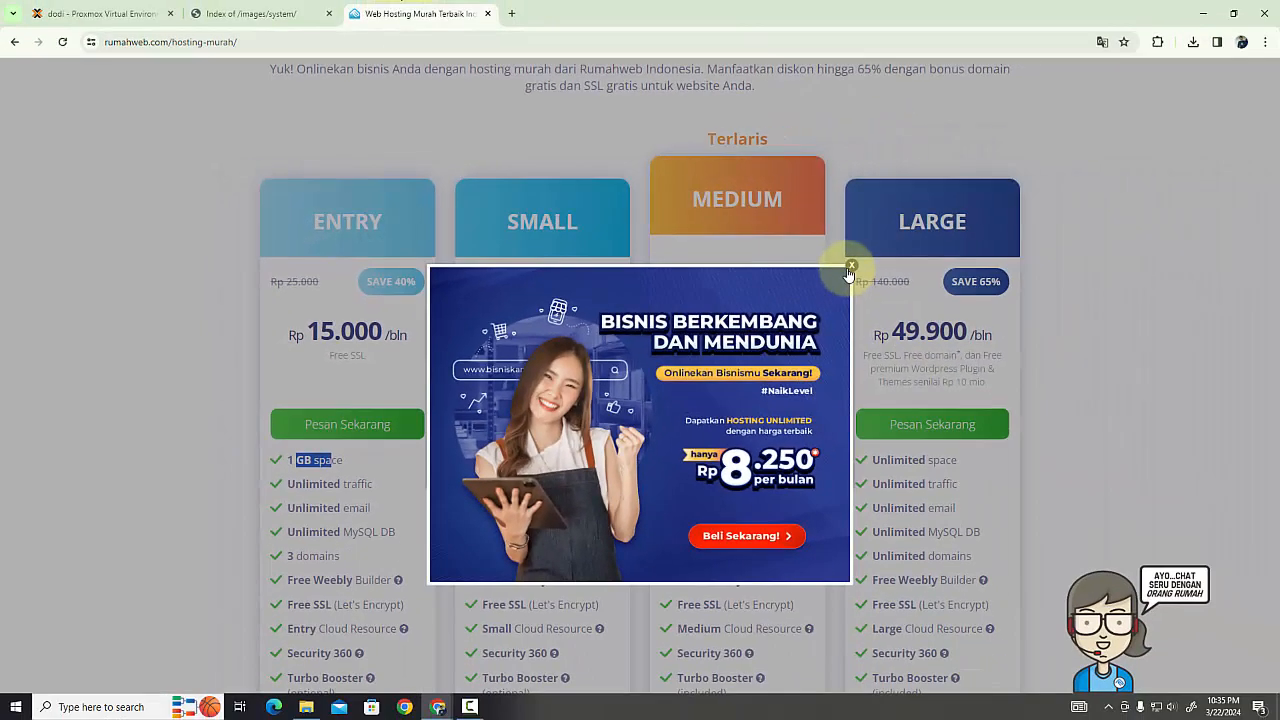
left_click(849, 267)
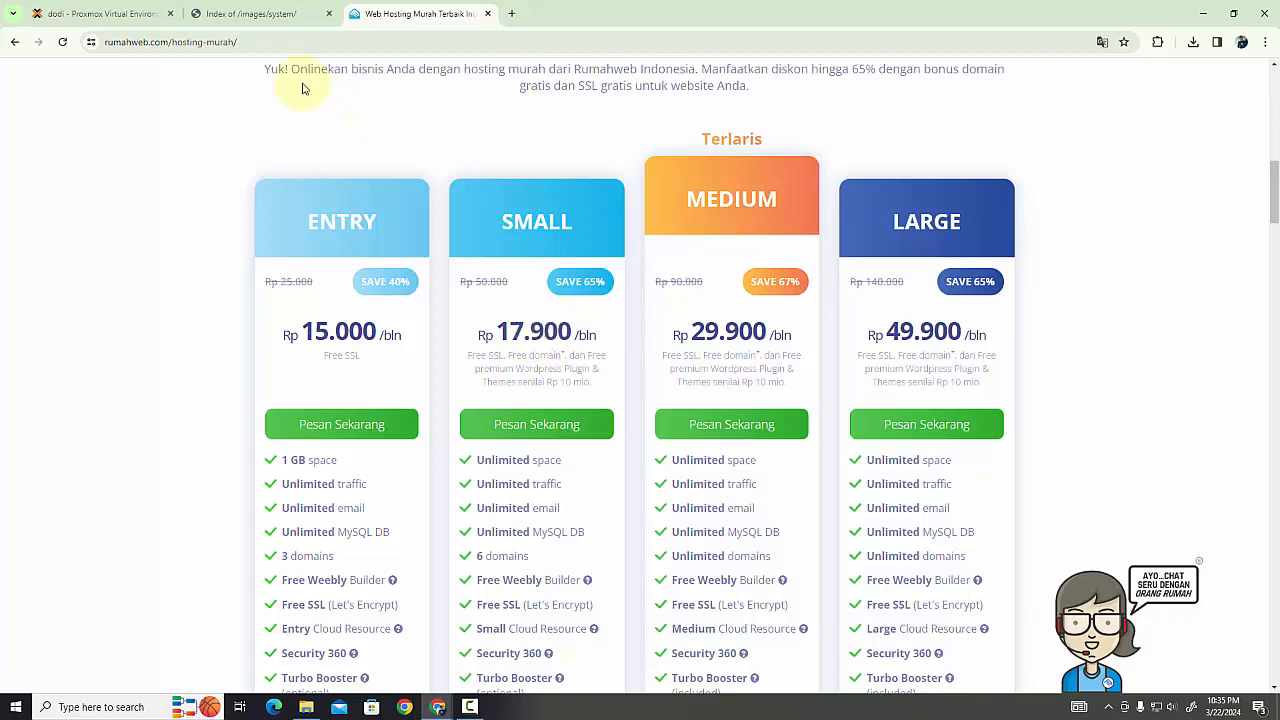
Return to the virtual machine wizard, recheck the disk settings, and accept 1 socket, 1 core and 2048 MiB of memory
left_click(112, 14)
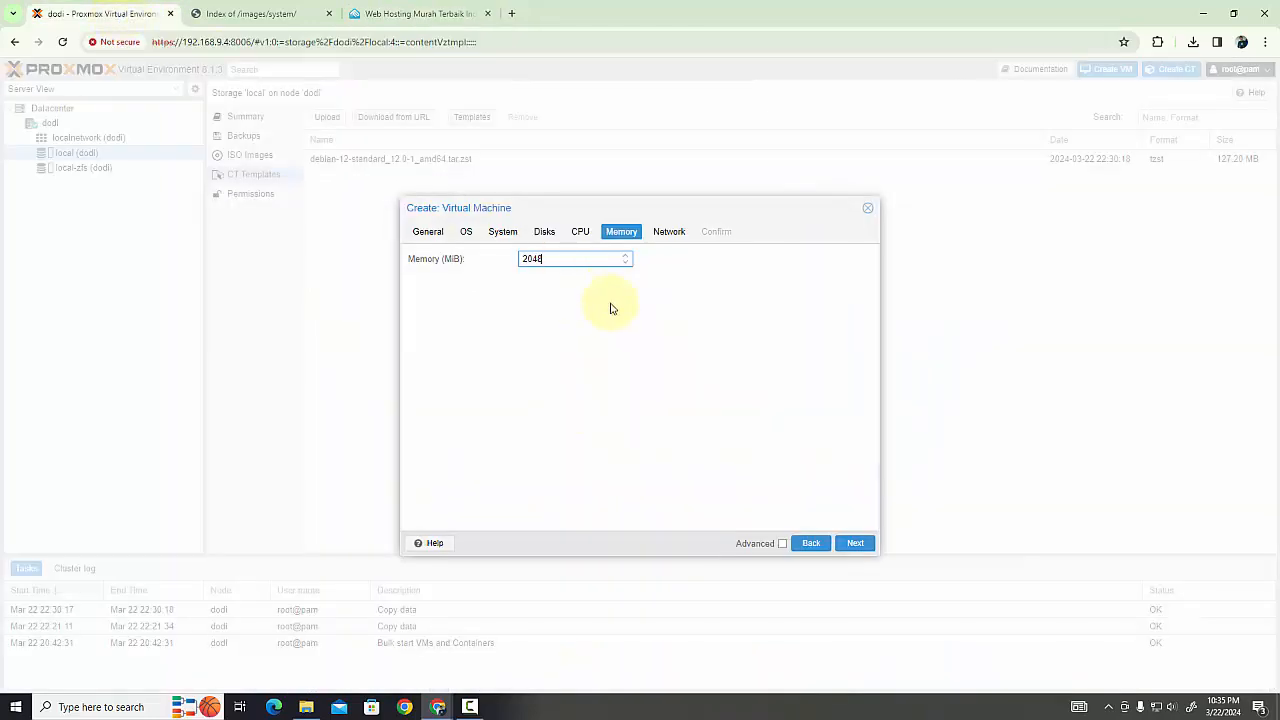
left_click(545, 233)
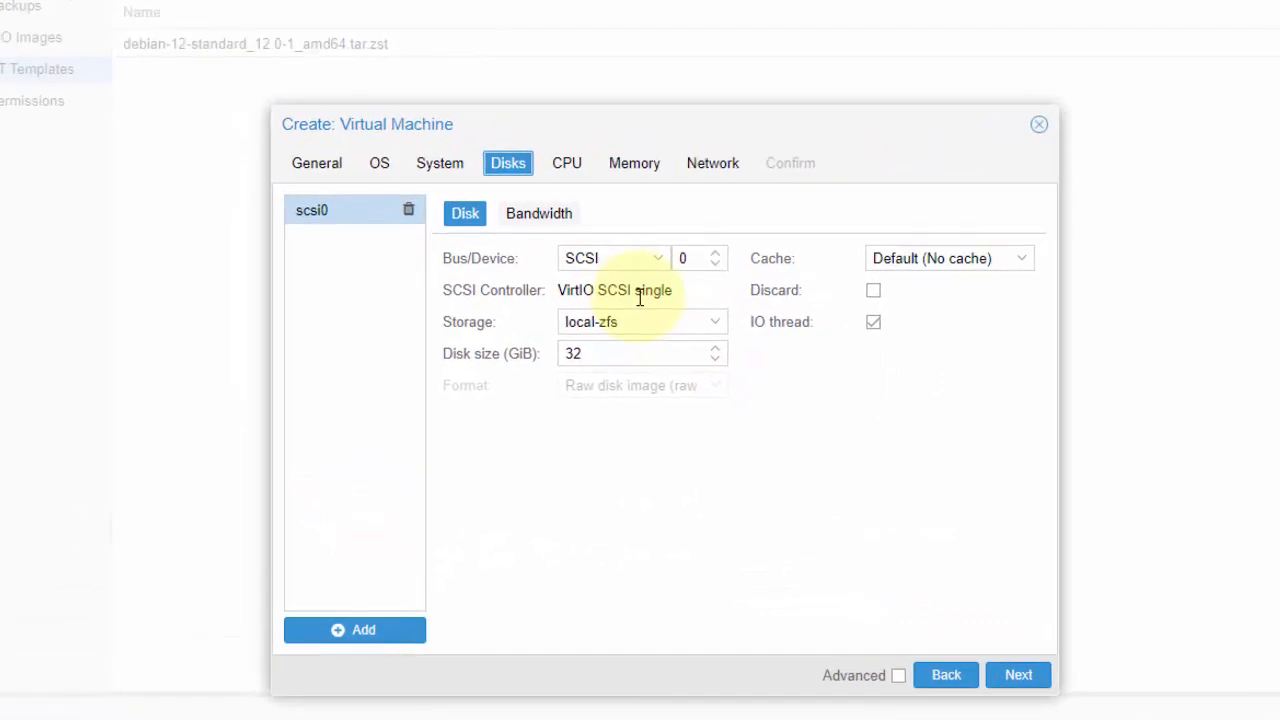
left_click(567, 165)
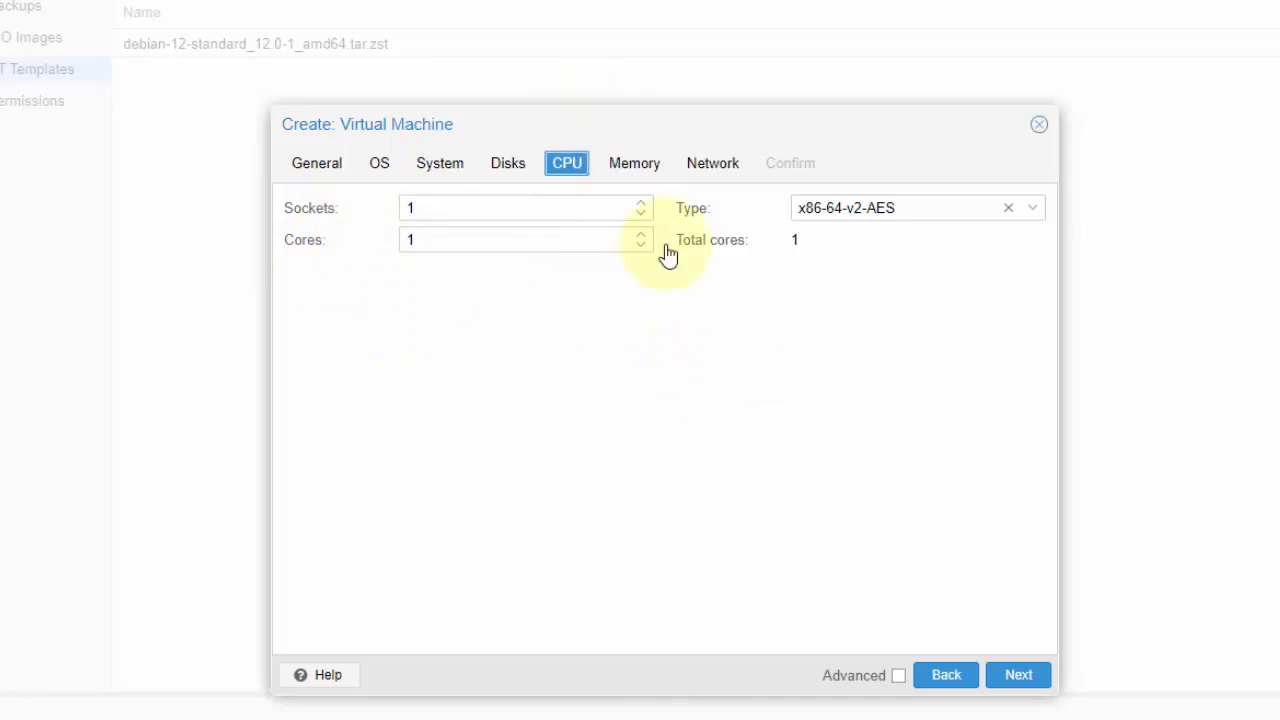
left_click(1018, 675)
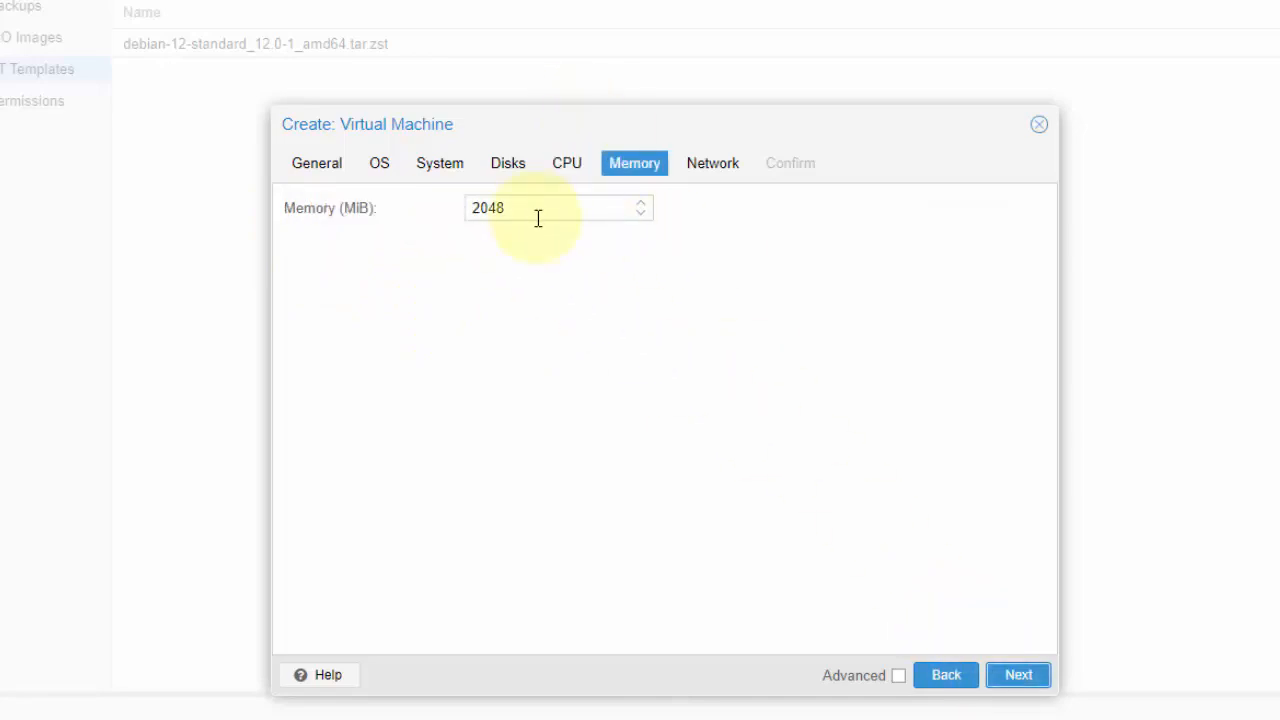
left_click(1019, 676)
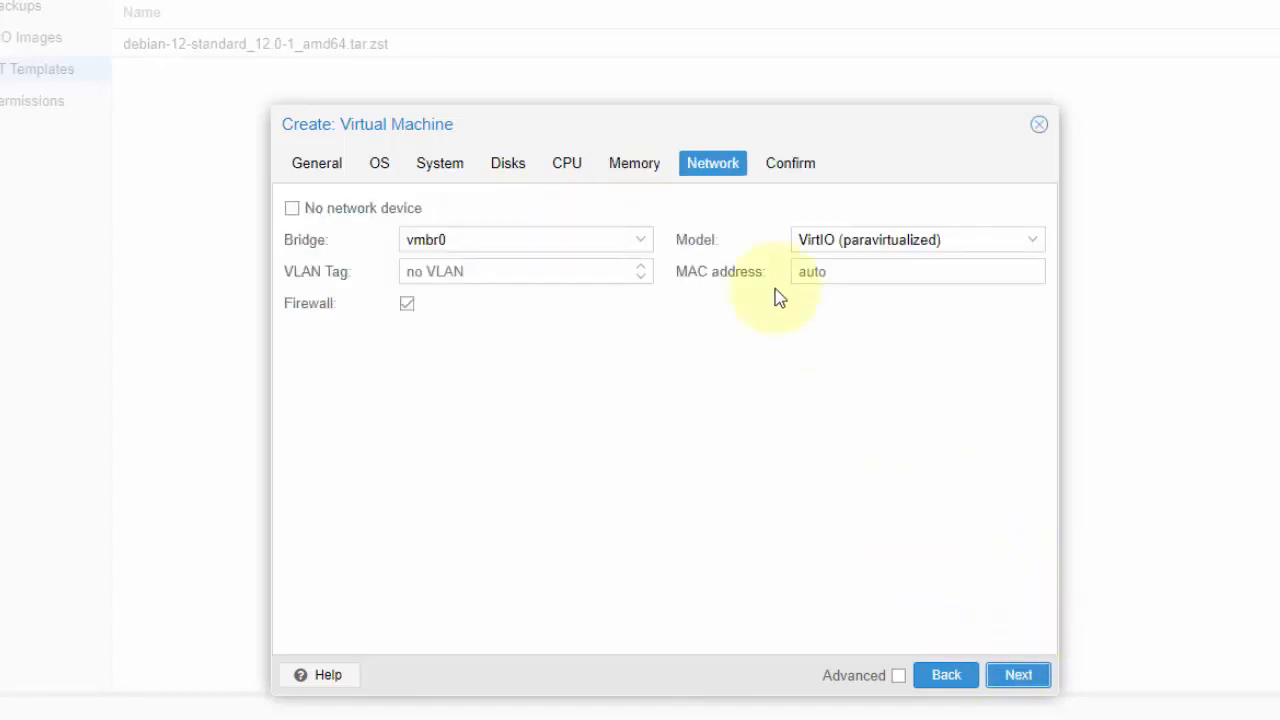
Keep the network device on bridge vmbr0 with no VLAN tag and finish creating the WEB-1 virtual machine
left_click(571, 276)
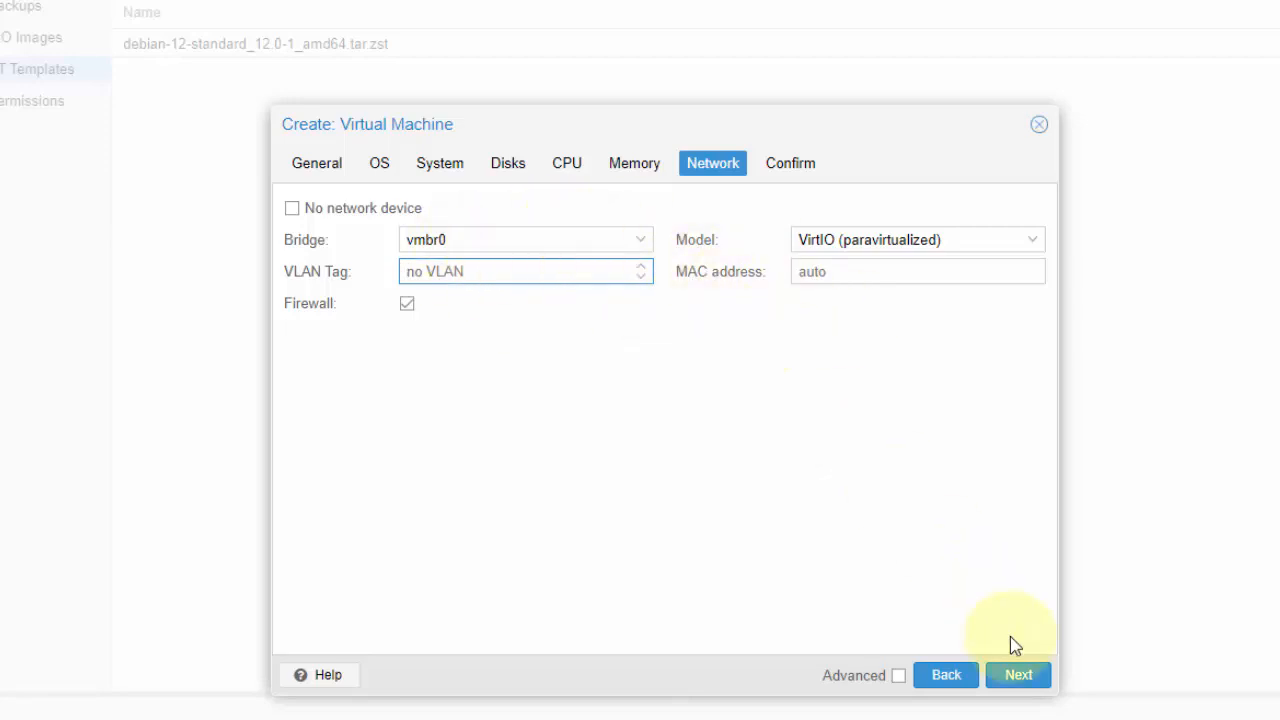
left_click(1016, 675)
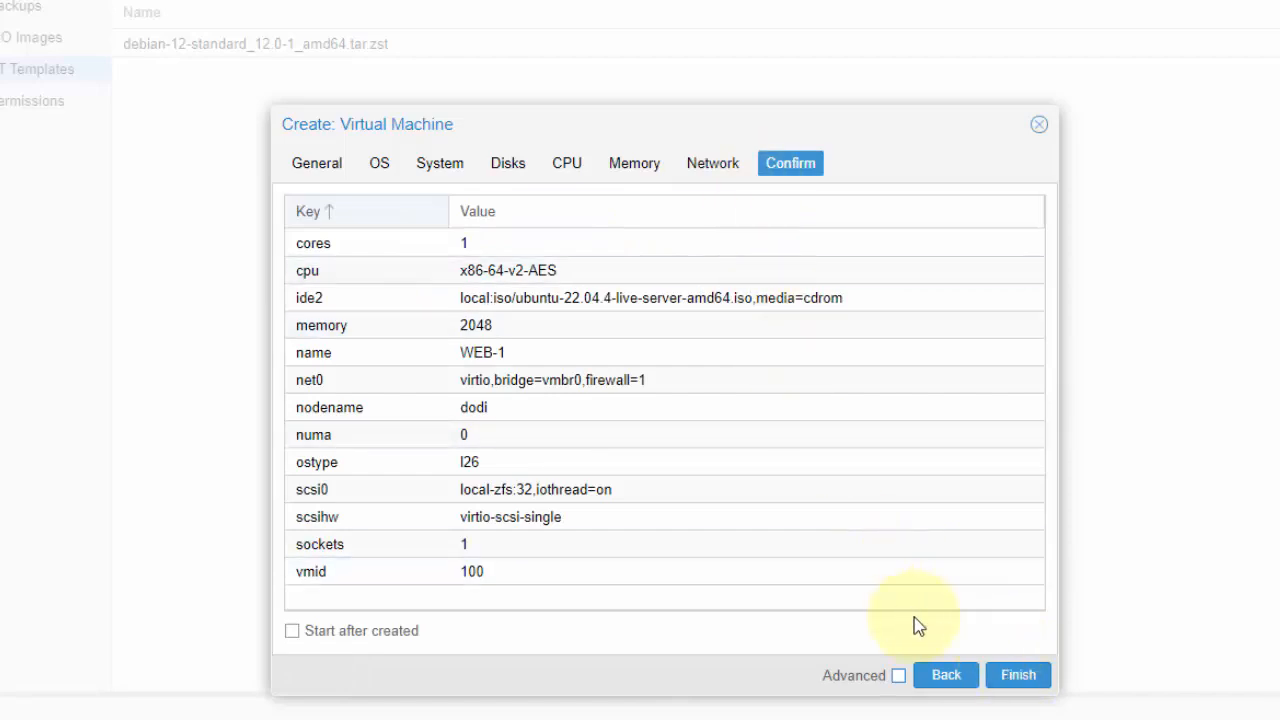
left_click(1018, 675)
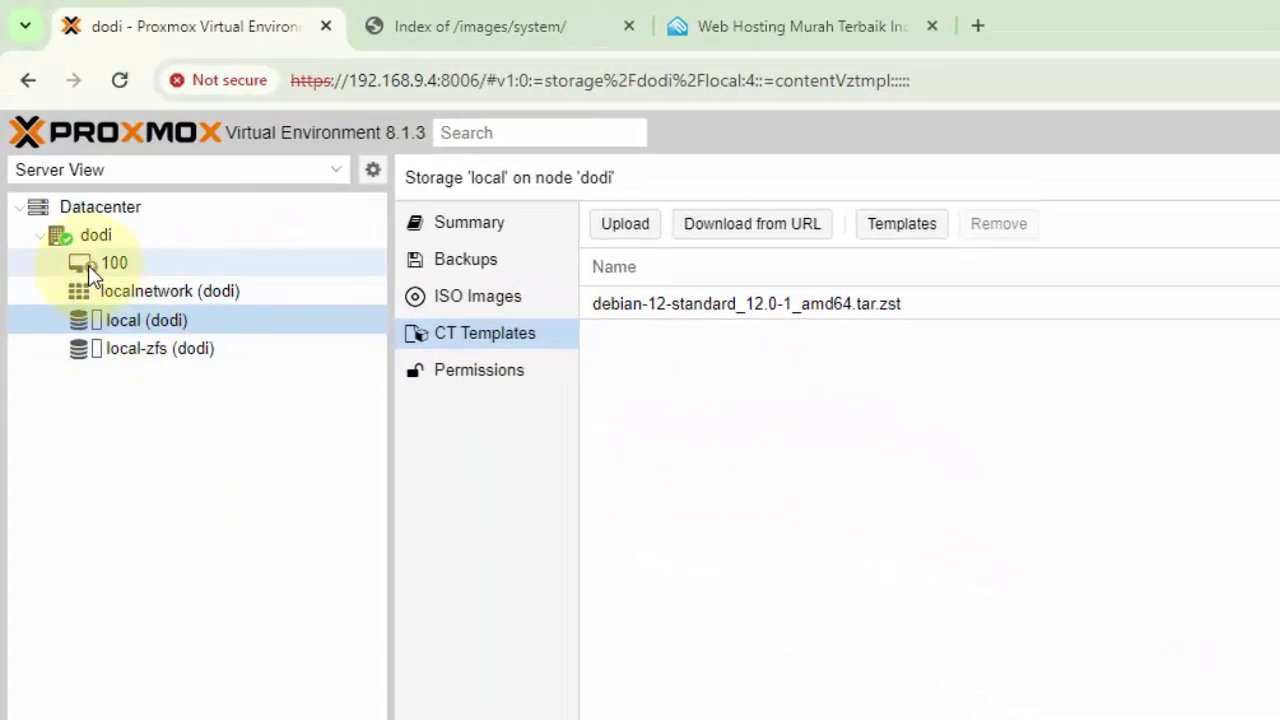
Open the summary of virtual machine 100 (WEB-1) and examine its status, resource figures and usage graphs
left_click(88, 265)
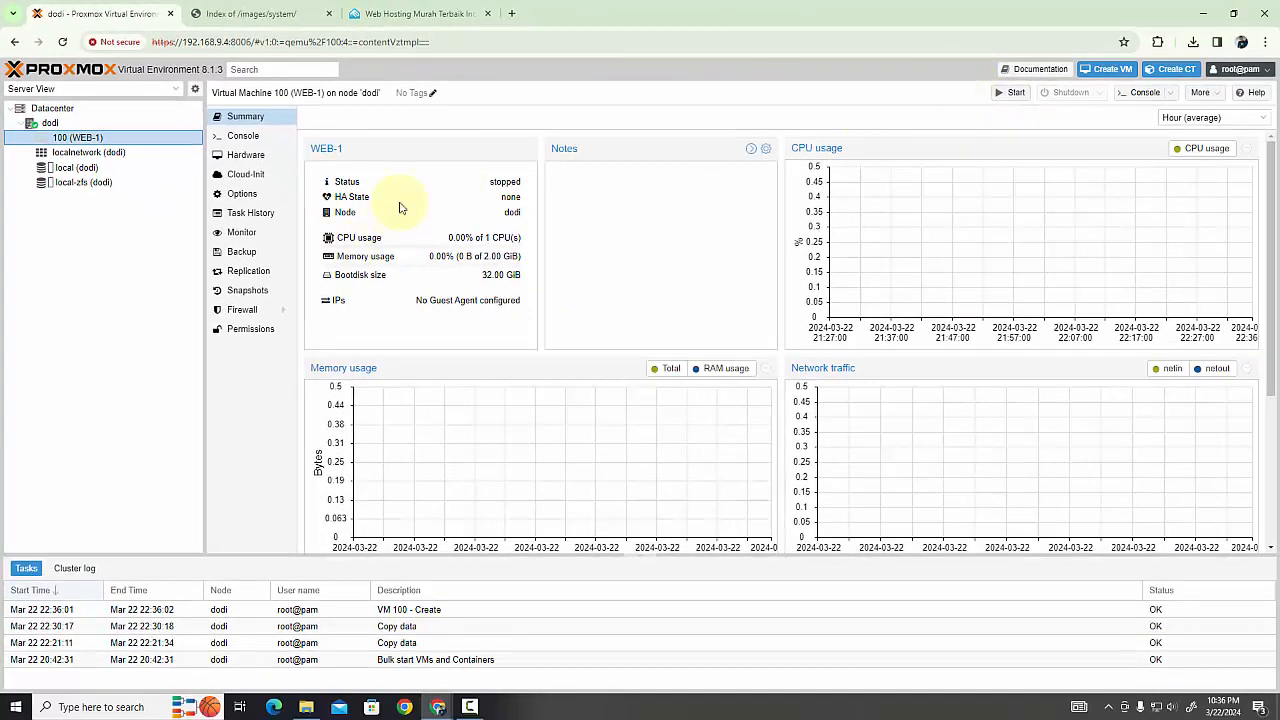
scroll(718, 378, "down", 5)
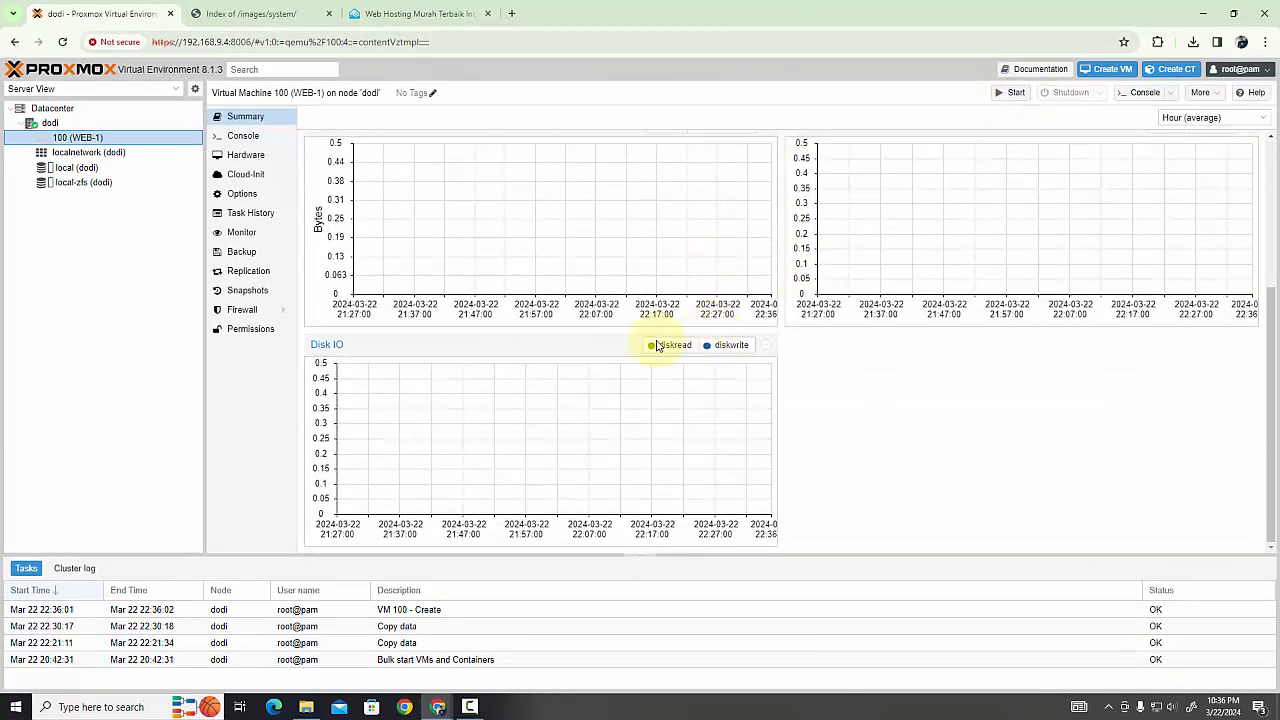
scroll(600, 400, "up", 5)
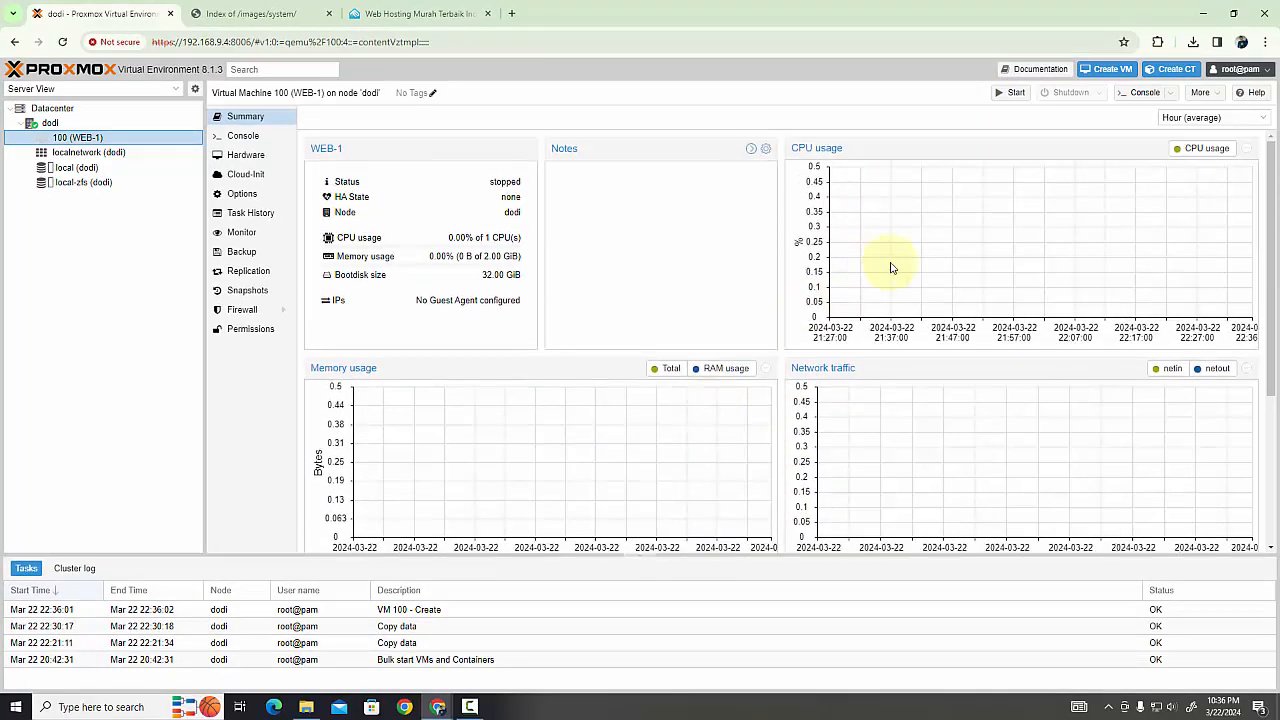
scroll(870, 400, "down", 1)
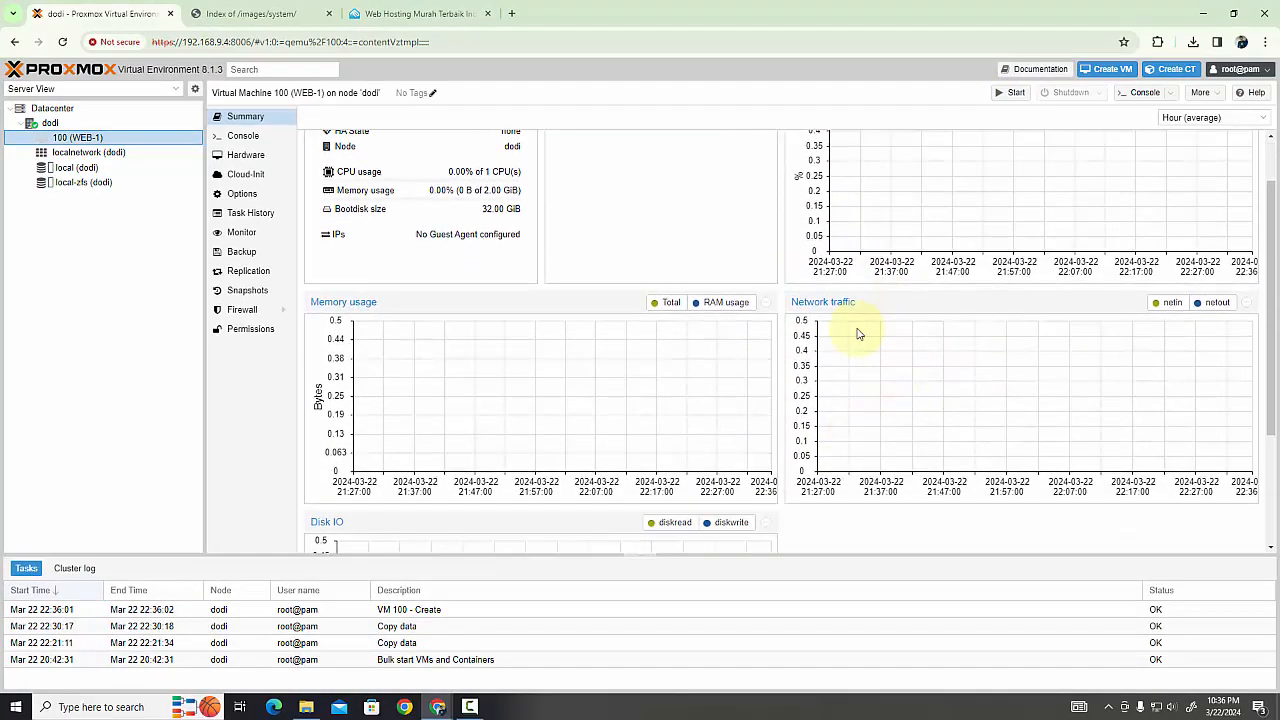
scroll(860, 332, "up", 1)
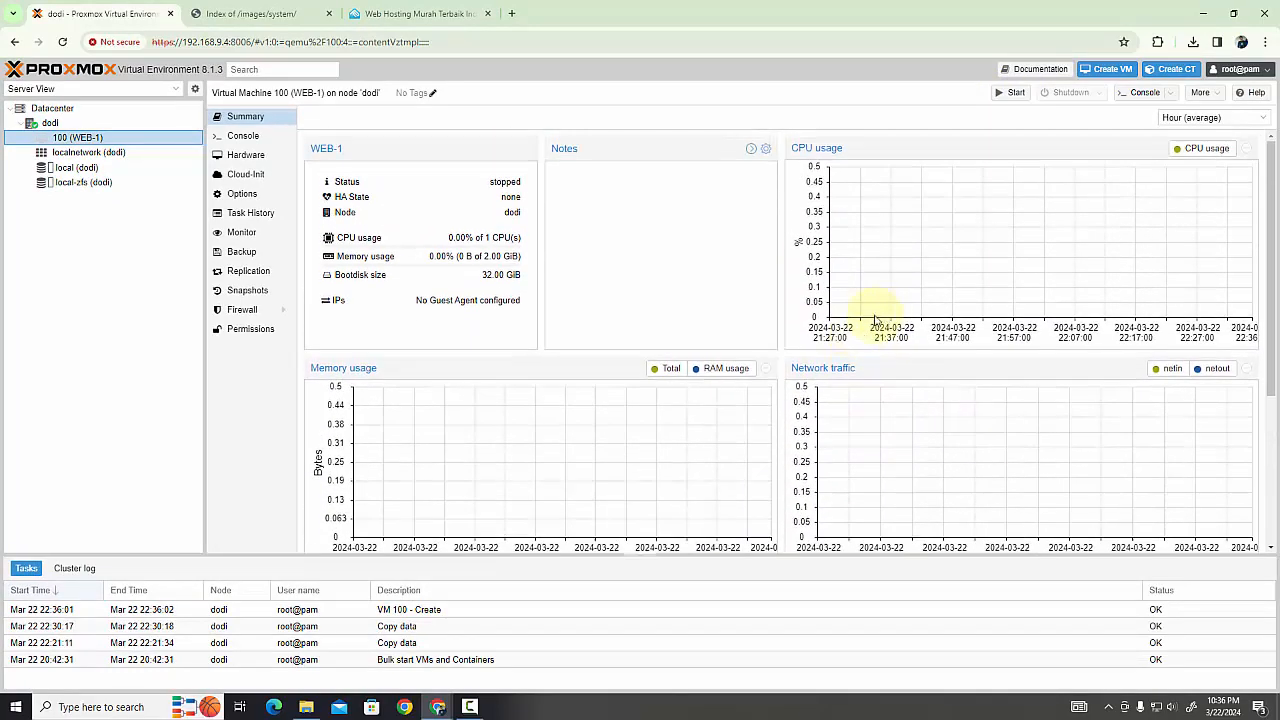
Try to start the WEB-1 virtual machine and check its status and memory usage in the summary
left_click(1008, 97)
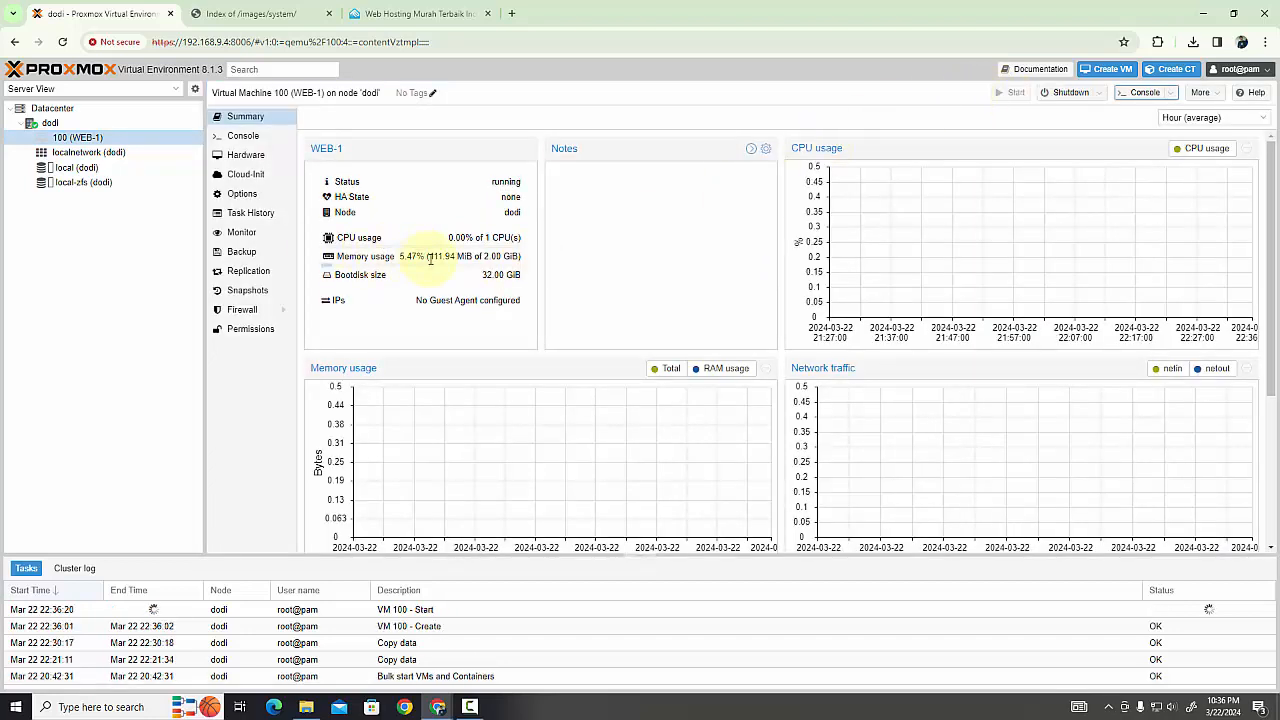
triple_click(401, 256)
left_click(431, 266)
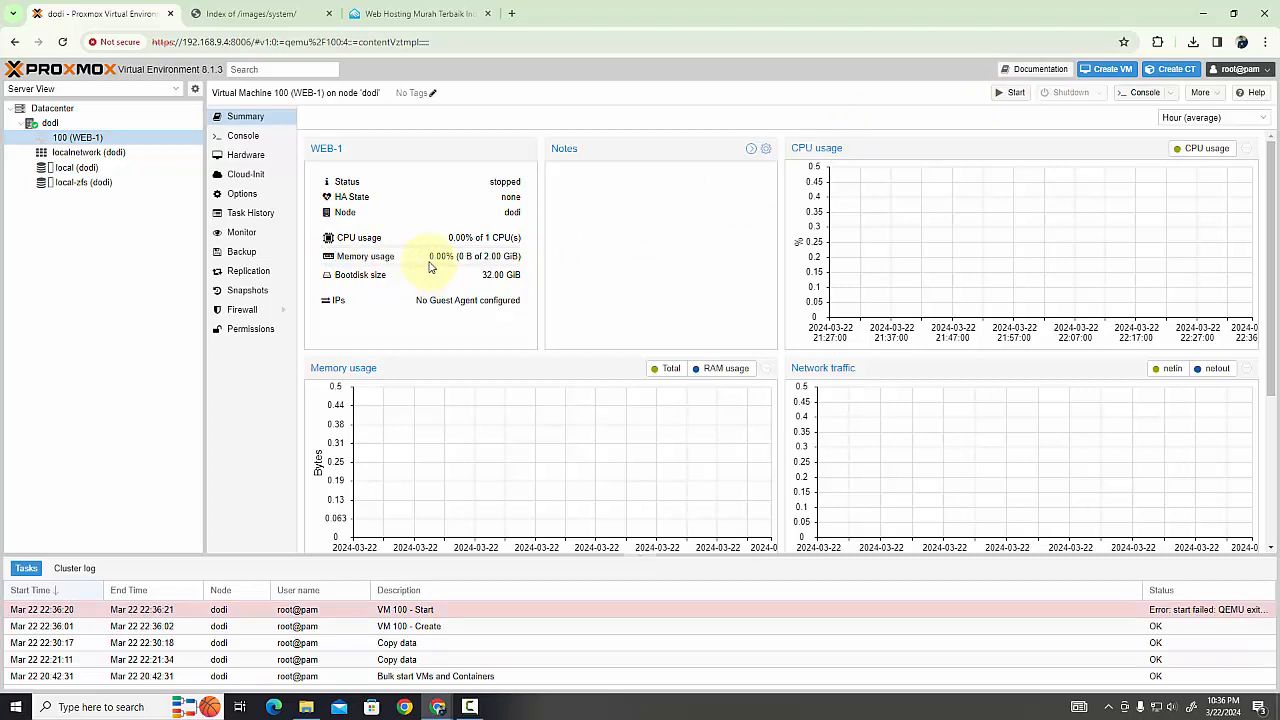
left_click(139, 271)
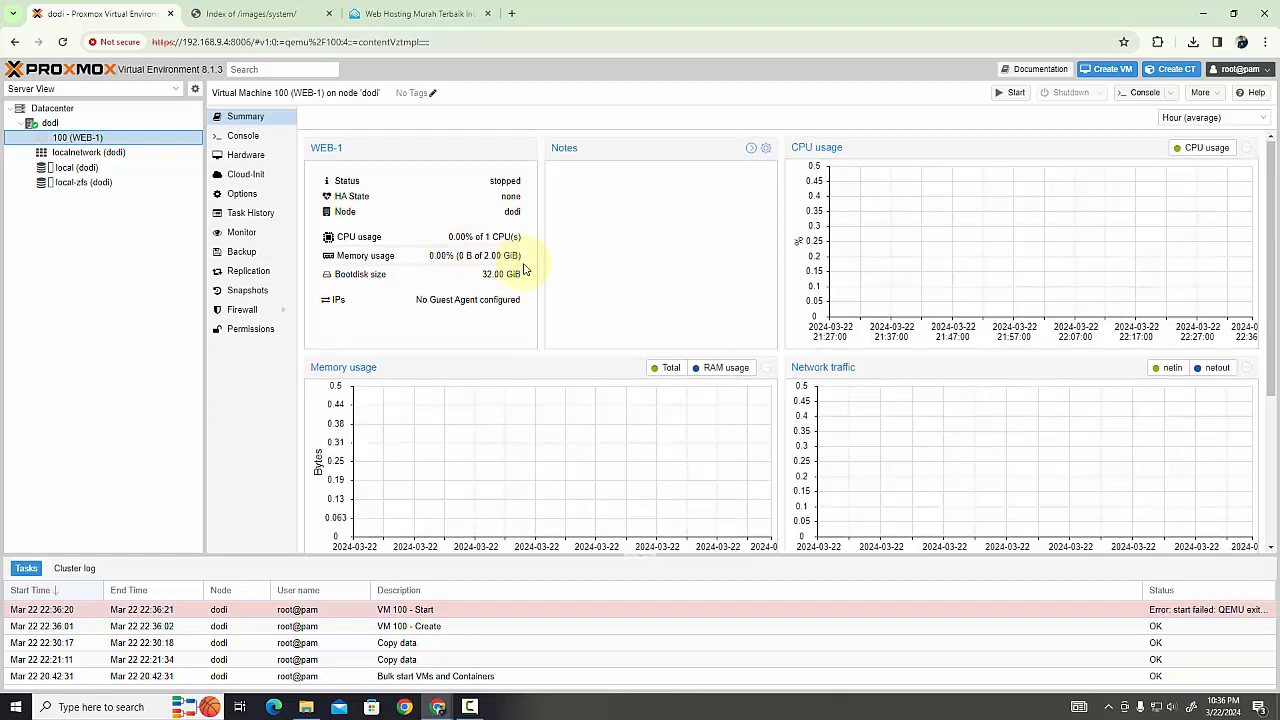
scroll(520, 268, "down", 3)
scroll(517, 266, "up", 2)
scroll(445, 225, "up", 2)
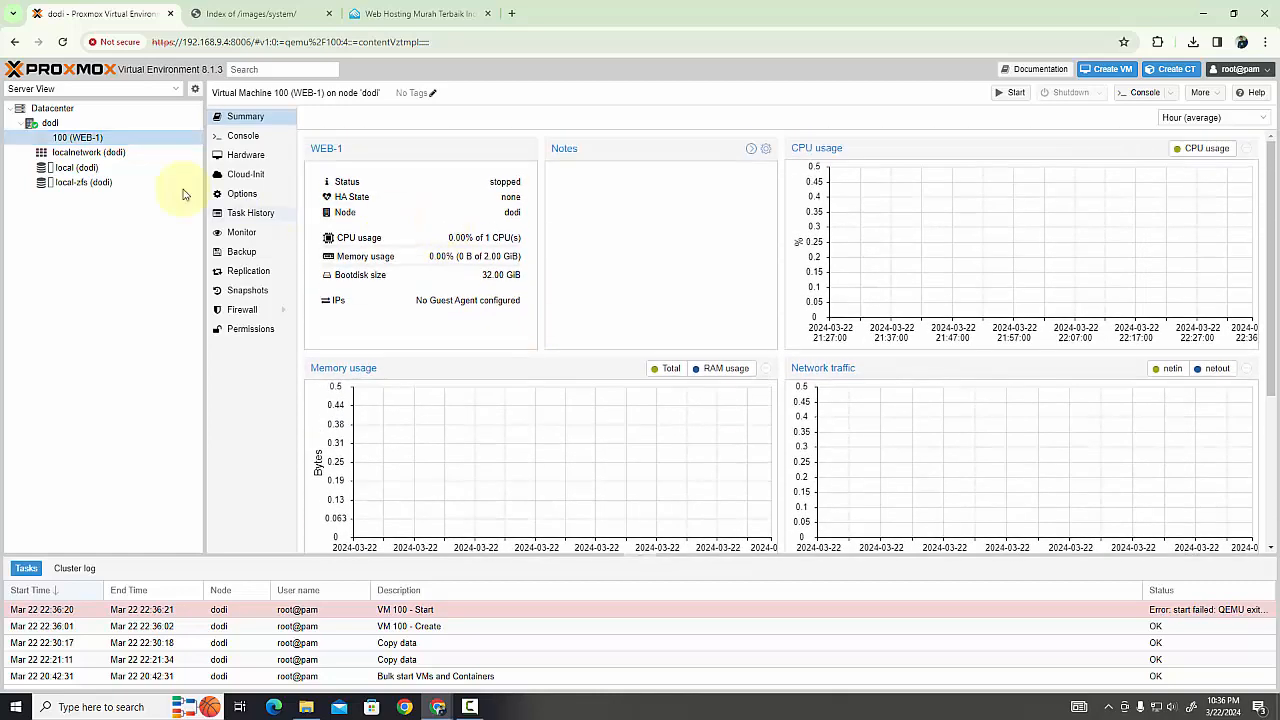
Try to start virtual machine 100 (WEB-1) from its console
left_click(105, 151)
left_click(104, 140)
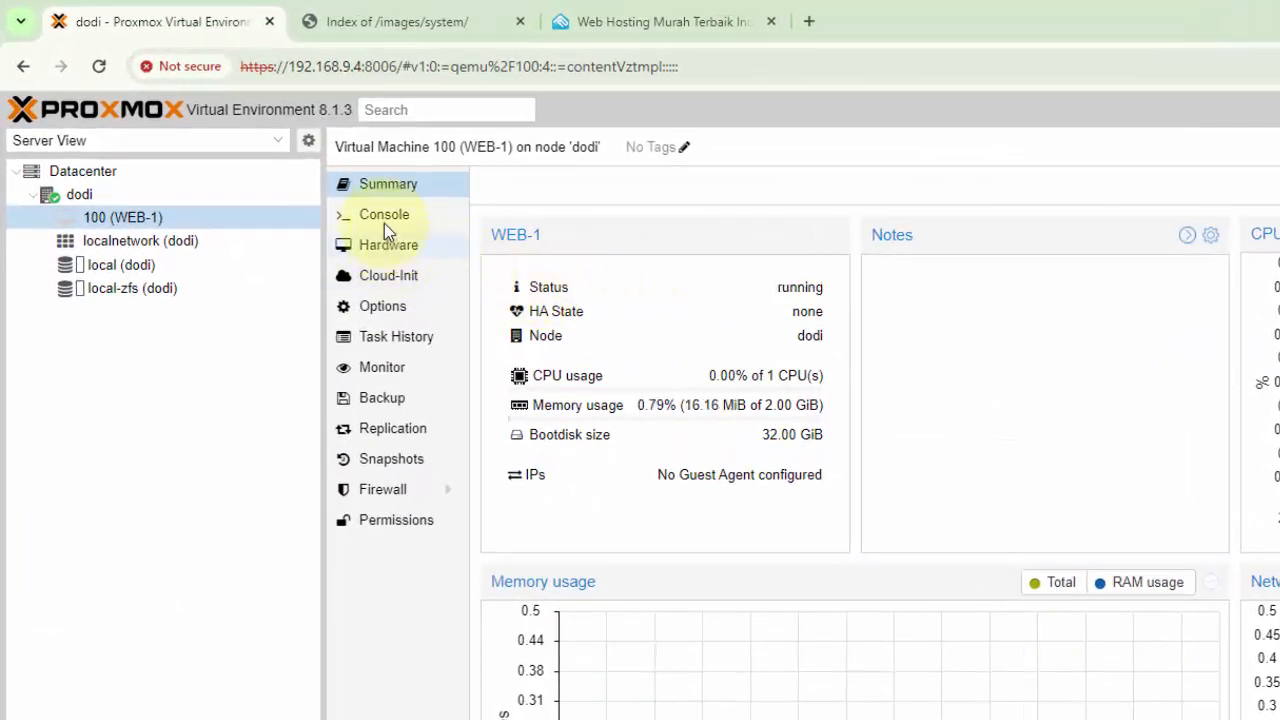
left_click(384, 222)
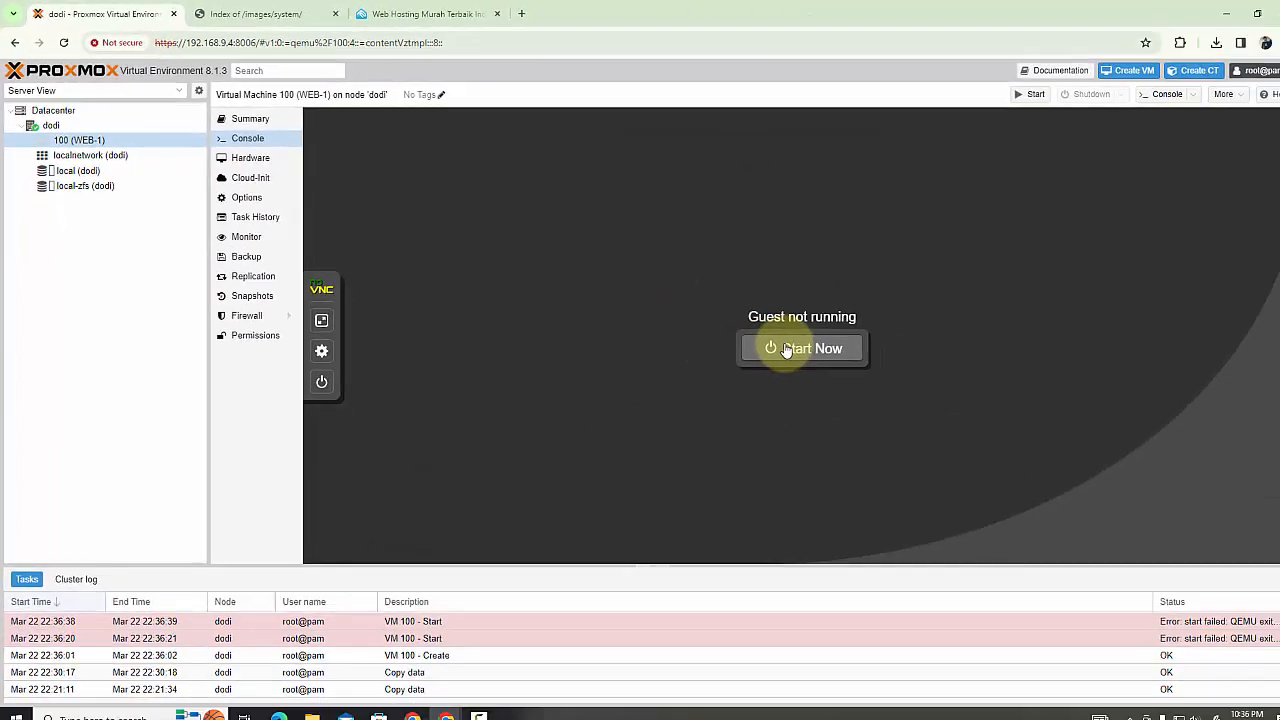
left_click(772, 343)
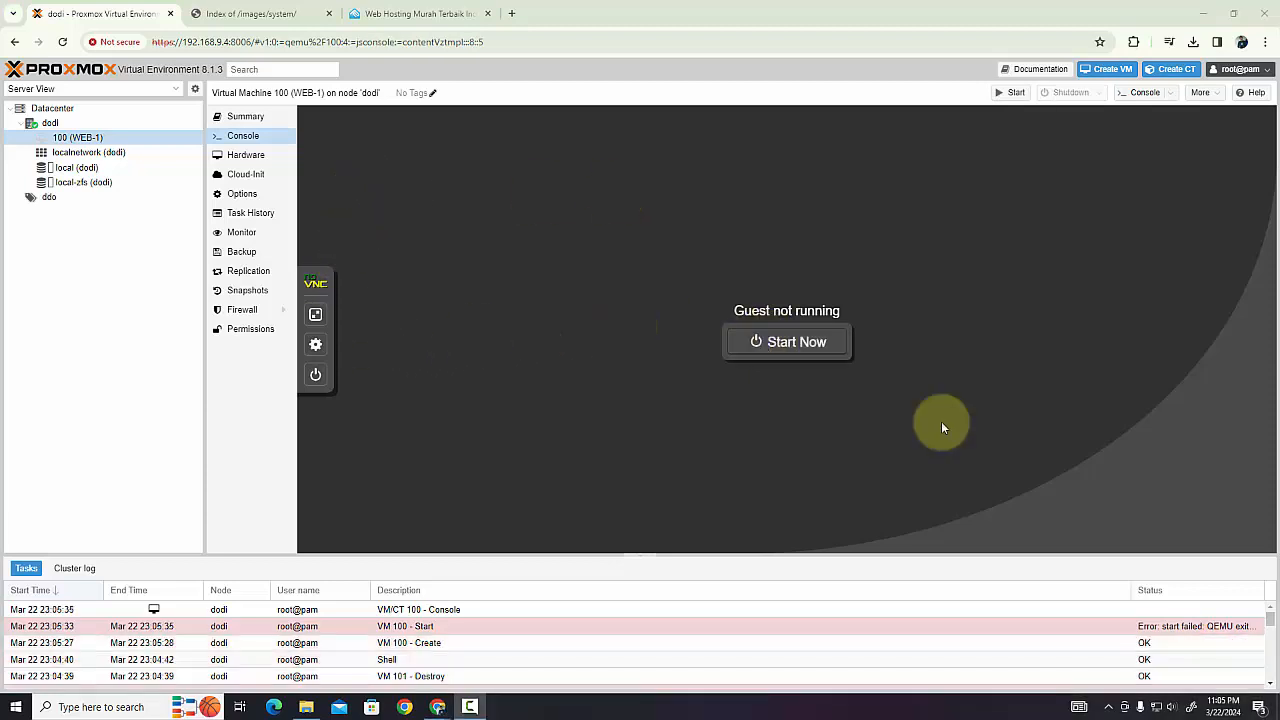
left_click(791, 345)
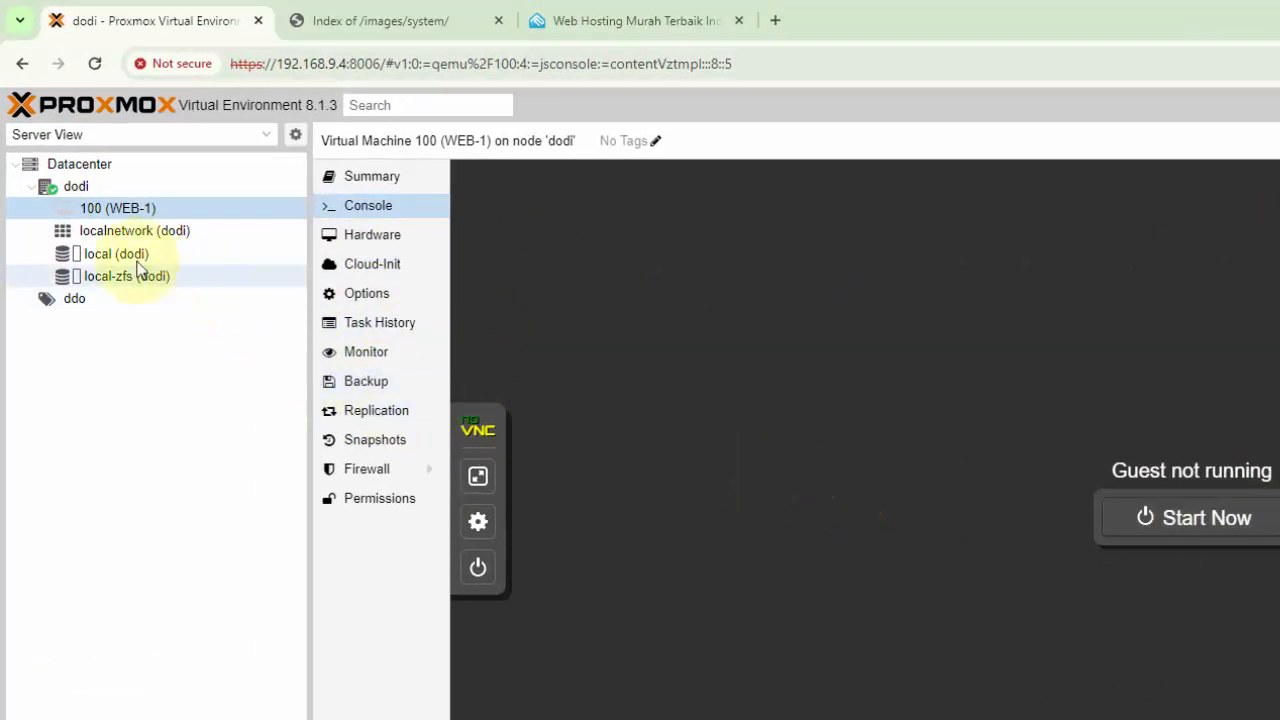
Disable KVM hardware virtualization in the options of virtual machine 100 (WEB-1)
left_click(119, 231)
left_click(124, 210)
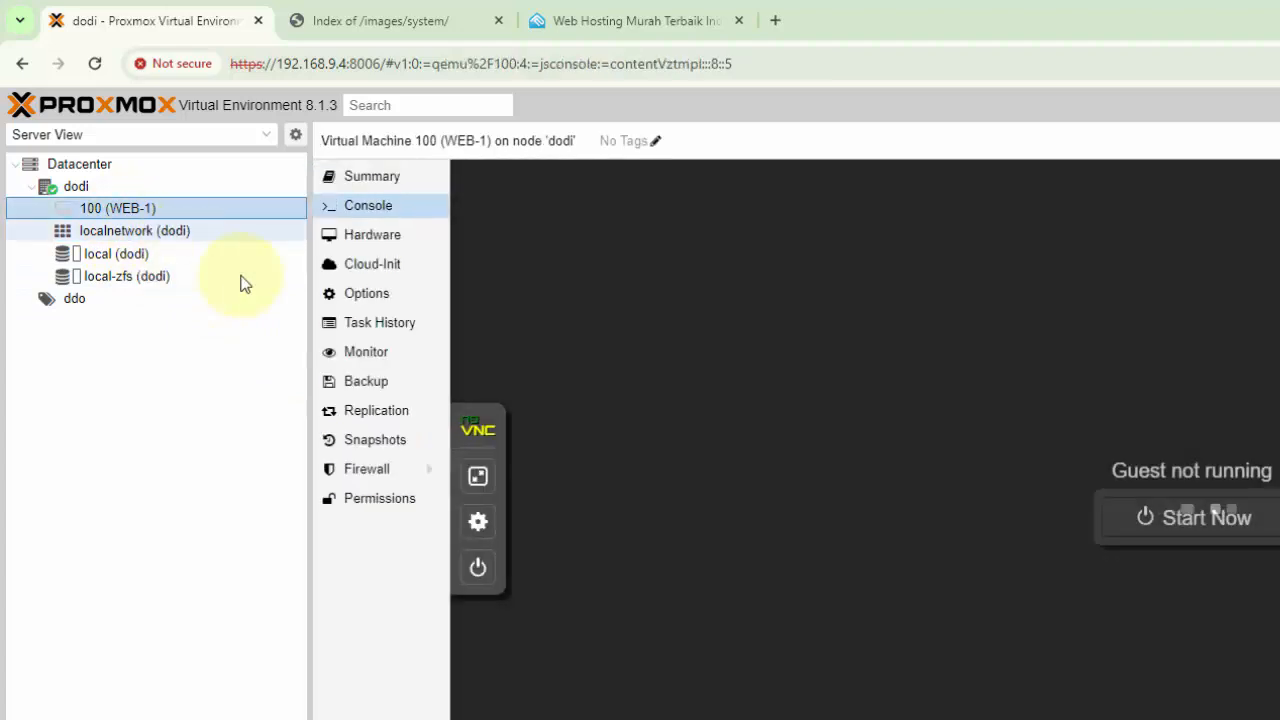
left_click(369, 295)
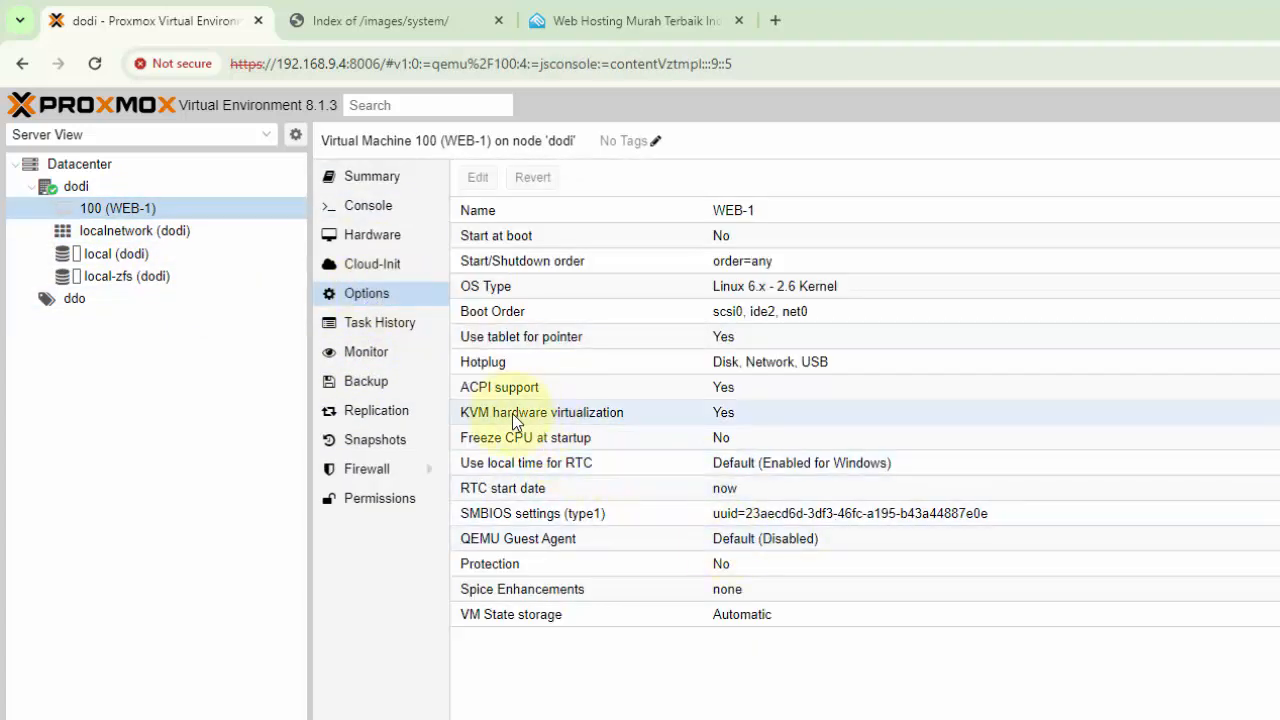
double_click(607, 410)
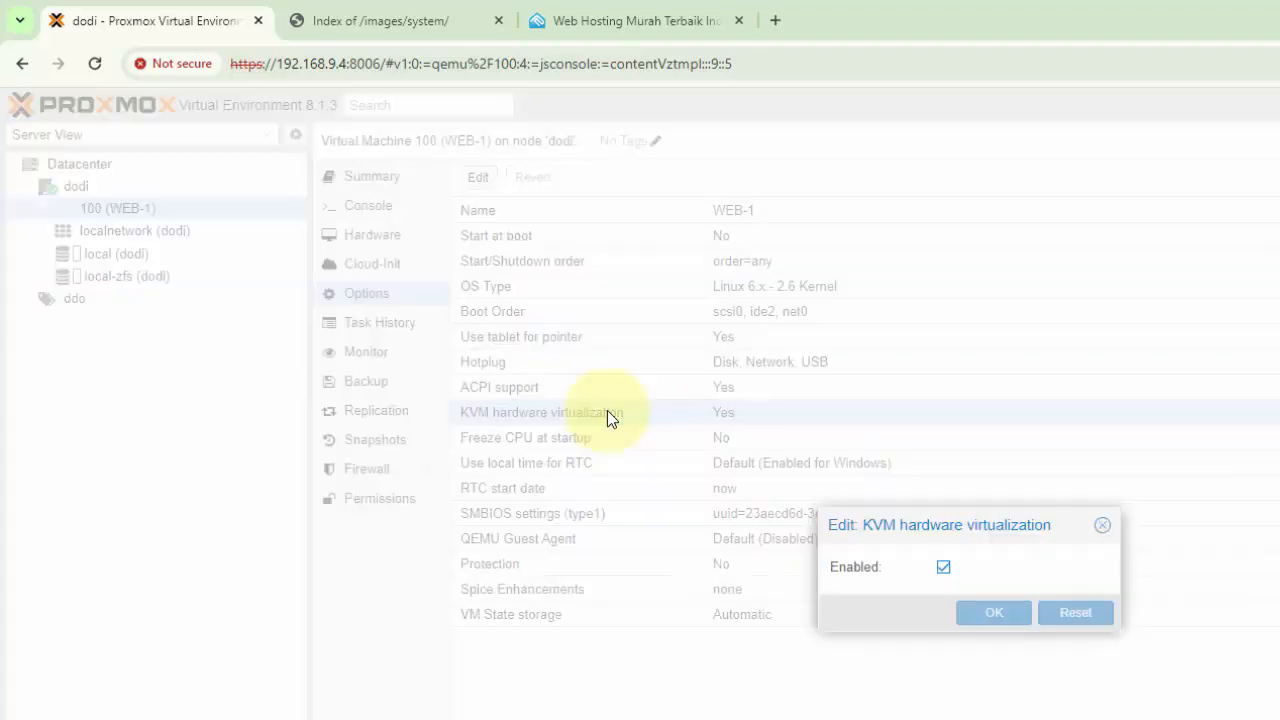
left_click(943, 567)
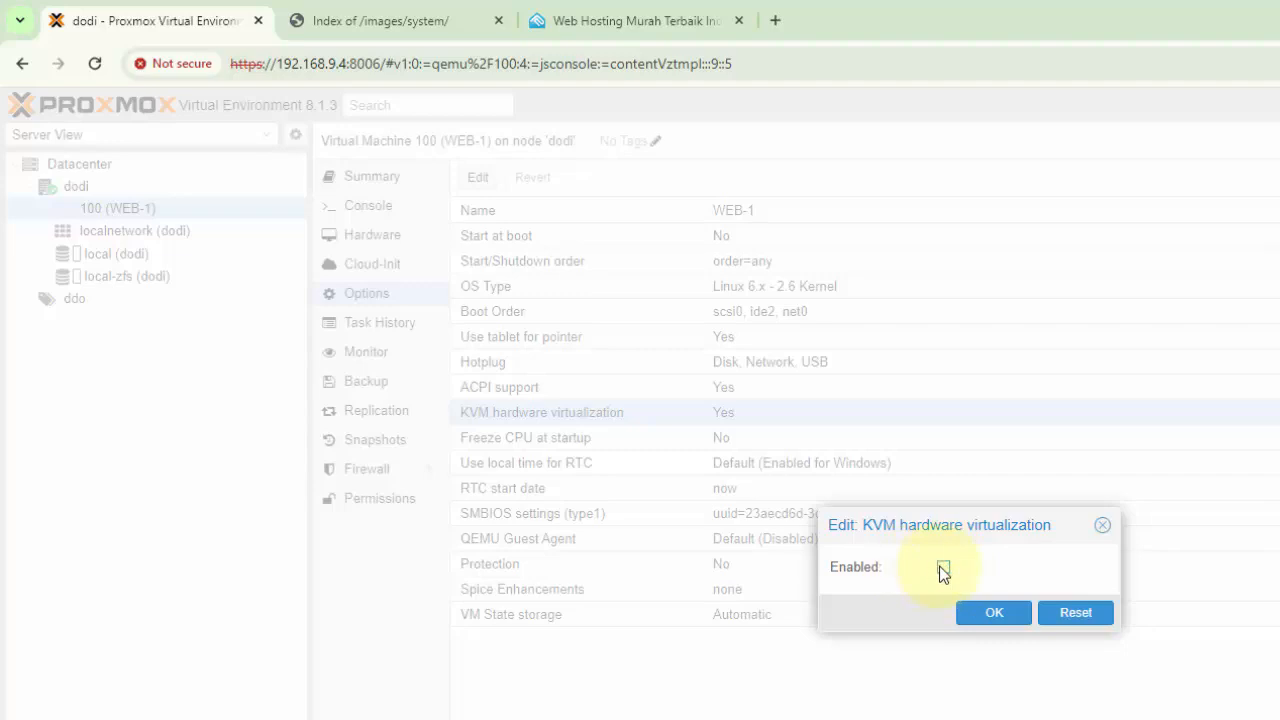
left_click(944, 568)
left_click(944, 568)
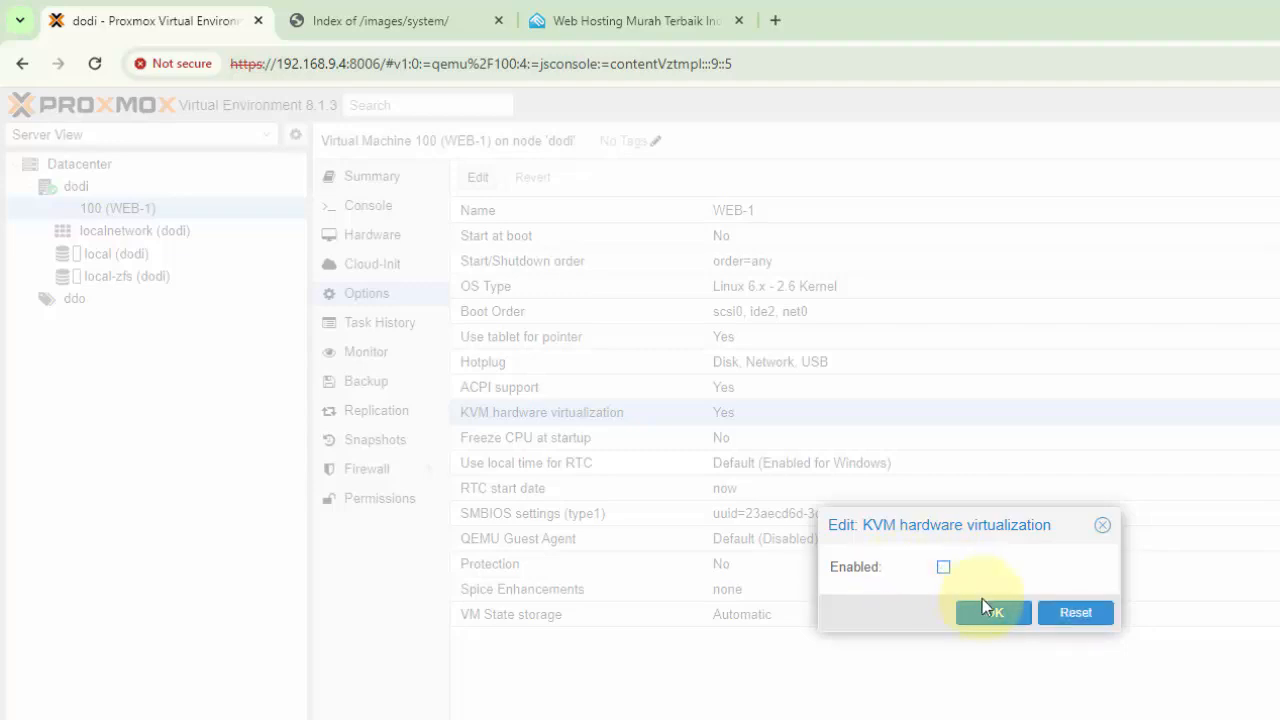
left_click(1004, 620)
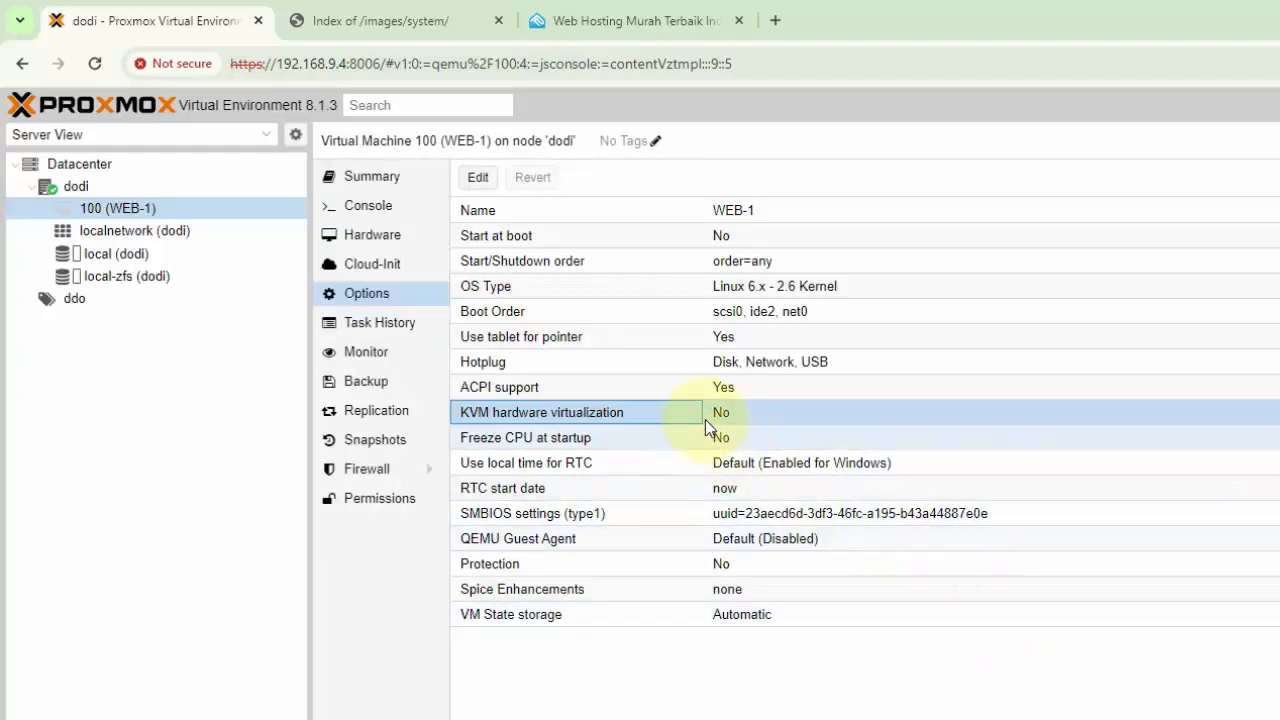
Start WEB-1 from its console and boot the "Try or Install Ubuntu Server" entry
left_click(133, 208)
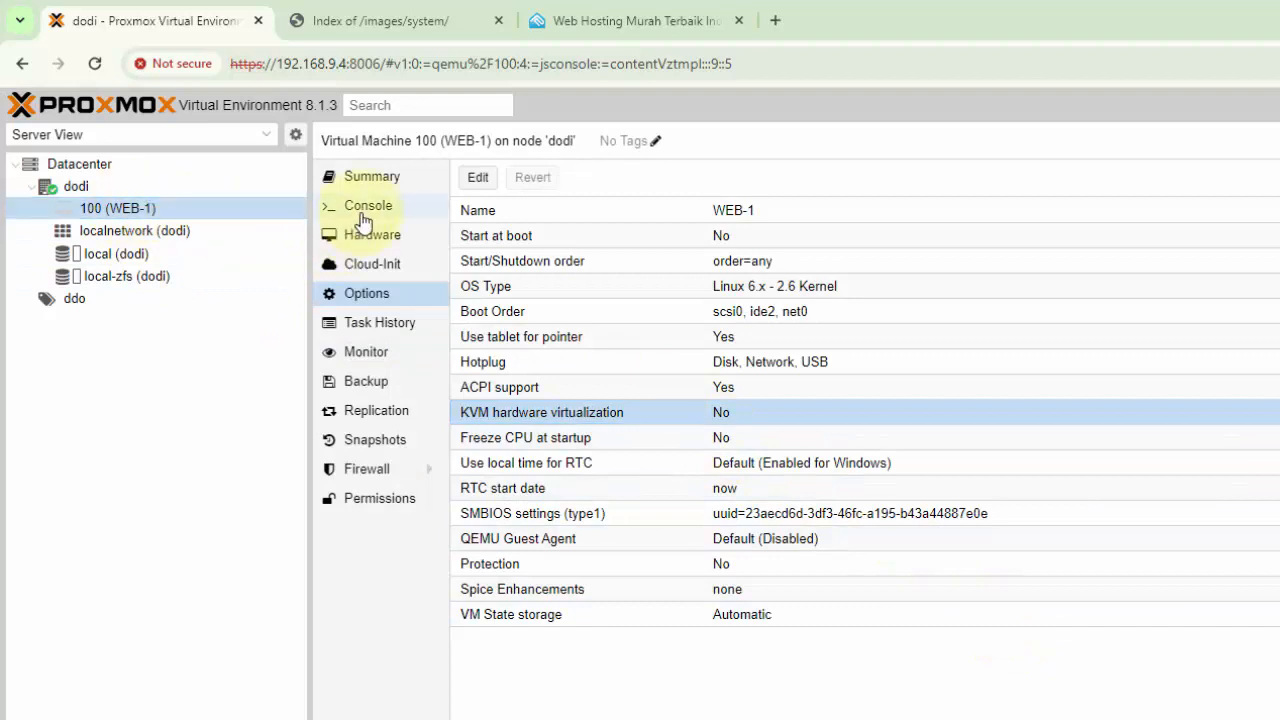
left_click(370, 208)
left_click(1143, 530)
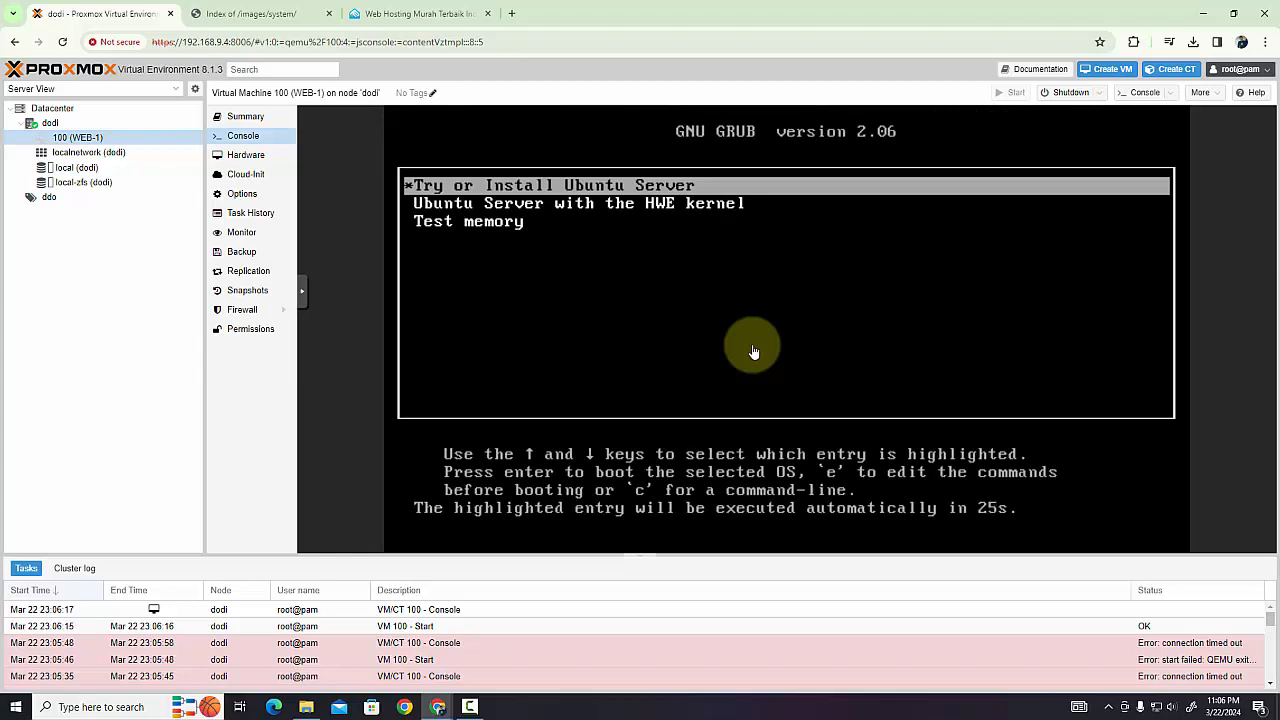
key("Return")
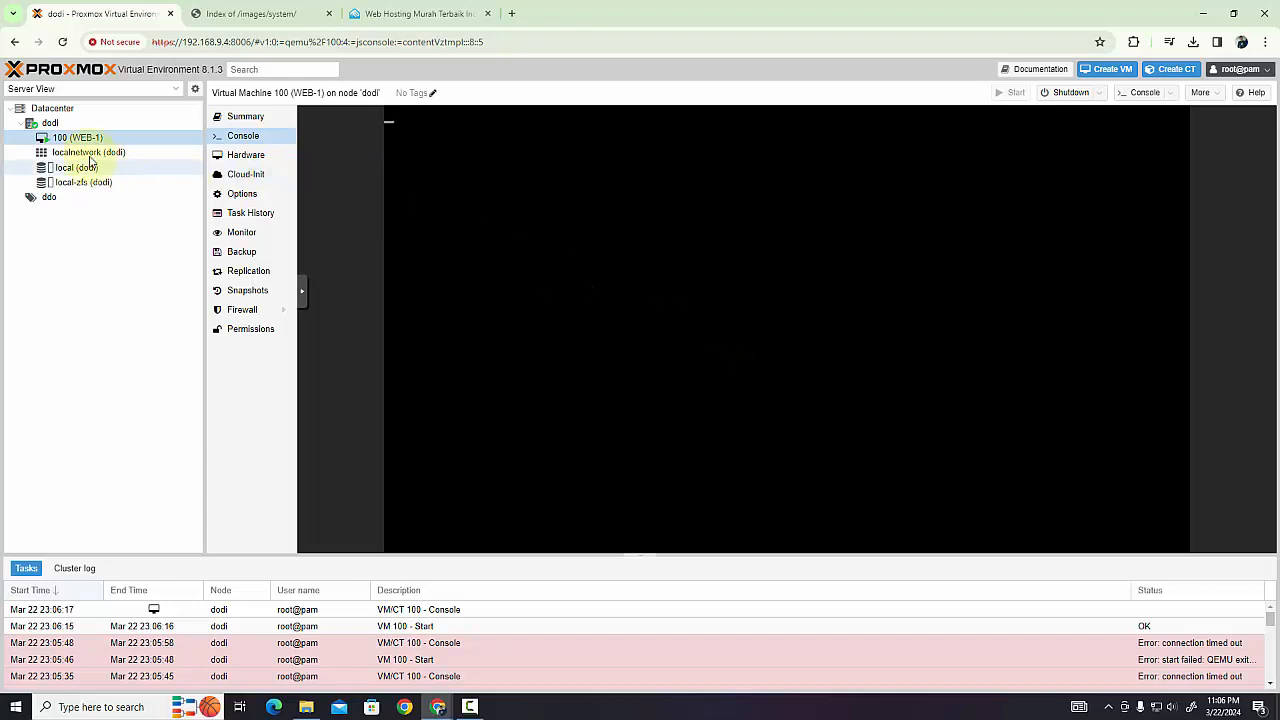
Check the CPU and RAM usage in the dodi node's summary and return to the WEB-1 console
left_click(58, 123)
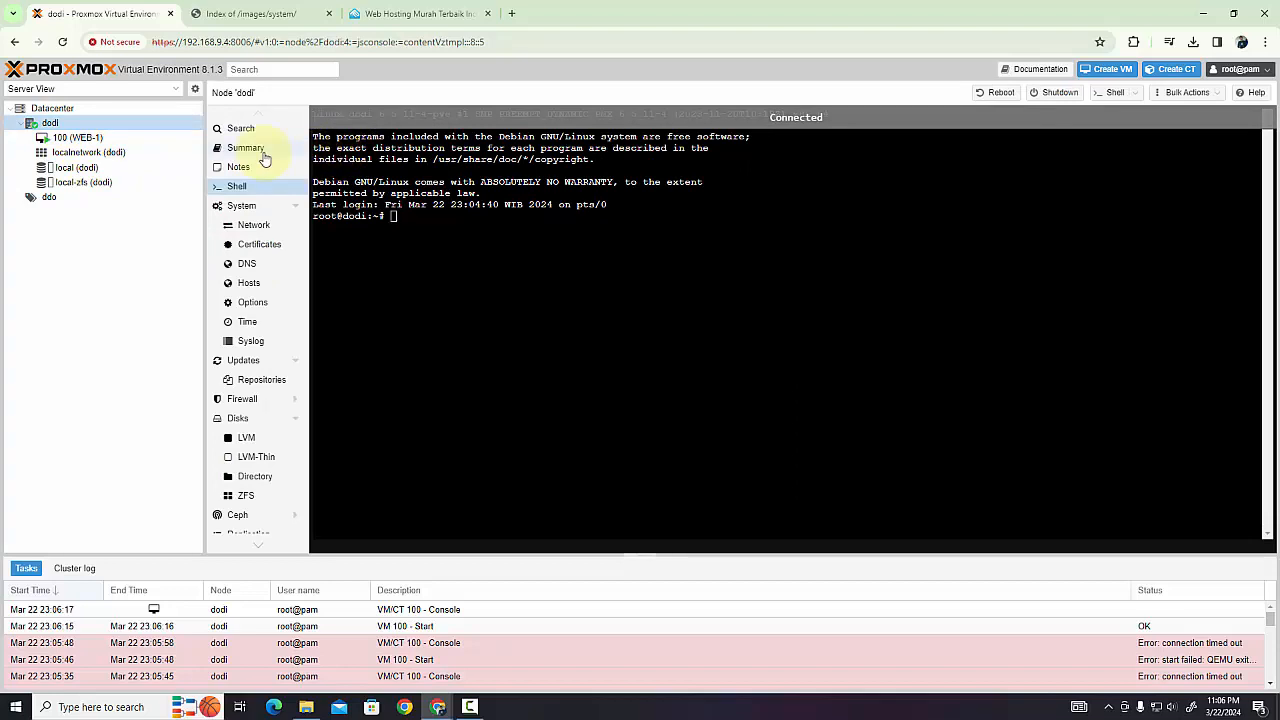
left_click(262, 152)
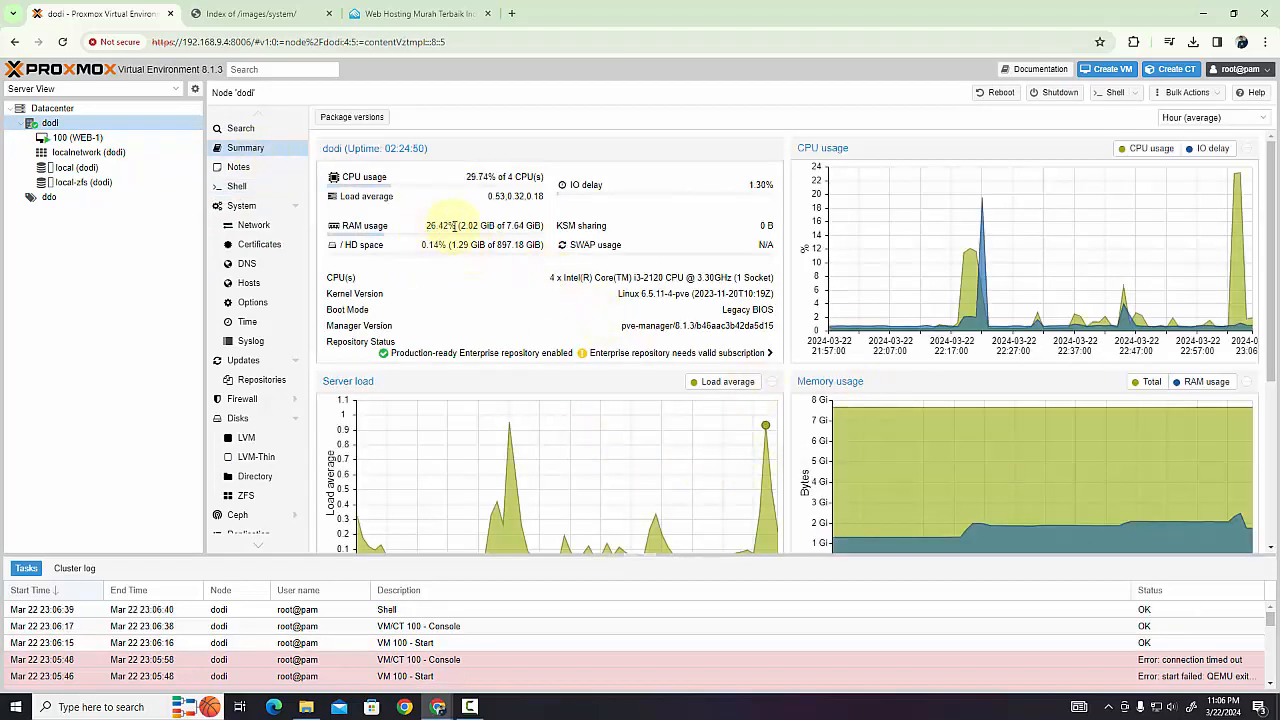
left_click(80, 138)
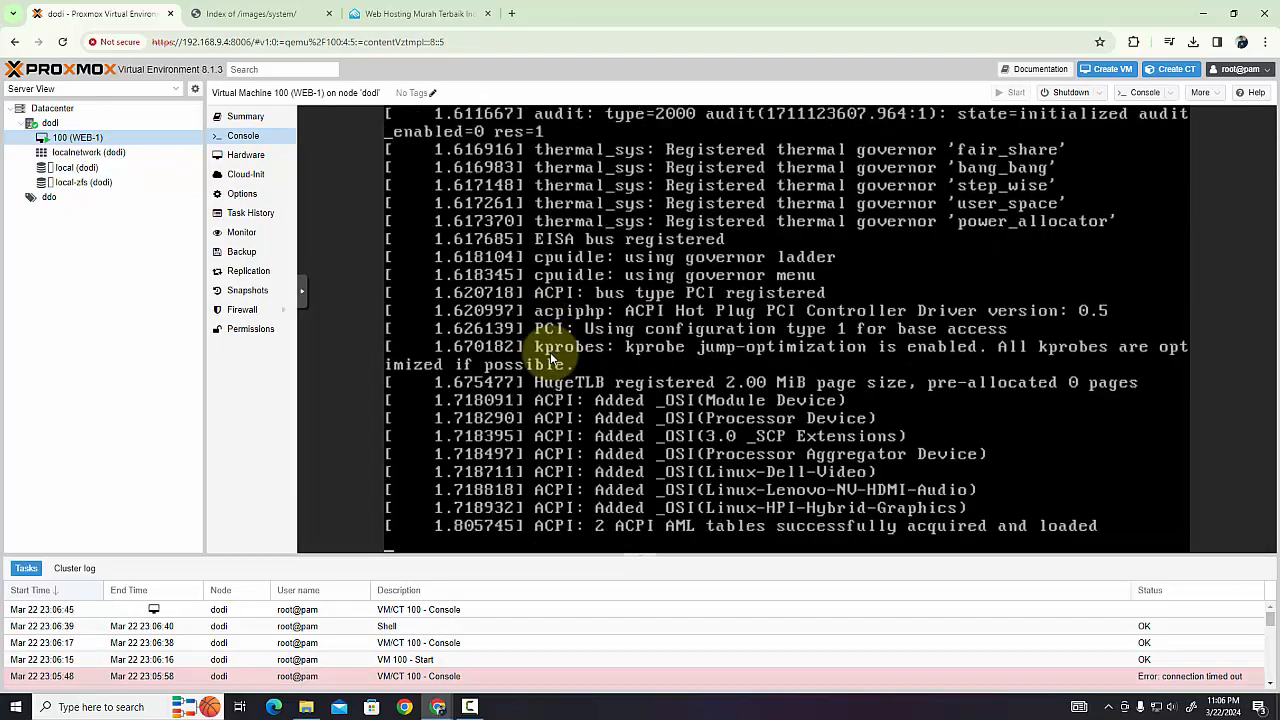
View the VNets of the localnetwork zone and the summary of the ddo resource pool
left_click(67, 155)
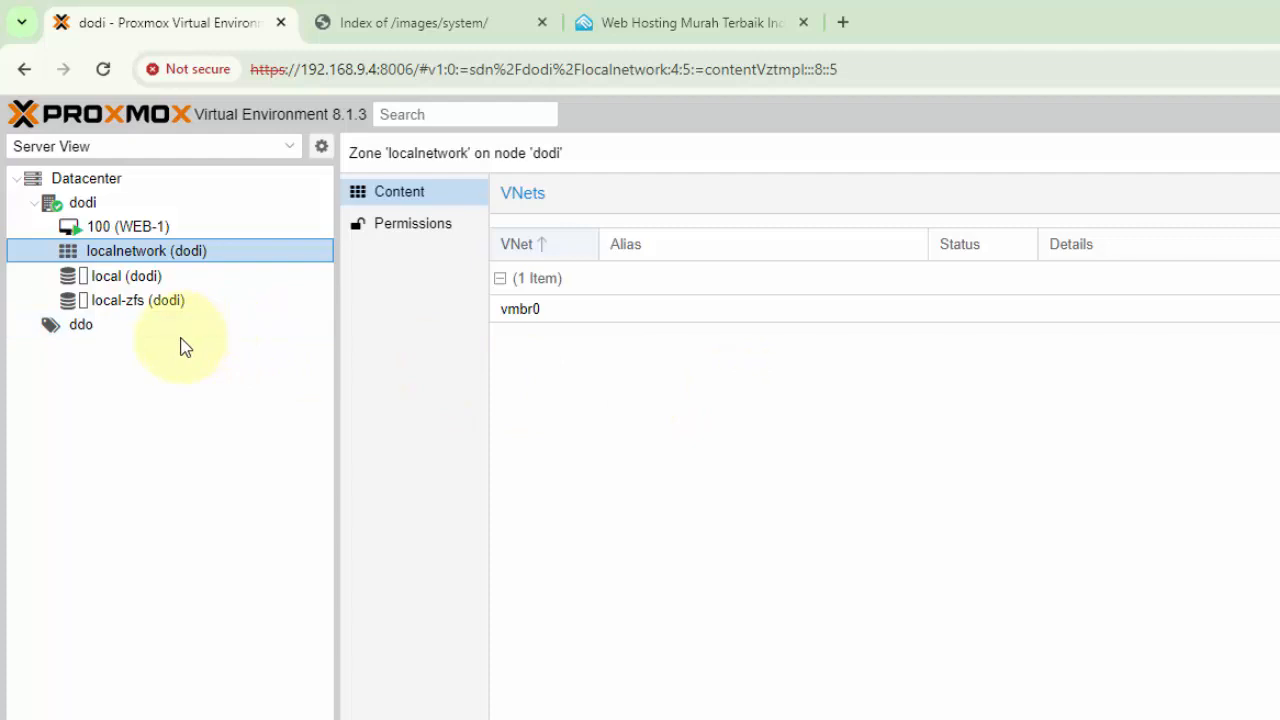
left_click(156, 323)
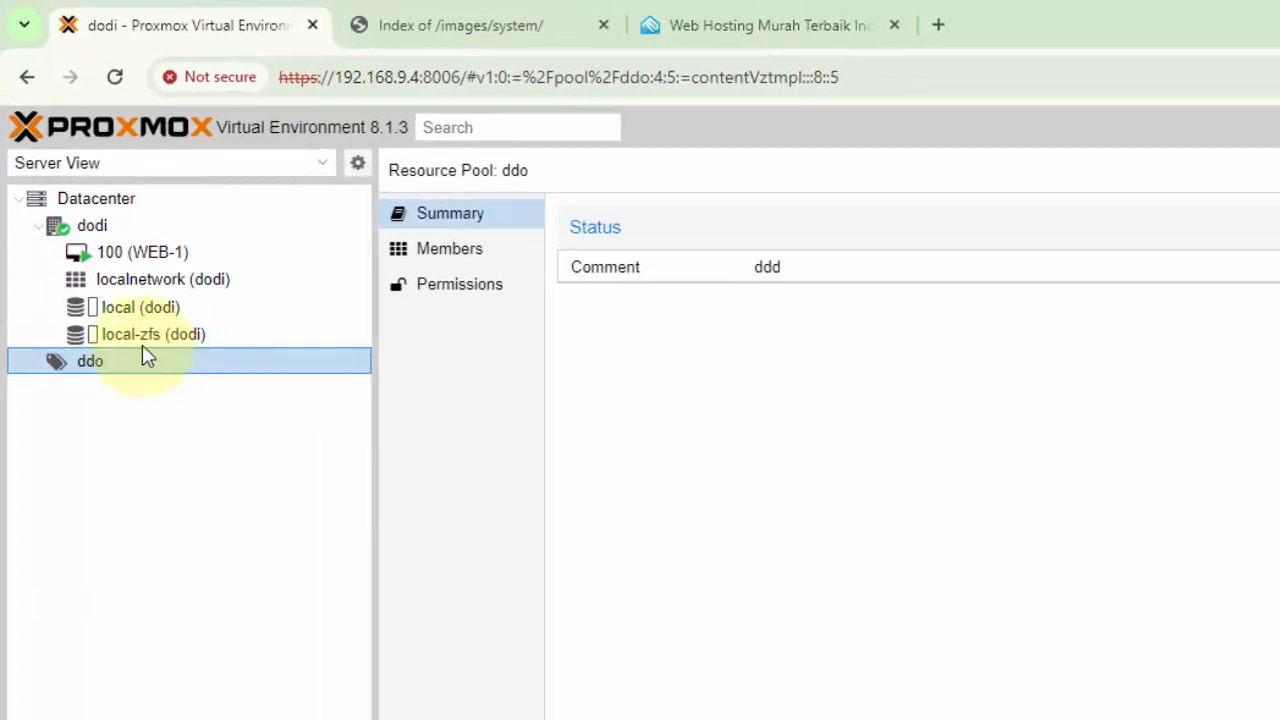
left_click(1279, 127)
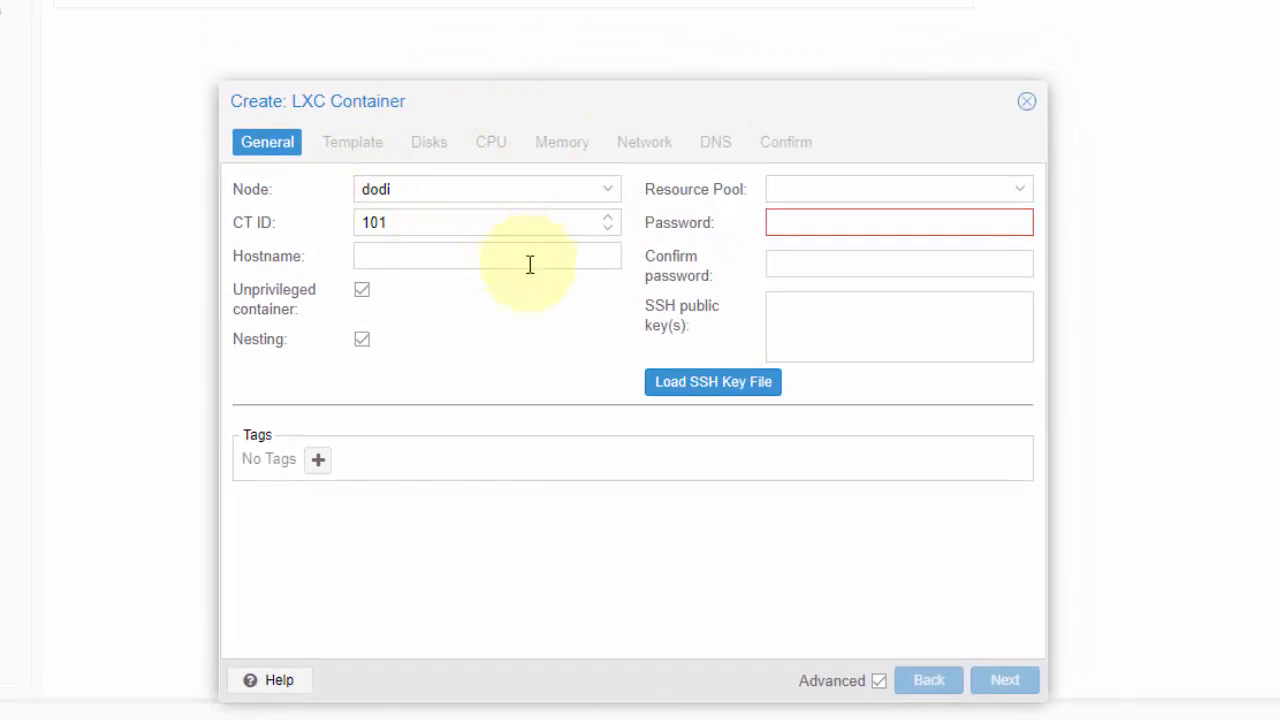
left_click(530, 264)
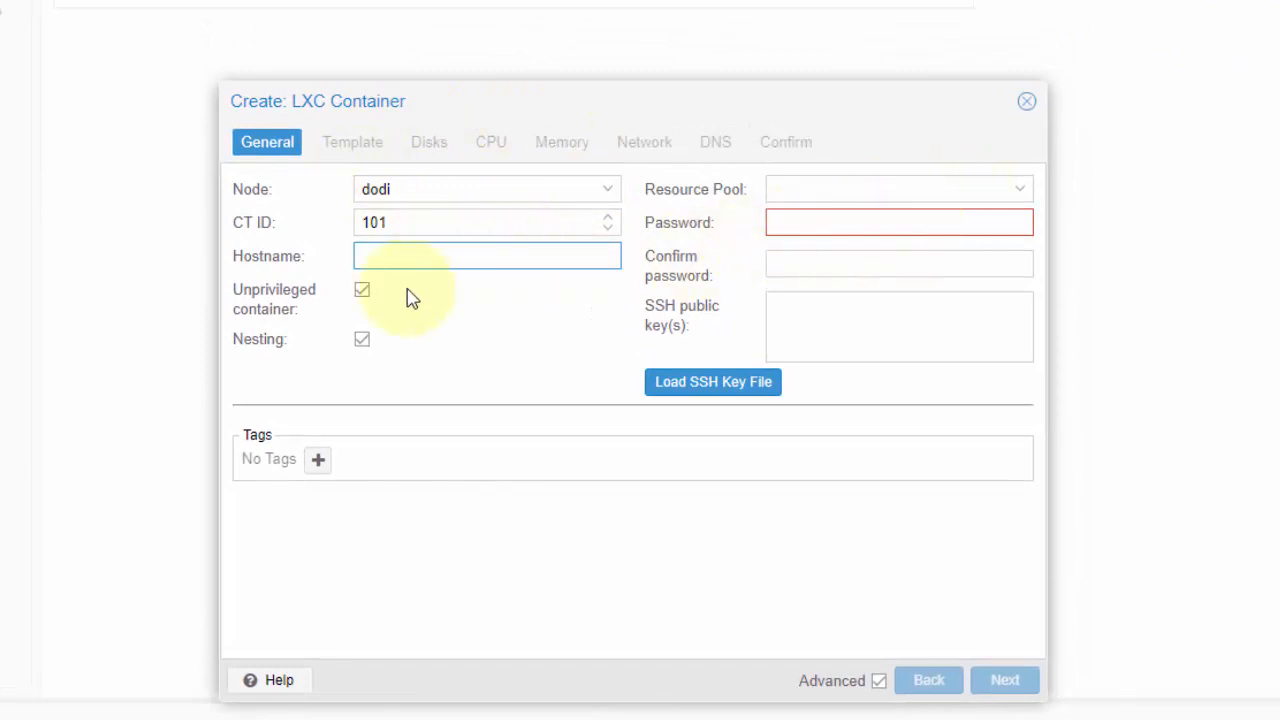
left_click(998, 185)
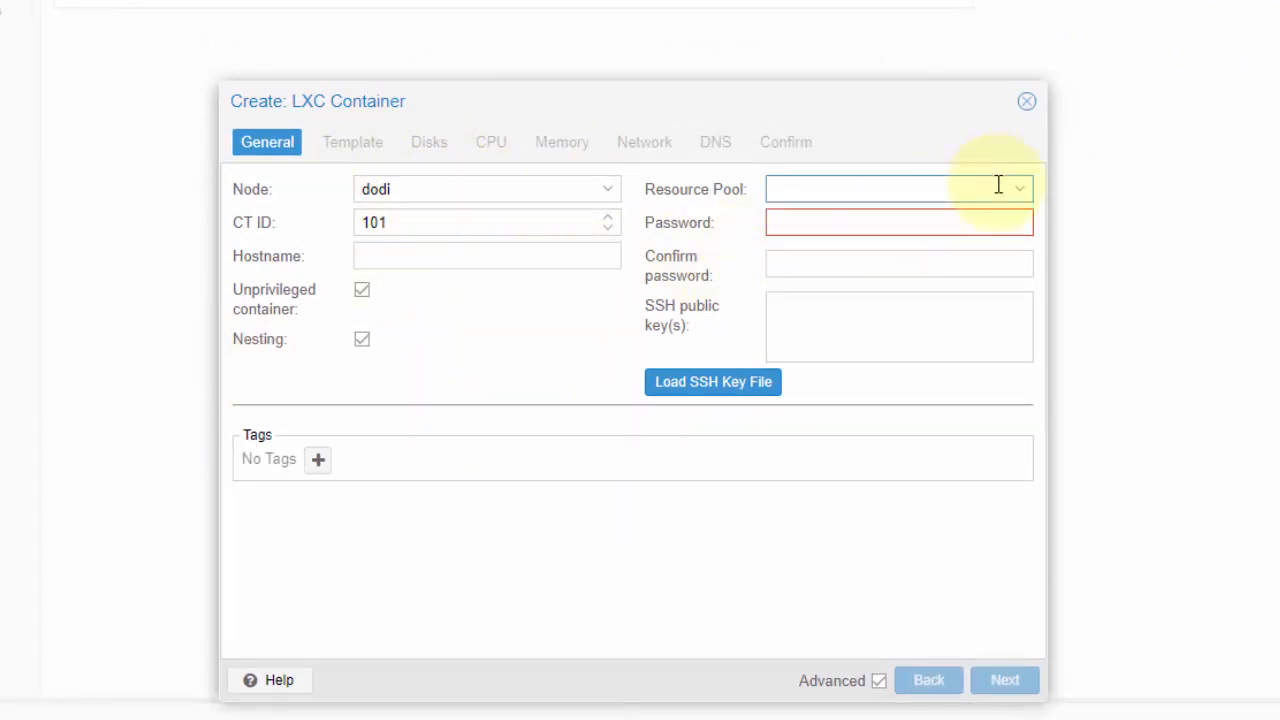
left_click(998, 185)
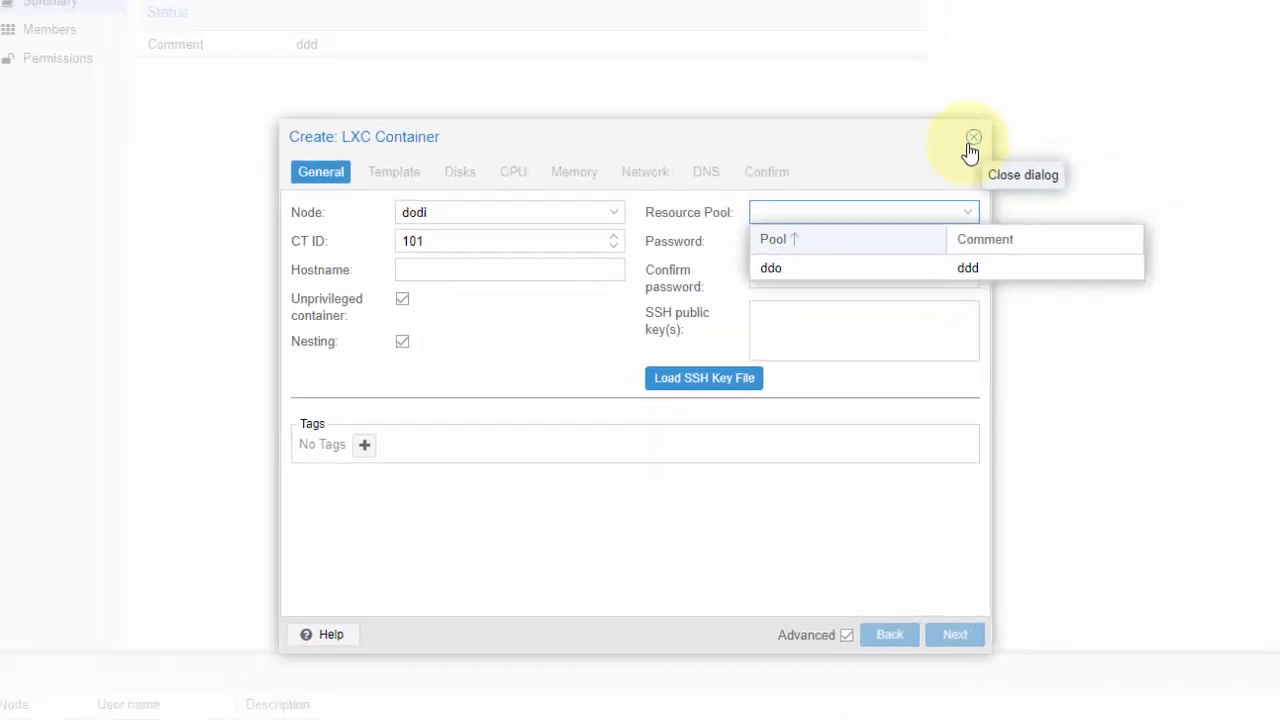
left_click(972, 138)
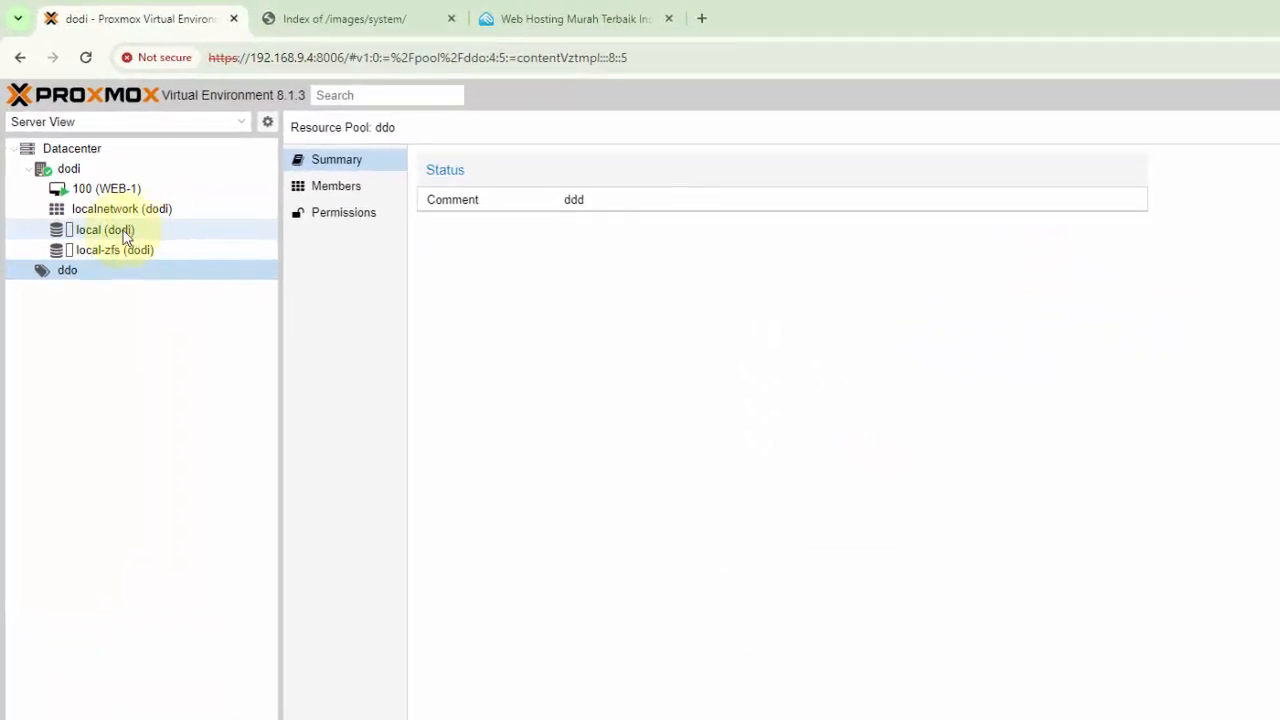
Look through the dodi node's summary, system services and available settings sections
left_click(70, 170)
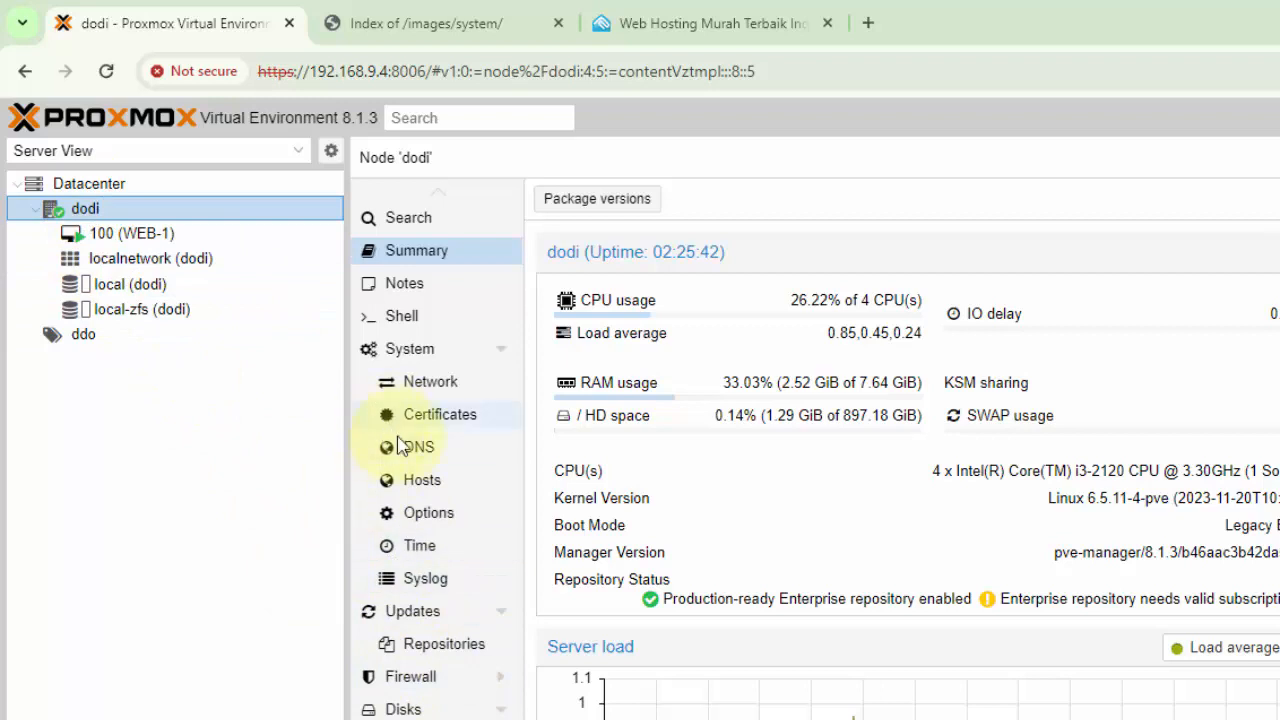
scroll(420, 703, "down", 1)
scroll(420, 703, "up", 1)
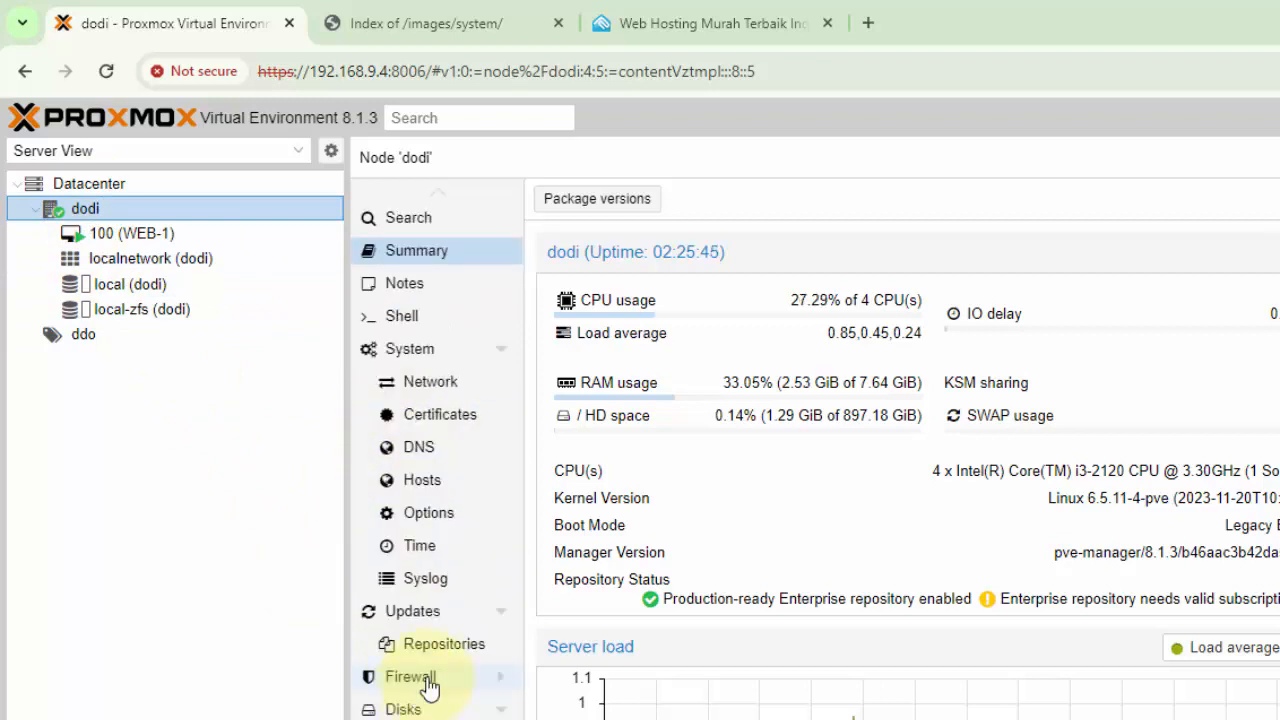
left_click(413, 361)
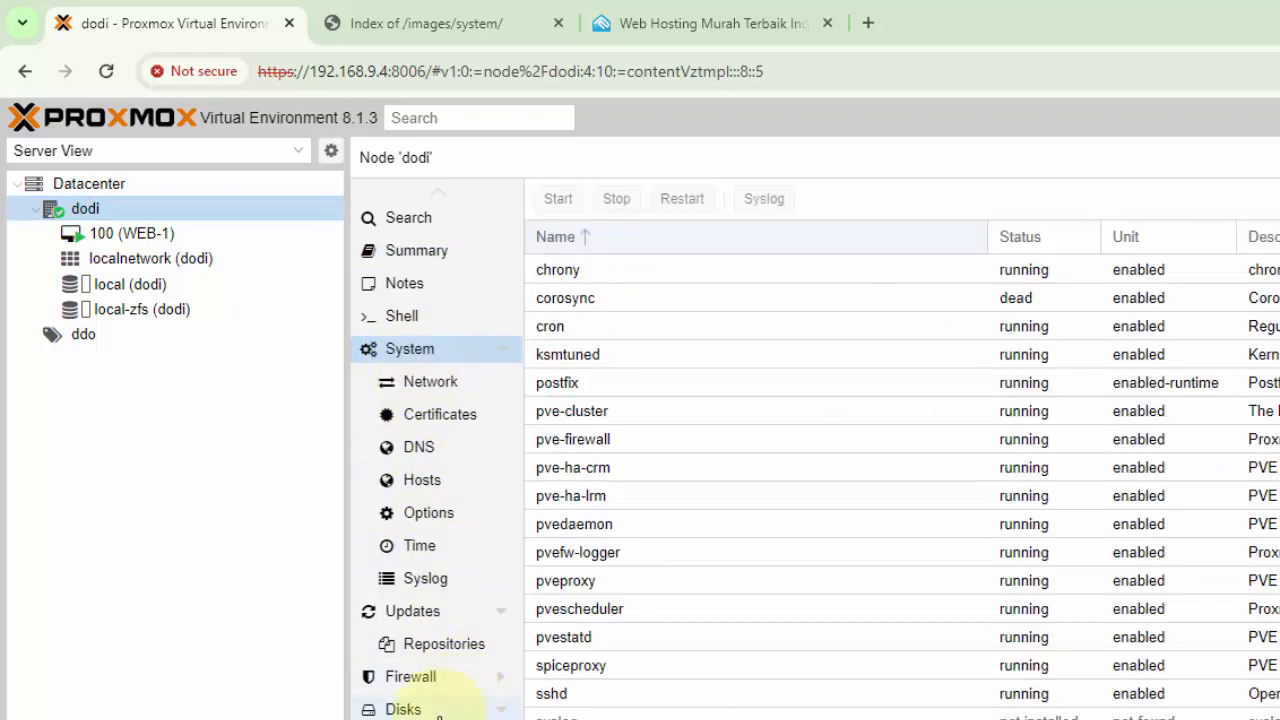
scroll(438, 712, "down", 1)
scroll(438, 712, "up", 1)
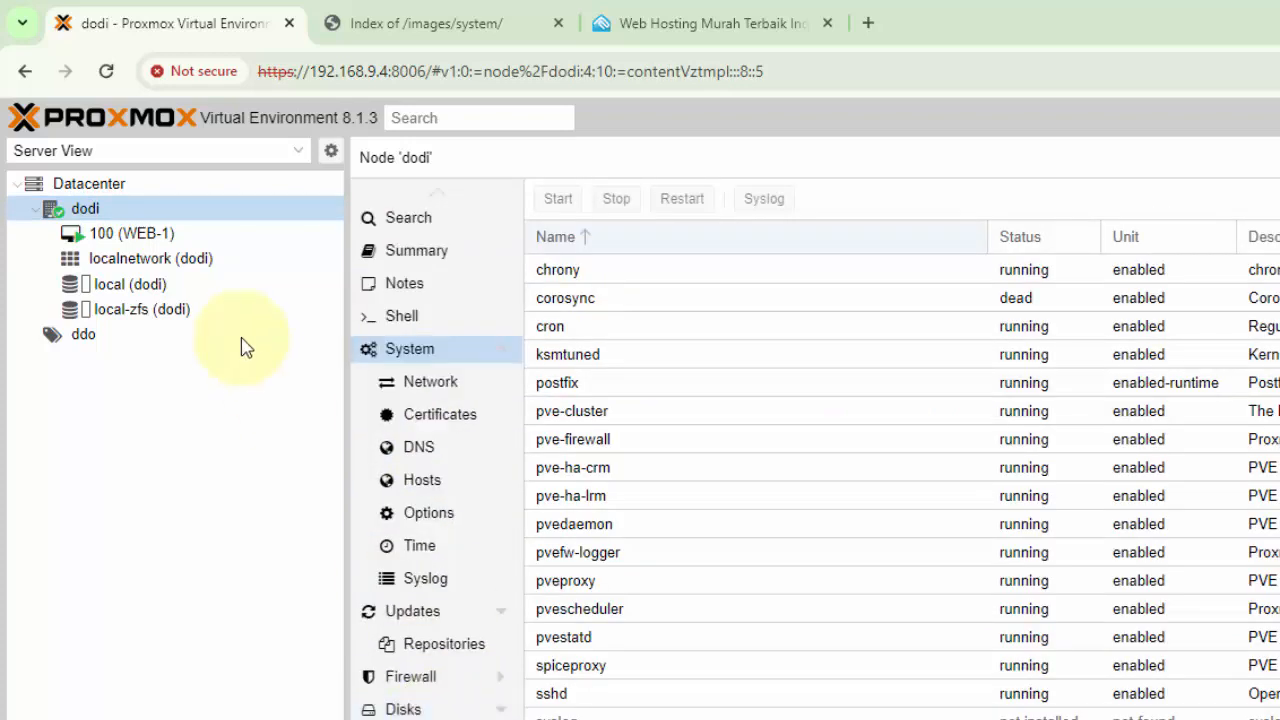
Create a Datacenter resource pool named WEB-CT with the comment CT, and select it in the pool list
left_click(110, 186)
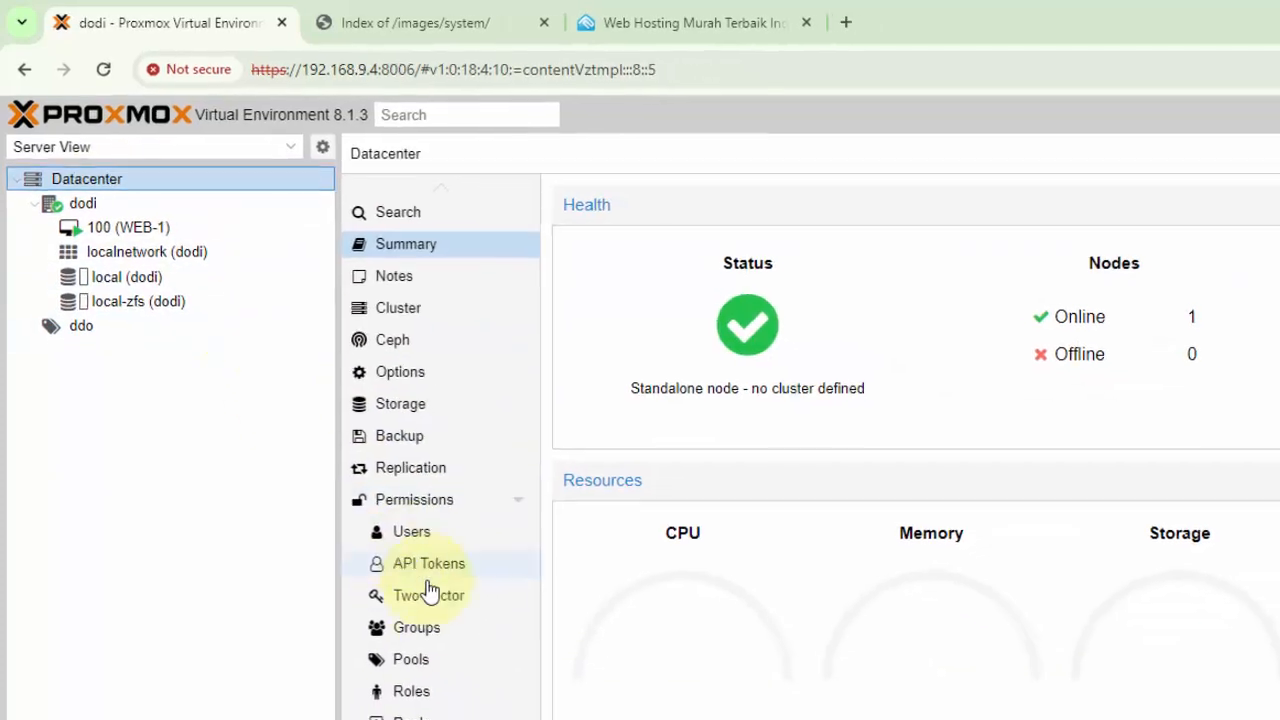
left_click(432, 680)
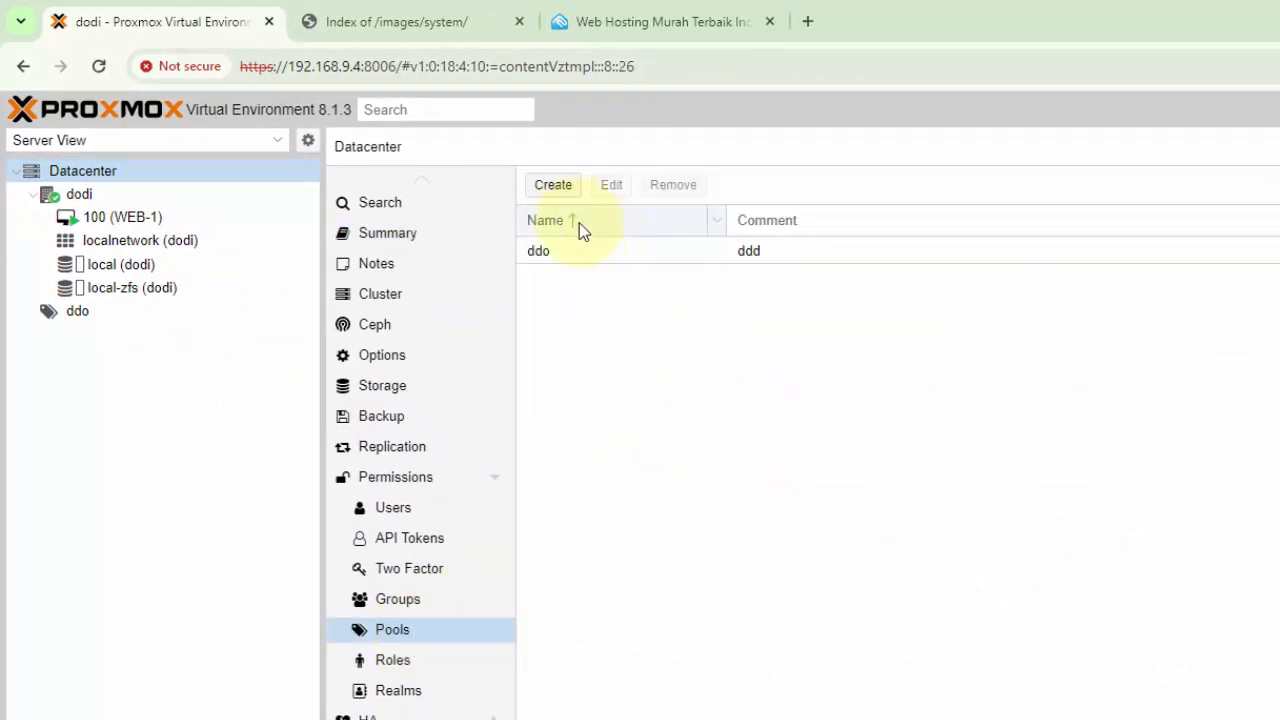
left_click(553, 186)
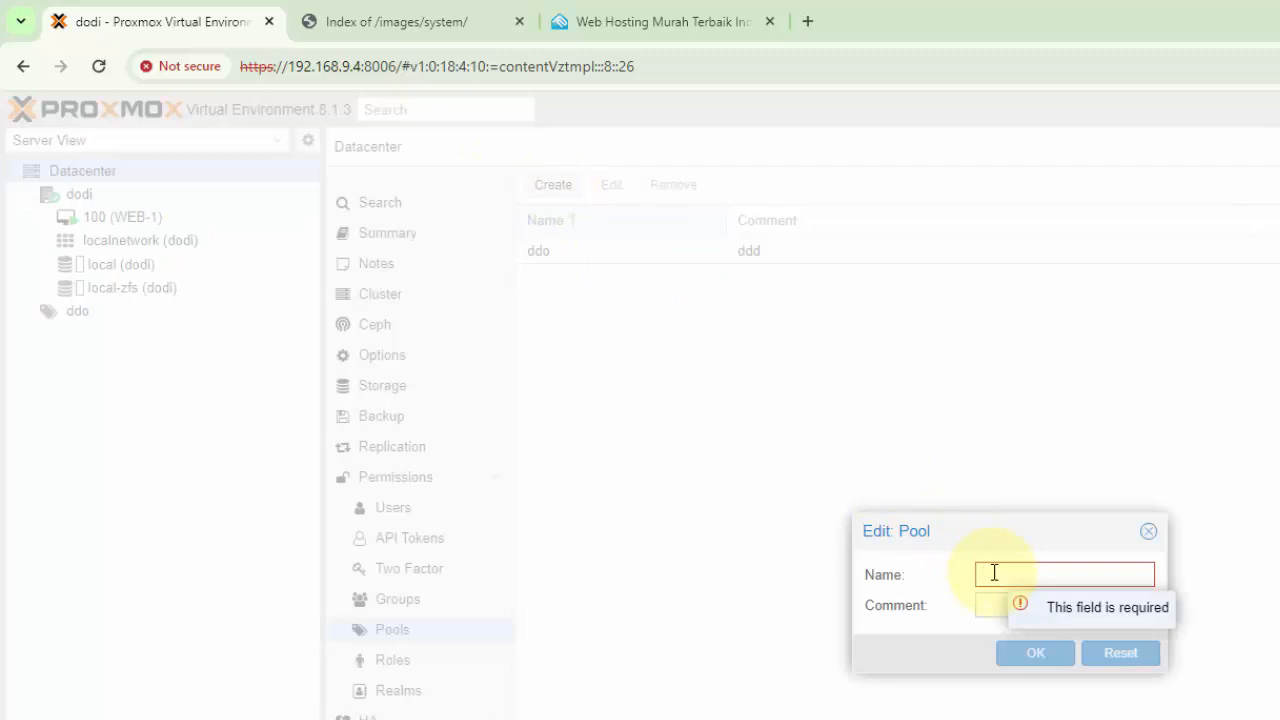
type("WEB")
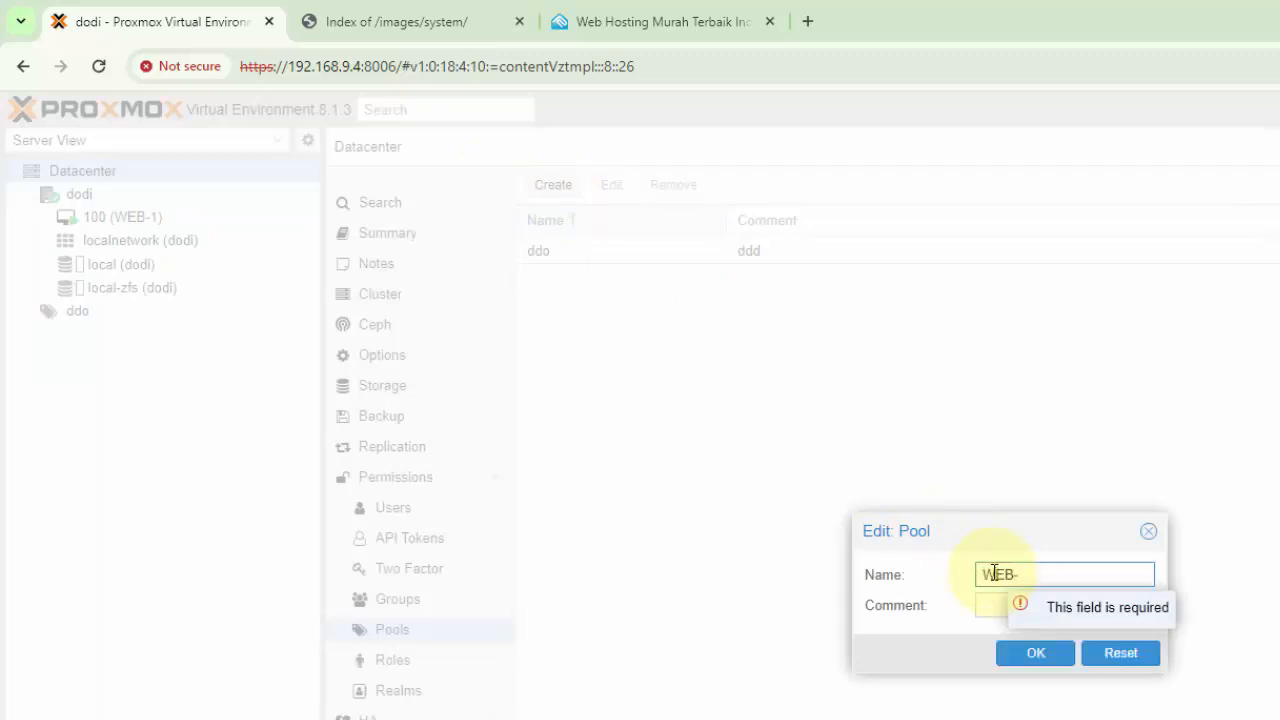
type("-CT")
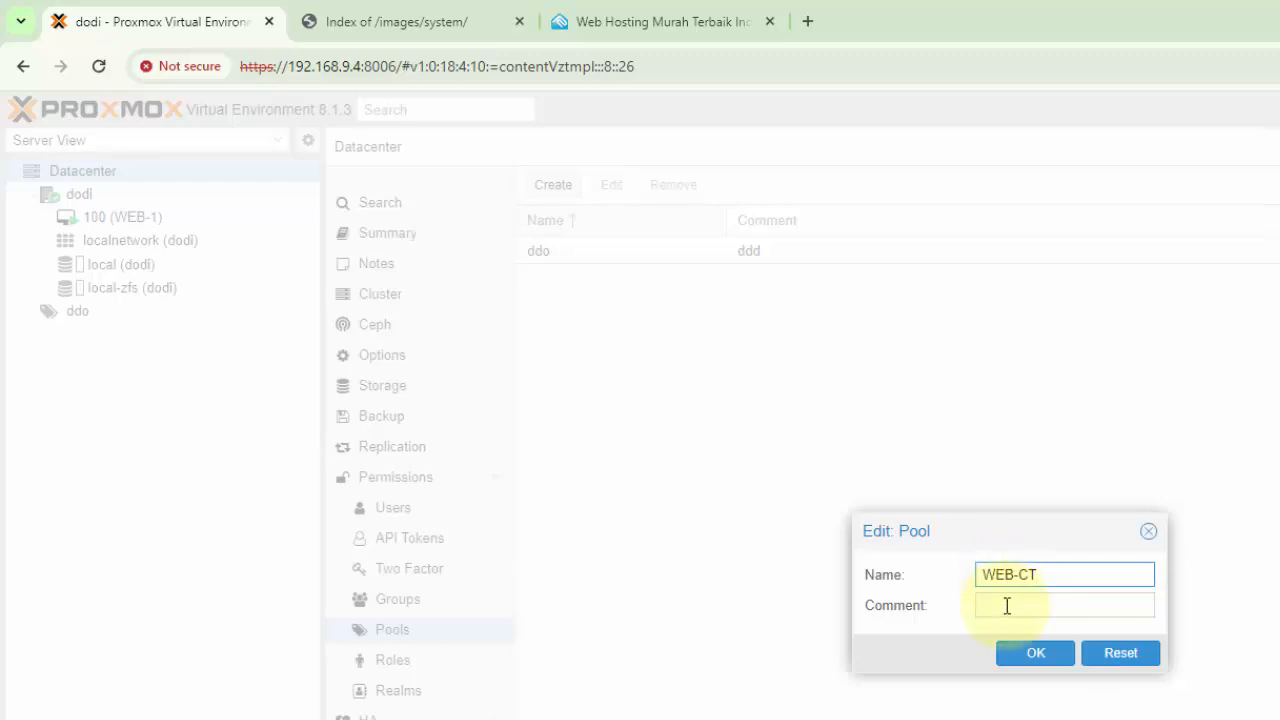
left_click(1006, 605)
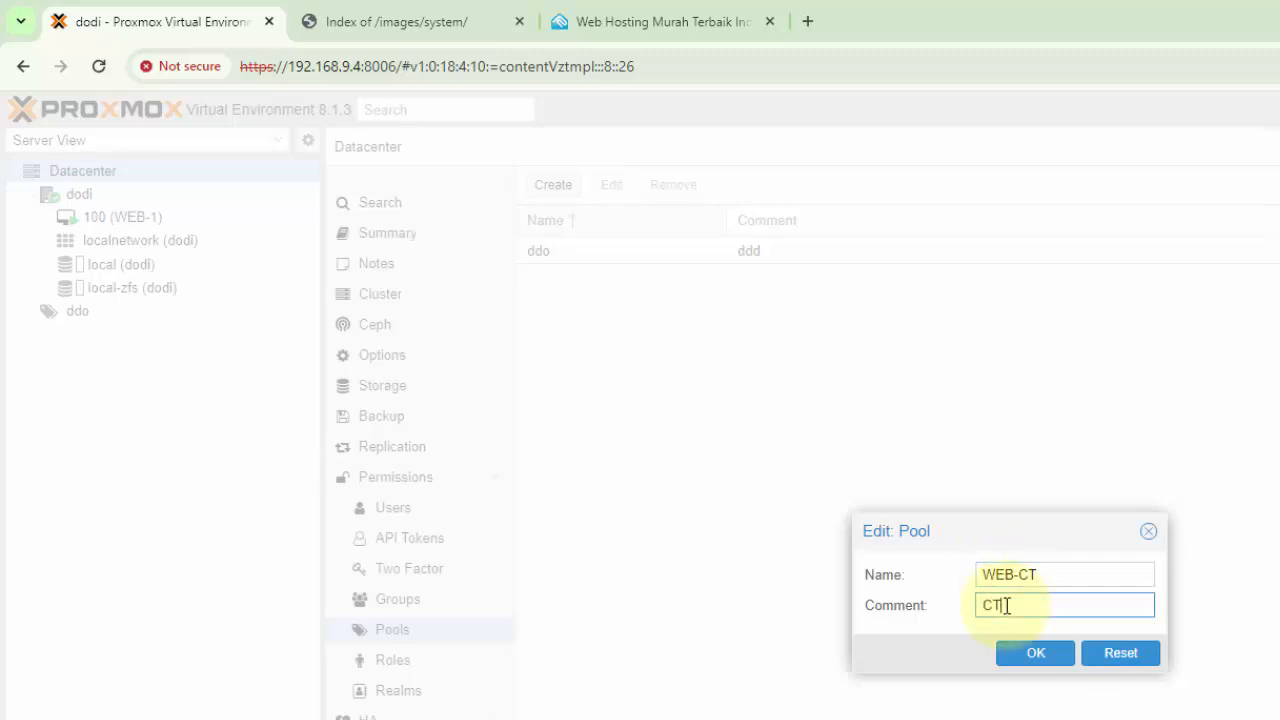
left_click(1026, 655)
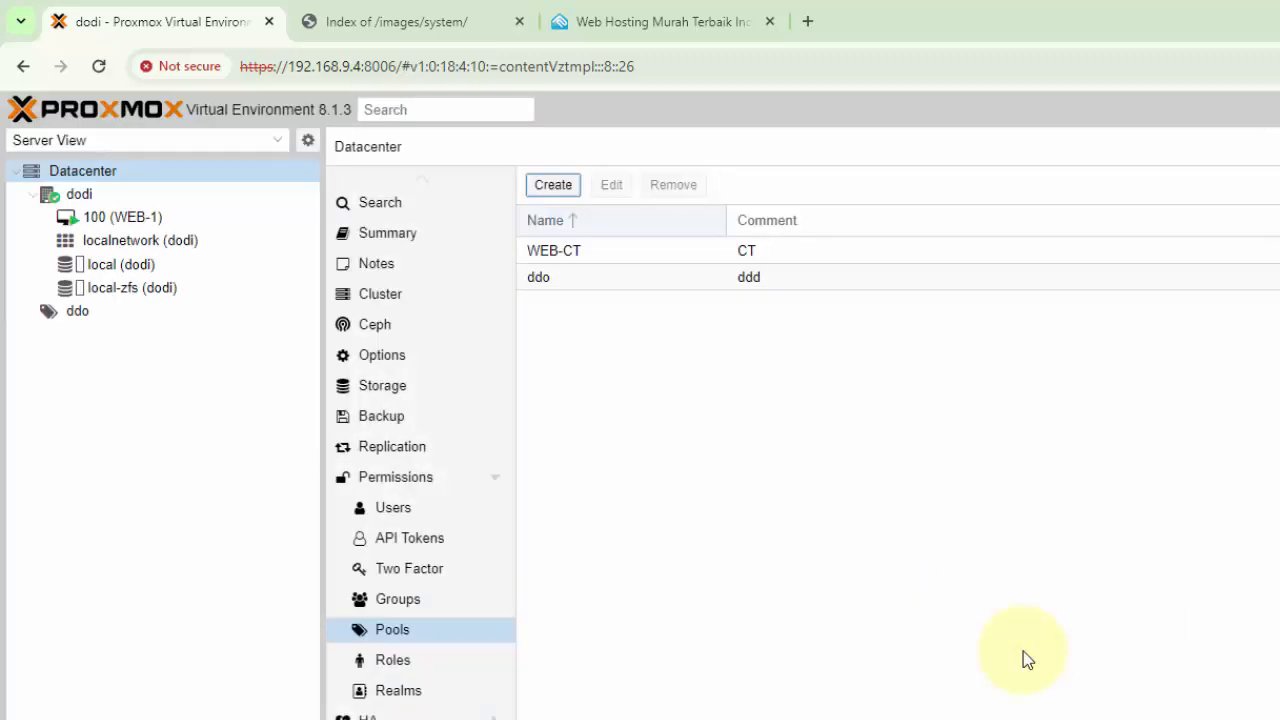
left_click(693, 253)
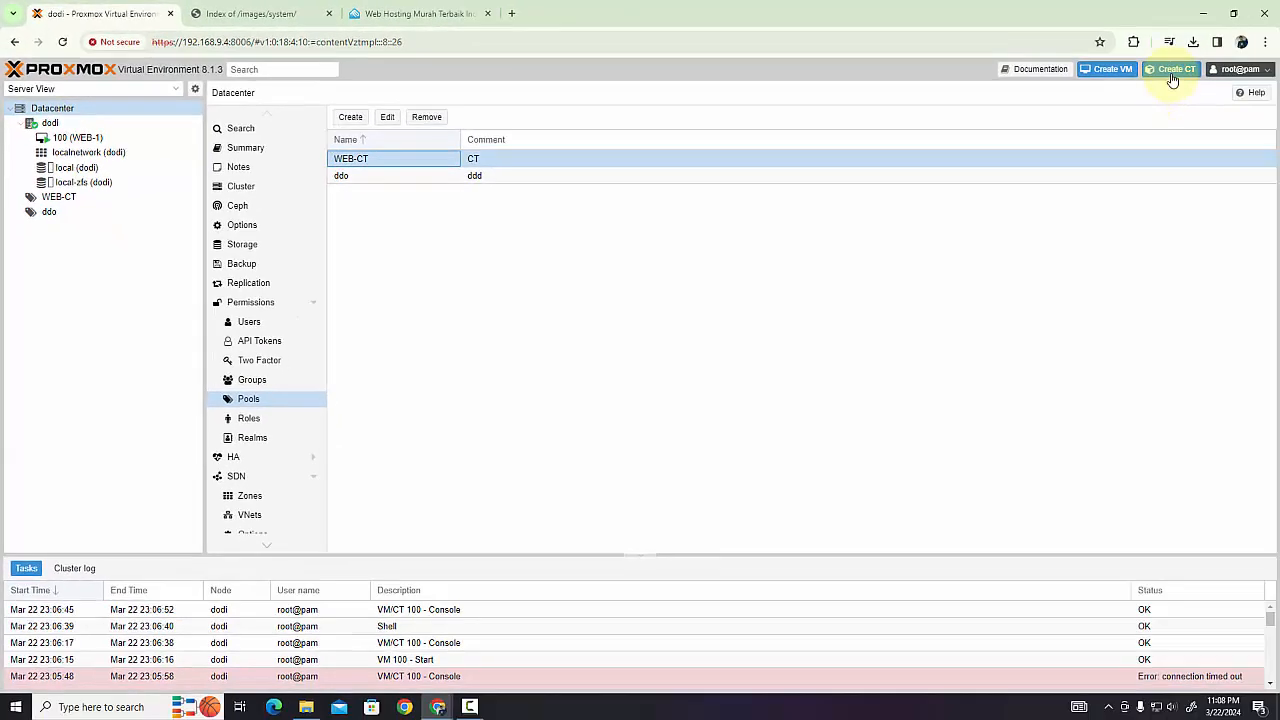
left_click(1172, 72)
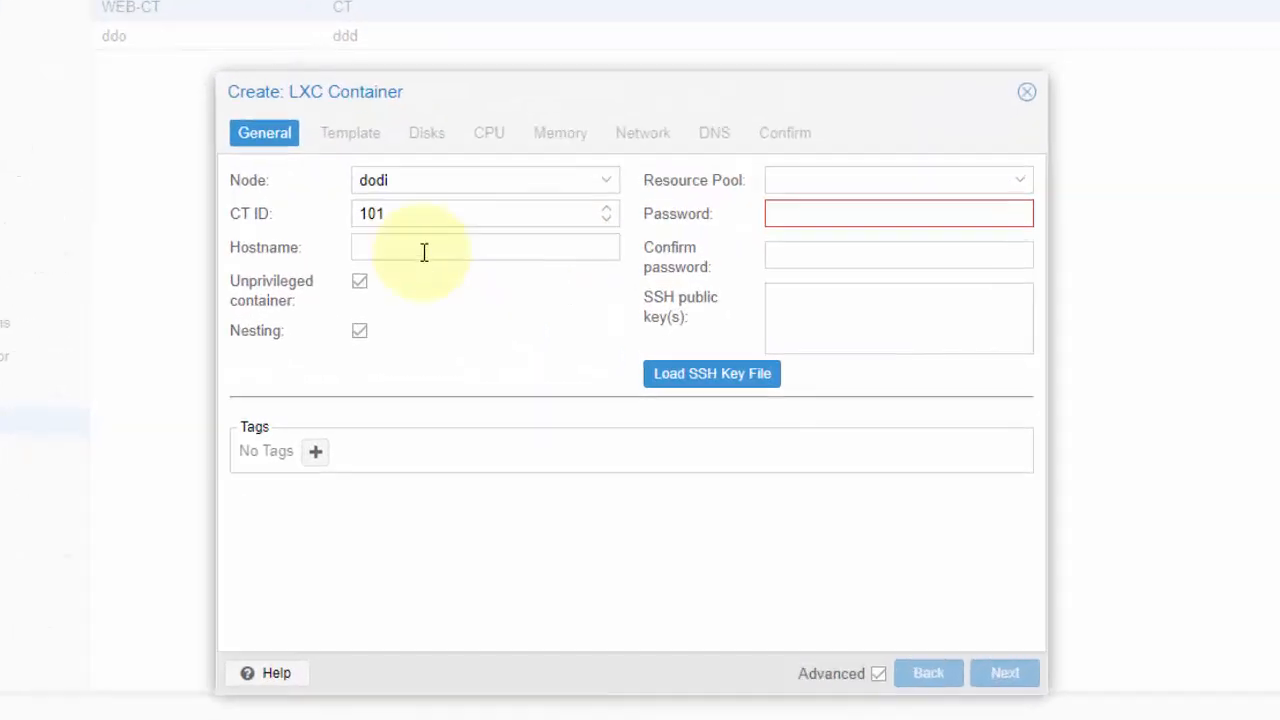
left_click_drag(466, 252, 403, 268)
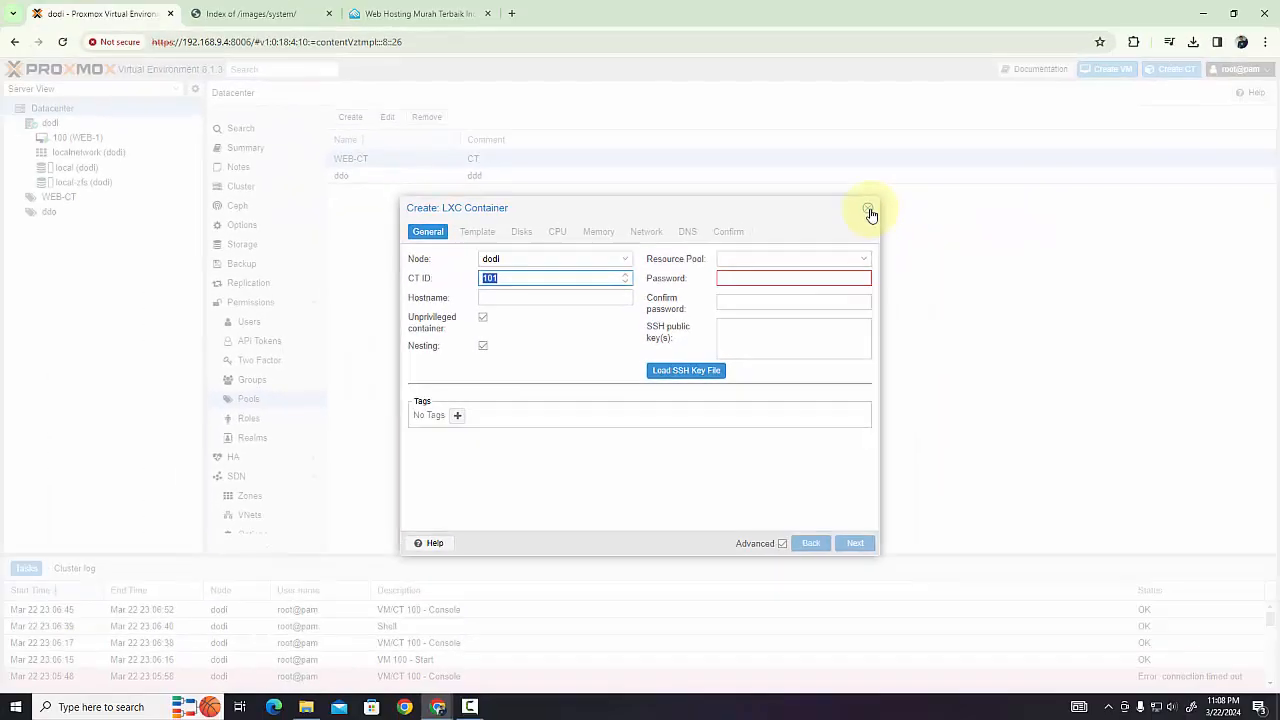
left_click(869, 210)
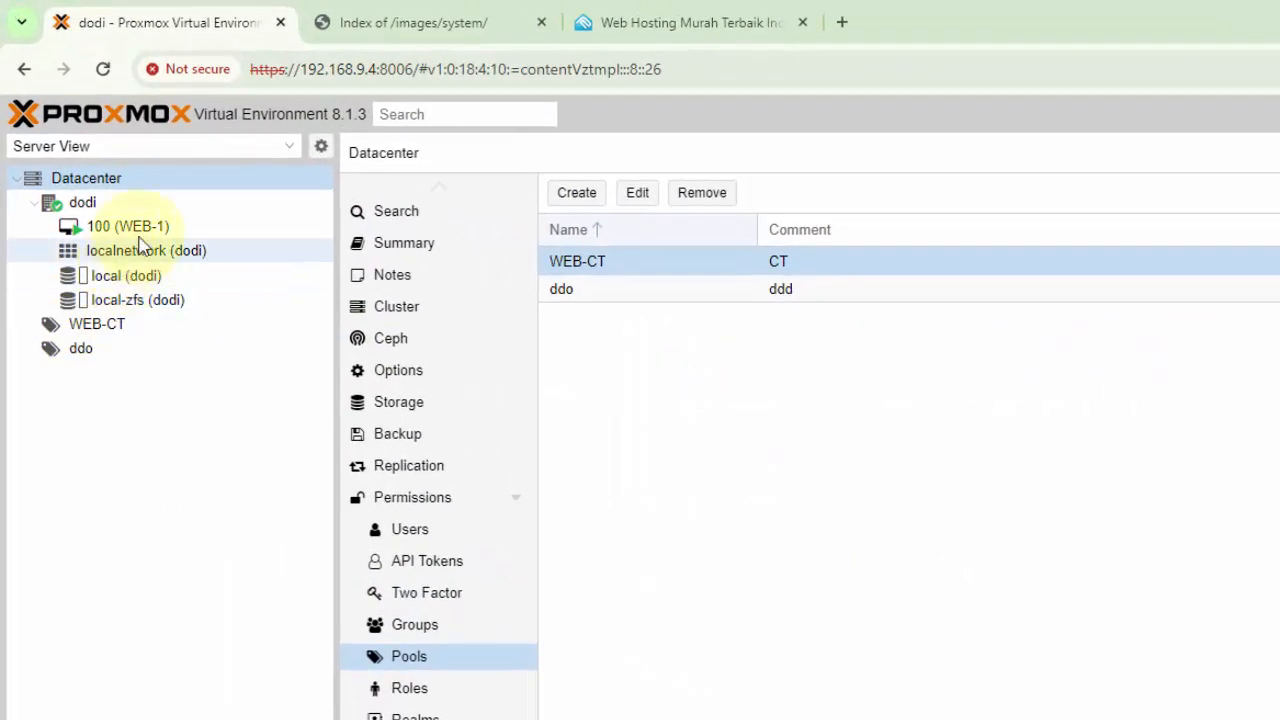
View the console of virtual machine WEB-1 and the summary of the WEB-CT resource pool
left_click(143, 237)
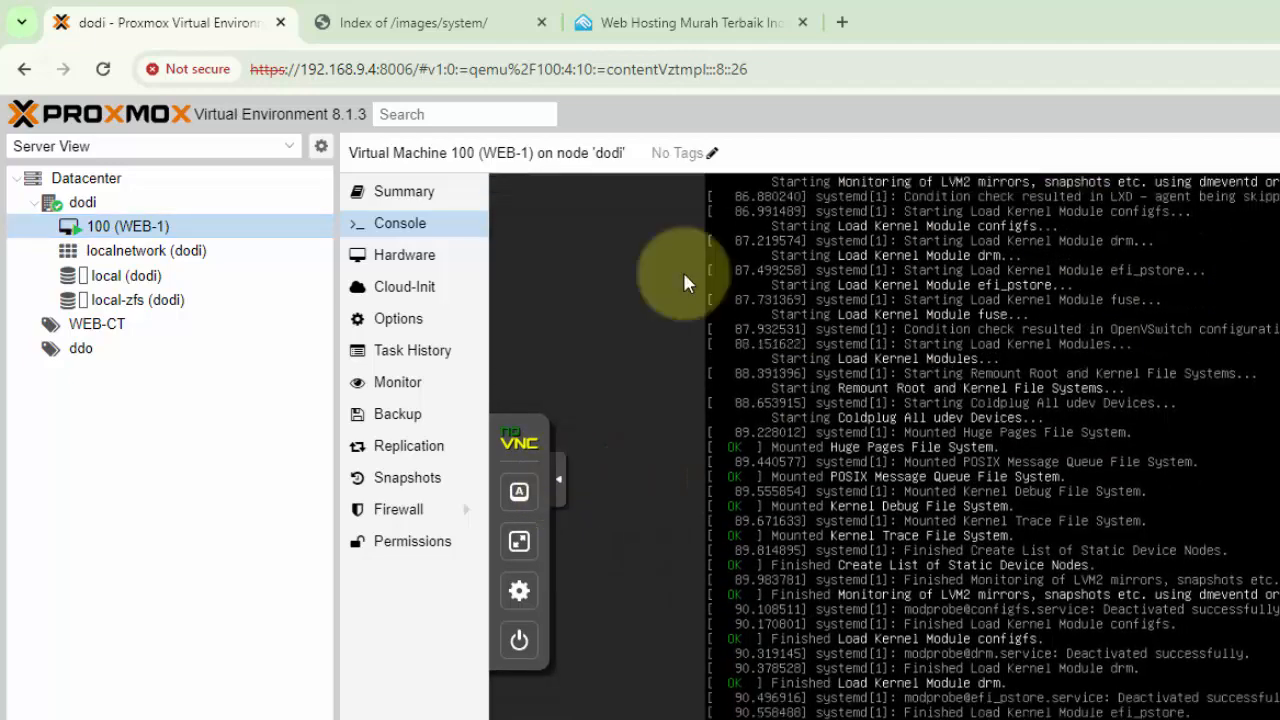
left_click(110, 330)
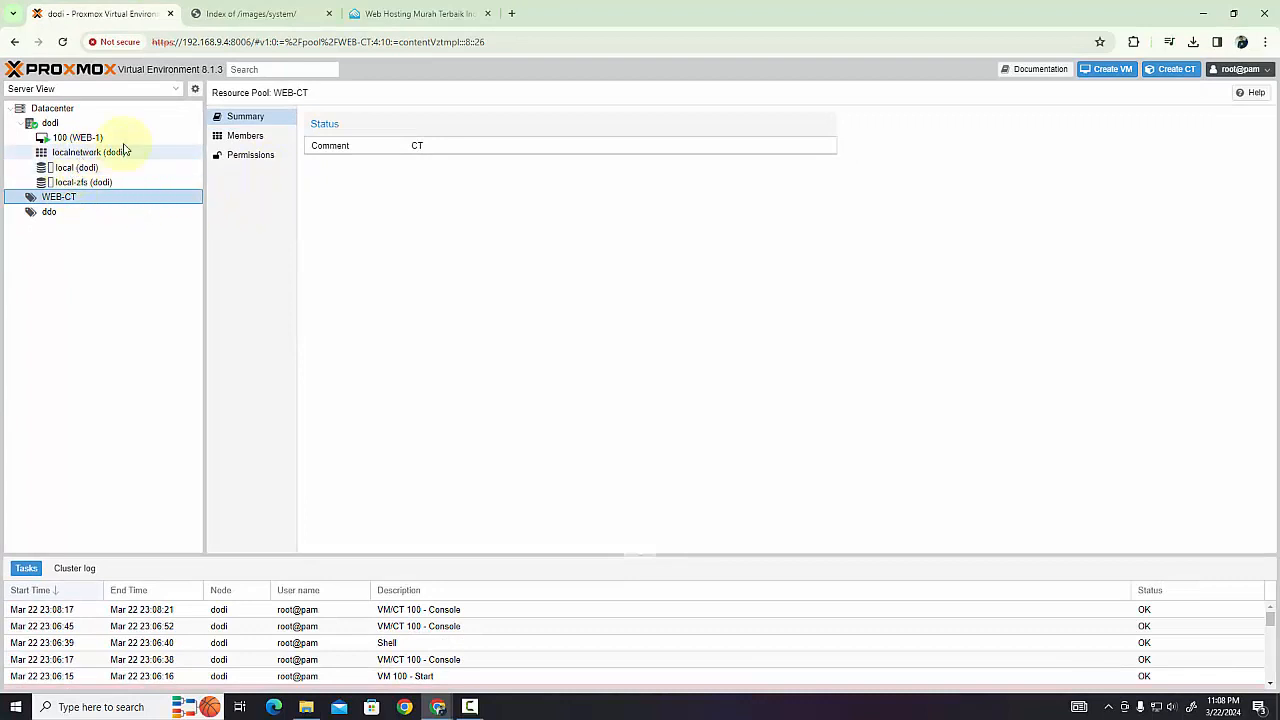
Start a new LXC container on node dodi with the hostname CT-WEB and assign it to the WEB-CT resource pool
left_click(1160, 71)
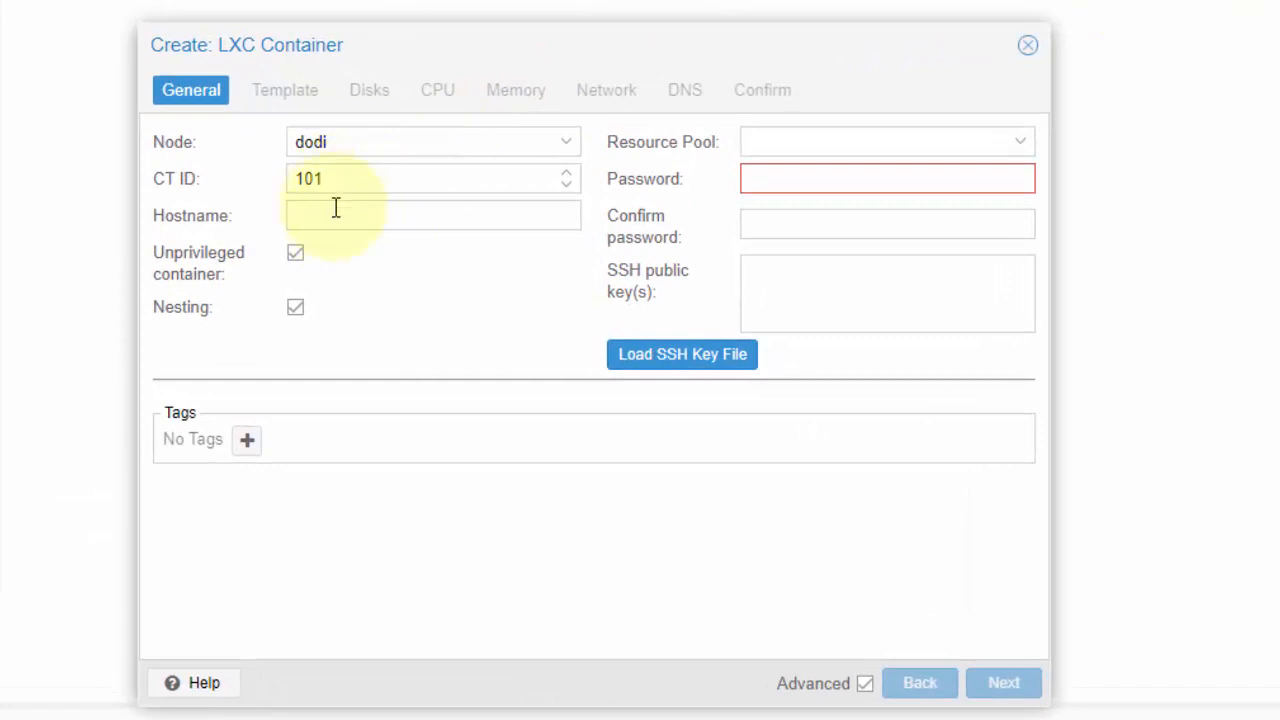
left_click(335, 217)
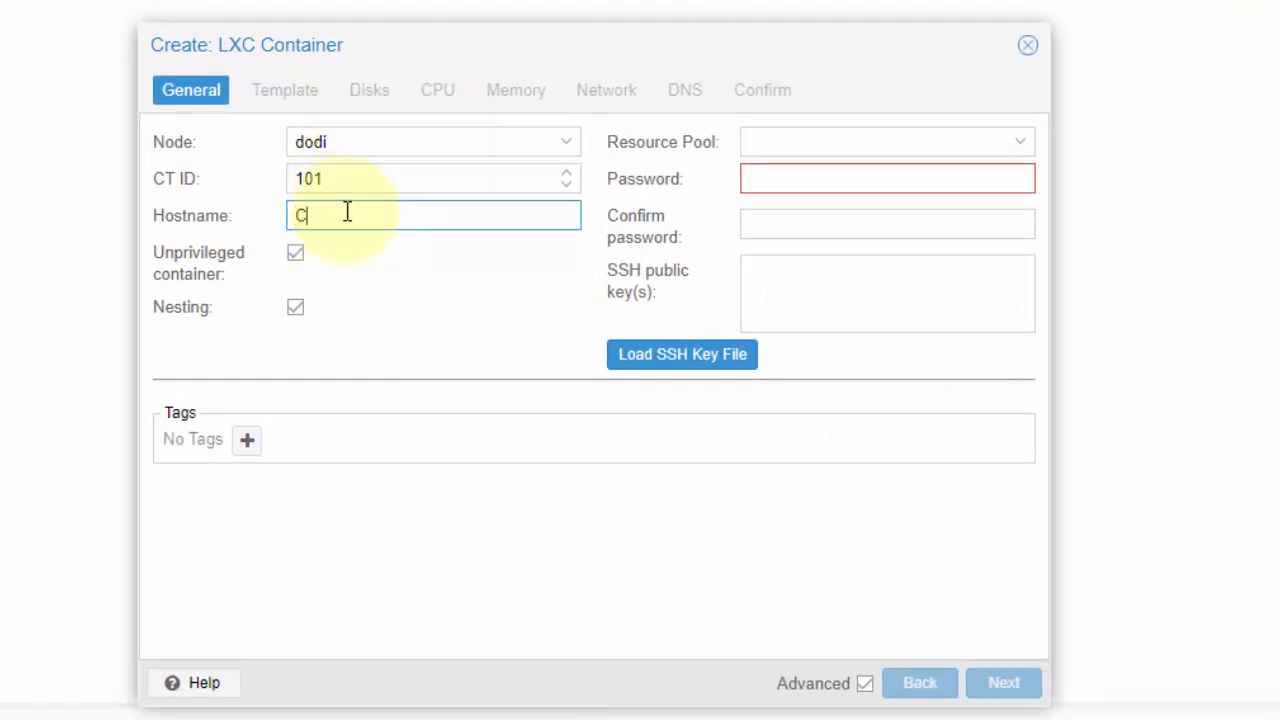
type("CT-WEB")
left_click(771, 146)
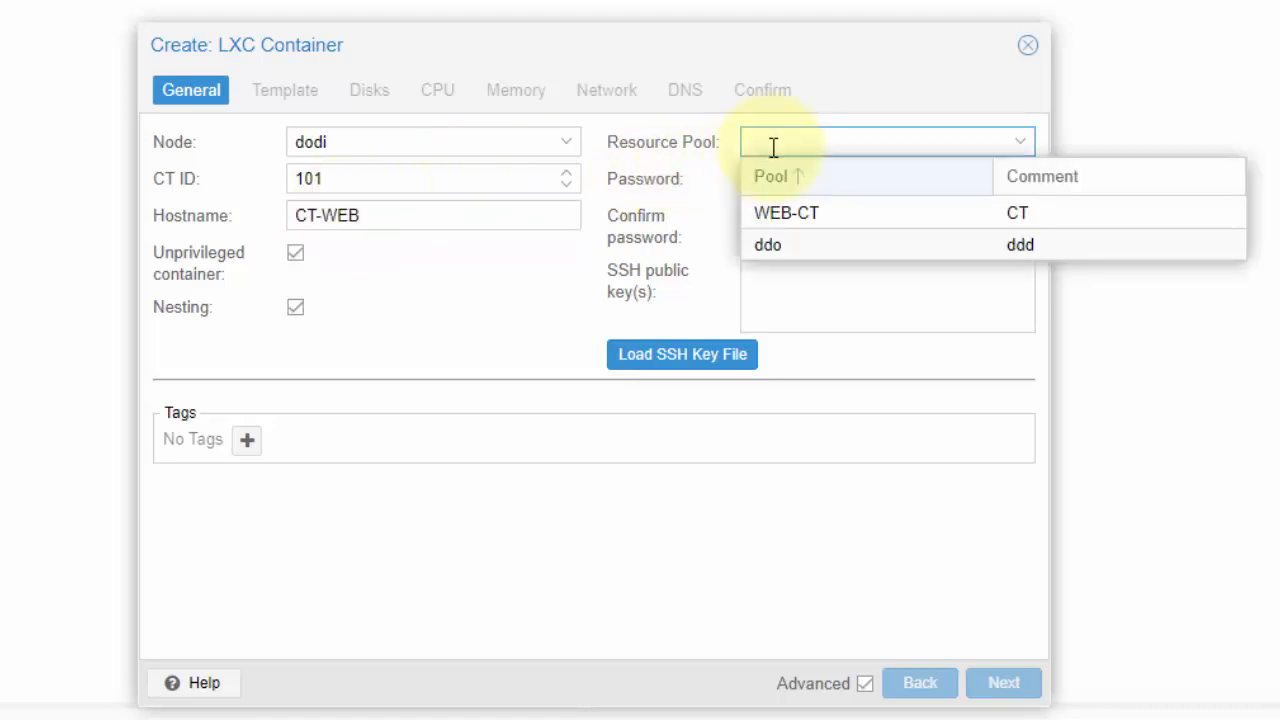
left_click(833, 209)
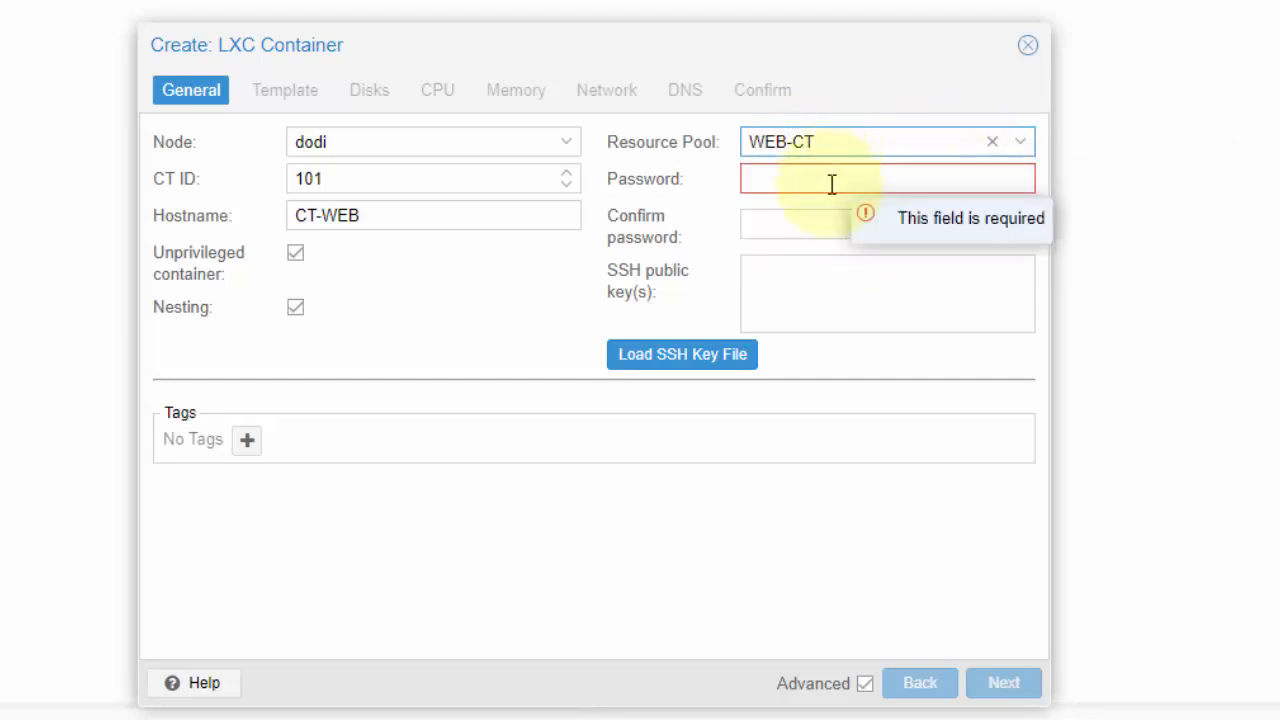
Enter and confirm the container's password, leave the SSH public key empty, and proceed to the template settings
left_click(831, 184)
type("p")
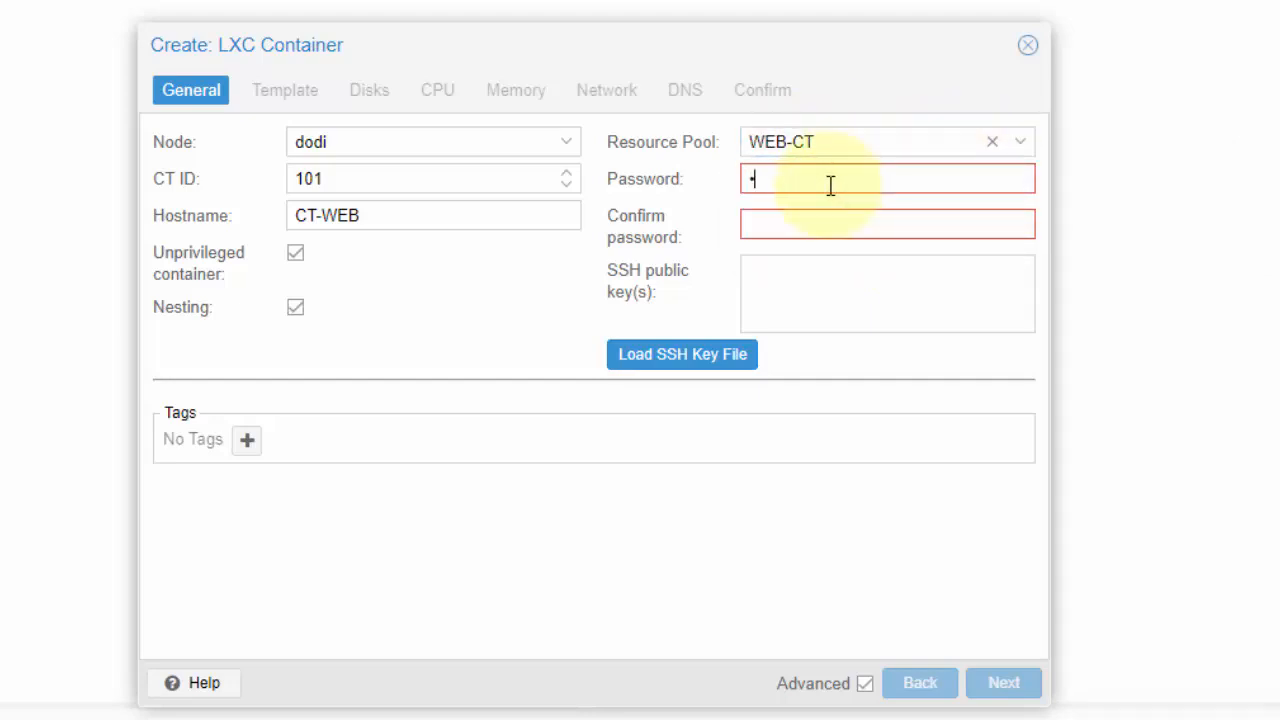
type("••••")
left_click(821, 219)
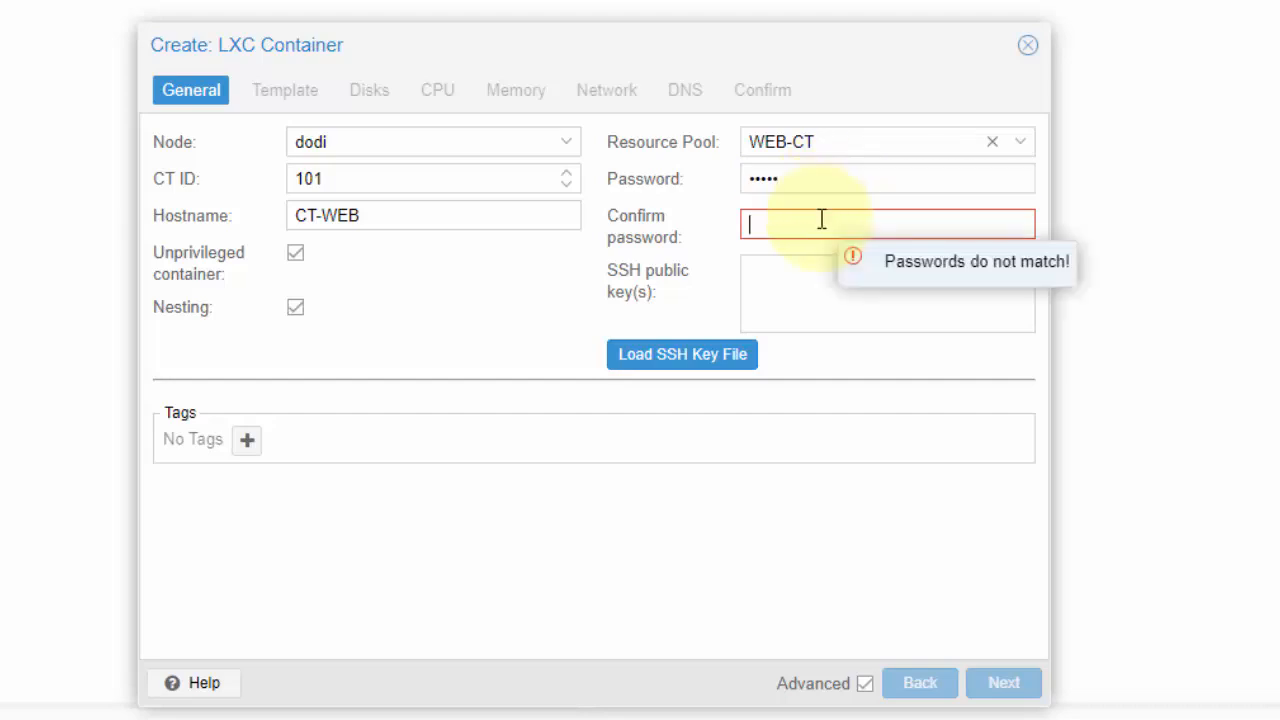
type("•••••")
left_click(814, 270)
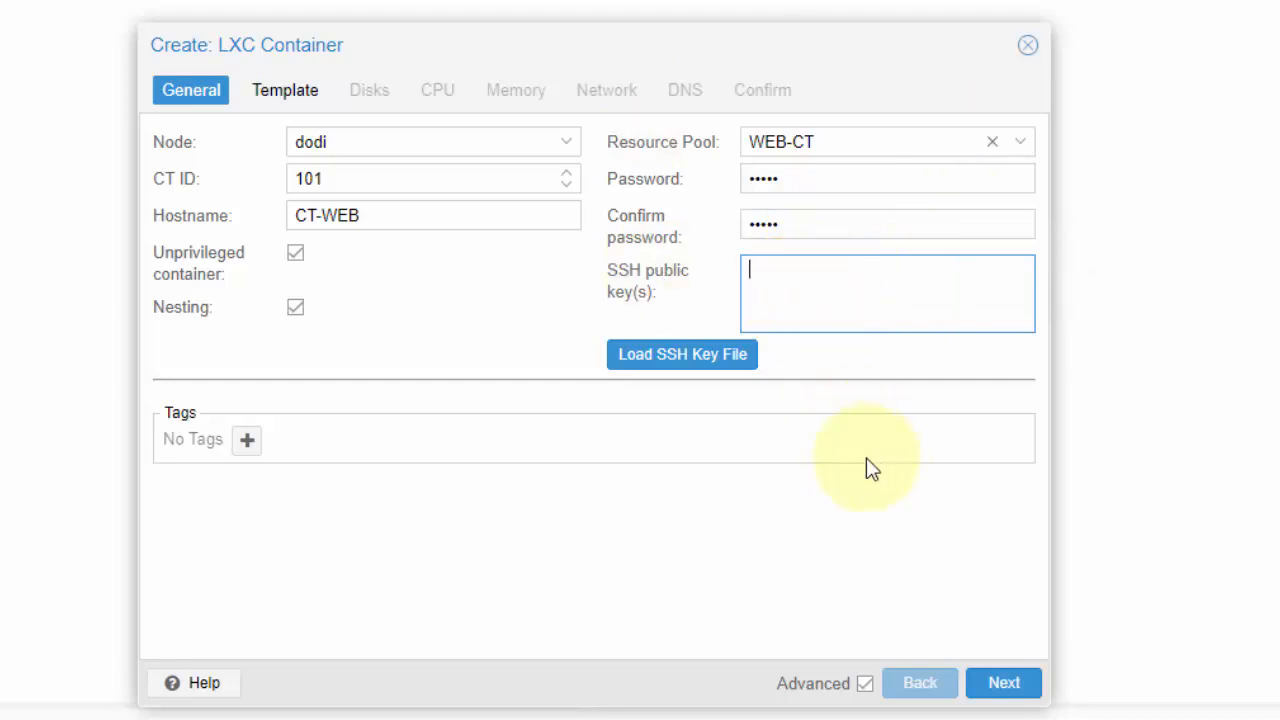
left_click(986, 686)
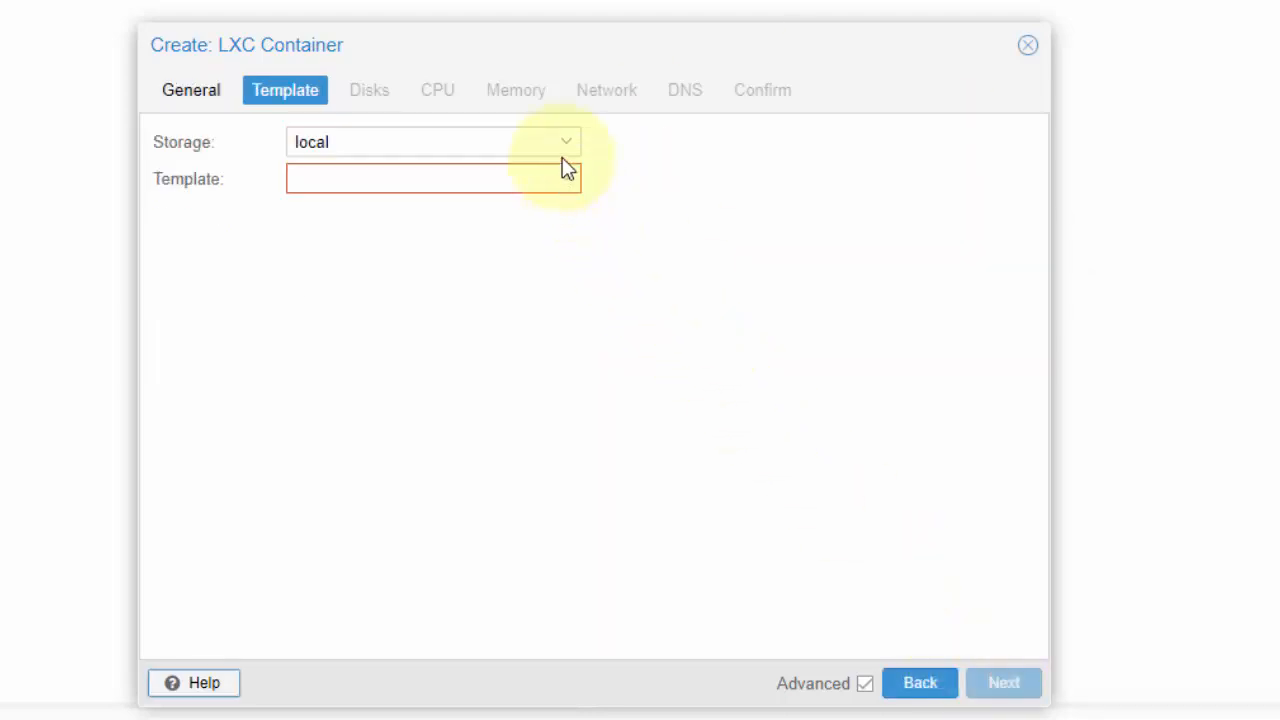
Choose the debian-12-standard_12.0-1_amd64.tar.zst template from the local storage for the container
left_click(558, 150)
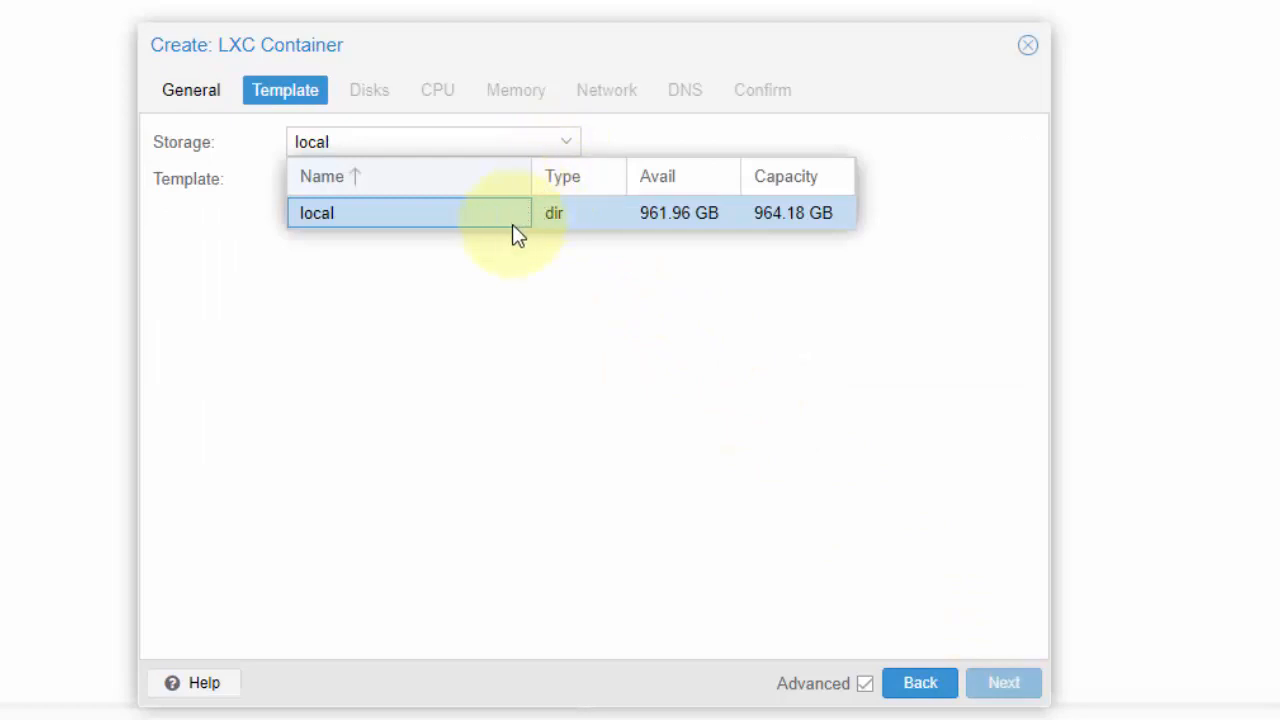
left_click(515, 225)
left_click(563, 180)
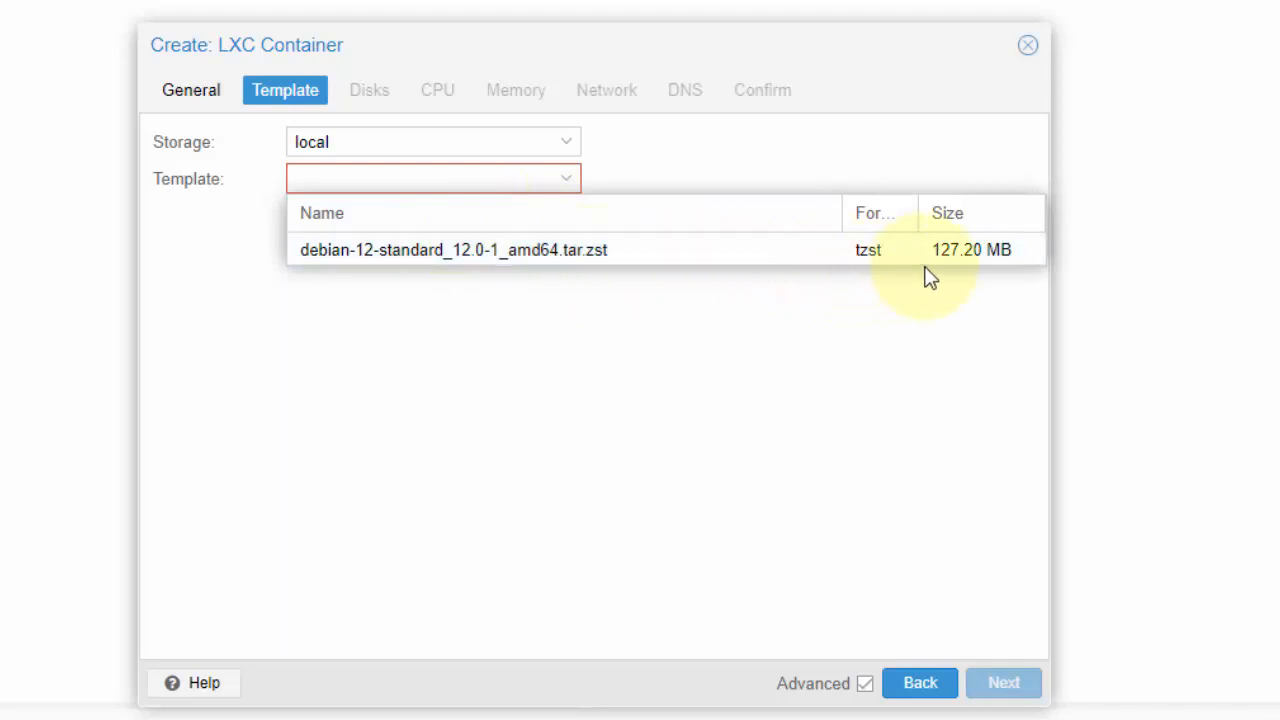
left_click(956, 254)
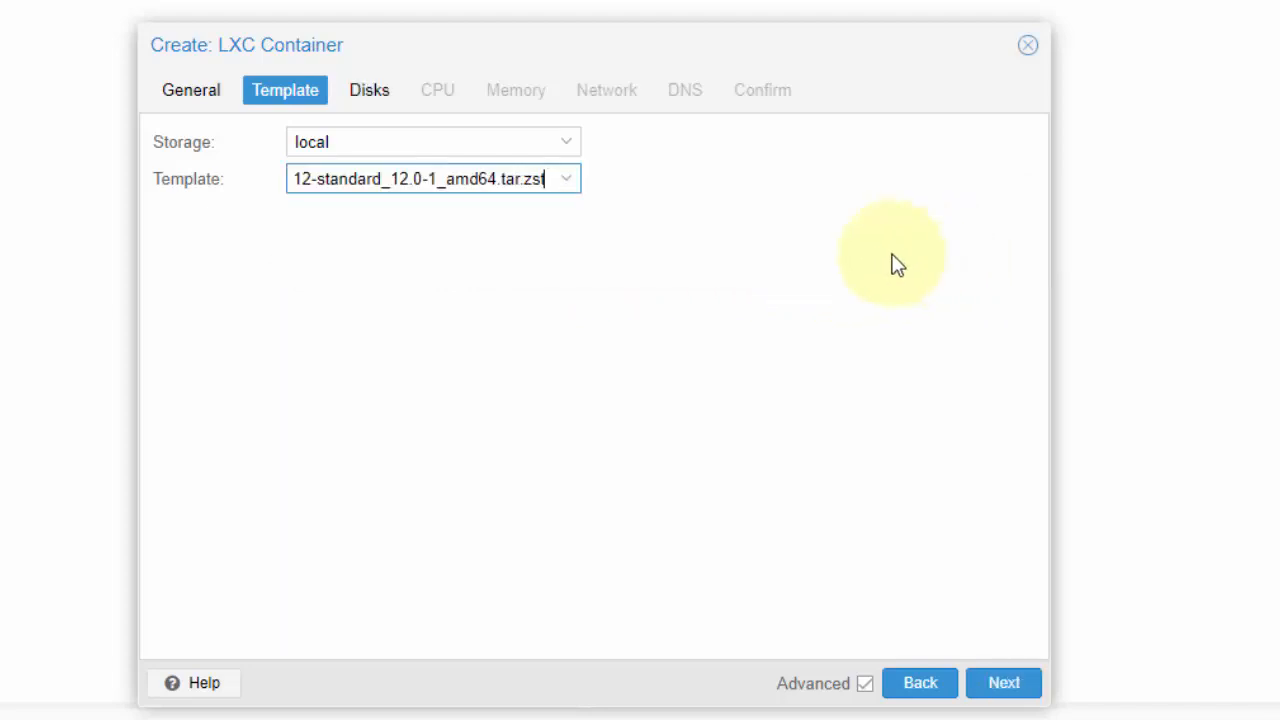
left_click(990, 684)
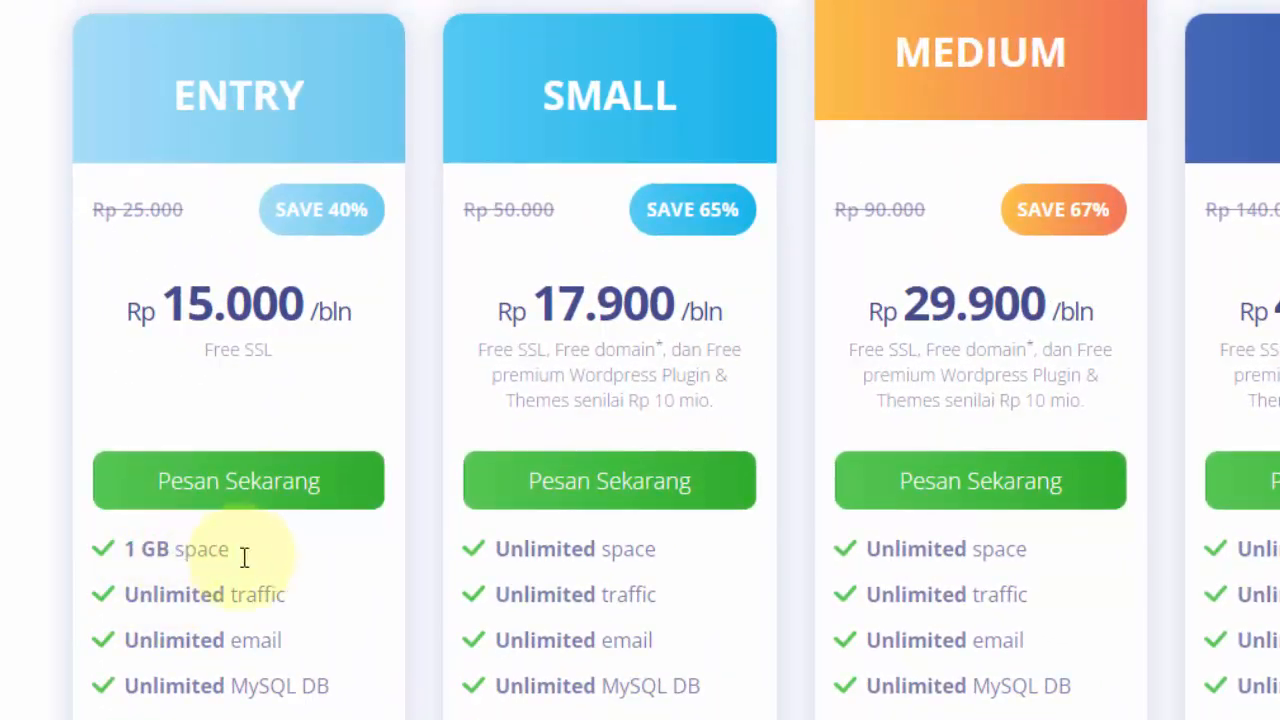
Compare the disk space offered by the Entry and Small plans on the web hosting page
left_click_drag(197, 554, 171, 551)
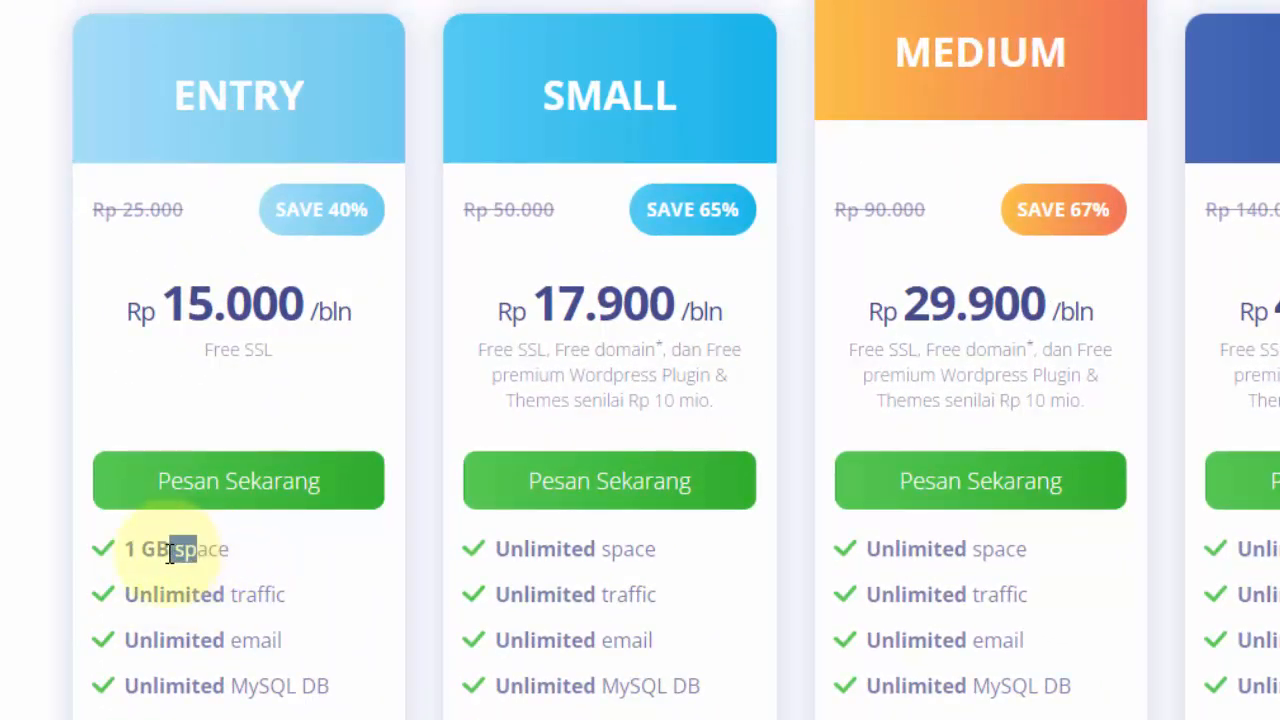
left_click(582, 555)
left_click_drag(579, 555, 596, 553)
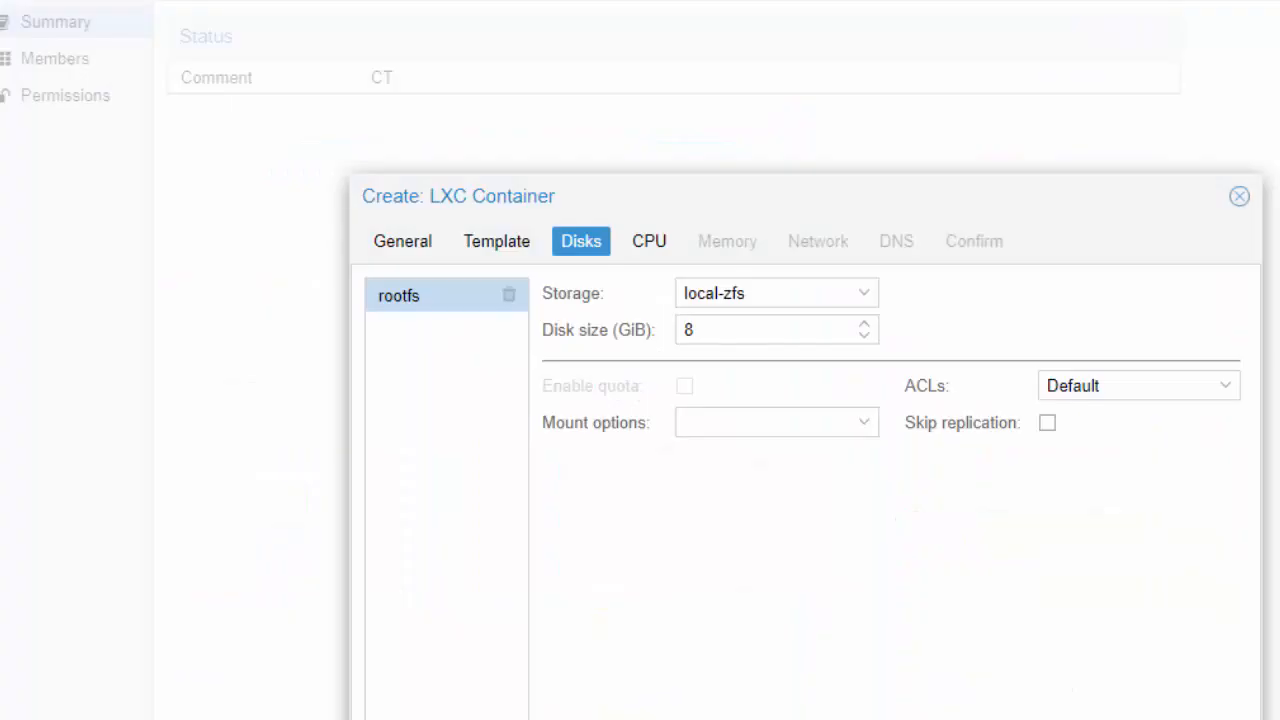
Keep the container's root disk on local-zfs storage with a size of 8 GiB and proceed to the CPU settings
mouse_move(743, 331)
left_mouse_down()
mouse_move(639, 336)
mouse_move(762, 330)
left_mouse_up()
left_click(815, 299)
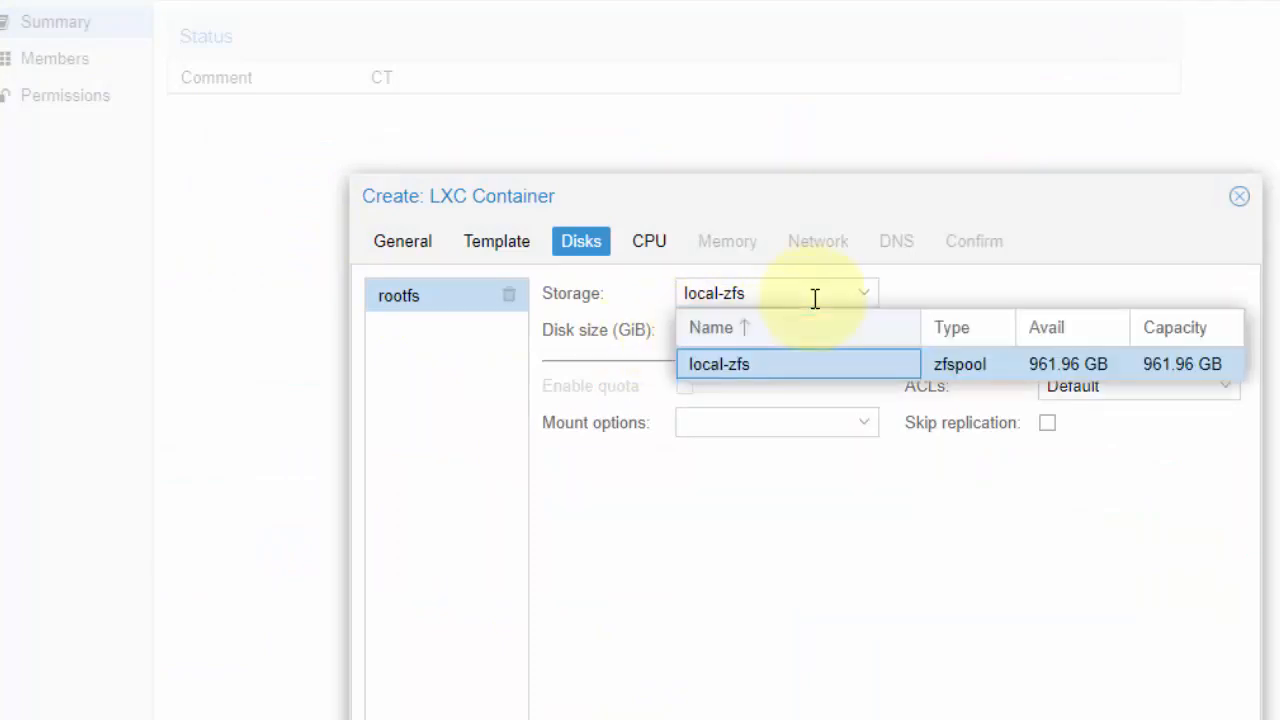
left_click(814, 297)
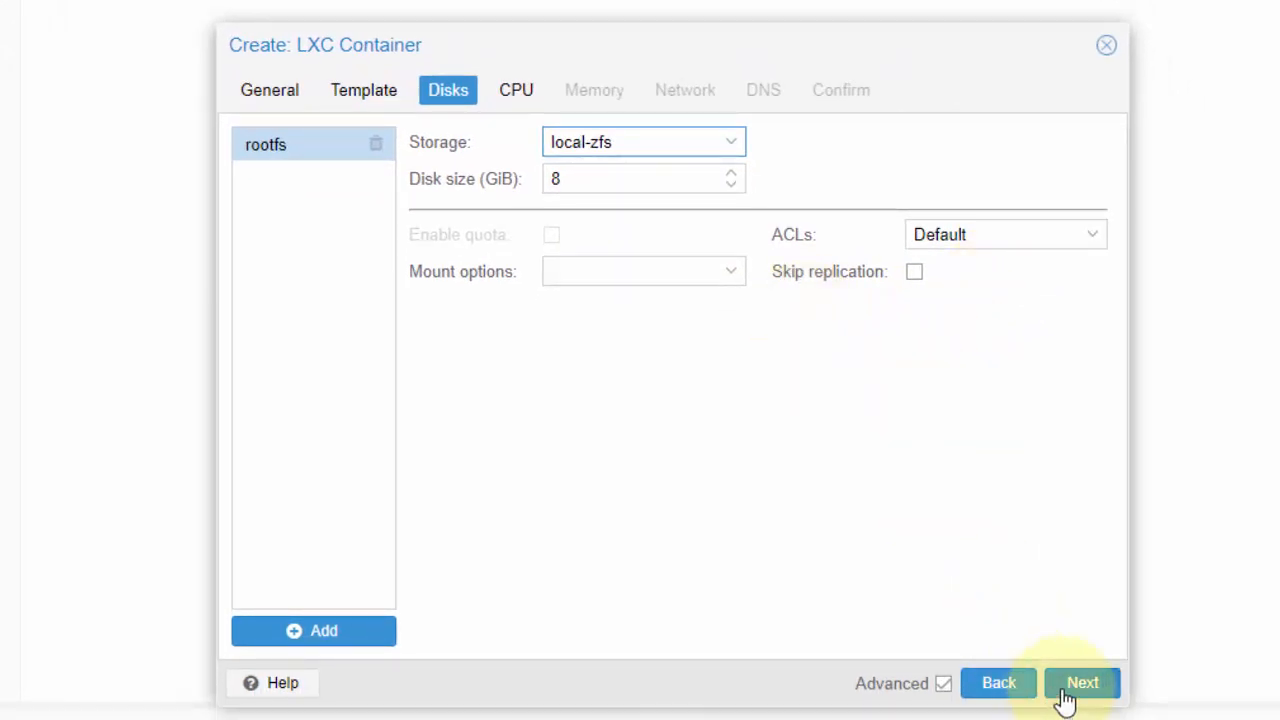
left_click(1065, 698)
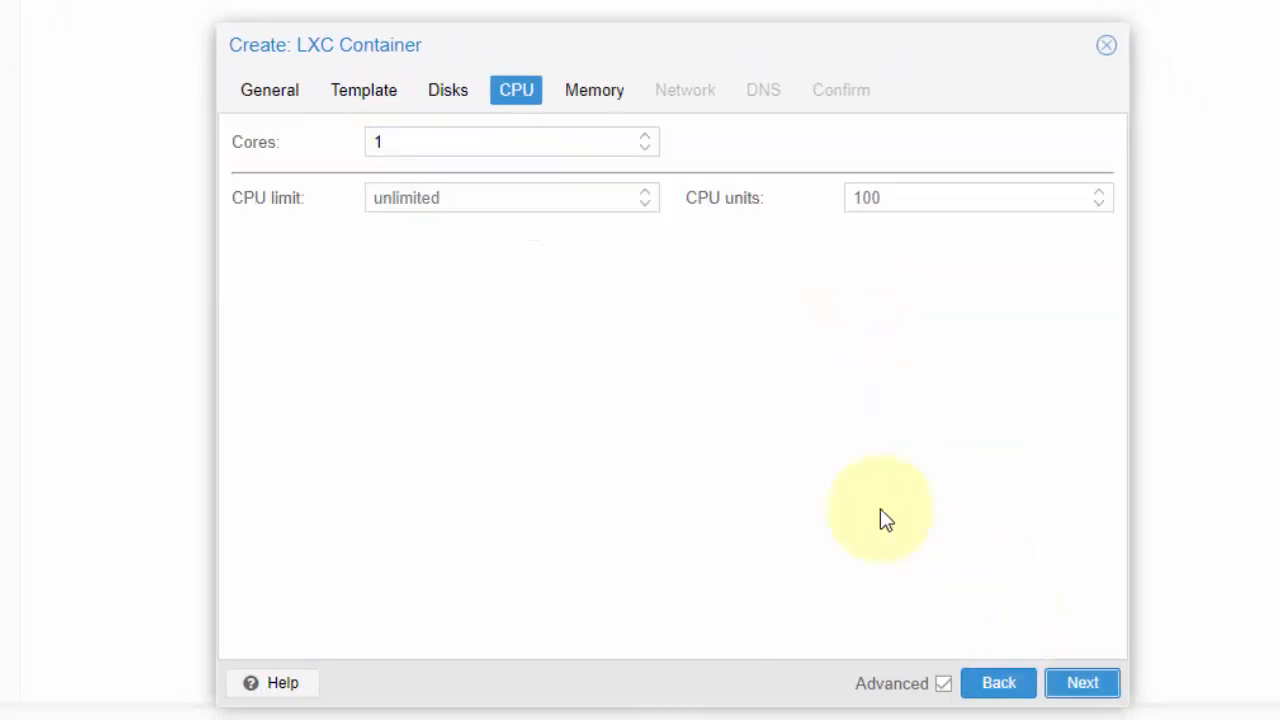
Set the container's CPU to 1 core with a CPU limit of 0 and proceed to the memory settings
left_click(645, 136)
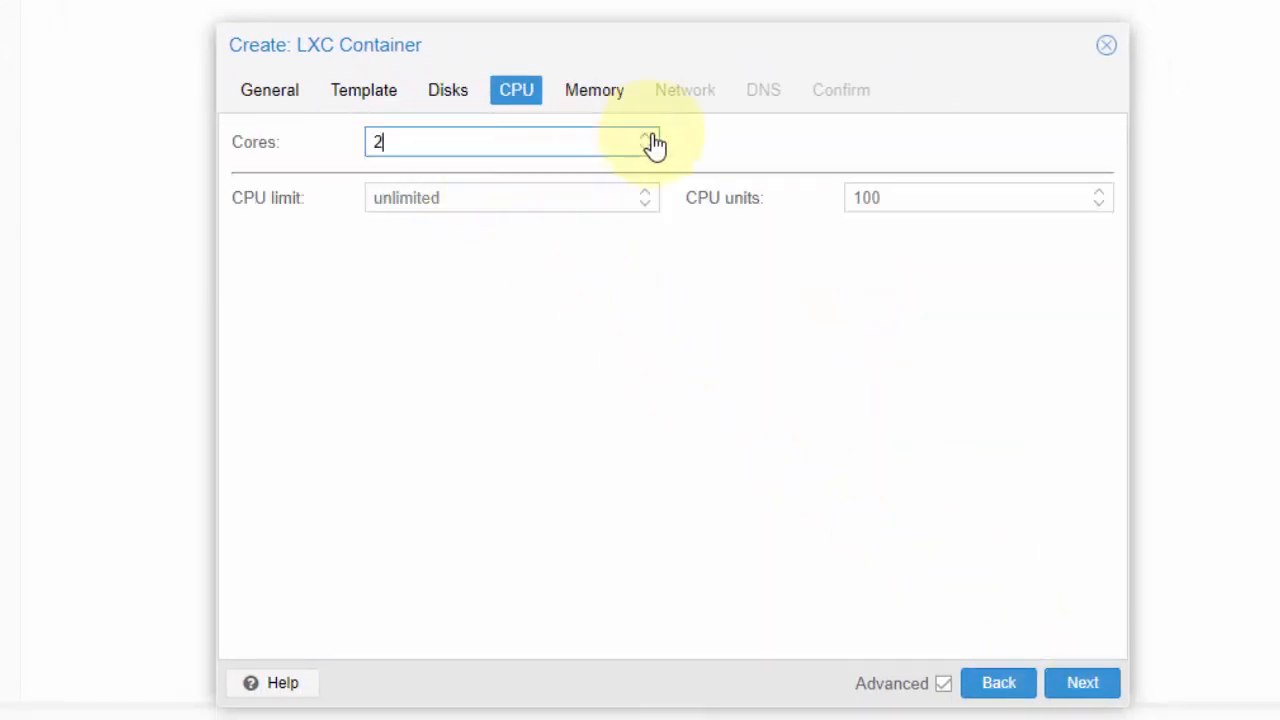
left_click(645, 139)
double_click(645, 150)
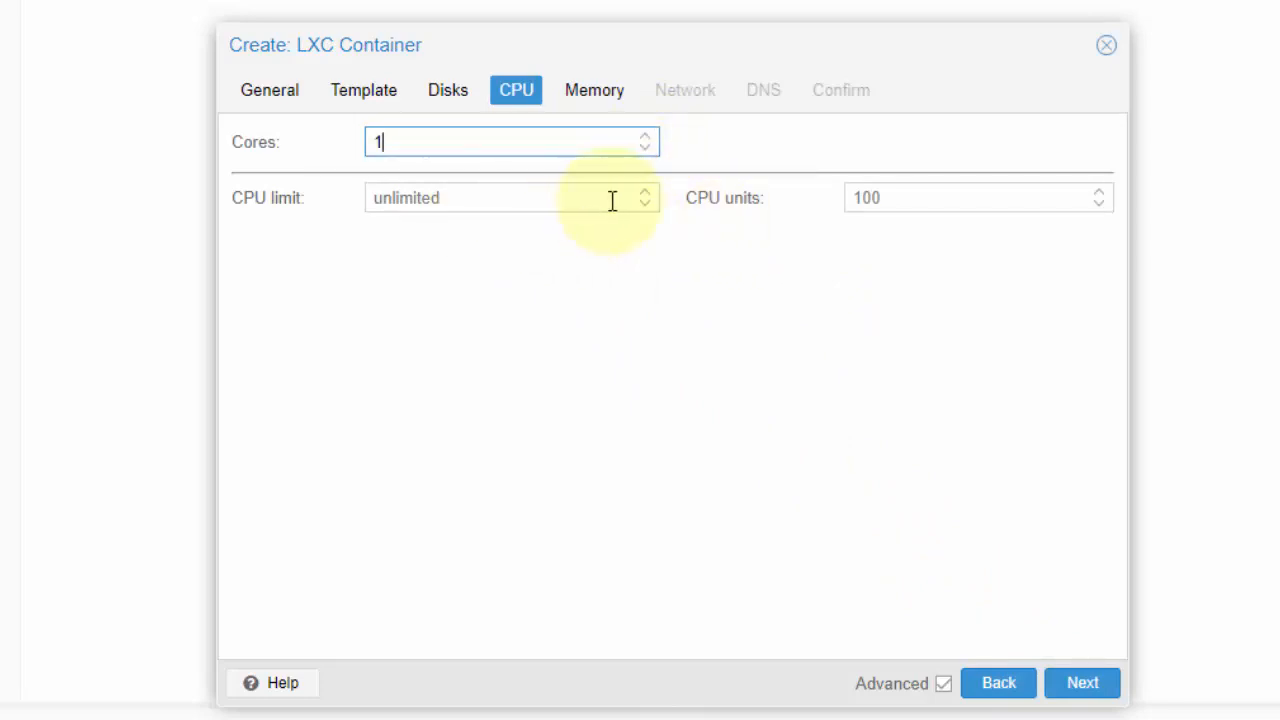
left_click(648, 194)
left_click(651, 194)
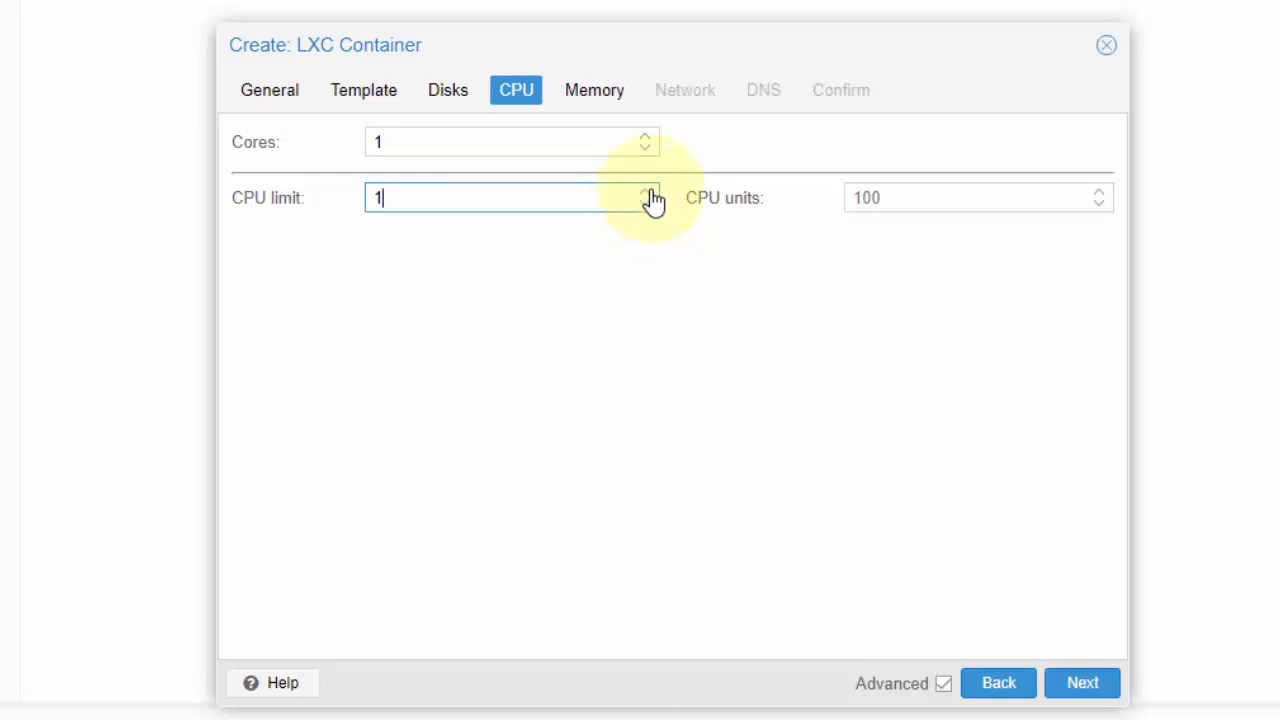
left_click(648, 193)
double_click(648, 204)
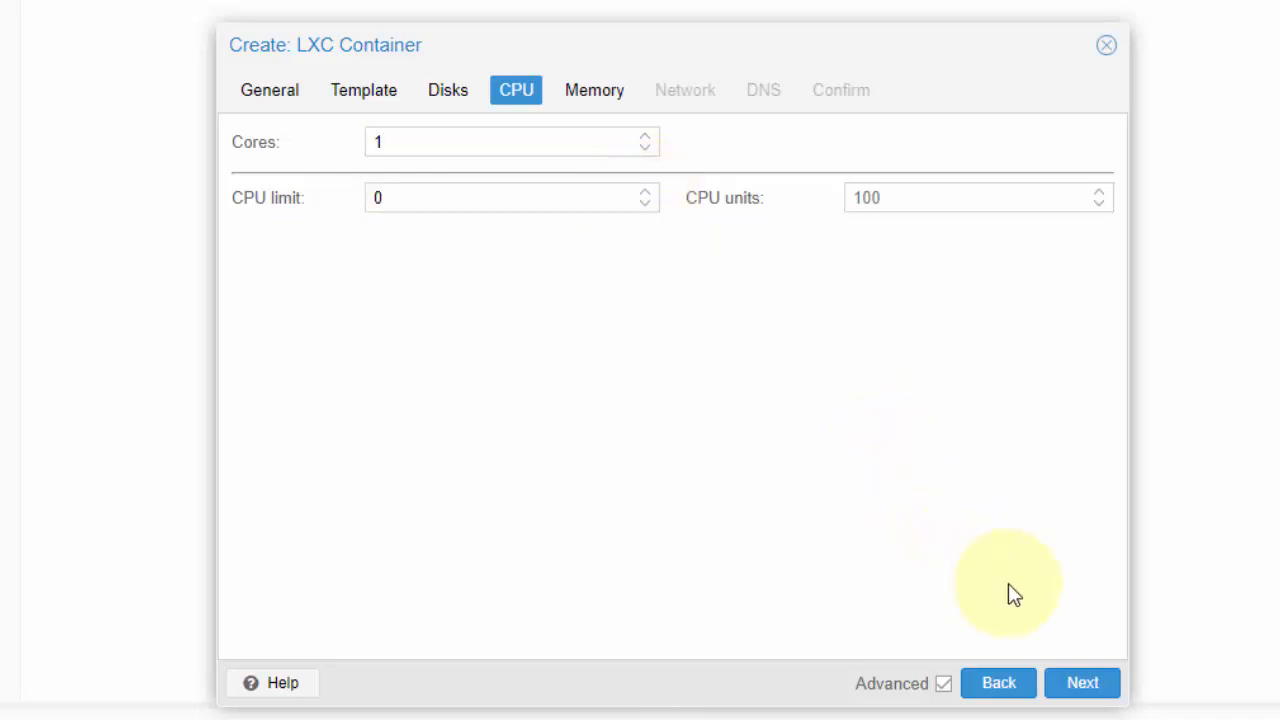
left_click(1078, 683)
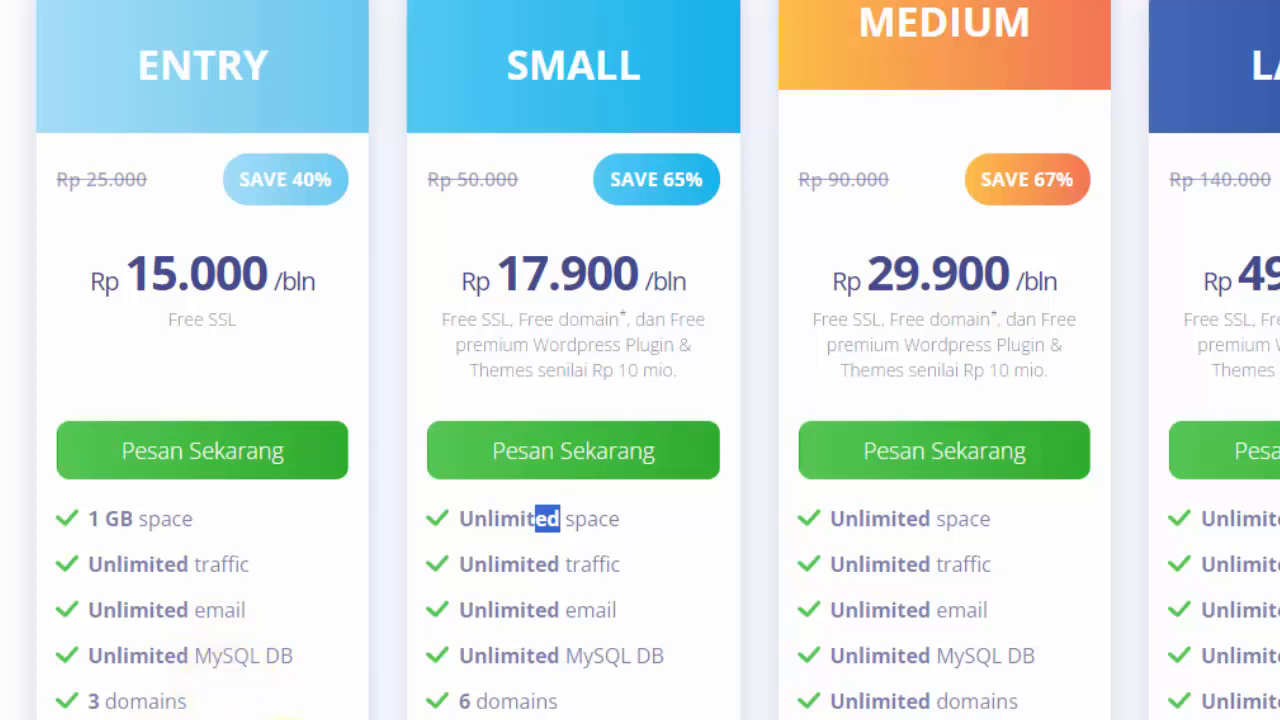
Accept 512 MiB for memory and swap, and give eth0 the static IPv4 address 192.168.10.1/24 without a gateway
scroll(361, 588, "up", 1)
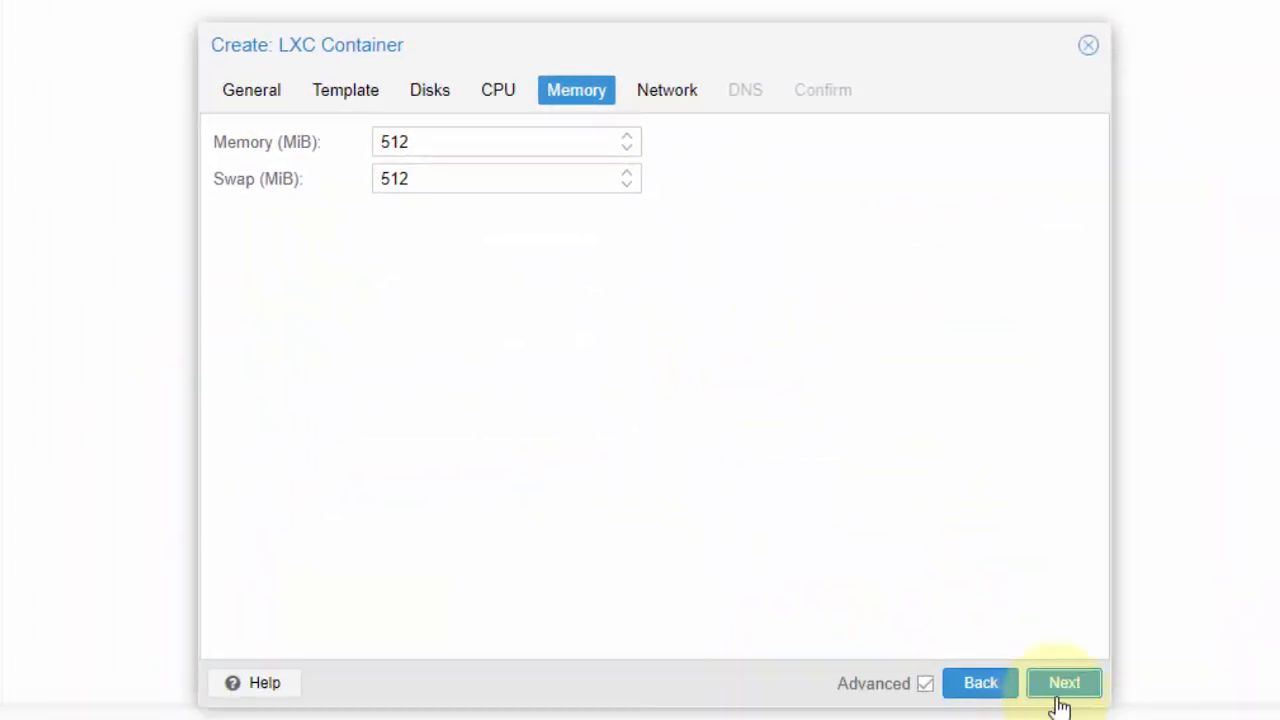
left_click(1064, 688)
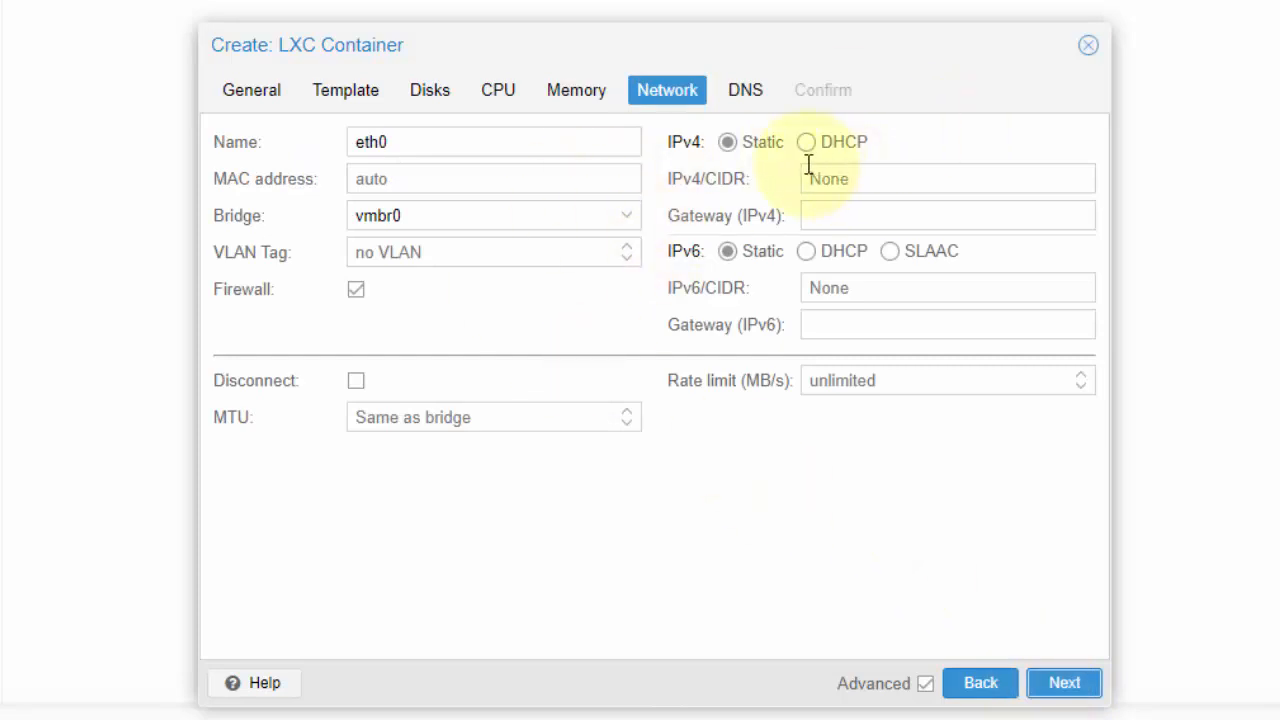
left_click(847, 182)
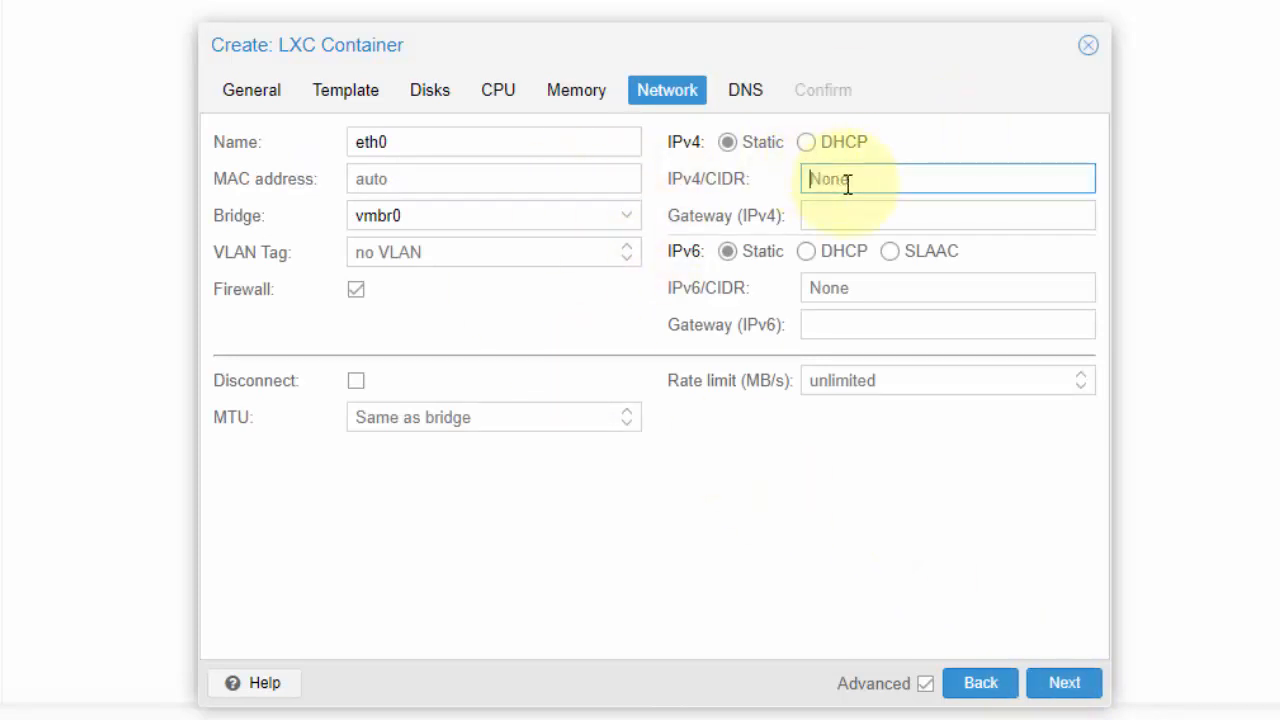
type("192.168.10.1/2")
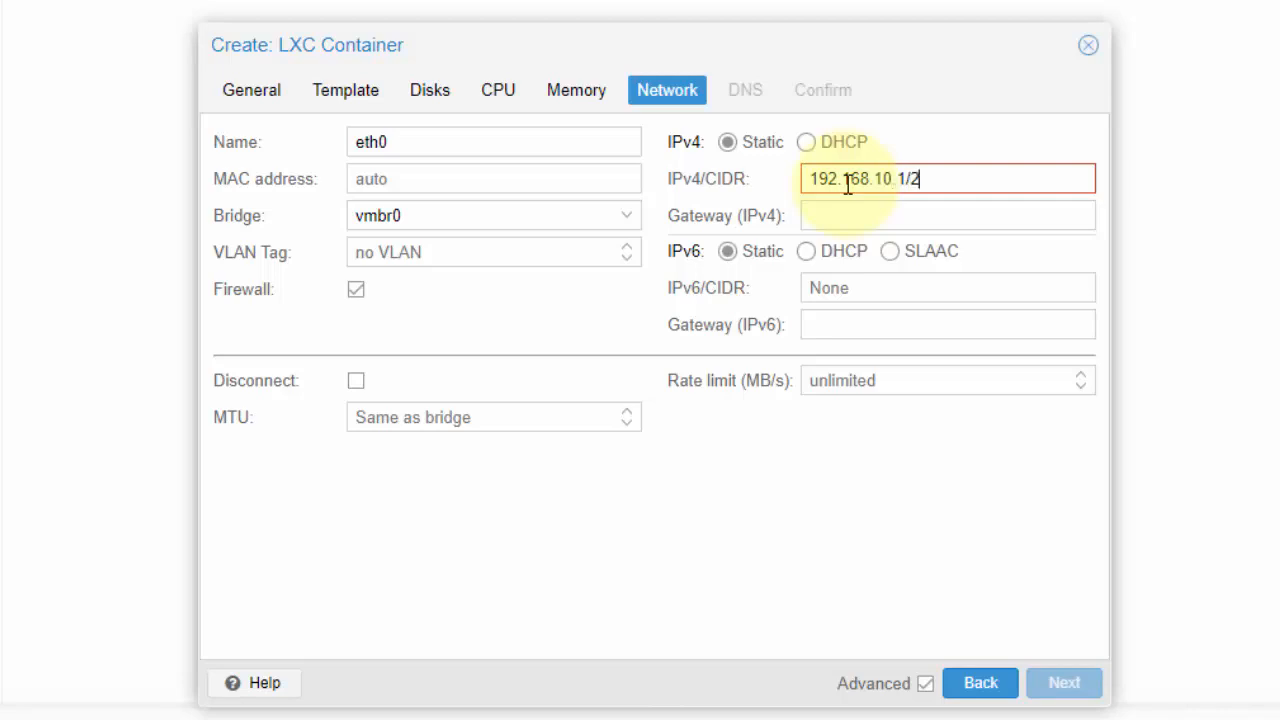
type("4")
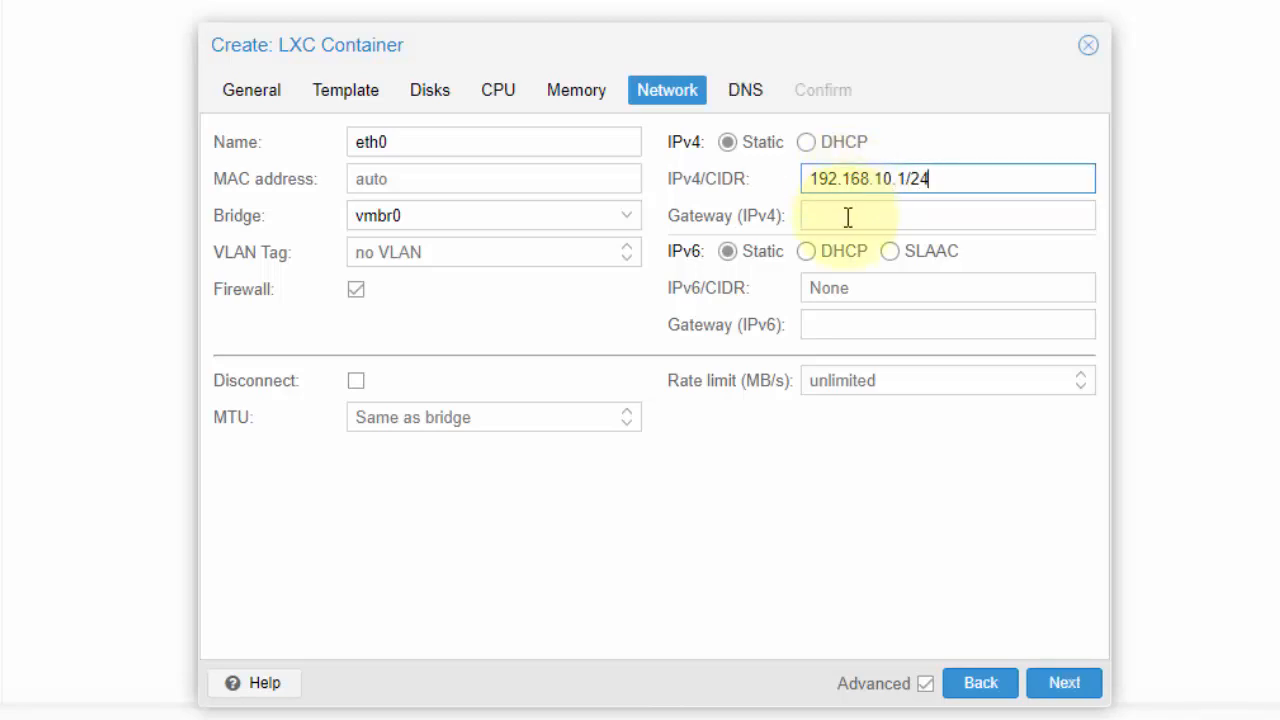
left_click(846, 215)
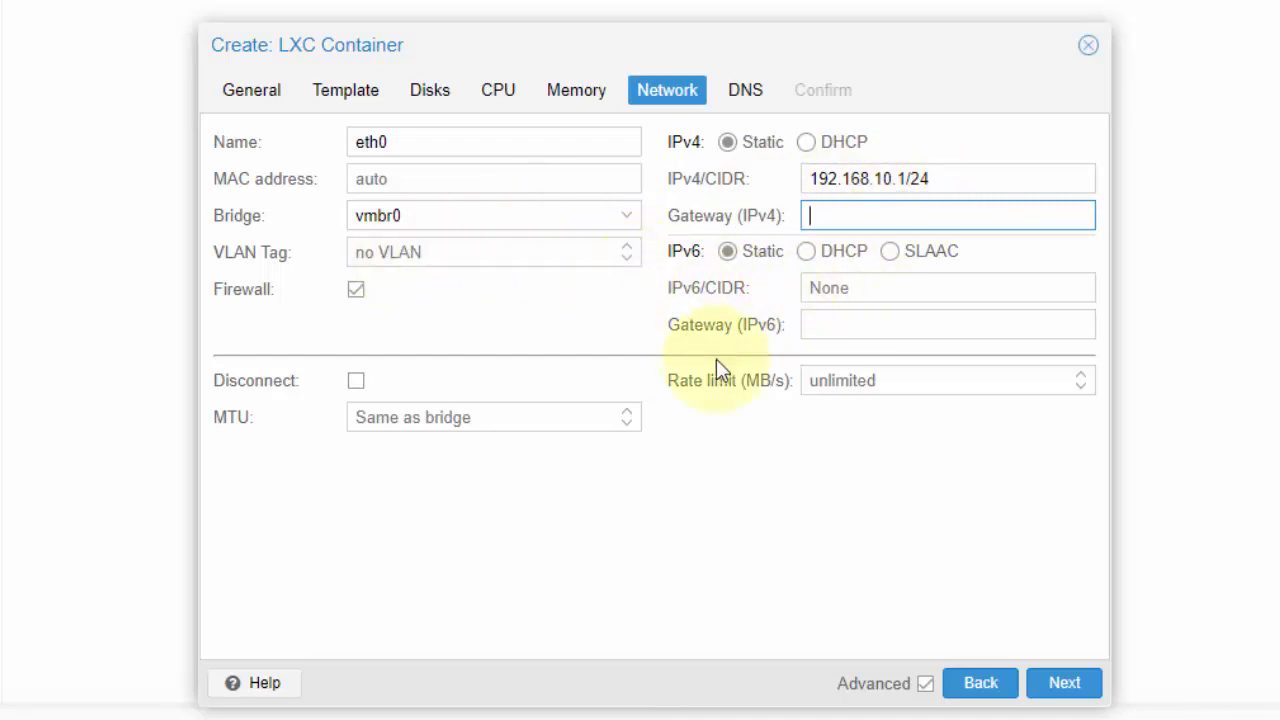
left_click(1053, 684)
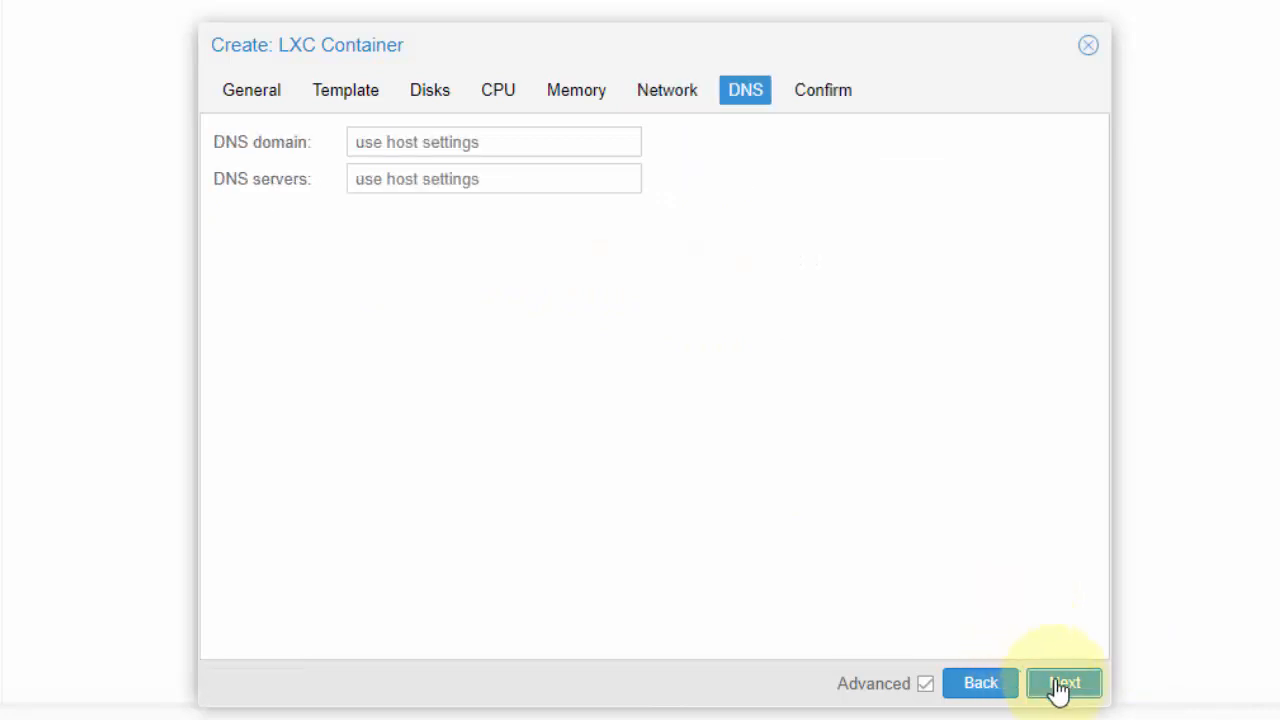
Set the container's DNS domain to ct.net and its DNS server to 192.168.10.1, and proceed to the confirmation summary
left_click(491, 140)
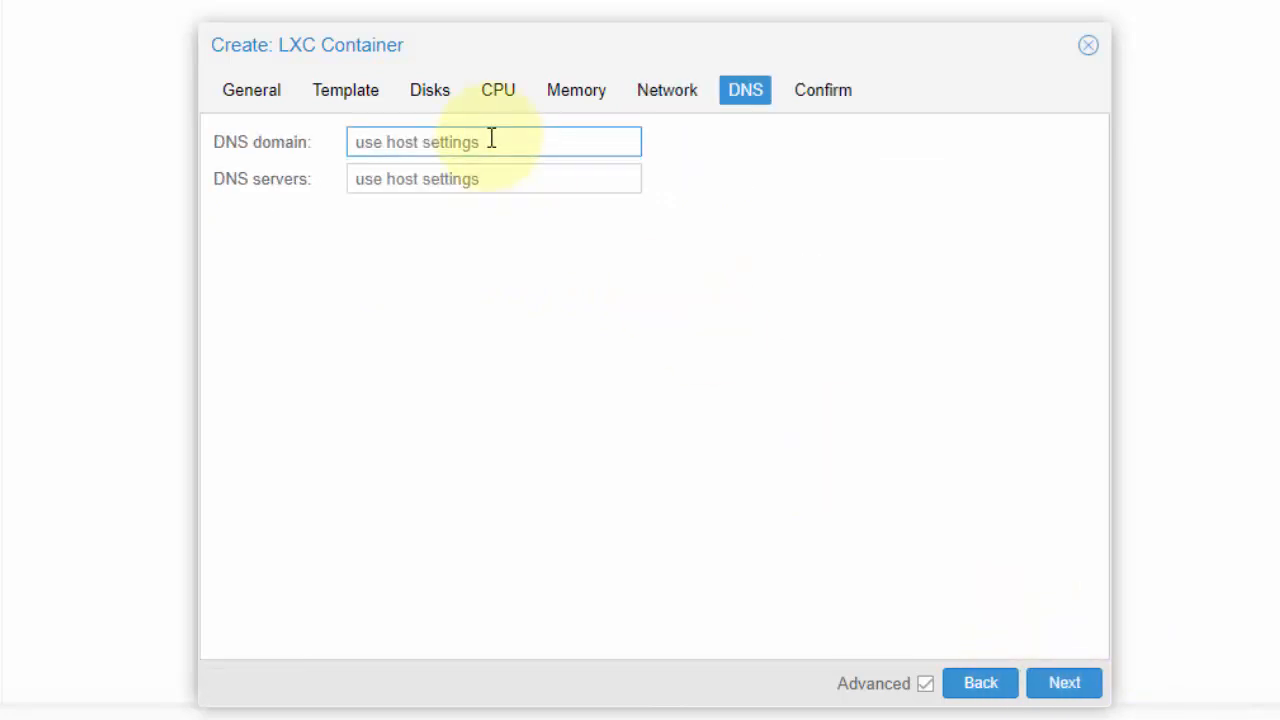
type("d")
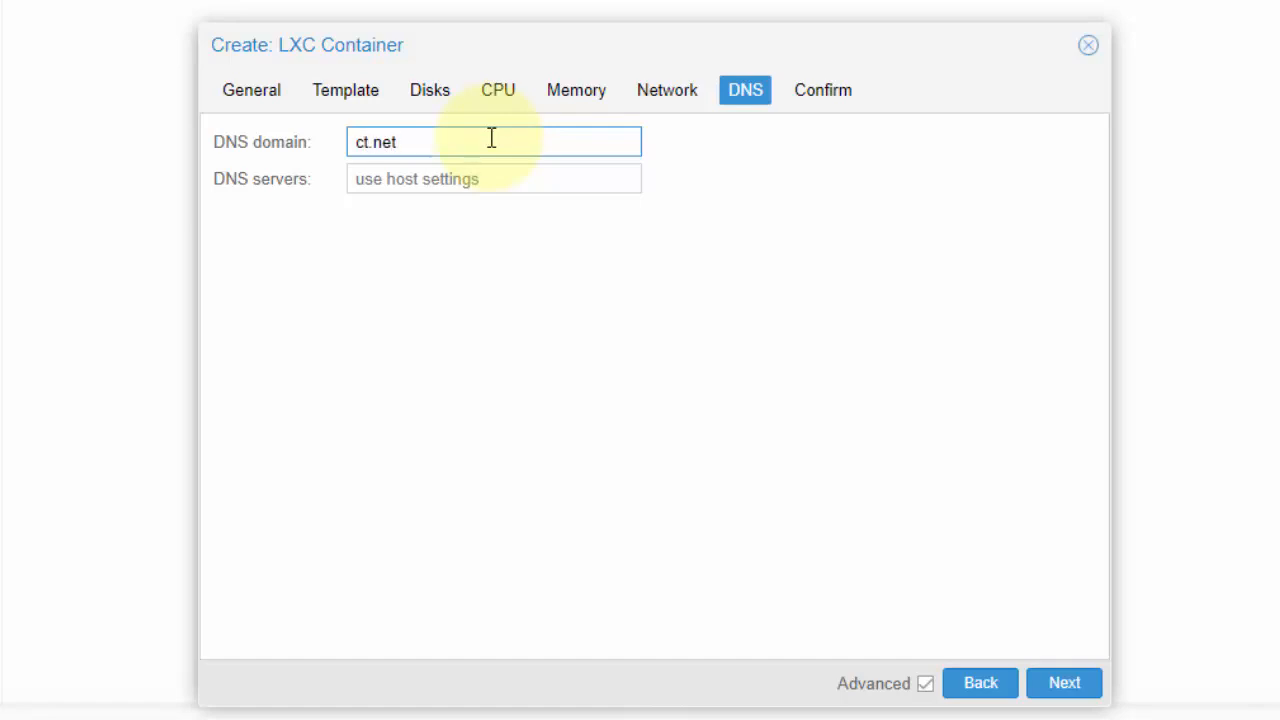
left_click(494, 182)
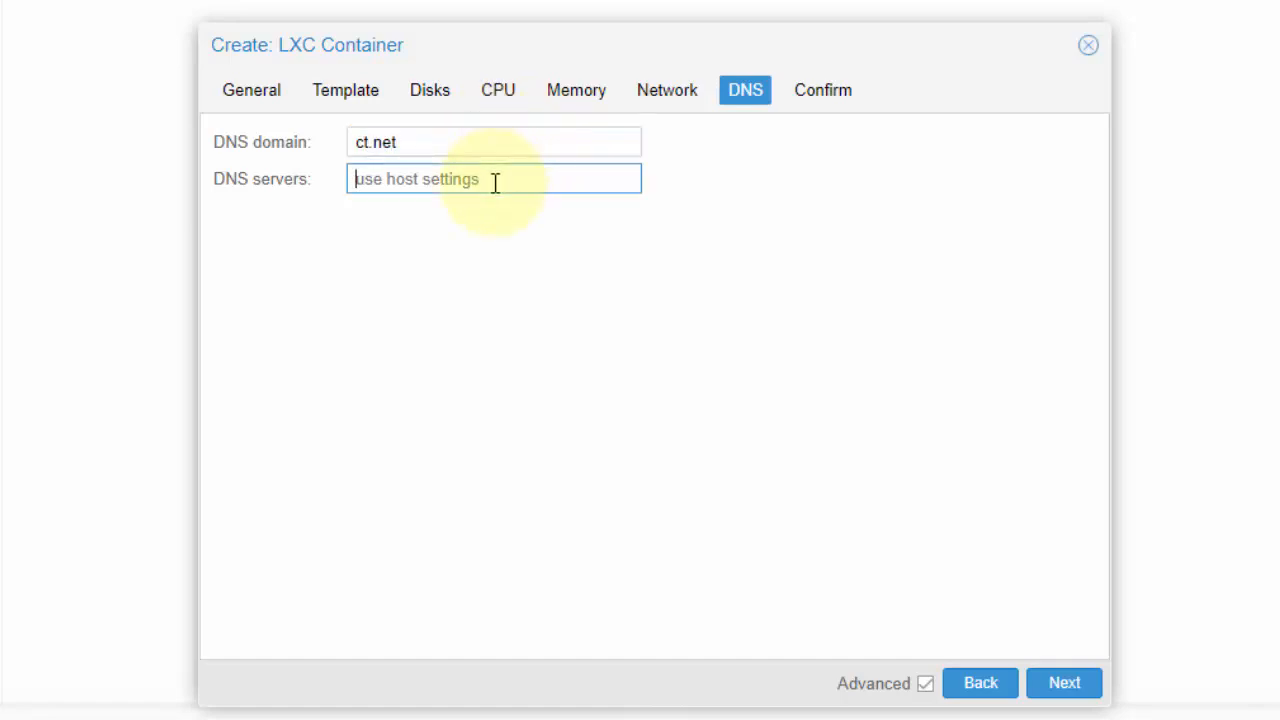
type("ct.net")
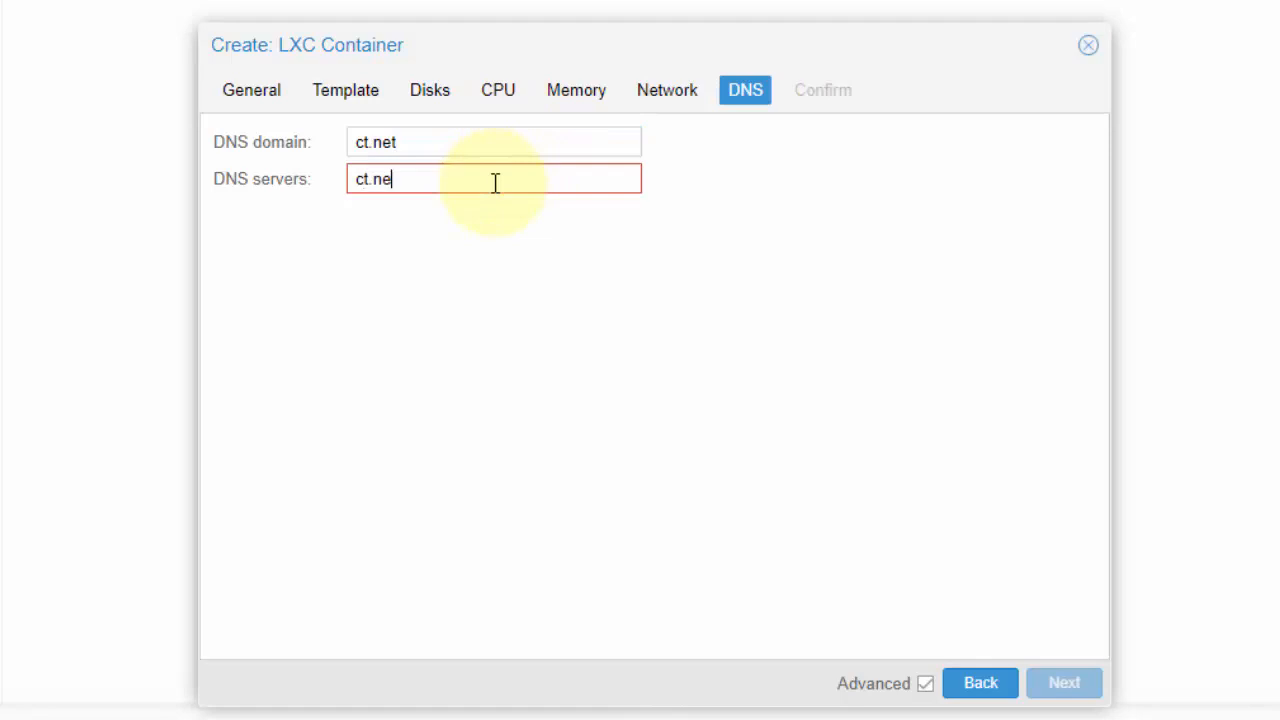
left_click_drag(364, 180, 320, 188)
left_click(366, 178)
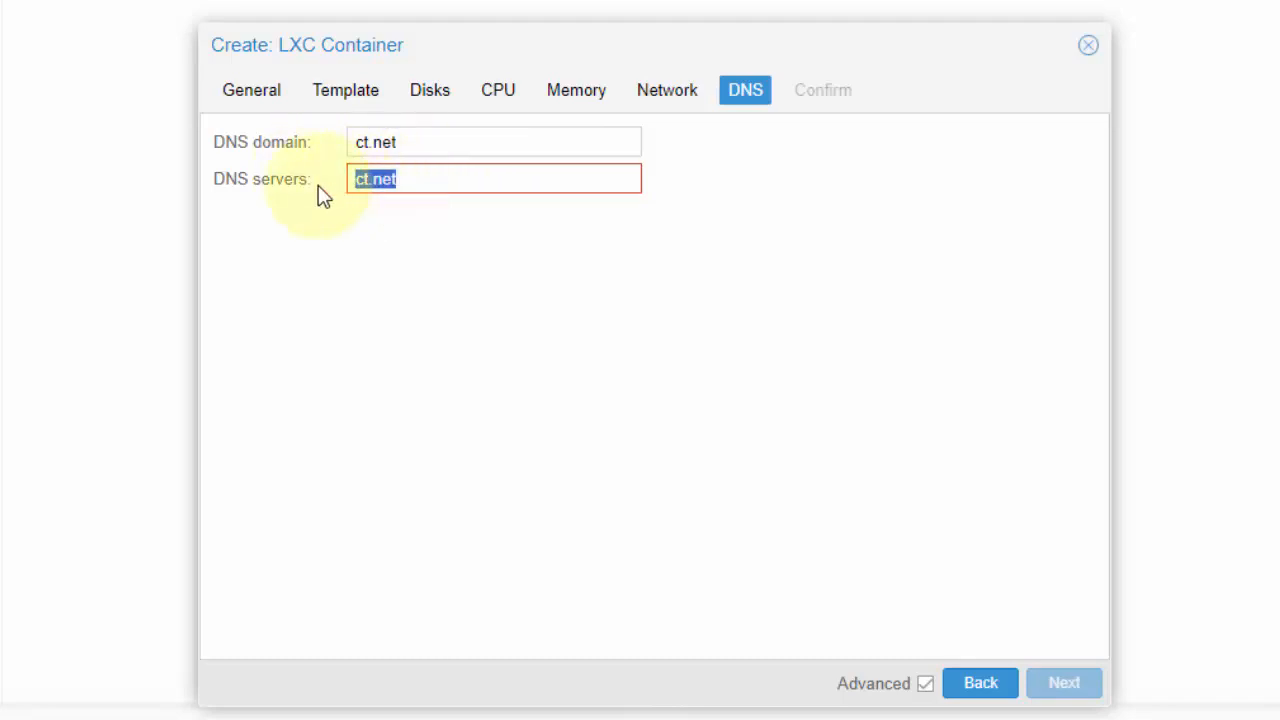
double_click(409, 140)
left_click_drag(440, 190, 350, 200)
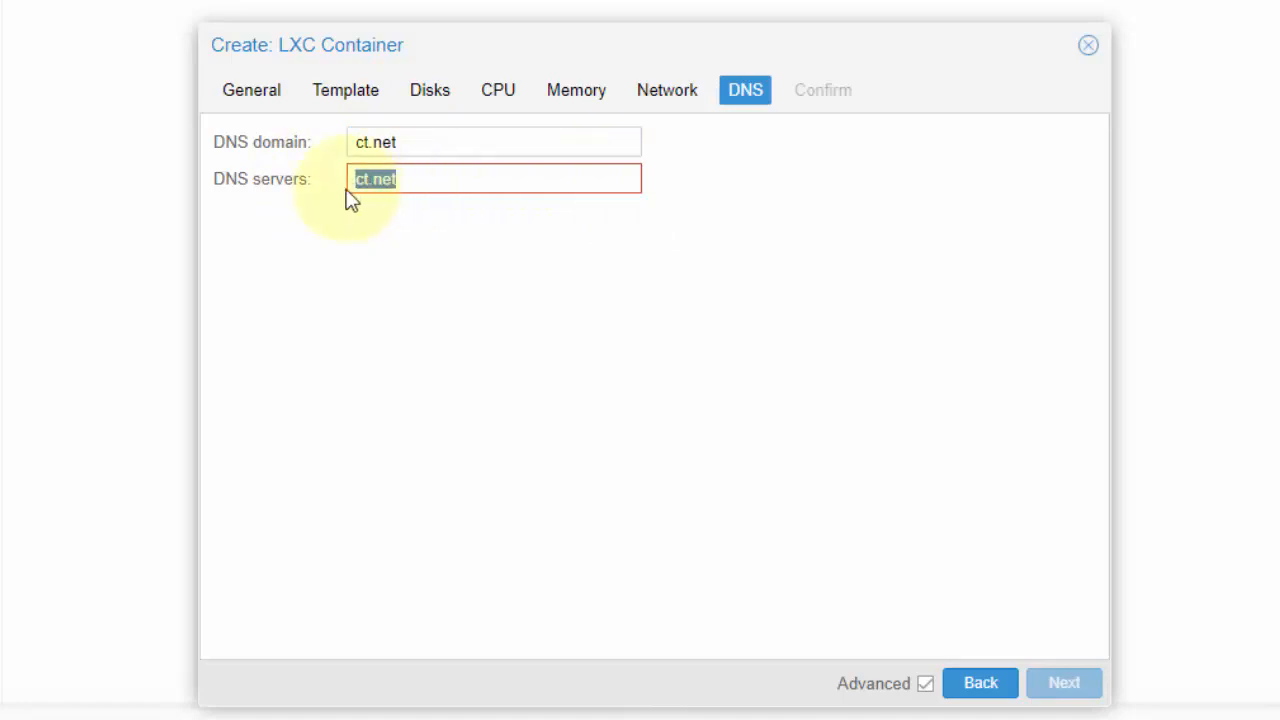
type("192.168.10.1")
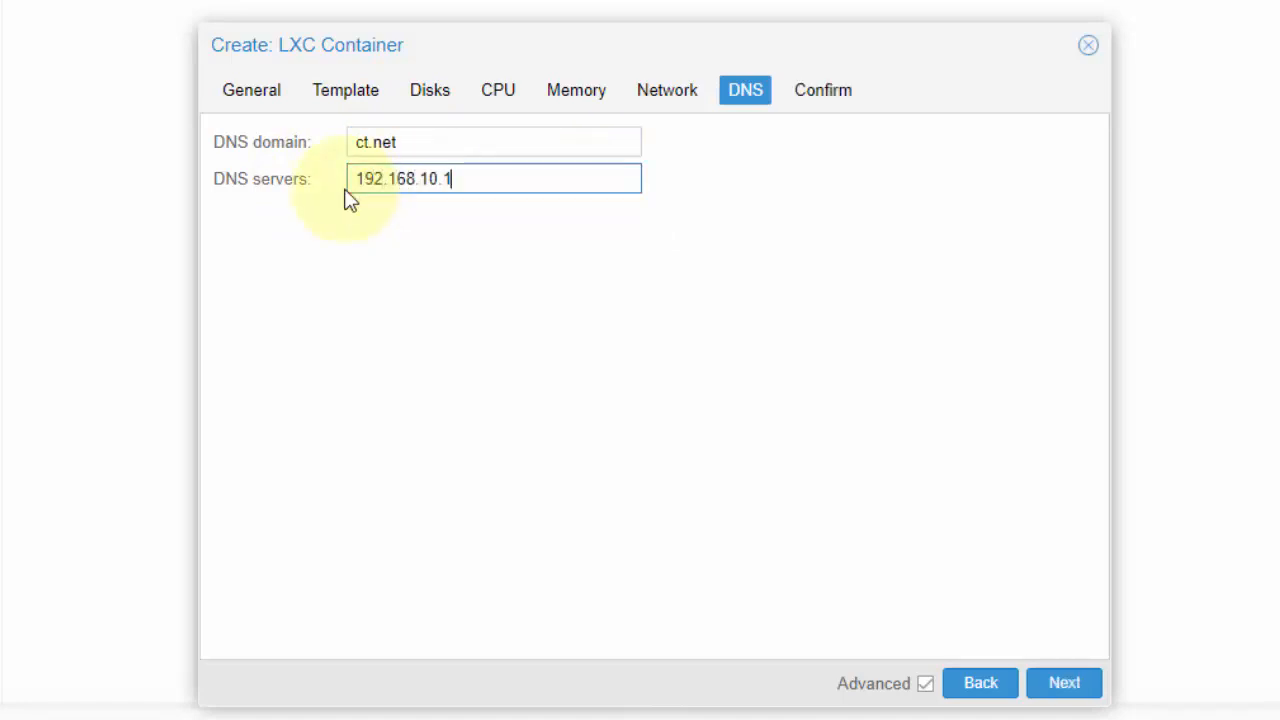
left_click(1060, 688)
Review the container's settings summary, create the container, and close the task viewer once the creation task is done
scroll(620, 260, "down", 1)
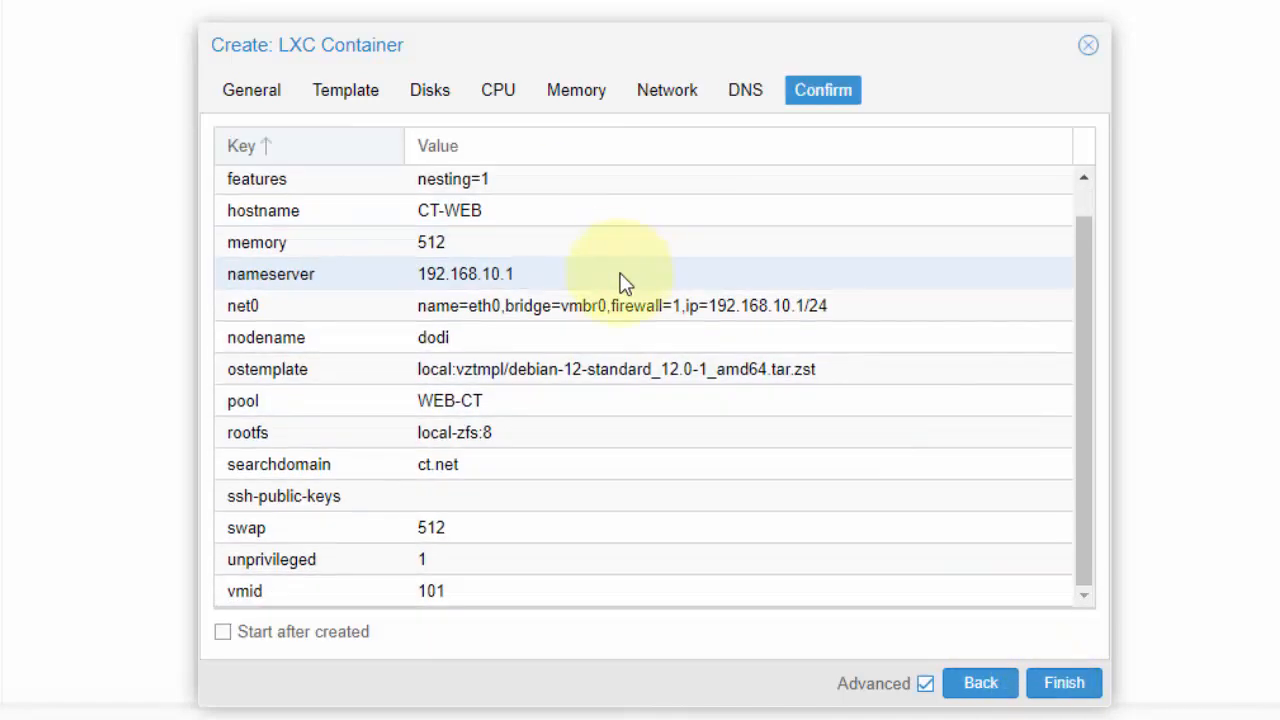
left_click(1063, 684)
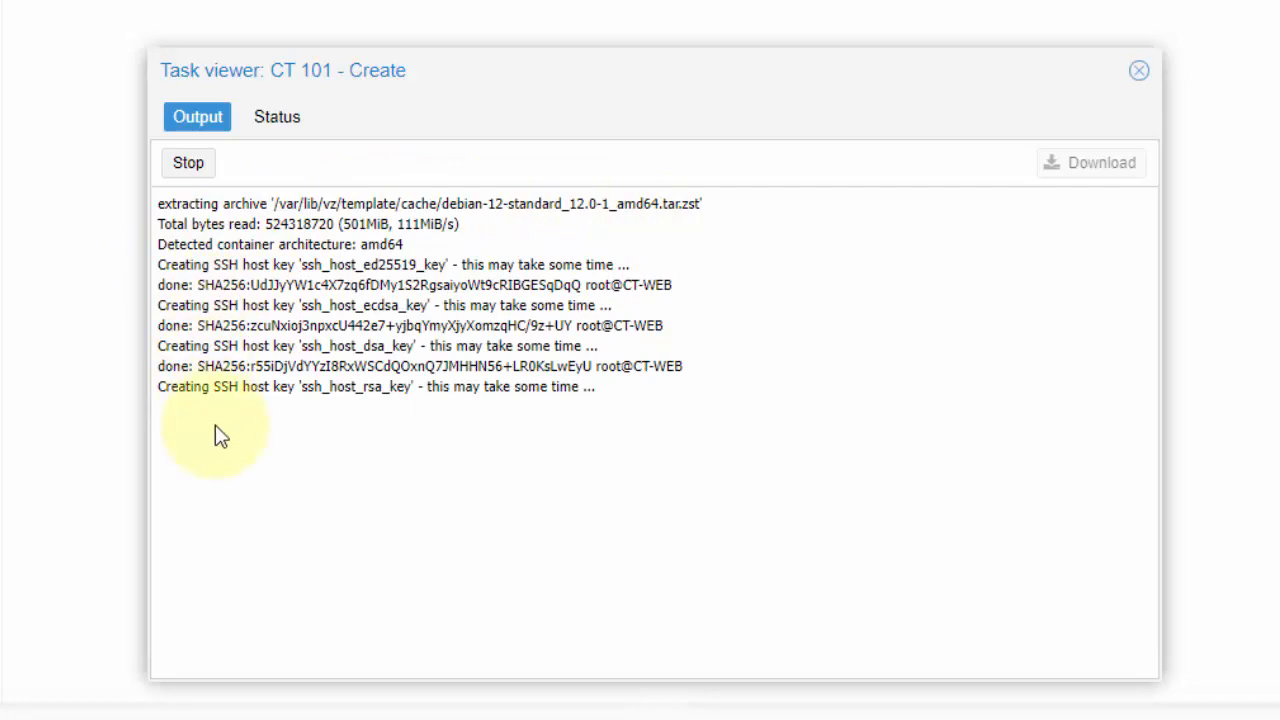
double_click(203, 430)
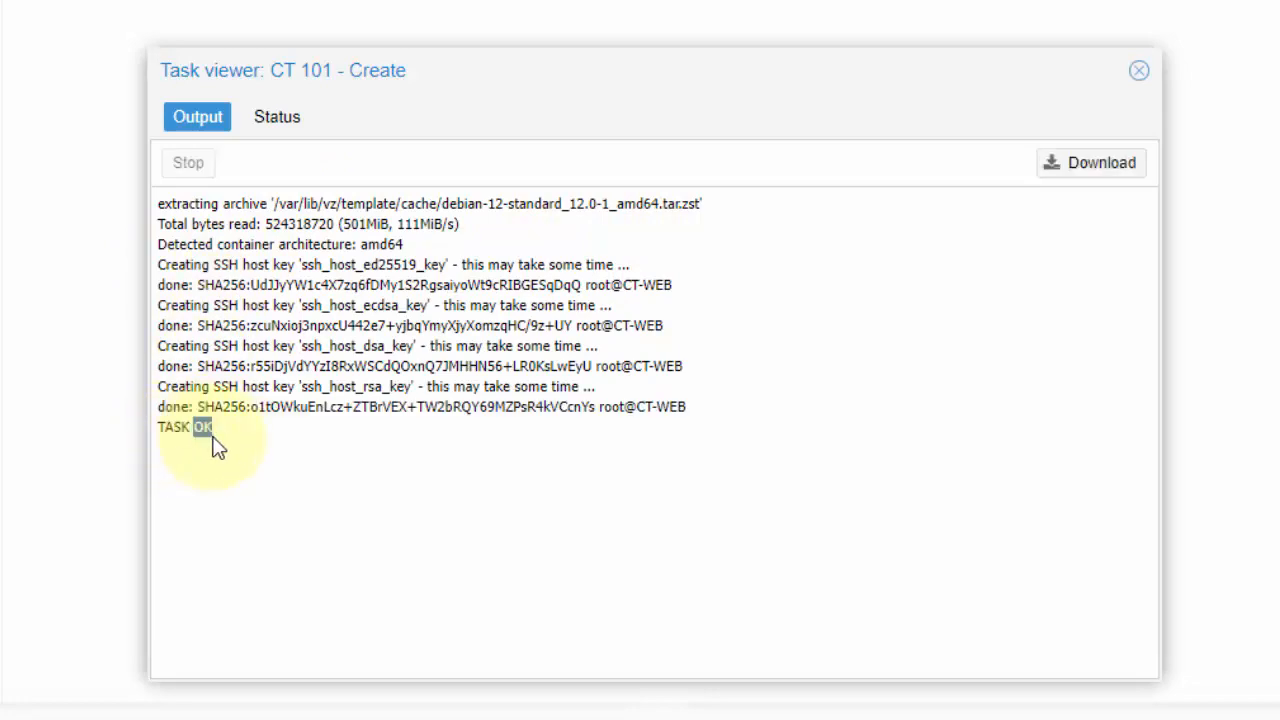
left_click(1139, 70)
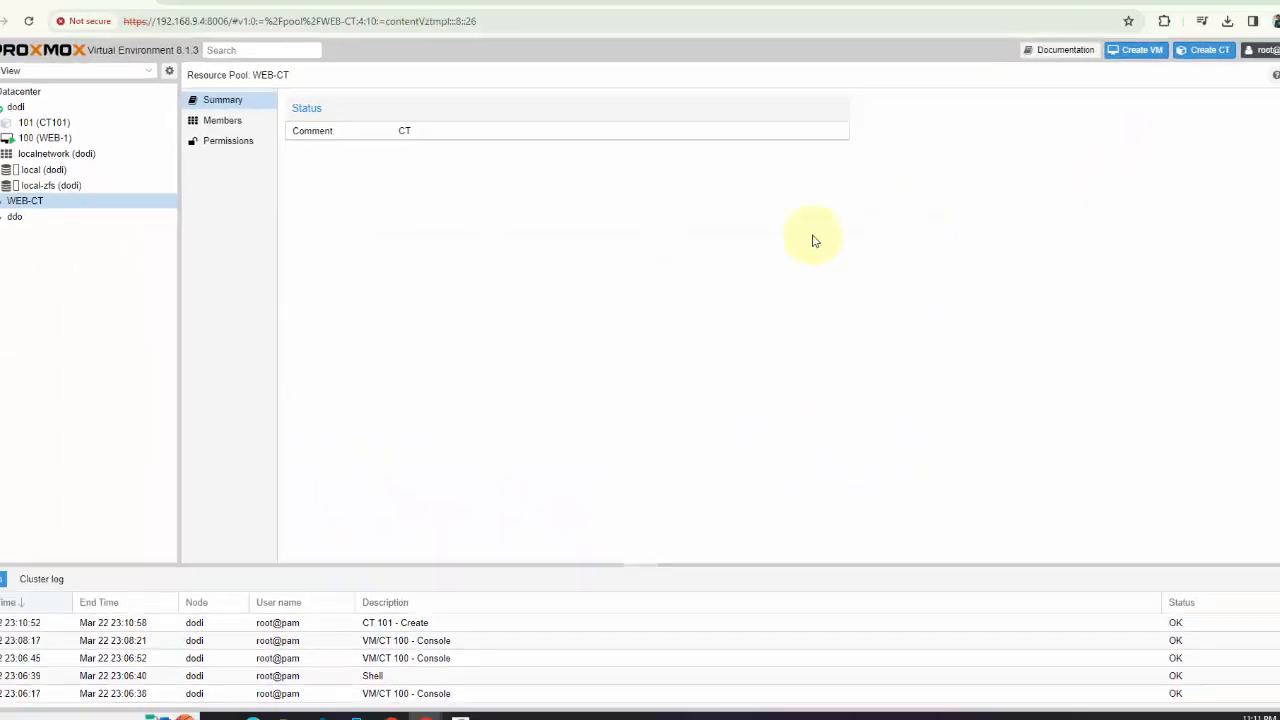
Start container 101 (CT-WEB) and open its console
left_click(78, 137)
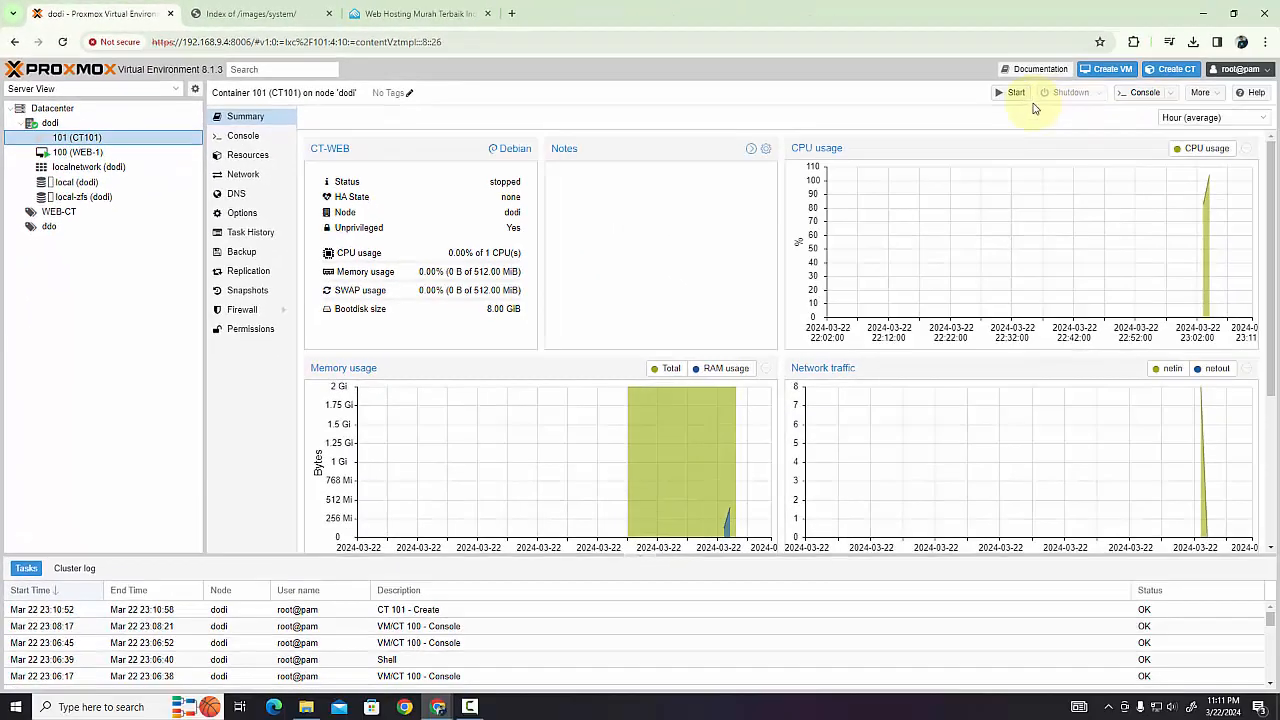
left_click(1018, 97)
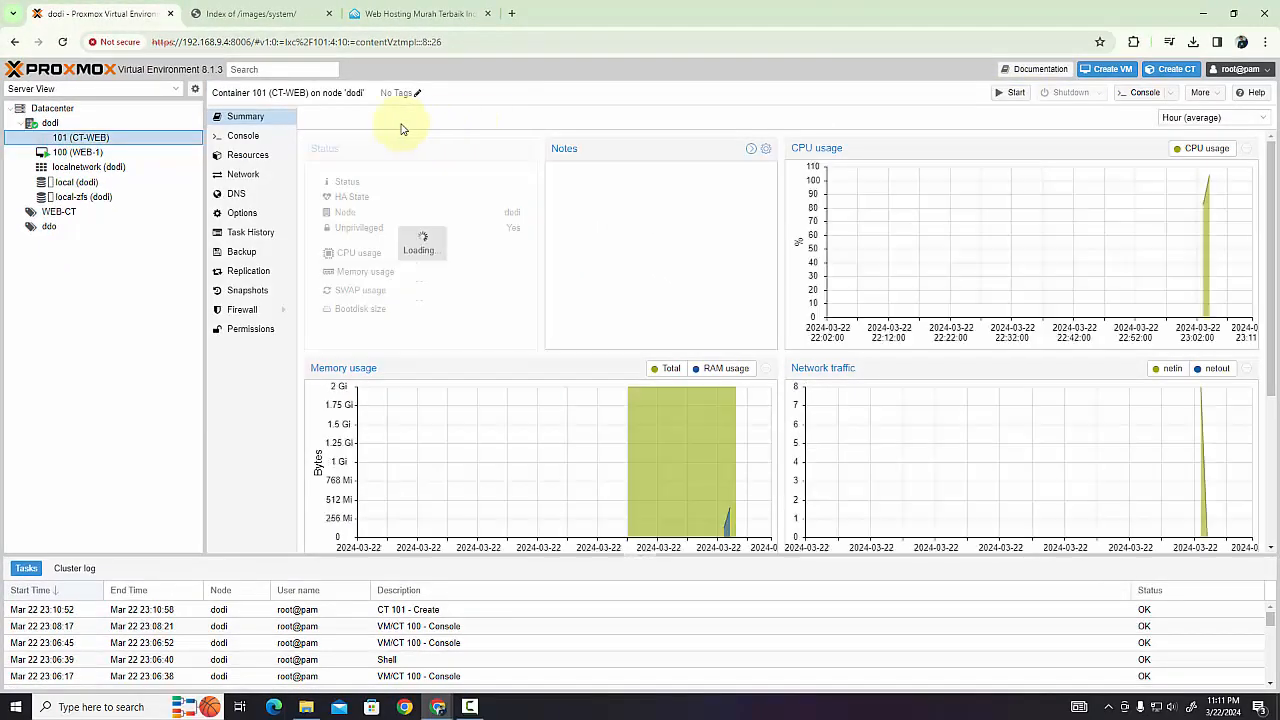
left_click(250, 138)
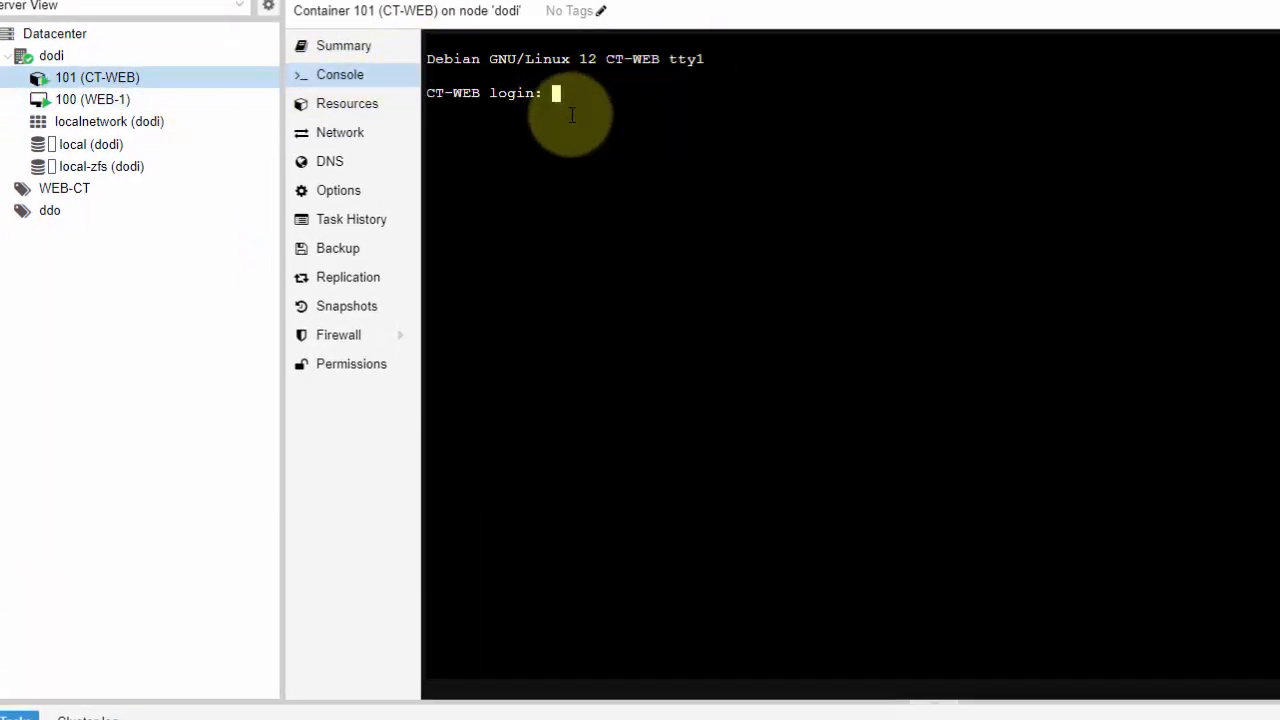
Log in to the CT-WEB console as root with the account password
type("root")
key("Return")
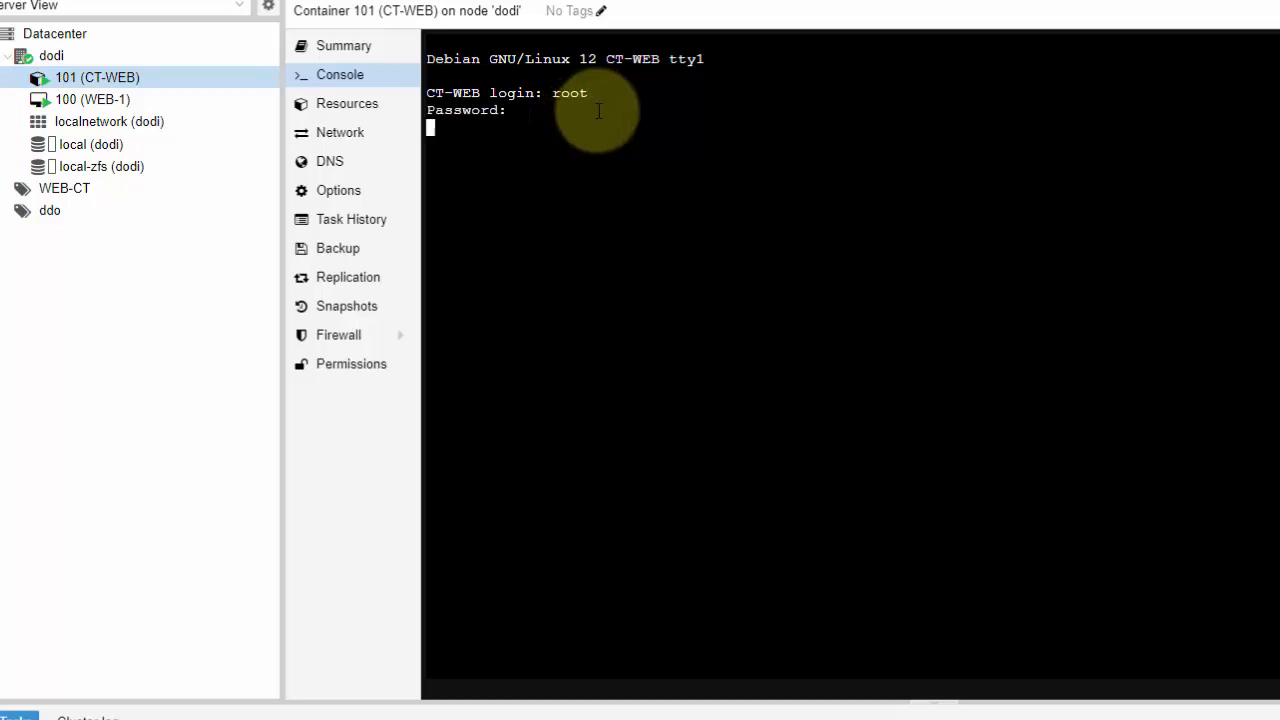
key("Return")
key("Return")
key("Return")
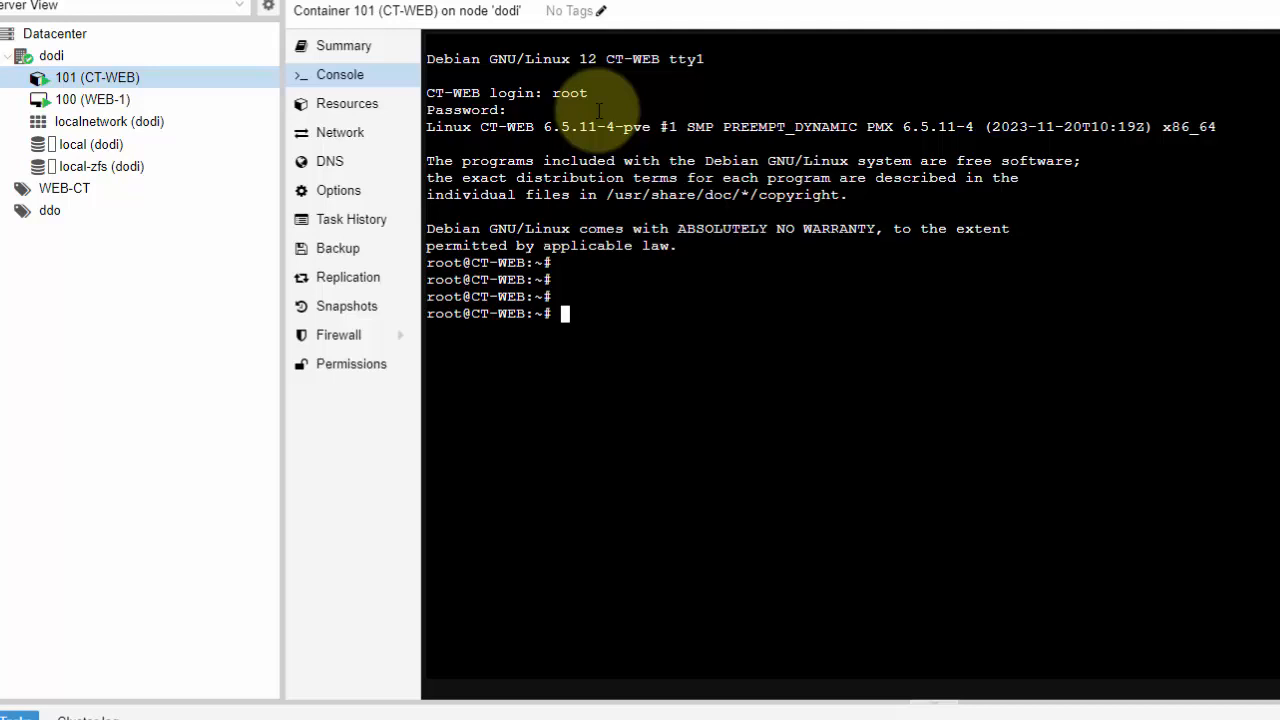
Change to the /etc/ directory in the container and list its contents with ls
type("cd /")
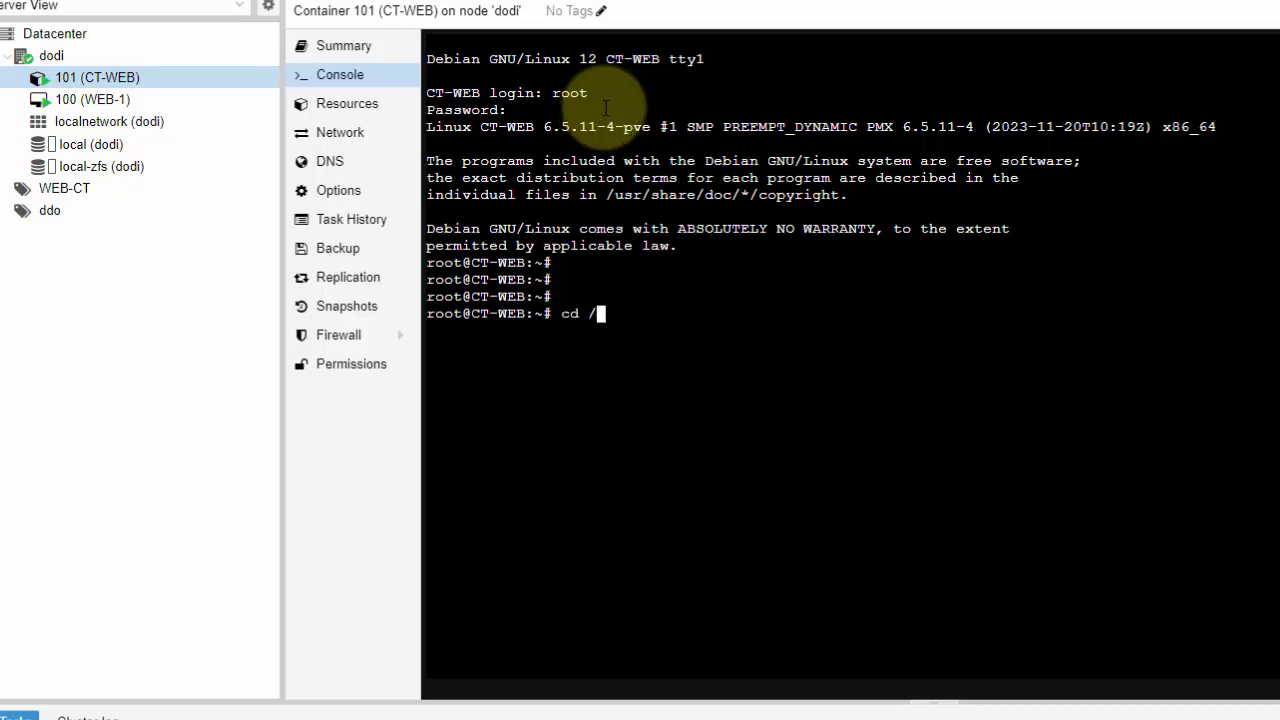
type("etc/v")
key("Tab")
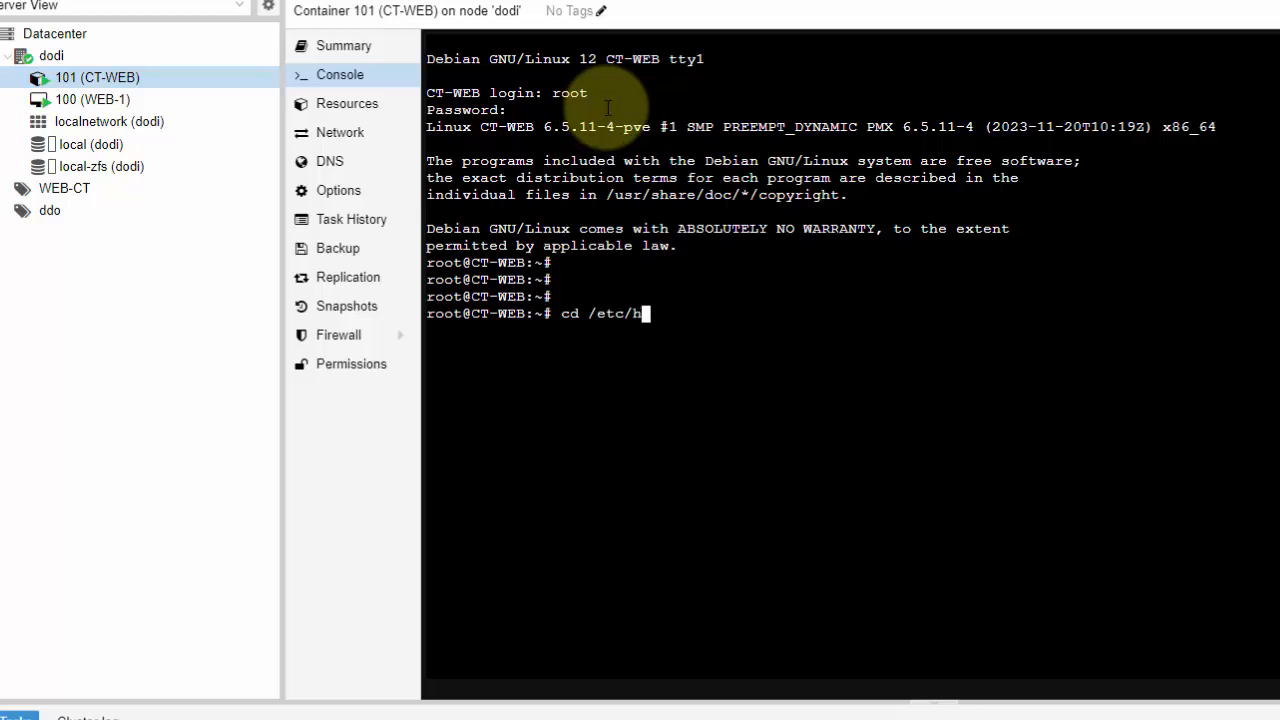
key("Return")
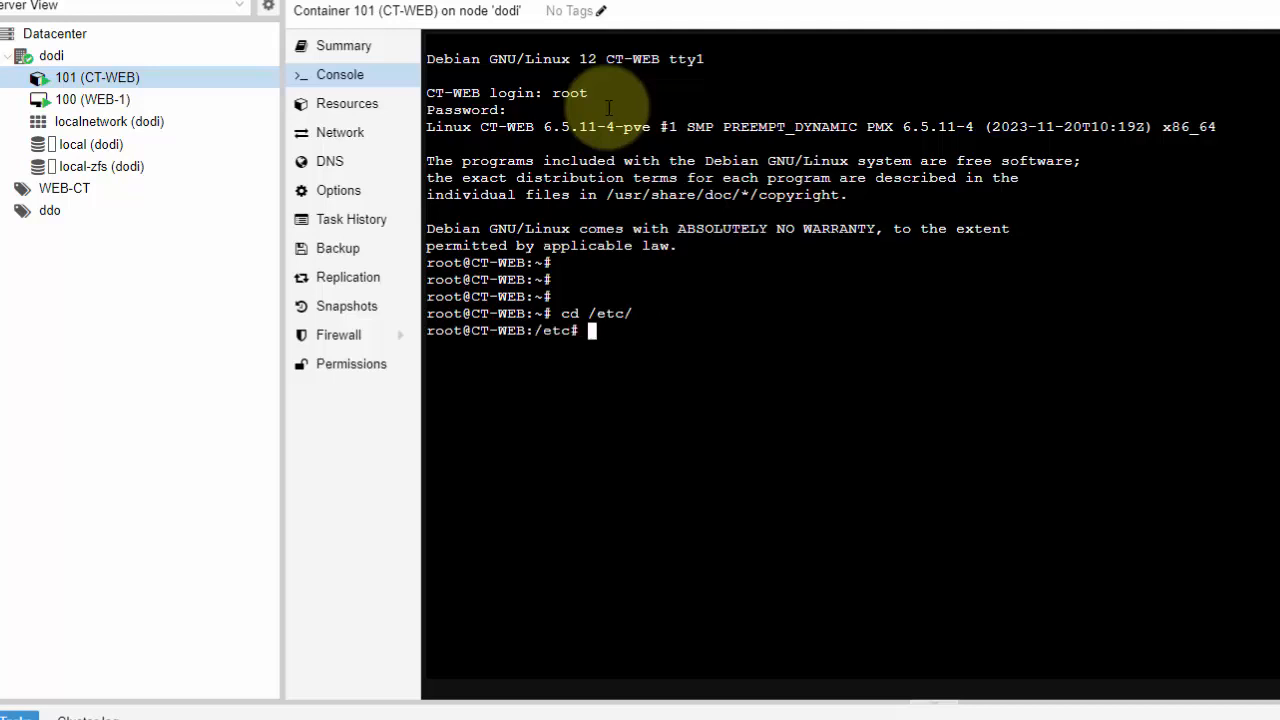
type("ls")
key("Return")
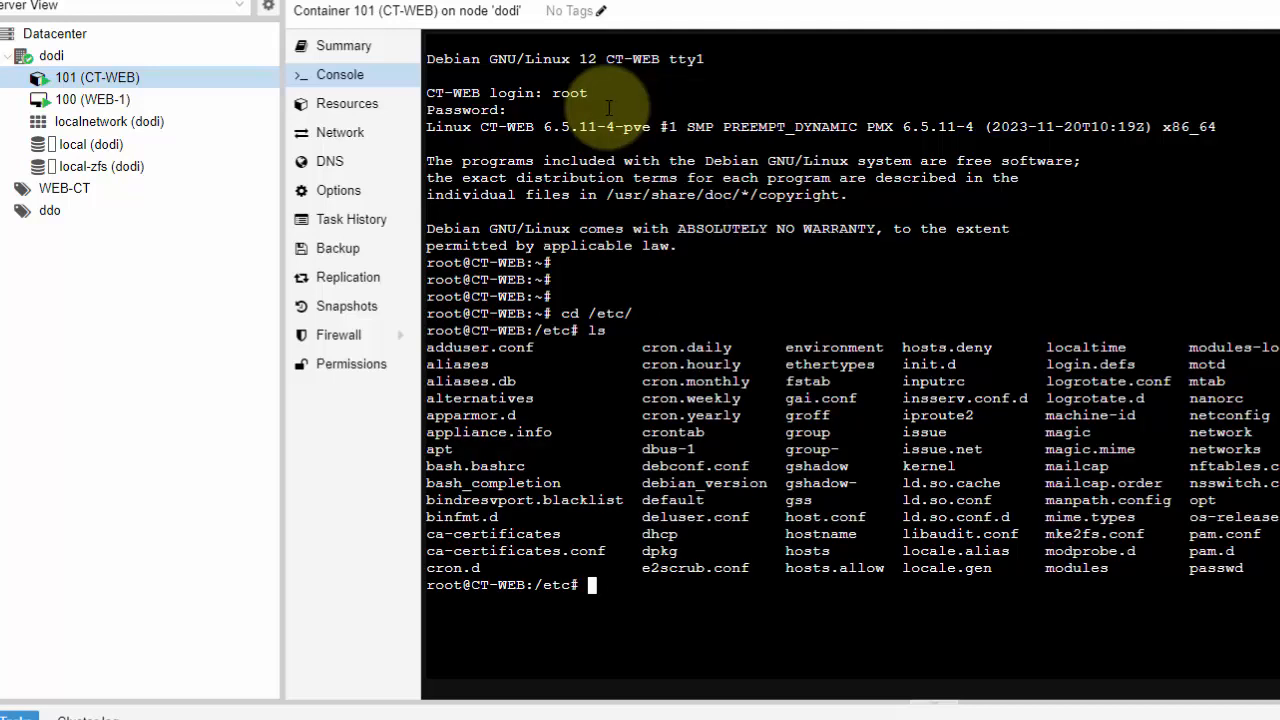
key("Return")
key("Return")
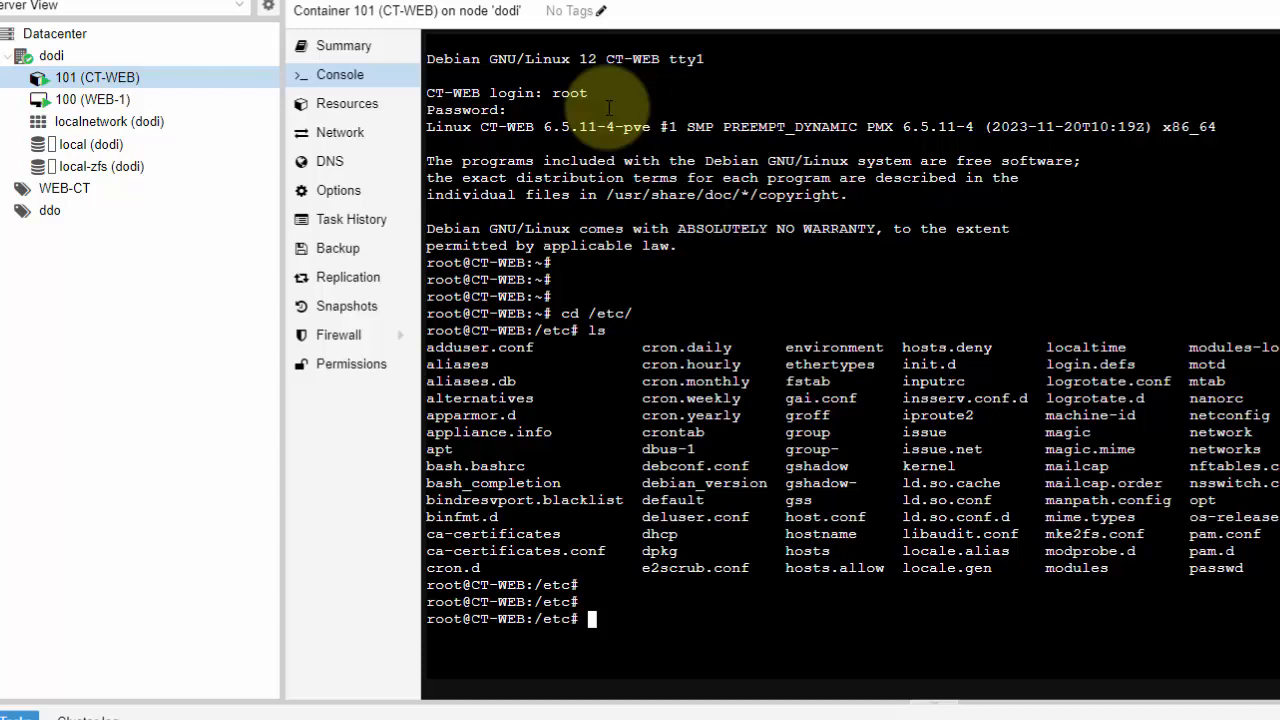
Return to the home directory, run ip a, and check the IPv4 address assigned to eth0
key("Return")
key("Return")
key("Return")
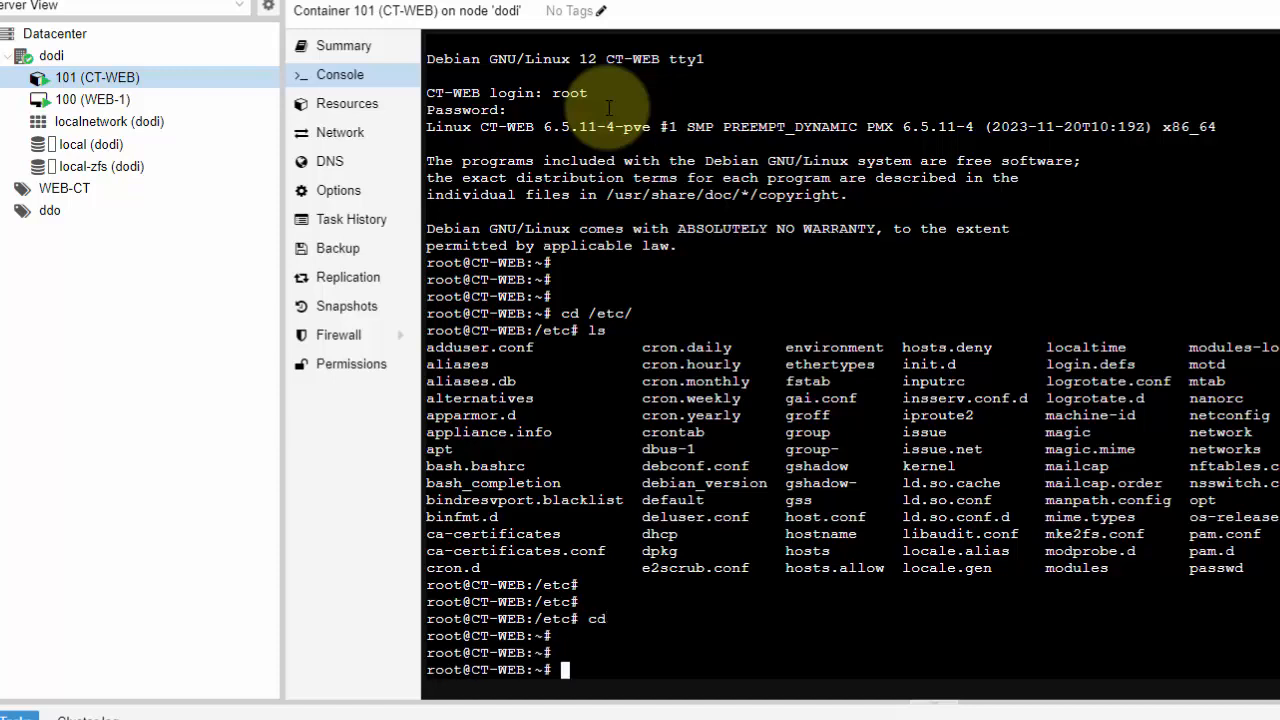
key("Return")
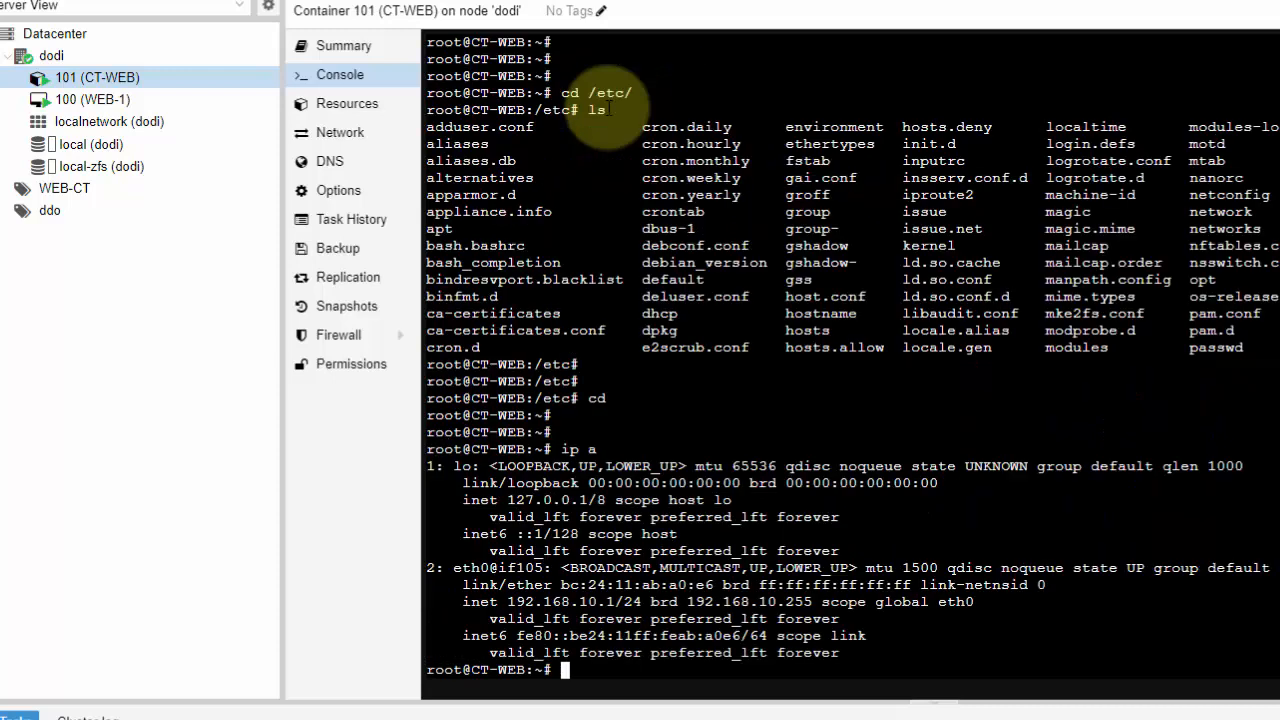
left_click_drag(647, 602, 463, 605)
left_click(564, 613)
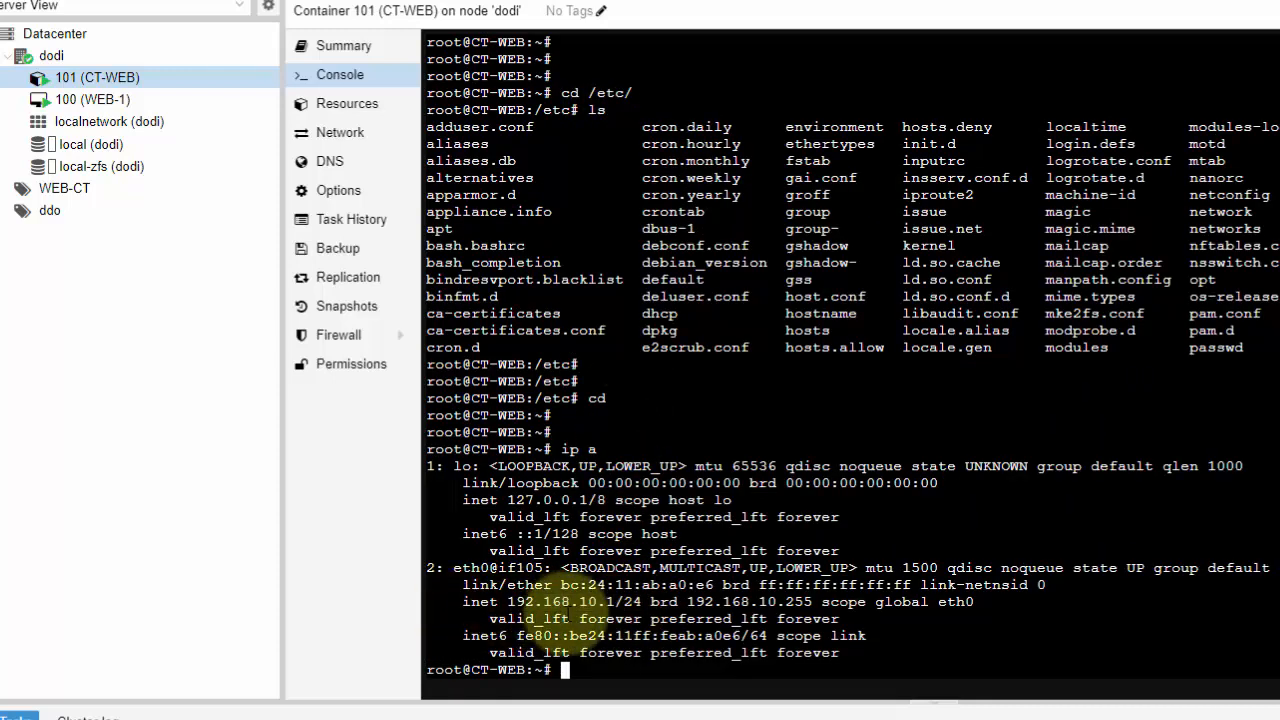
left_click_drag(645, 602, 588, 617)
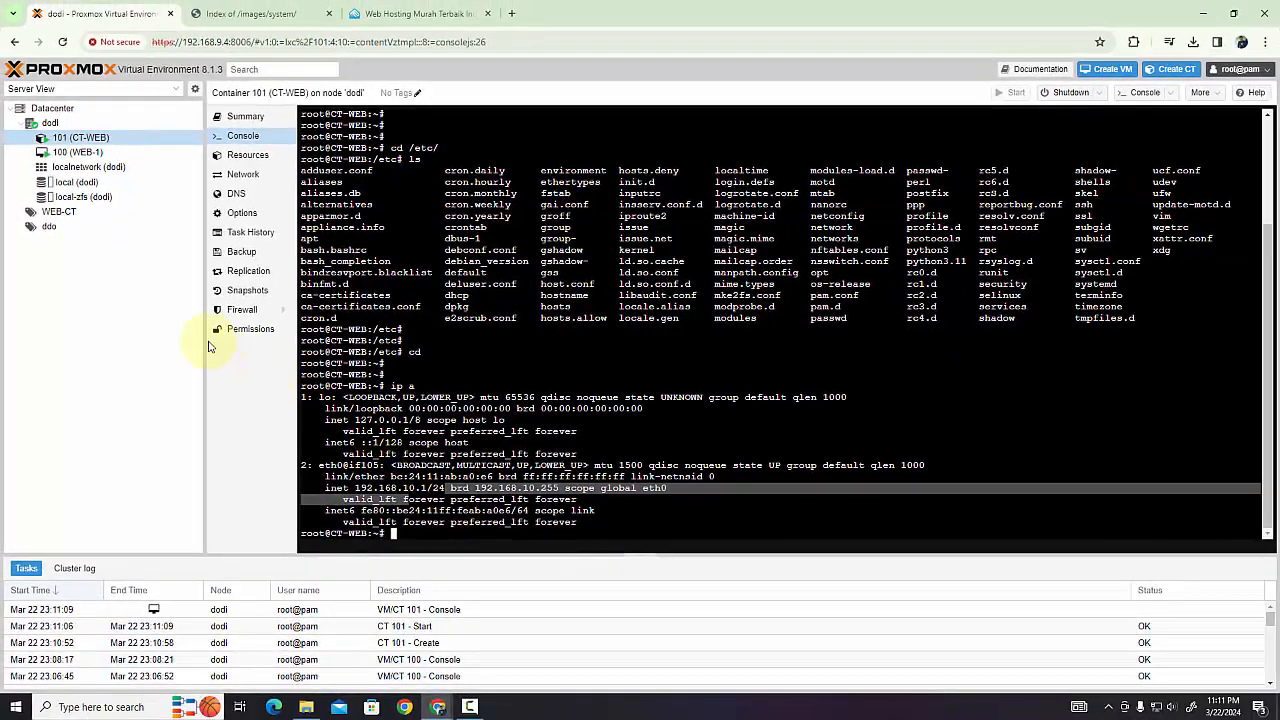
left_click(146, 346)
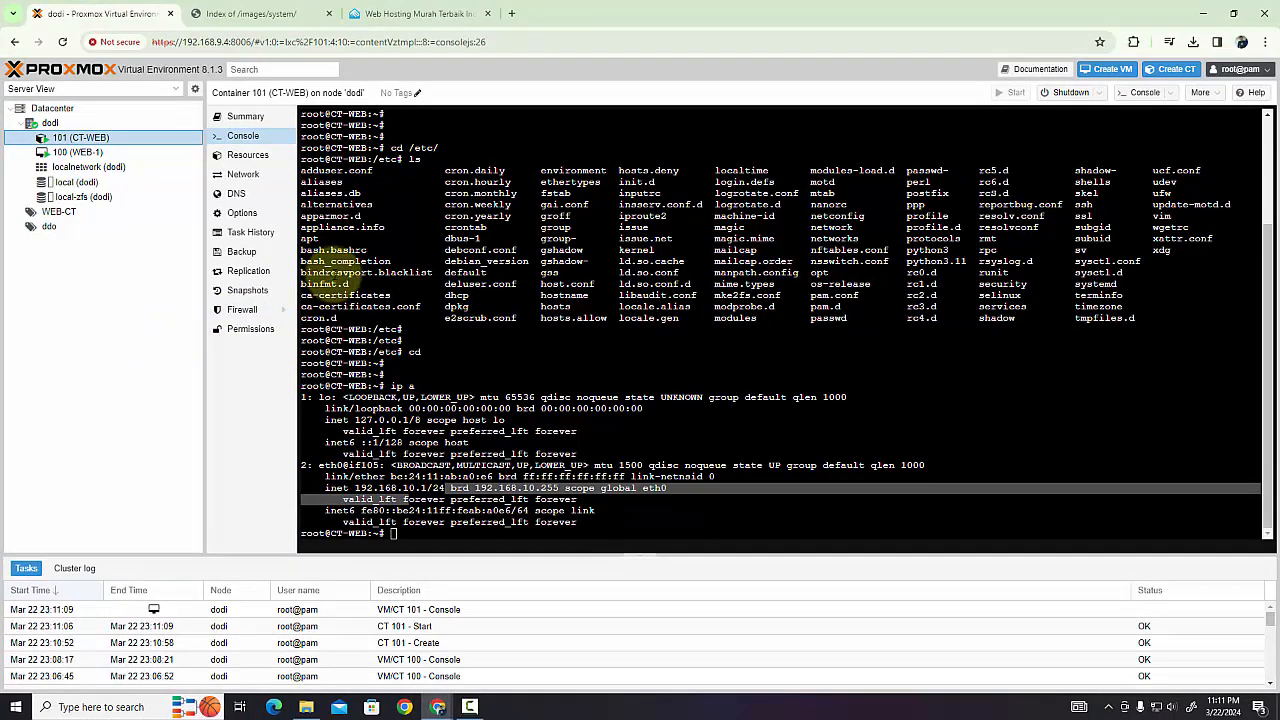
View the WEB-1 console, return to CT-WEB, and open CT-WEB's console in a separate window before closing it
left_click(86, 153)
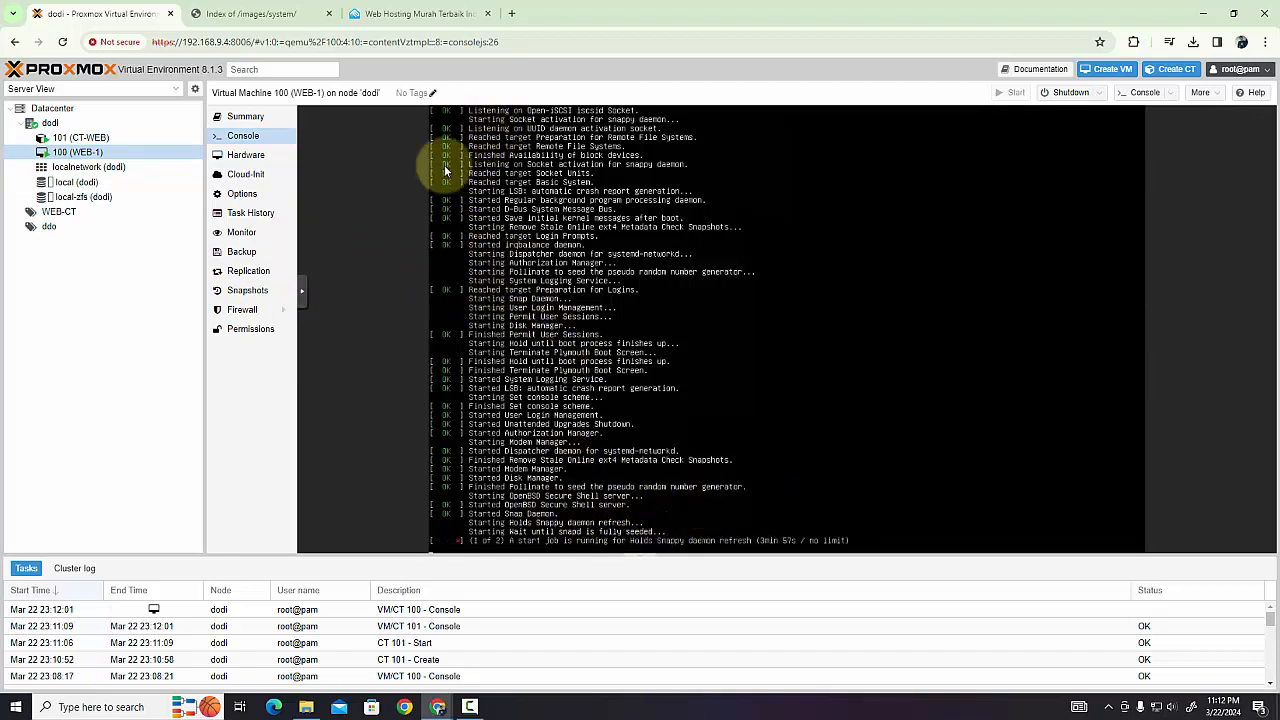
left_click(82, 137)
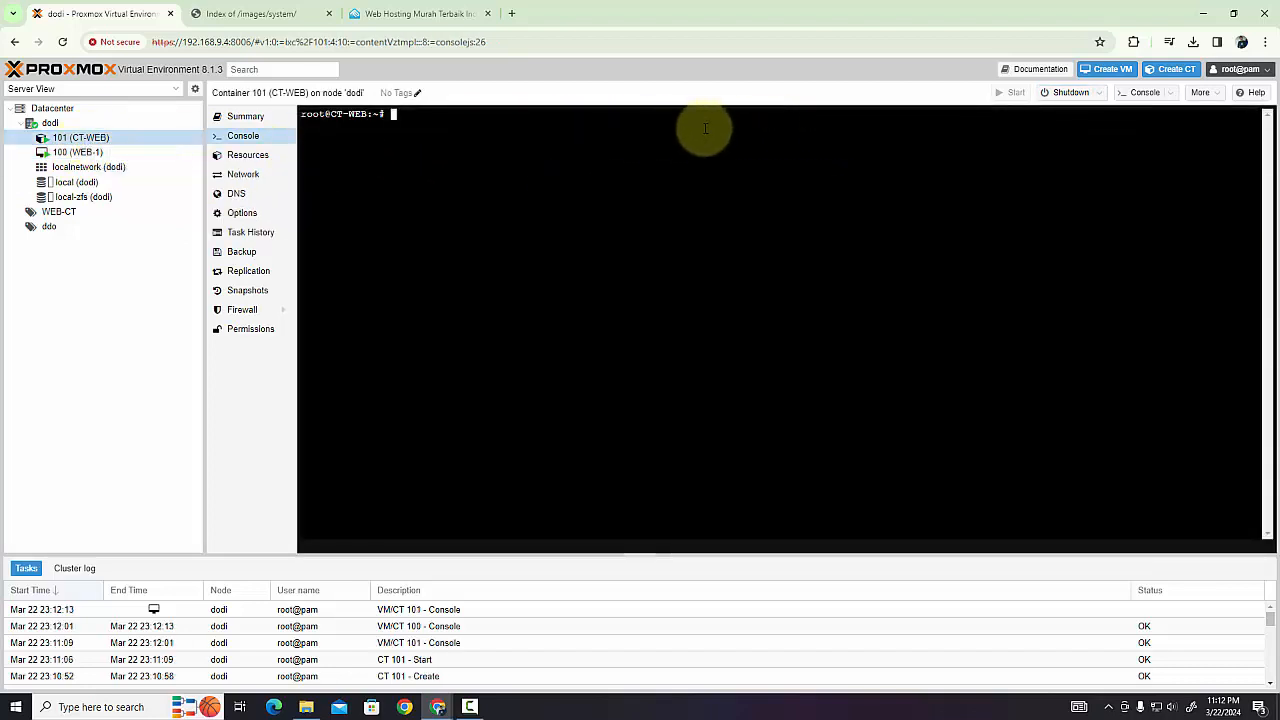
left_click(1130, 97)
left_click_drag(386, 14, 599, 146)
left_click(748, 139)
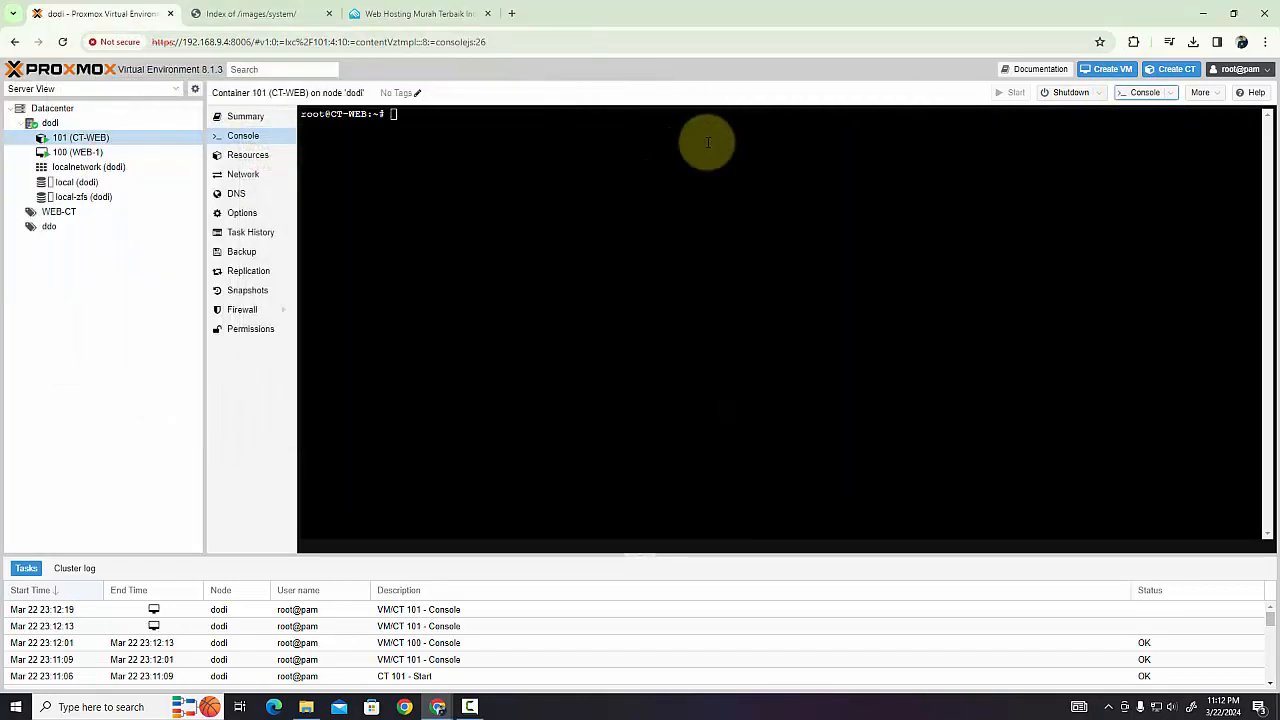
Open the console of virtual machine WEB-1 in a separate window, check its boot progress, and close the window
left_click(78, 152)
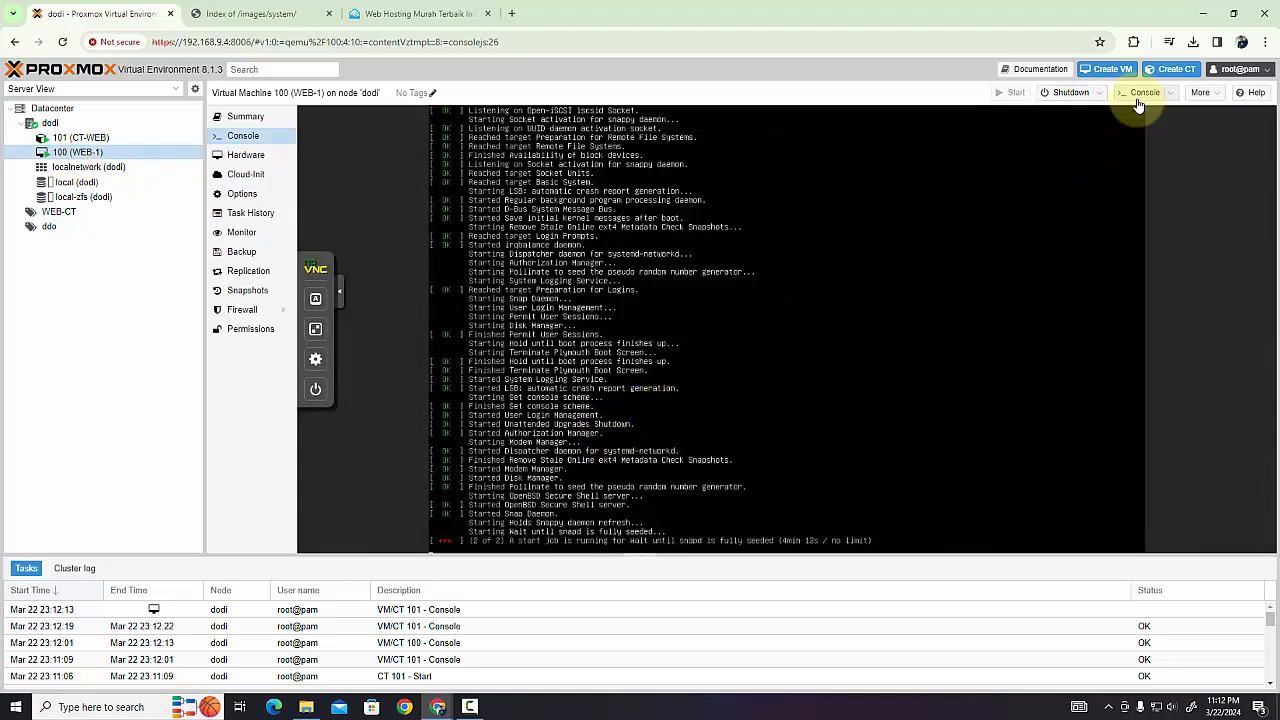
left_click(1138, 104)
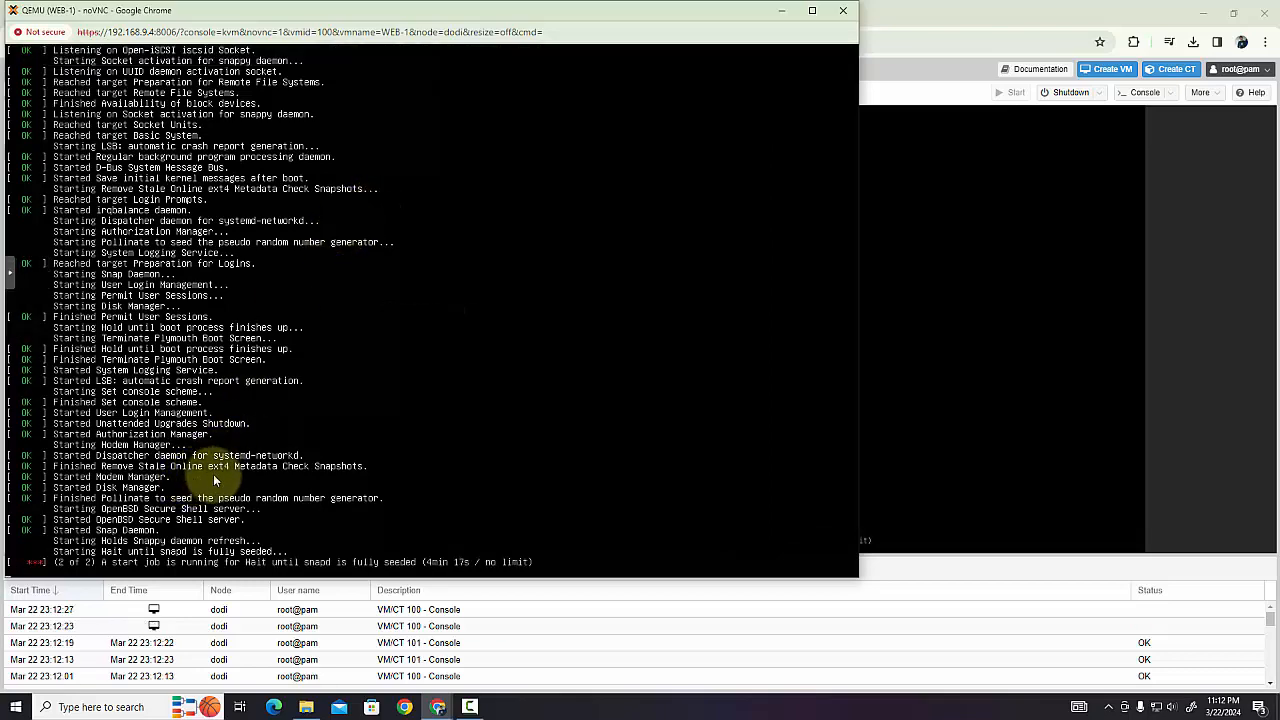
left_click(843, 10)
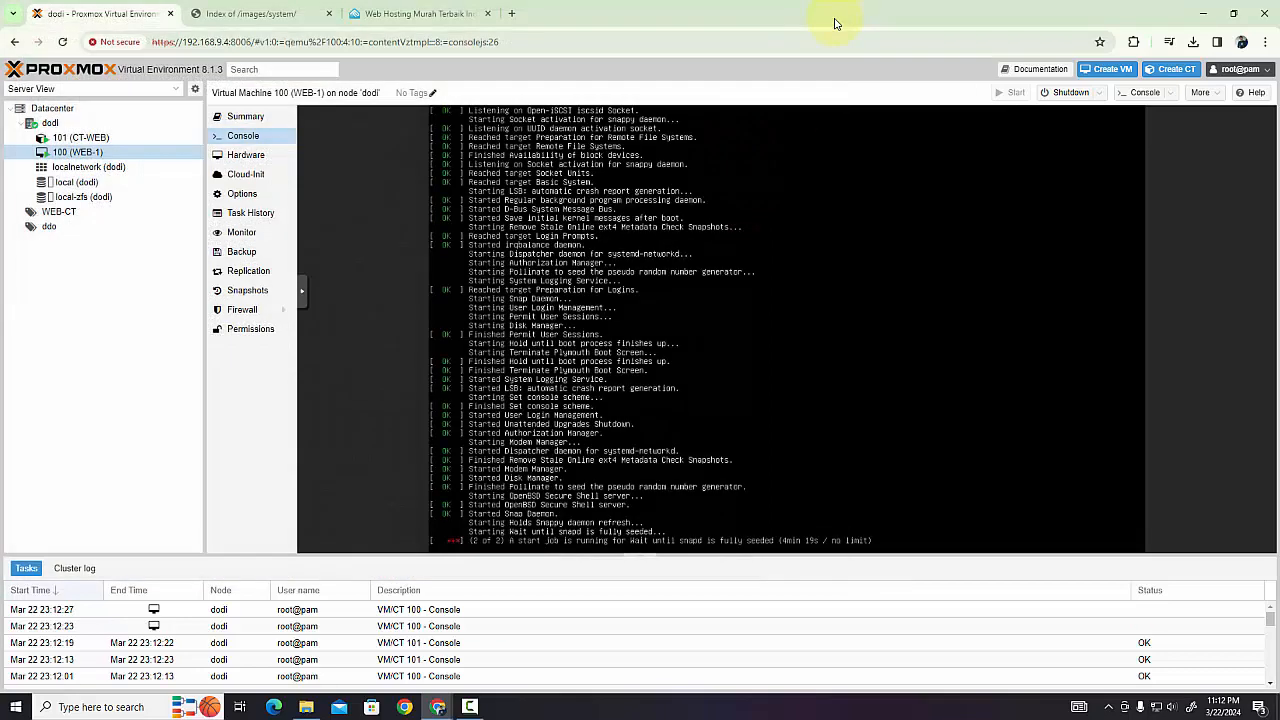
Compare the embedded consoles of CT-WEB and WEB-1, ending on the CT-WEB console
left_click(77, 137)
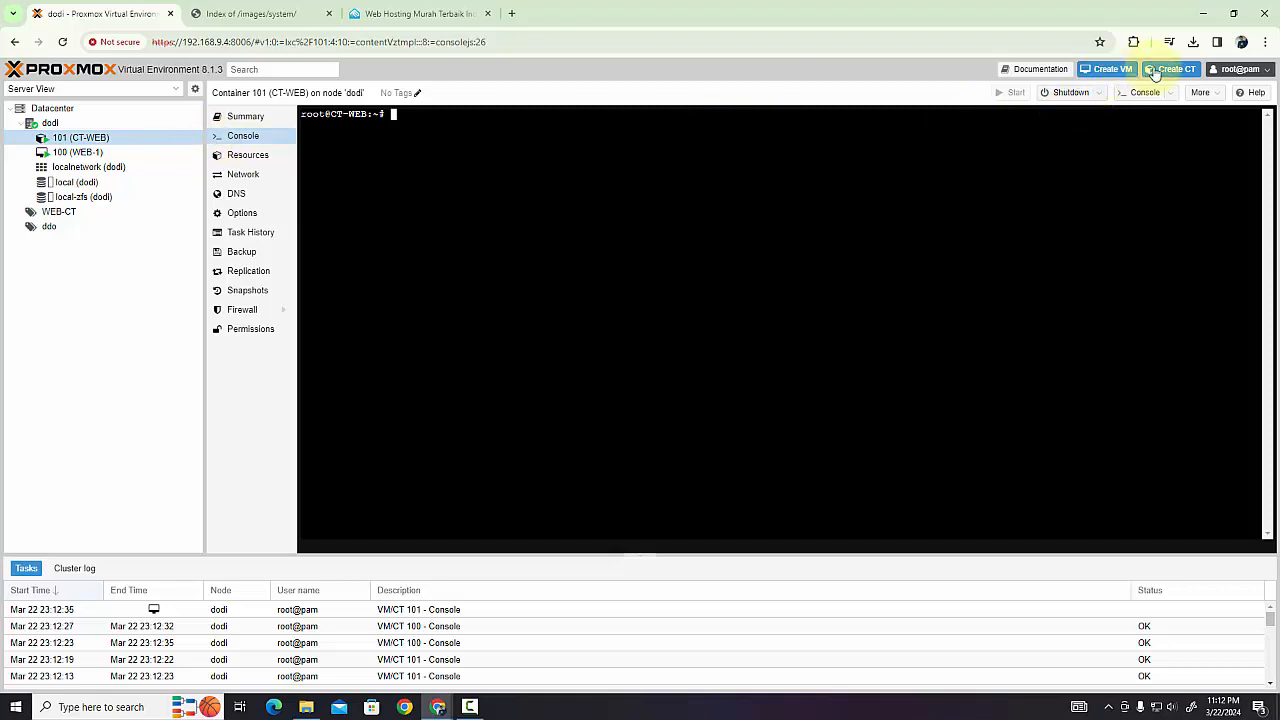
left_click(82, 152)
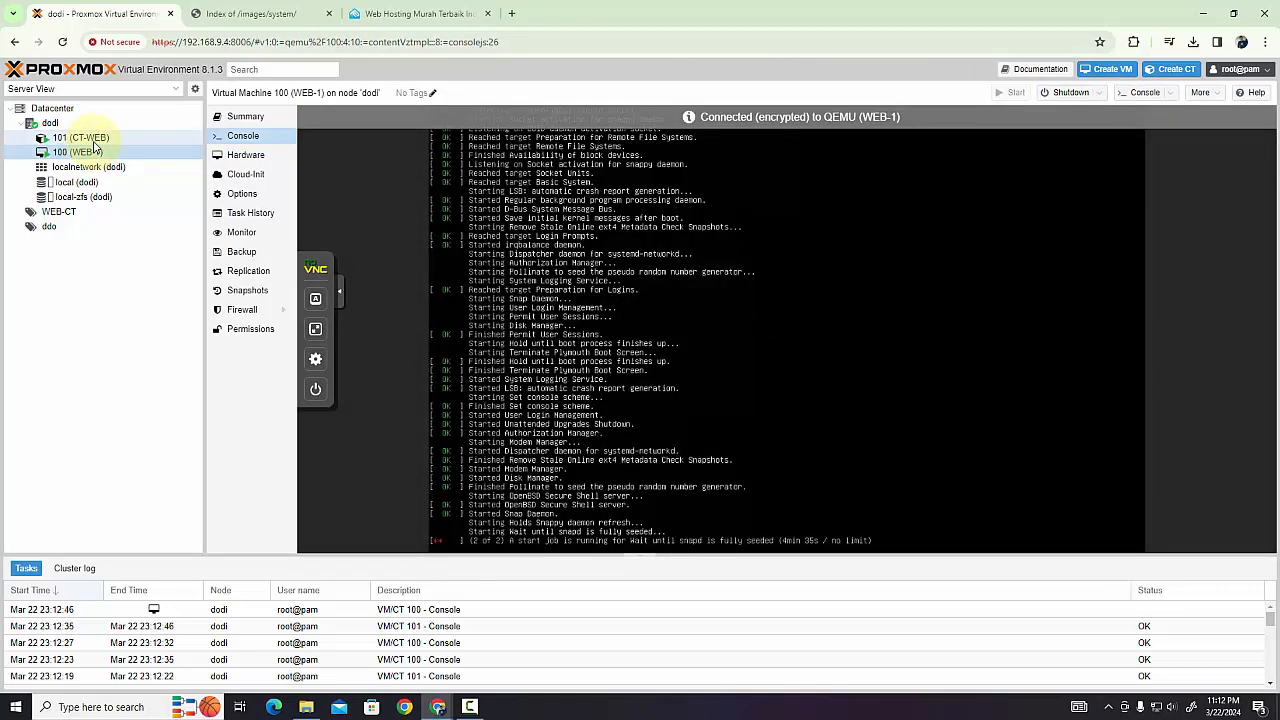
left_click(88, 138)
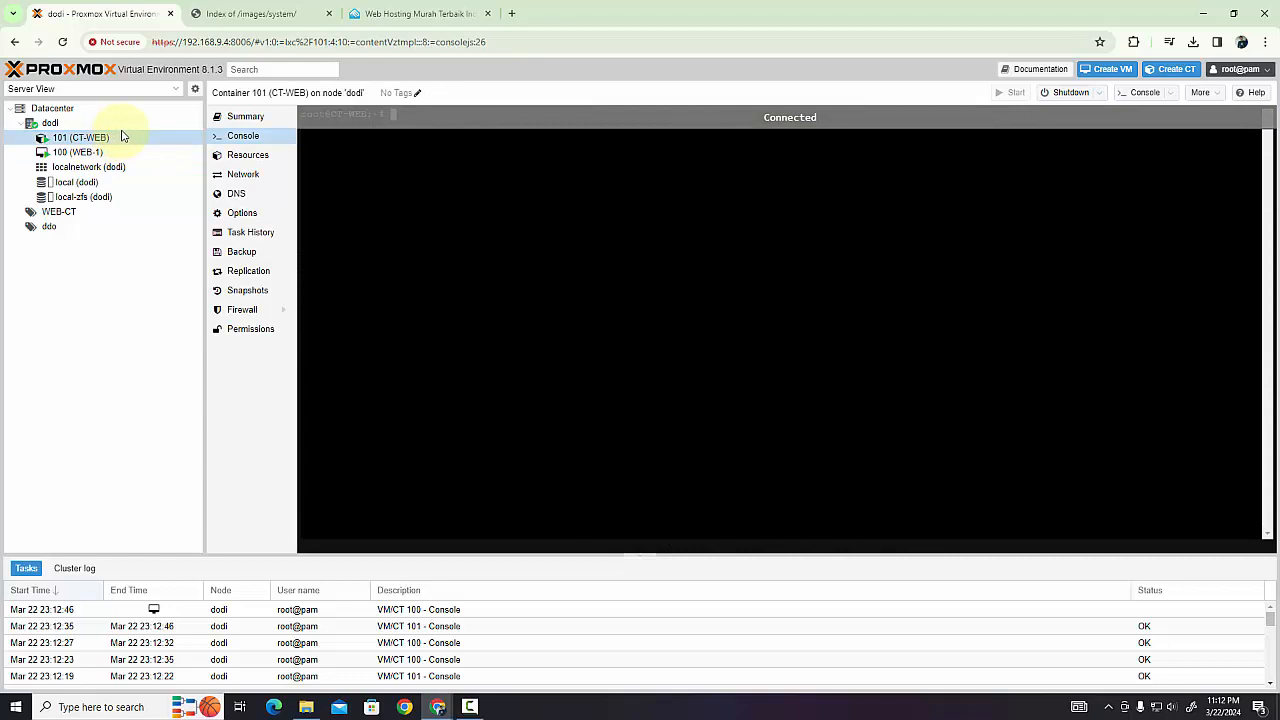